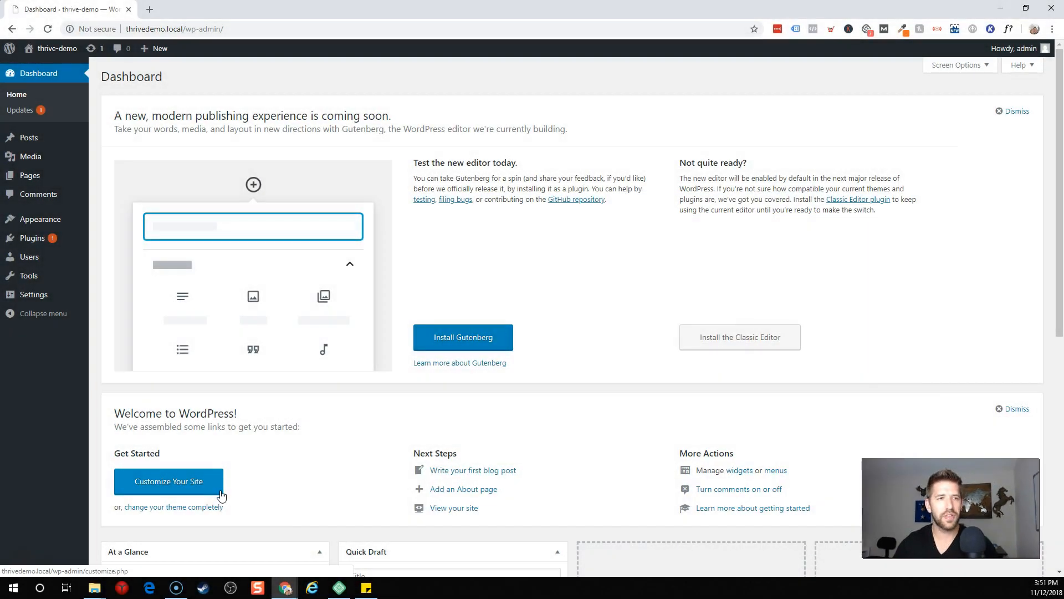
# Step: Preview the live site's current front page in a background tab, then return to the dashboard
pyautogui.moveTo(33, 48)
pyautogui.middleClick(38, 68)
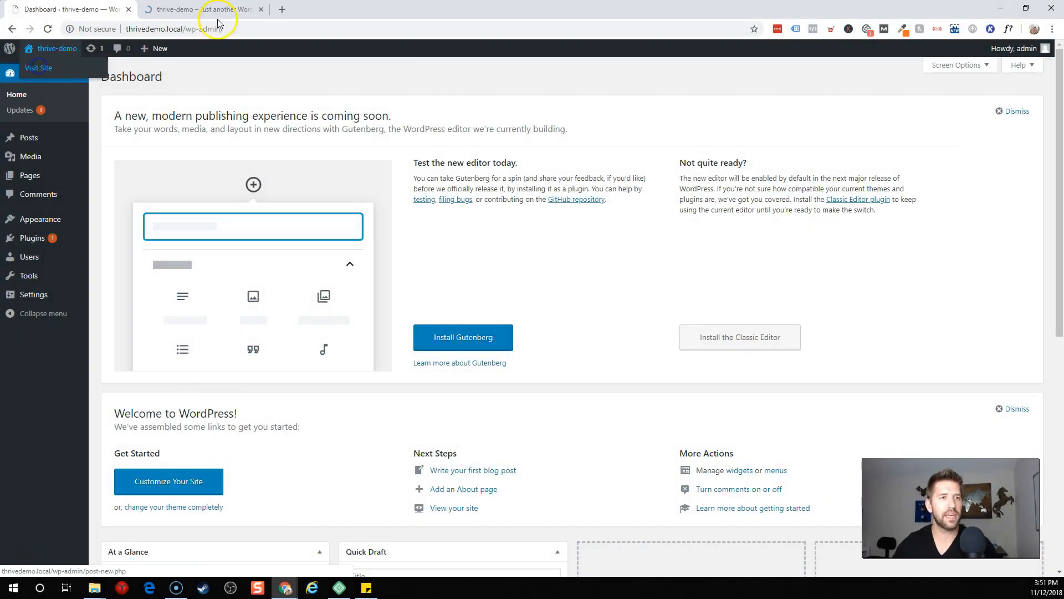
pyautogui.click(206, 10)
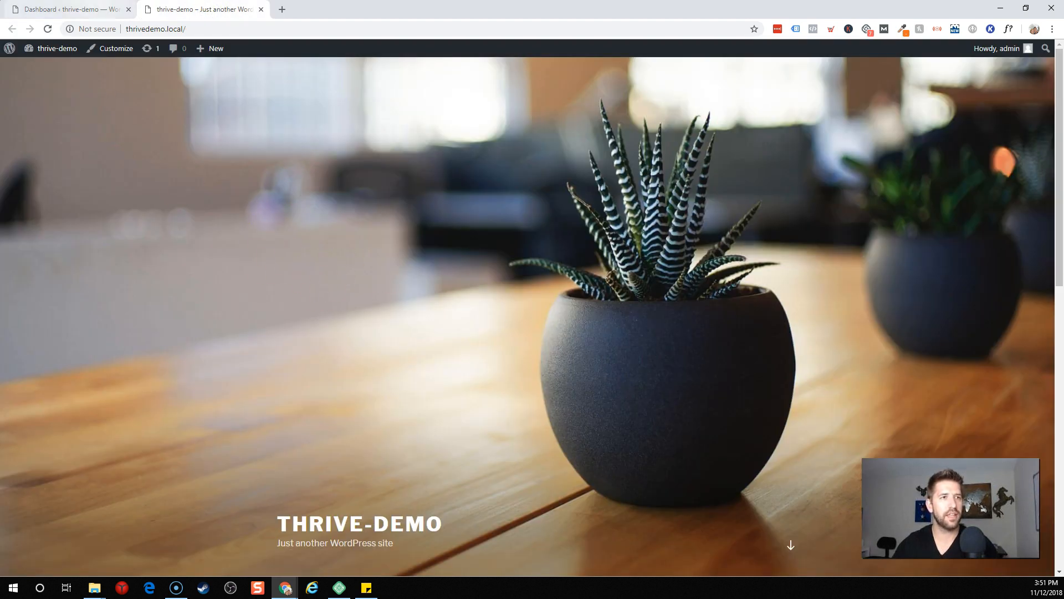
pyautogui.click(78, 10)
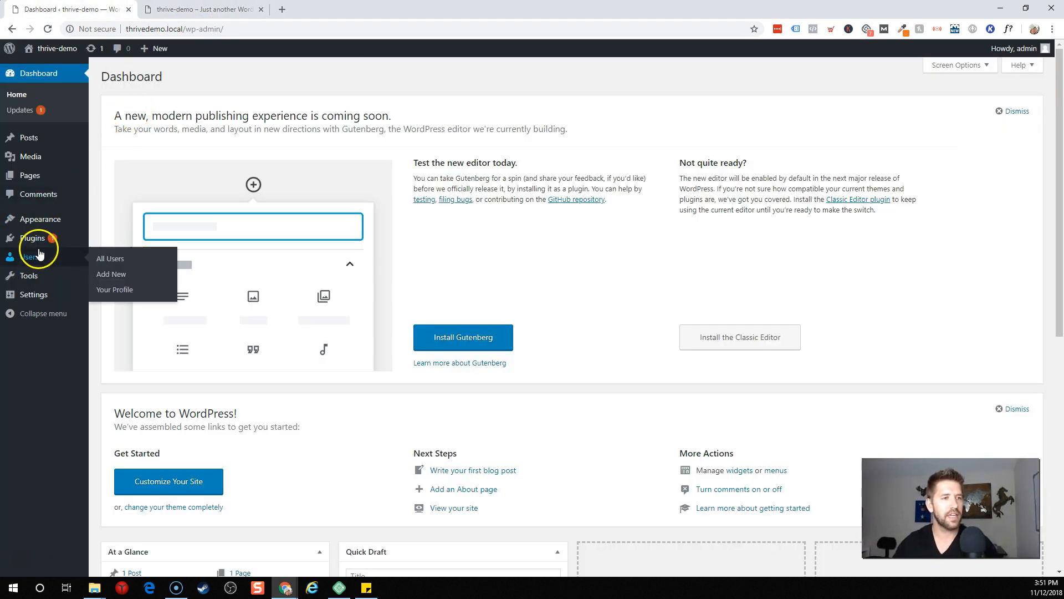
# Step: Upload and install the Thrive Product Manager zip, activate it and update it to 1.1.0
pyautogui.moveTo(40, 240)
pyautogui.click(121, 256)
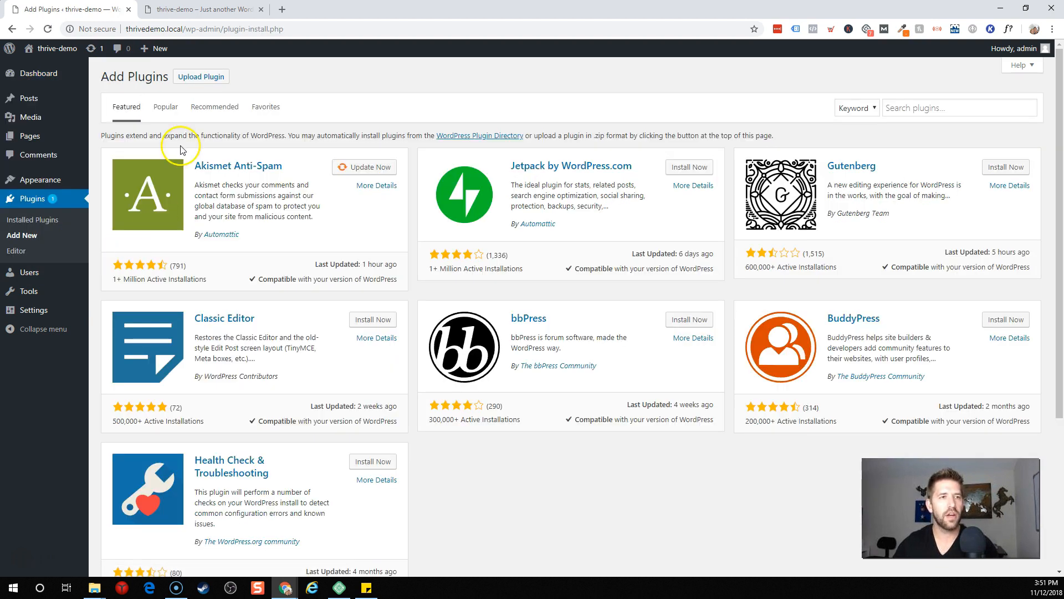
pyautogui.click(206, 82)
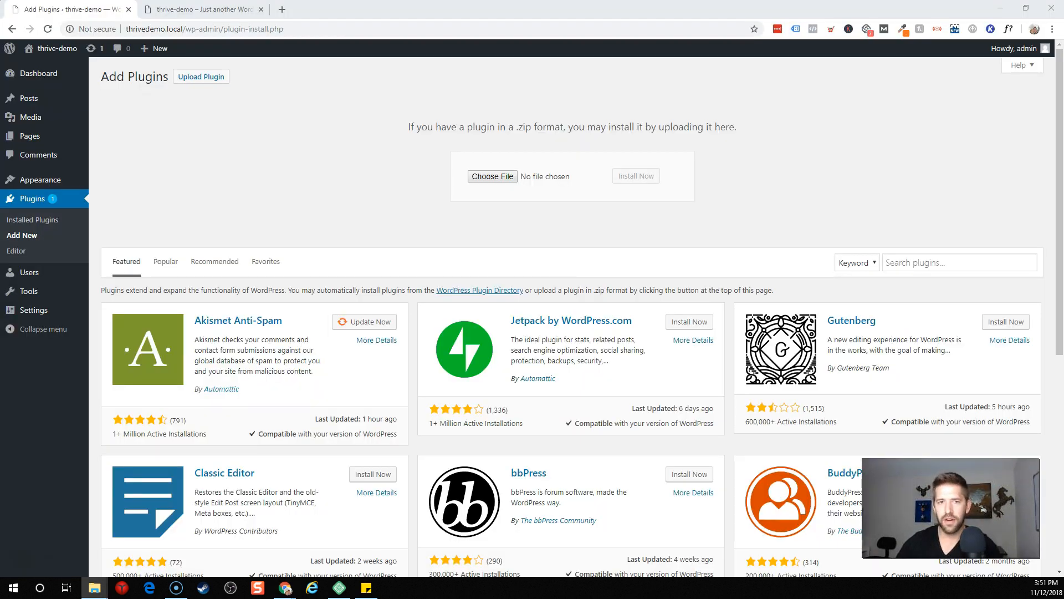
pyautogui.moveTo(787, 332); pyautogui.dragTo(646, 330)
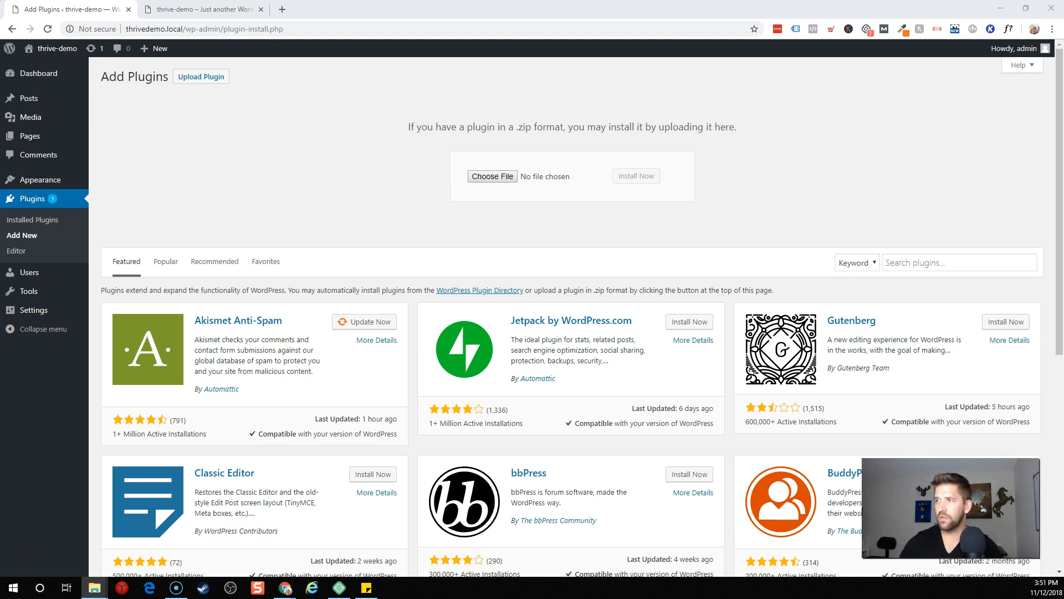
pyautogui.moveTo(1044, 218); pyautogui.dragTo(494, 184)
pyautogui.click(636, 181)
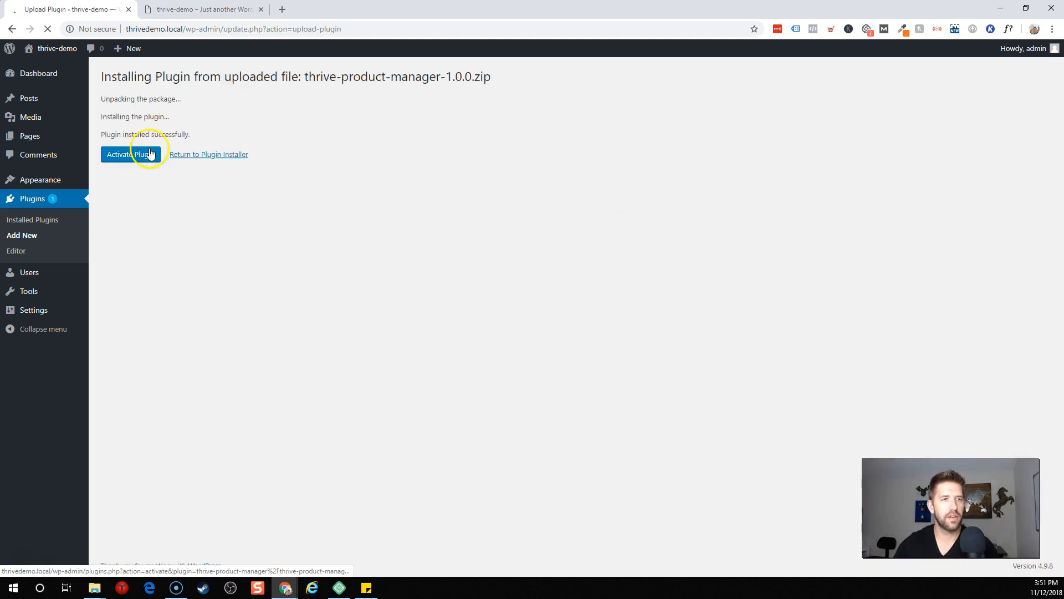
pyautogui.click(140, 156)
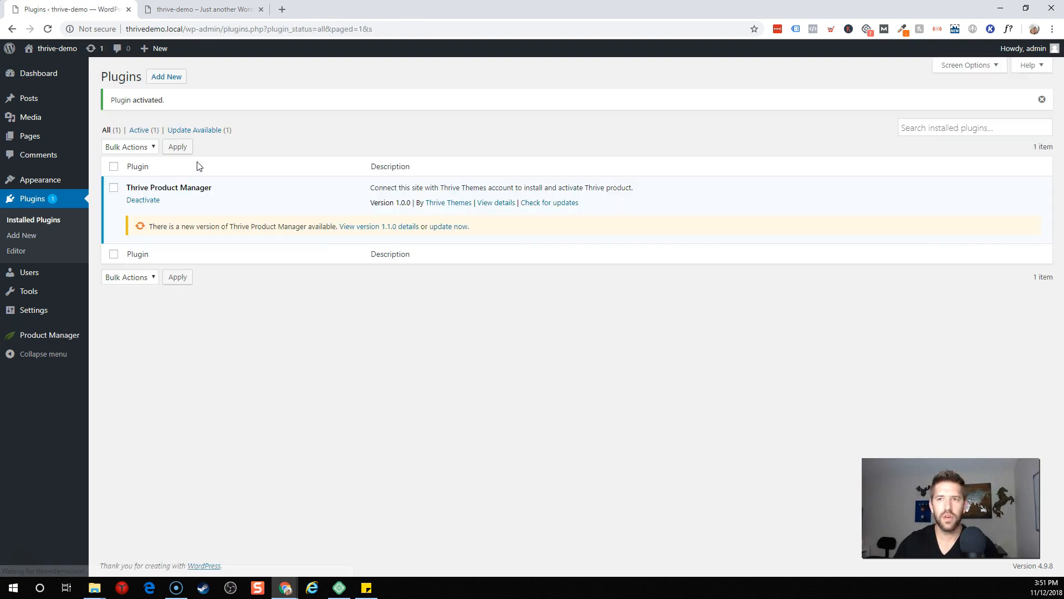
pyautogui.click(443, 227)
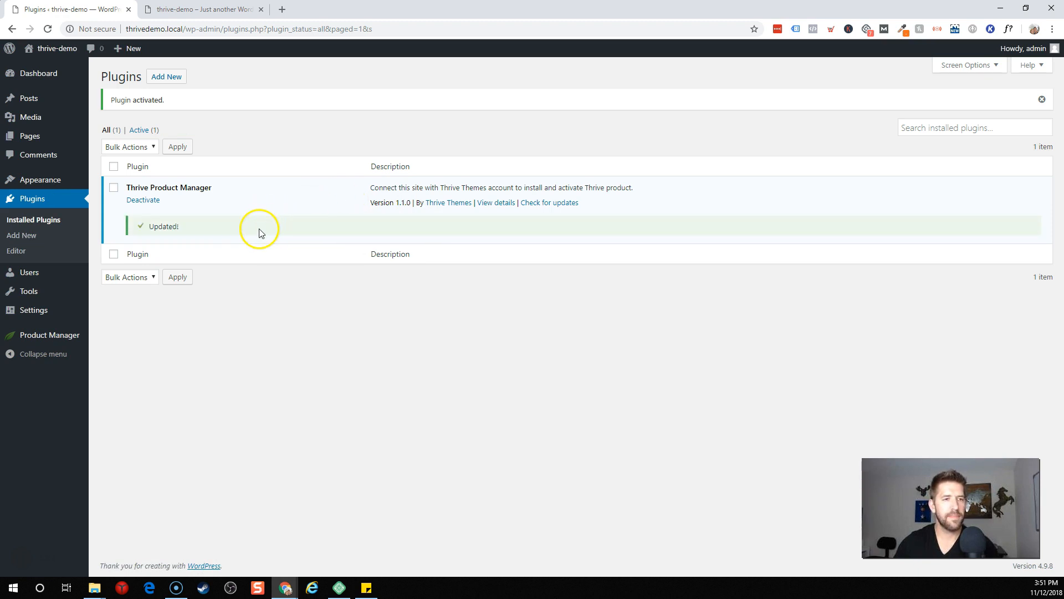
# Step: Log into the Thrive Themes account in Product Manager and clear all product selections
pyautogui.click(58, 337)
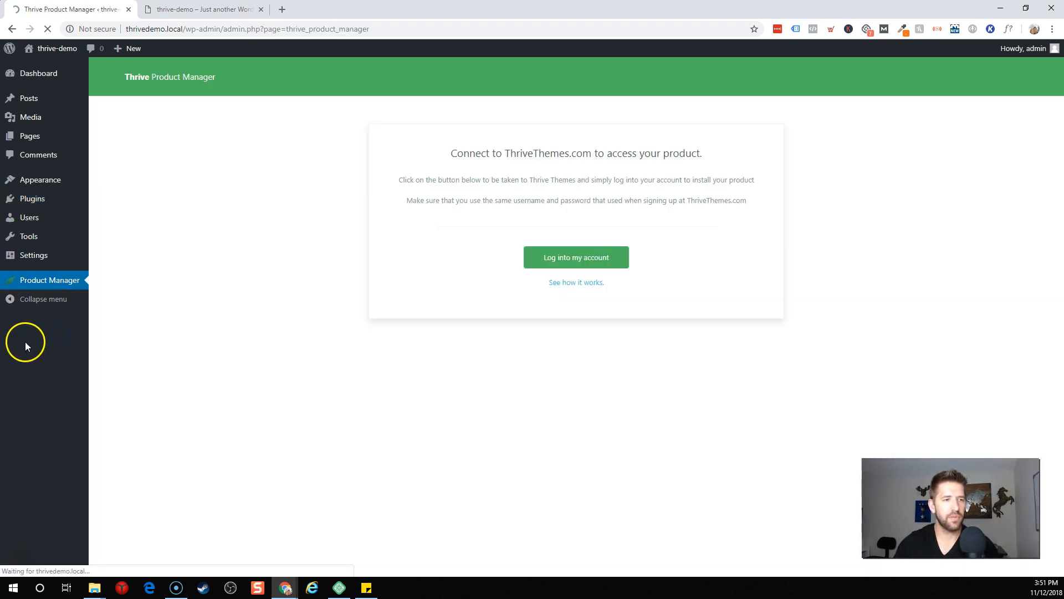
pyautogui.click(560, 264)
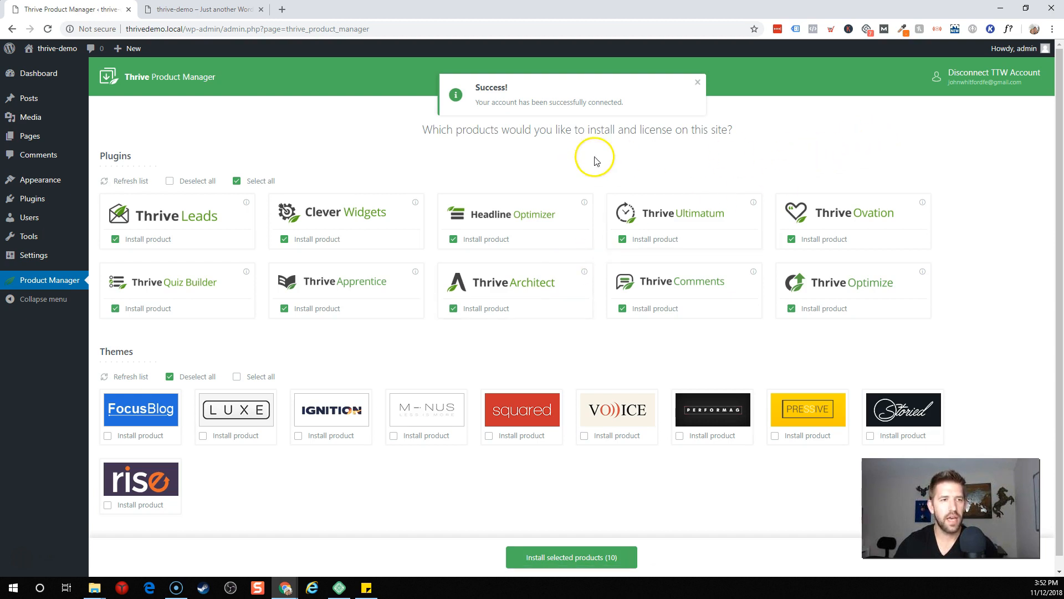
pyautogui.click(170, 182)
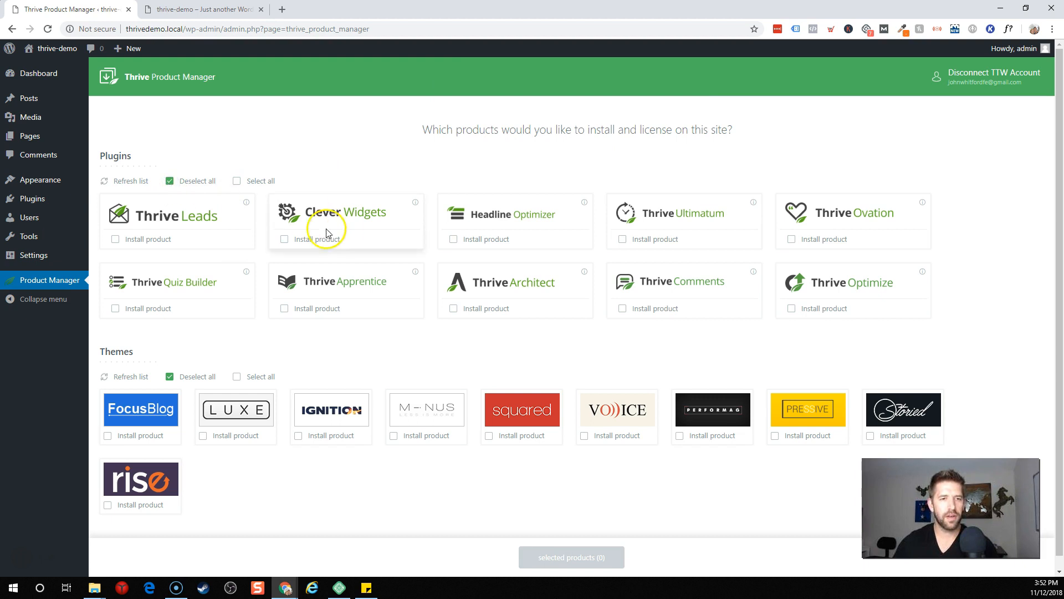
pyautogui.click(236, 181)
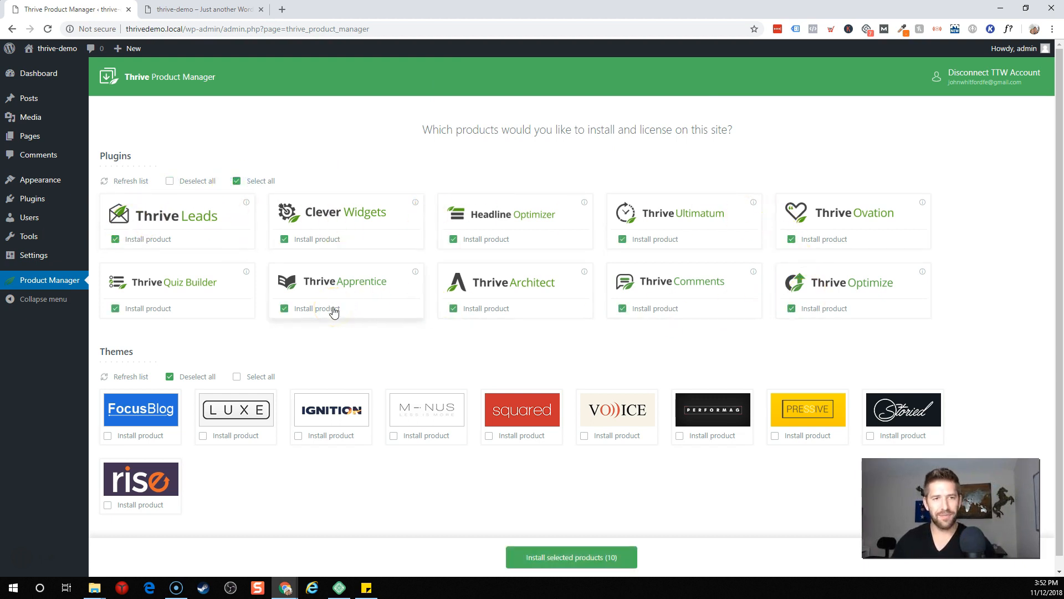
pyautogui.click(171, 183)
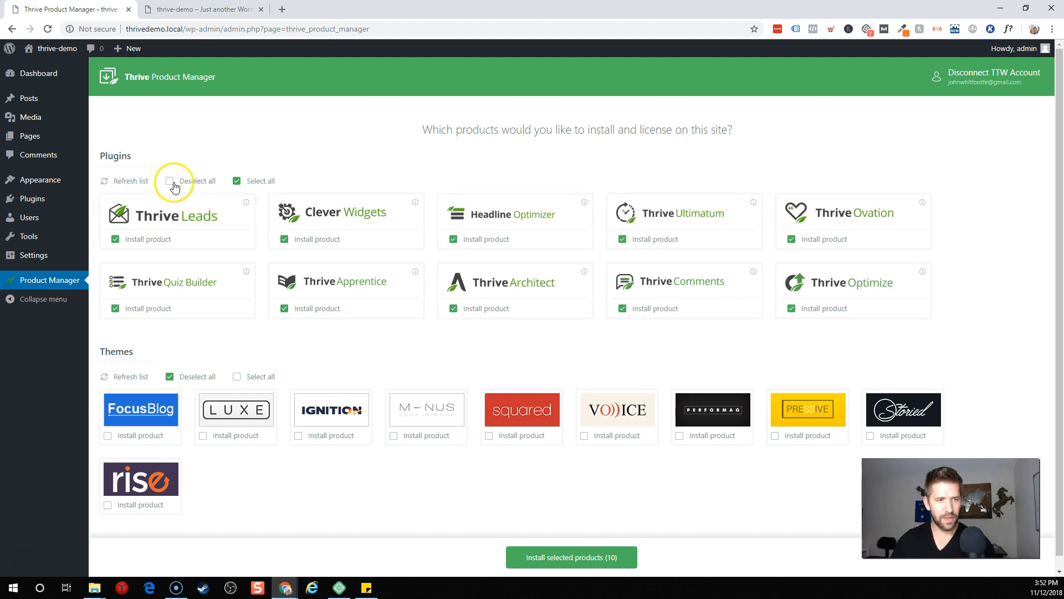
# Step: Install Thrive Apprentice, Thrive Architect and the Minus theme, then go to the Thrive Dashboard
pyautogui.click(284, 309)
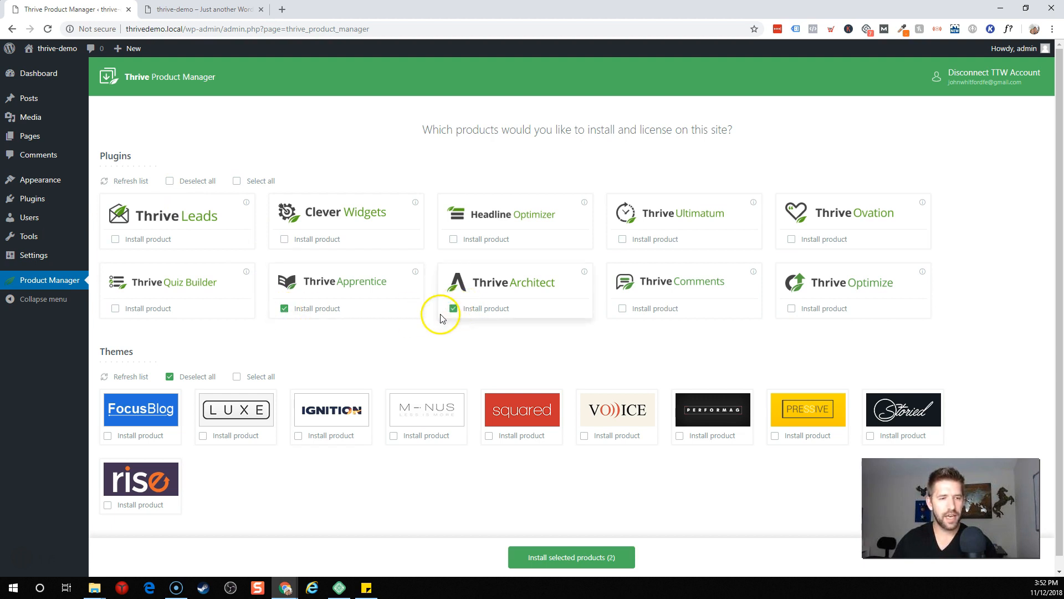
pyautogui.click(394, 436)
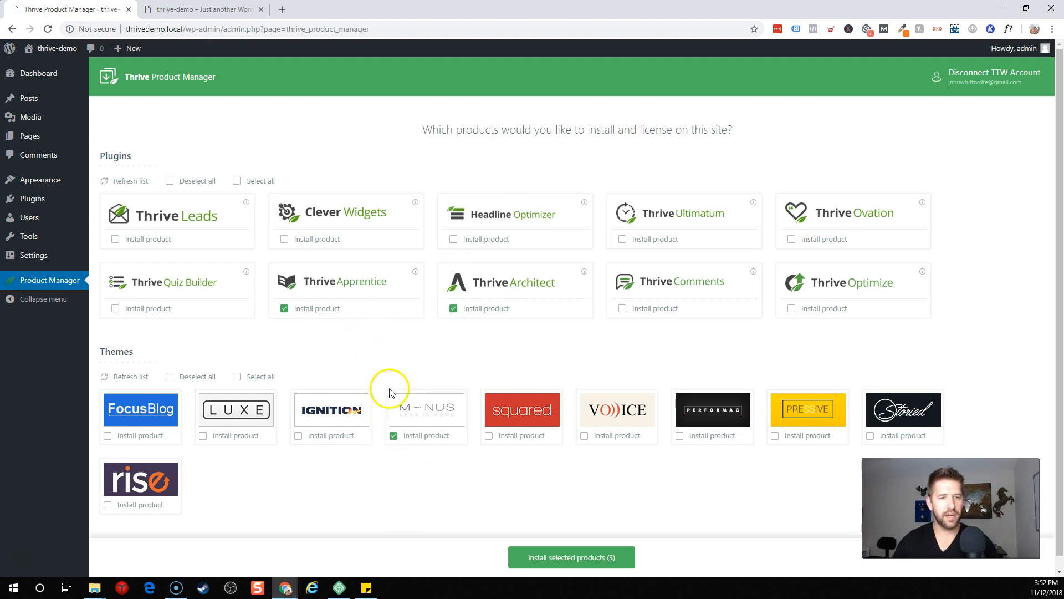
pyautogui.click(577, 562)
pyautogui.click(474, 380)
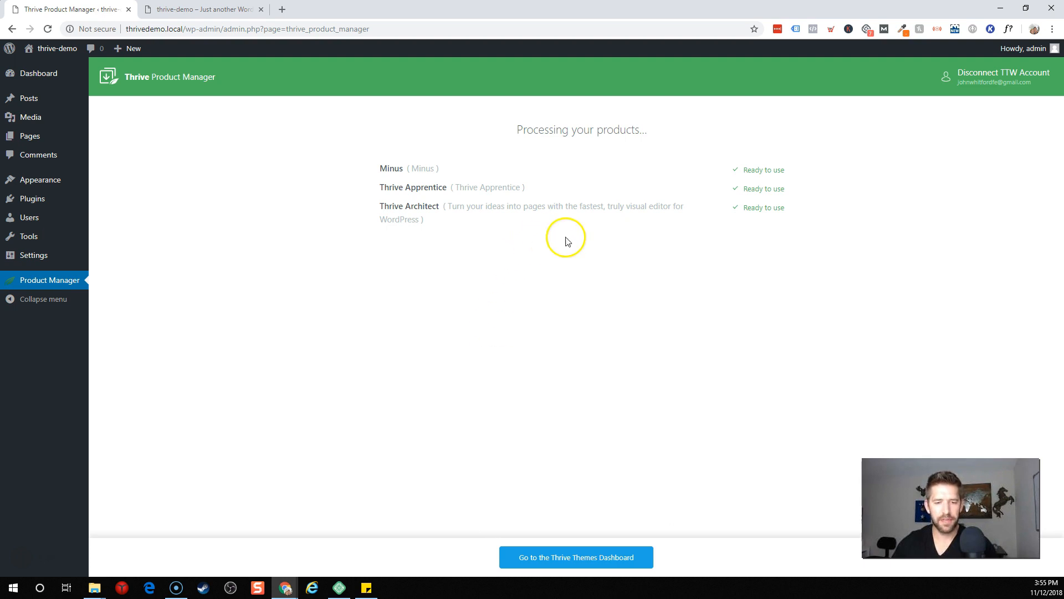
pyautogui.click(567, 558)
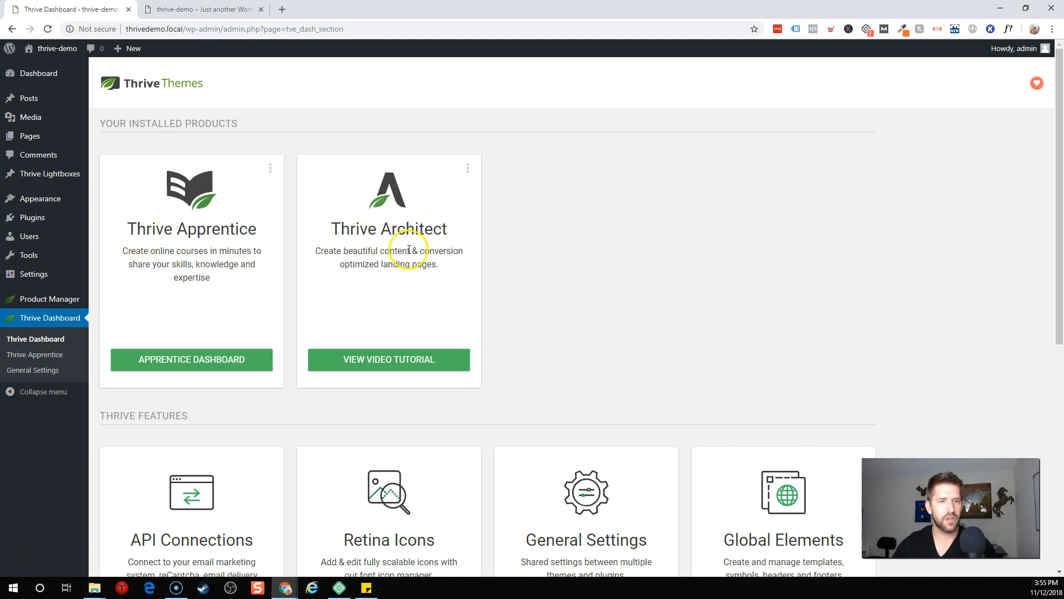
# Step: Activate the Minus theme from Appearance > Themes
pyautogui.scroll(-4, 409, 249)
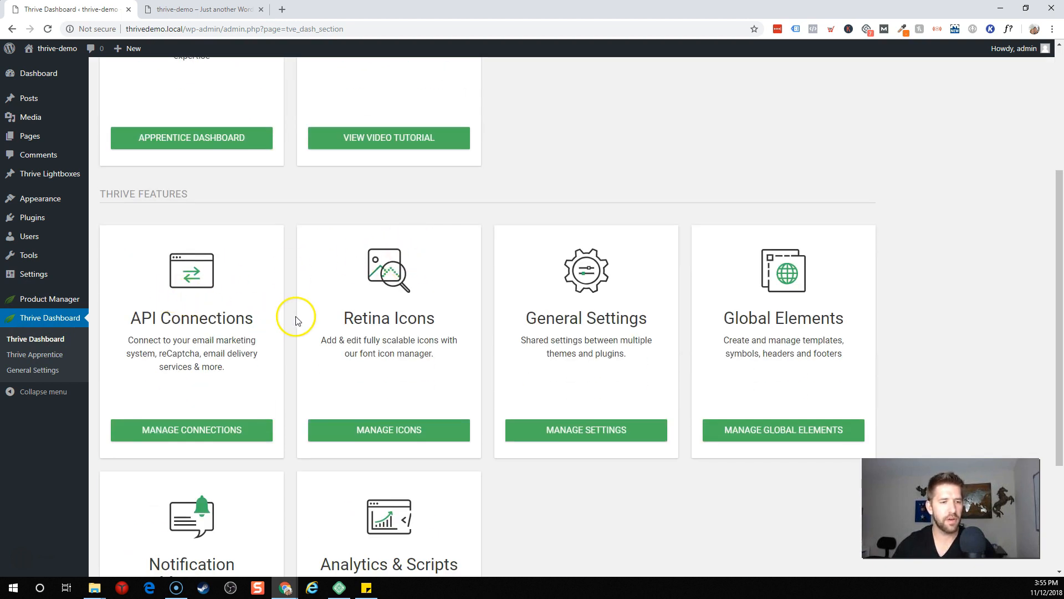
pyautogui.moveTo(38, 198)
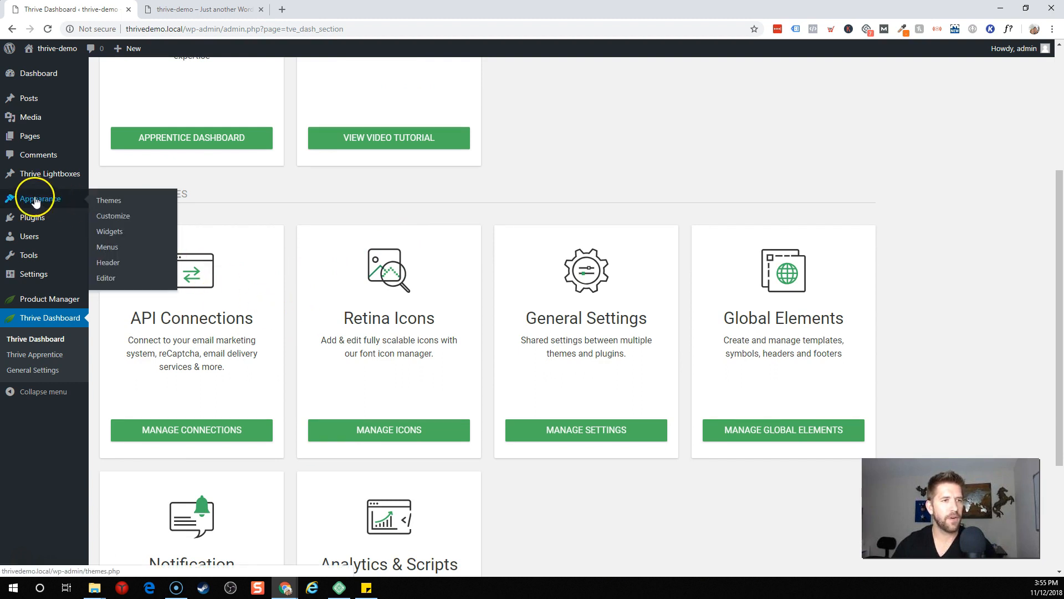
pyautogui.click(123, 203)
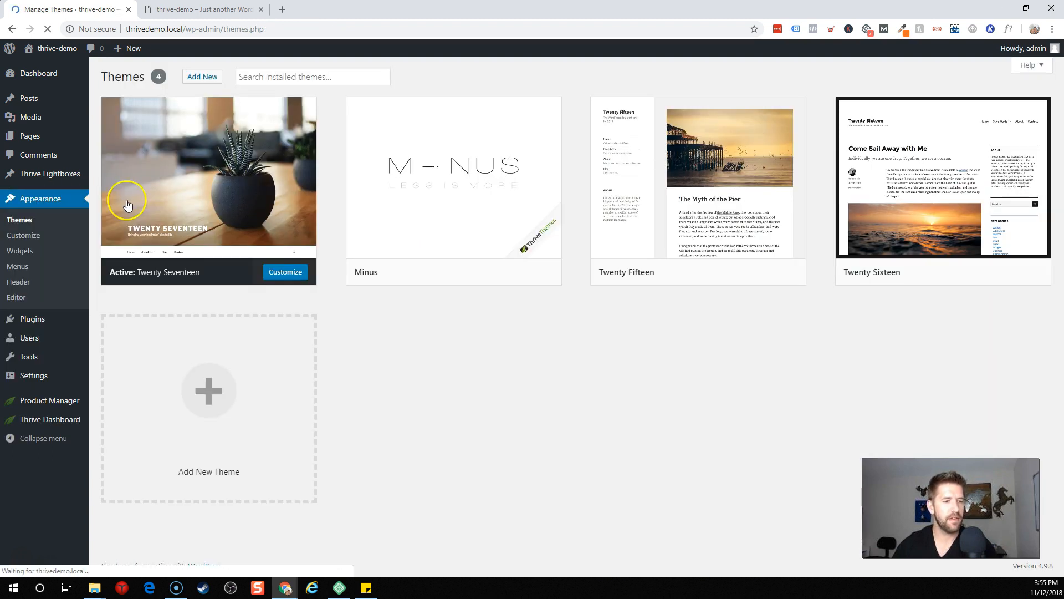
pyautogui.click(482, 272)
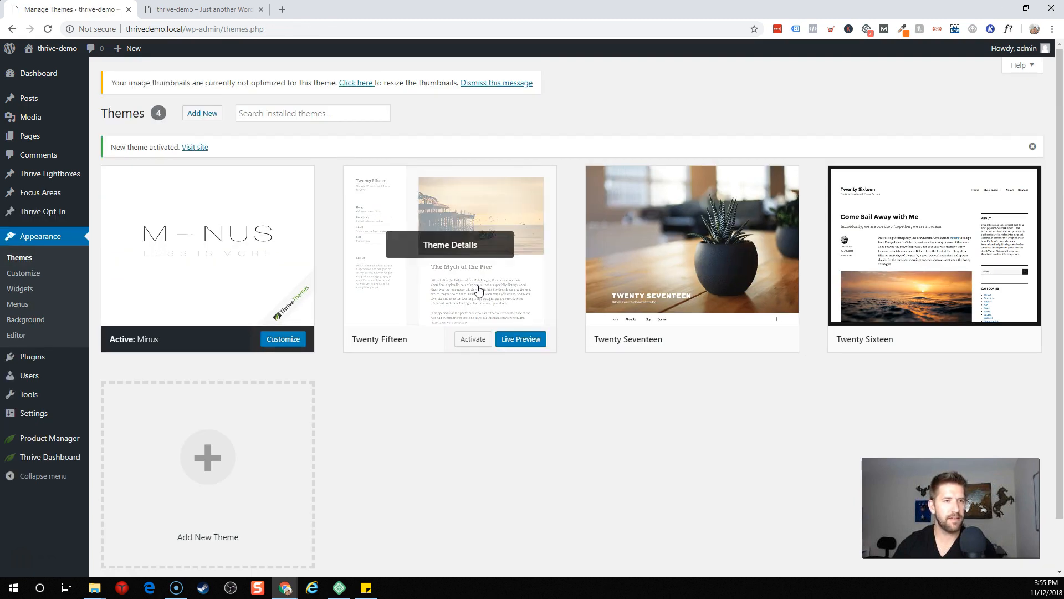
# Step: Check the live site with Minus, then open the Thrive Apprentice admin page
pyautogui.click(200, 149)
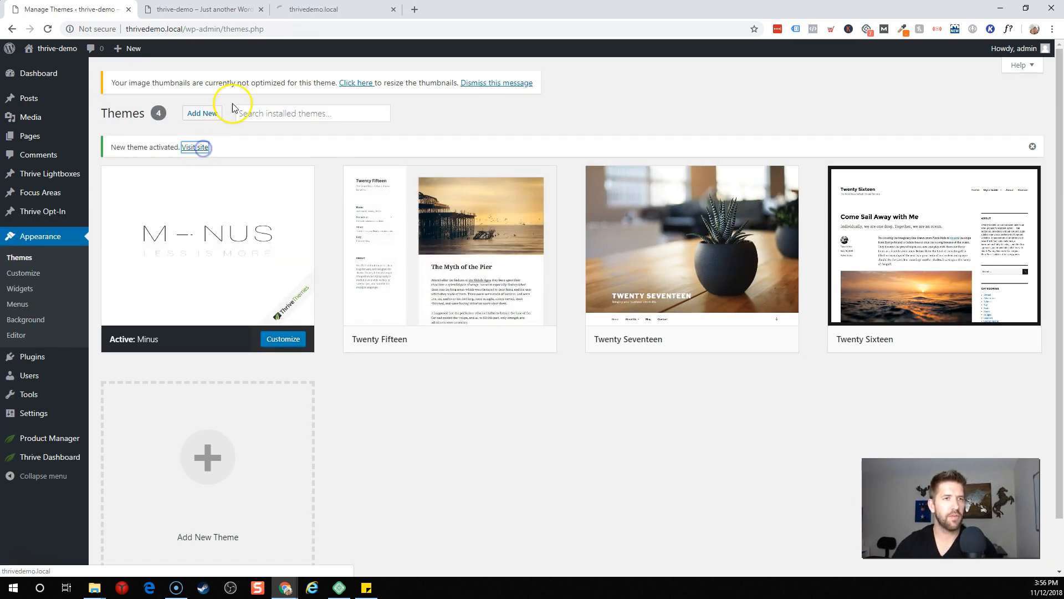
pyautogui.click(250, 10)
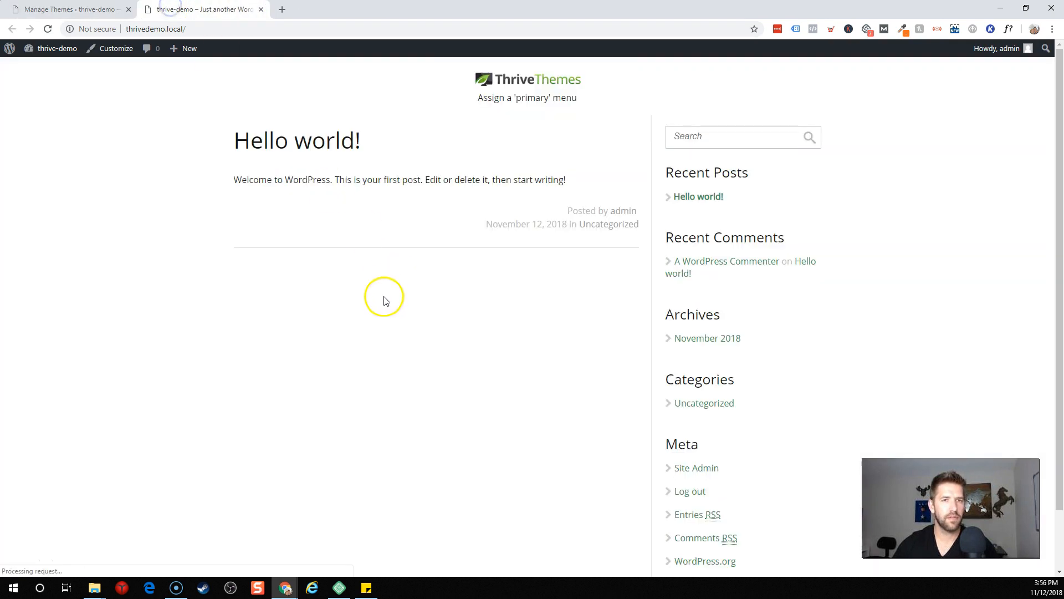
pyautogui.click(106, 9)
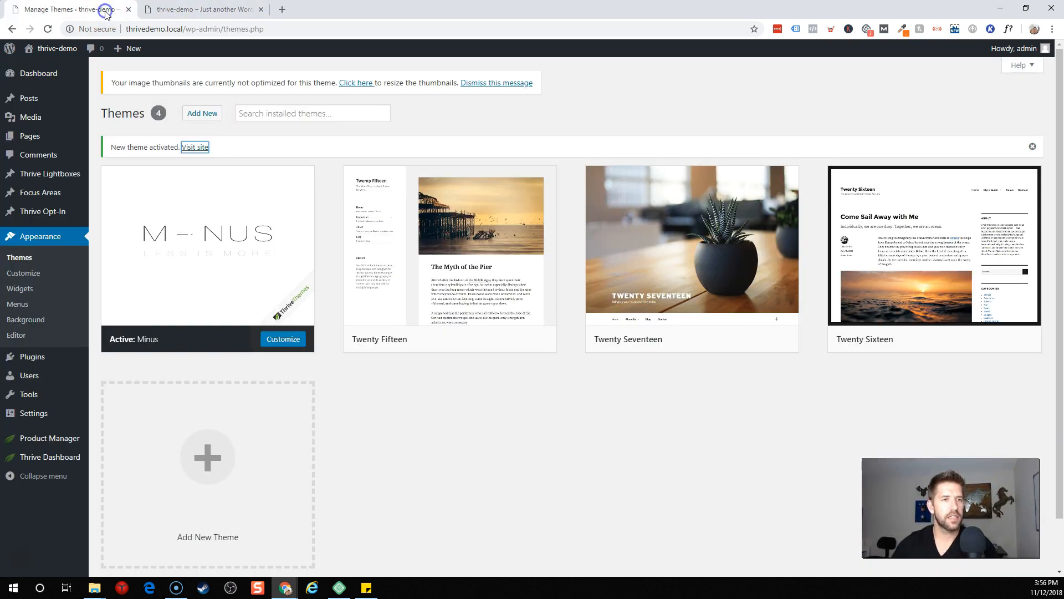
pyautogui.moveTo(28, 456)
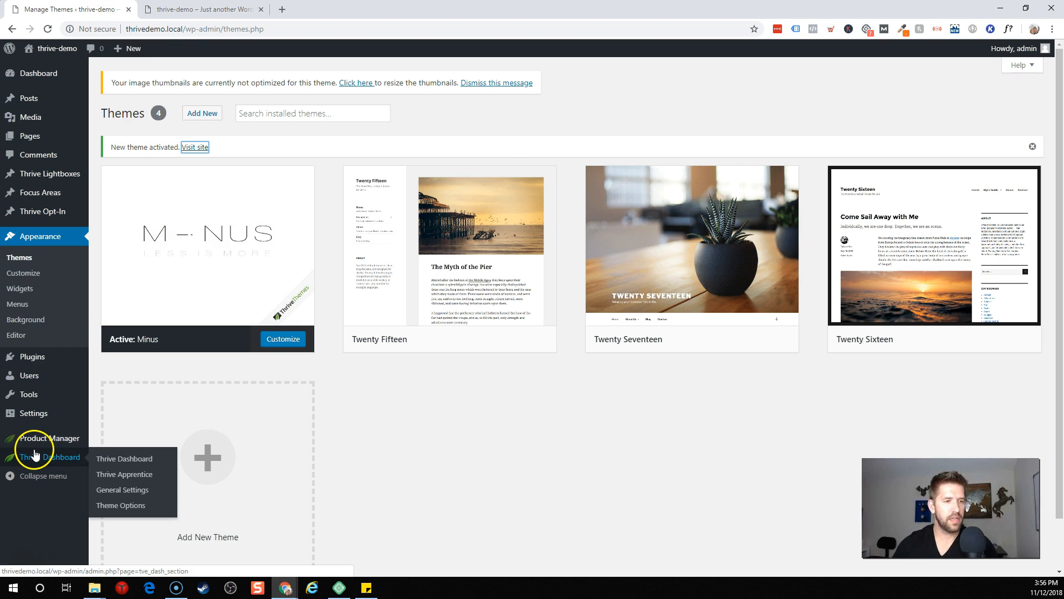
pyautogui.click(126, 475)
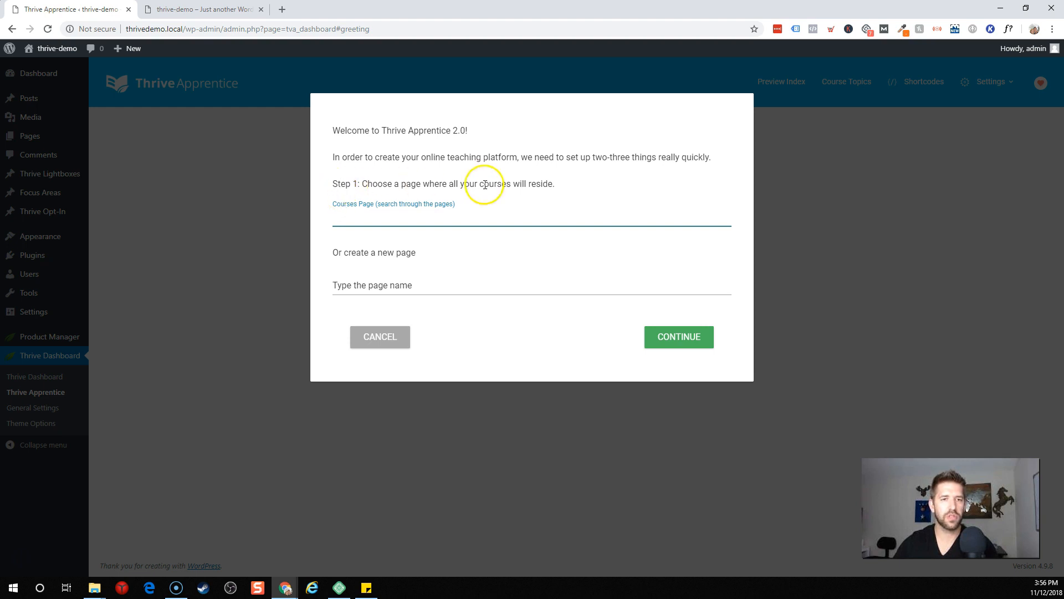
# Step: Create a new 'university' courses page and choose to personalize the course template
pyautogui.click(372, 286)
pyautogui.write('university')
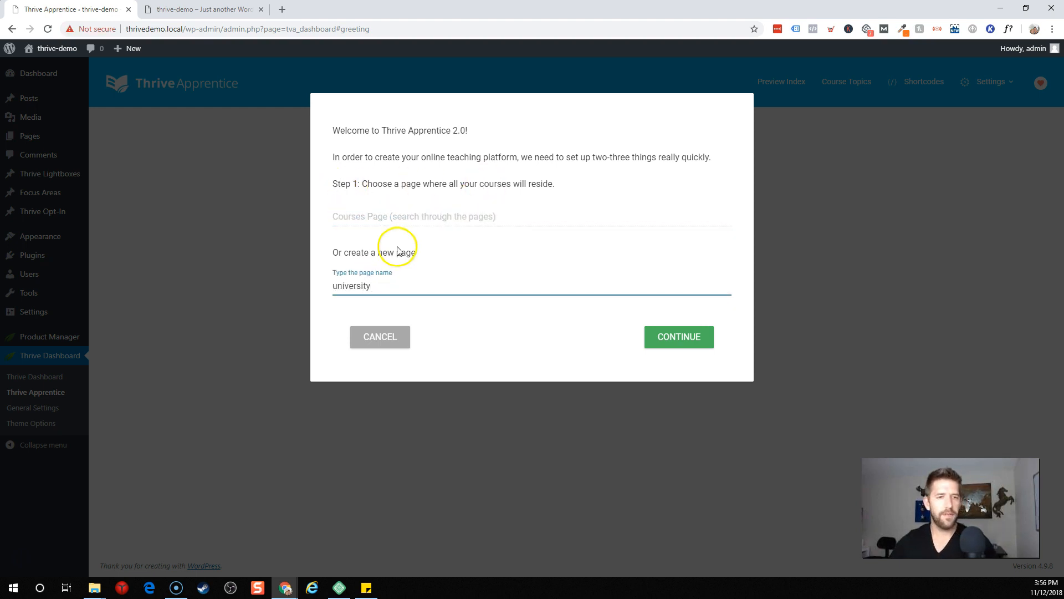
pyautogui.click(672, 335)
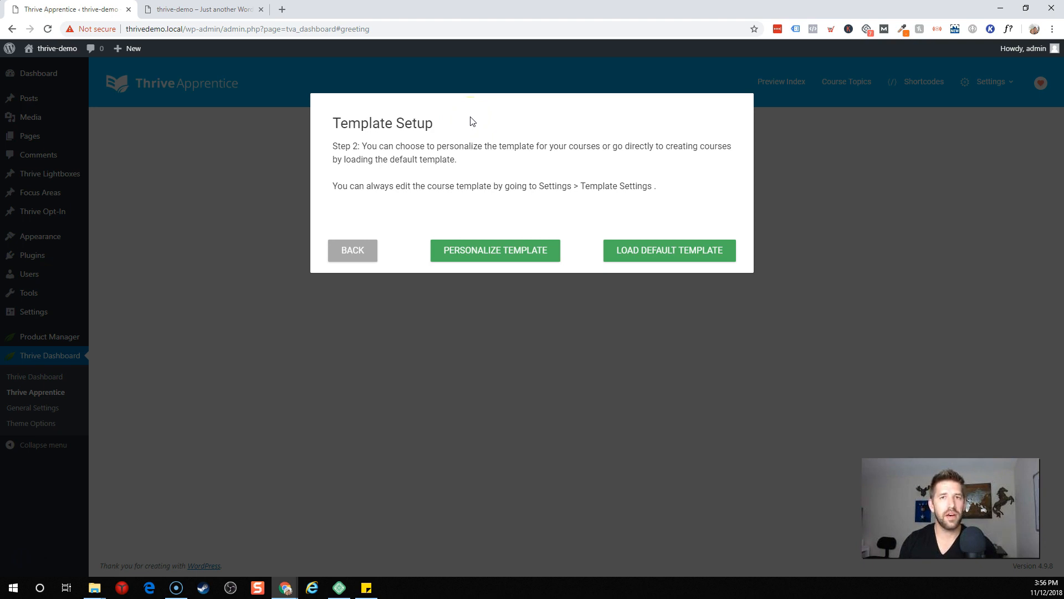
pyautogui.click(510, 238)
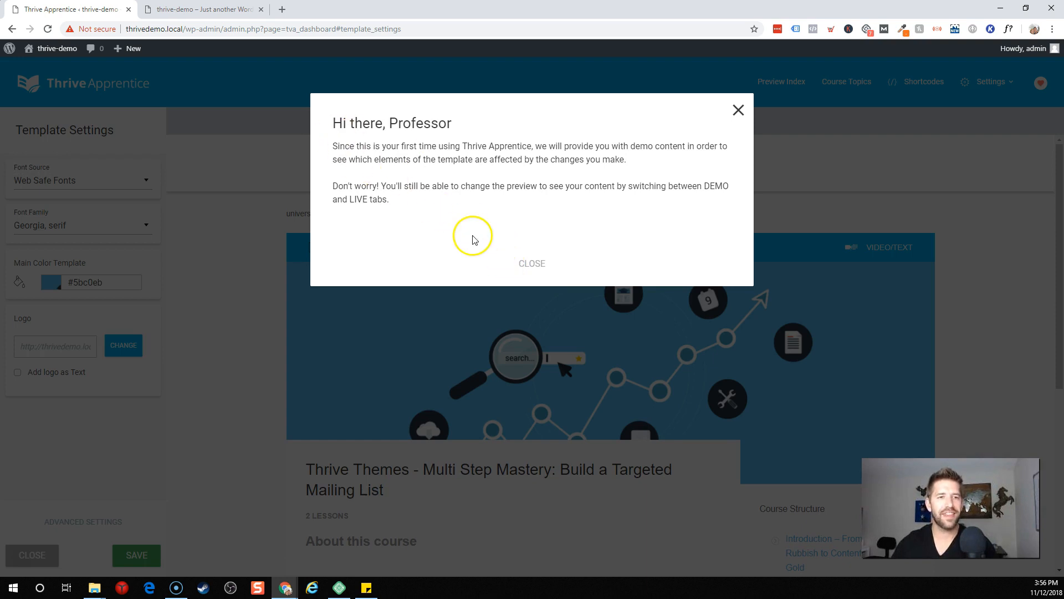
# Step: Keep Web Safe Fonts and set the template's main colour to orange #ed562a
pyautogui.click(533, 264)
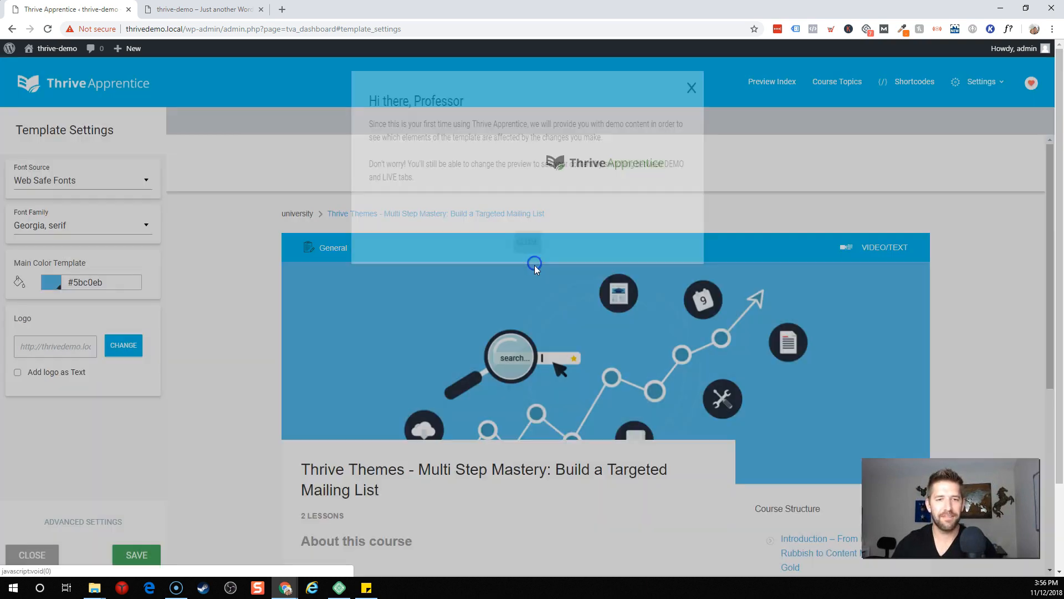
pyautogui.scroll(-4, 580, 330)
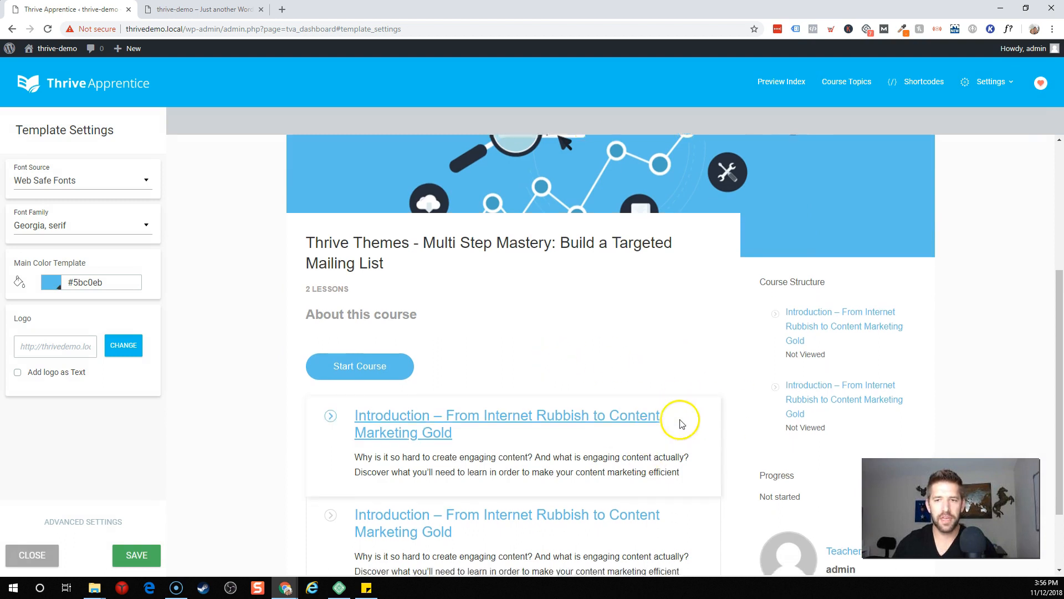
pyautogui.scroll(-2, 681, 424)
pyautogui.scroll(3, 549, 368)
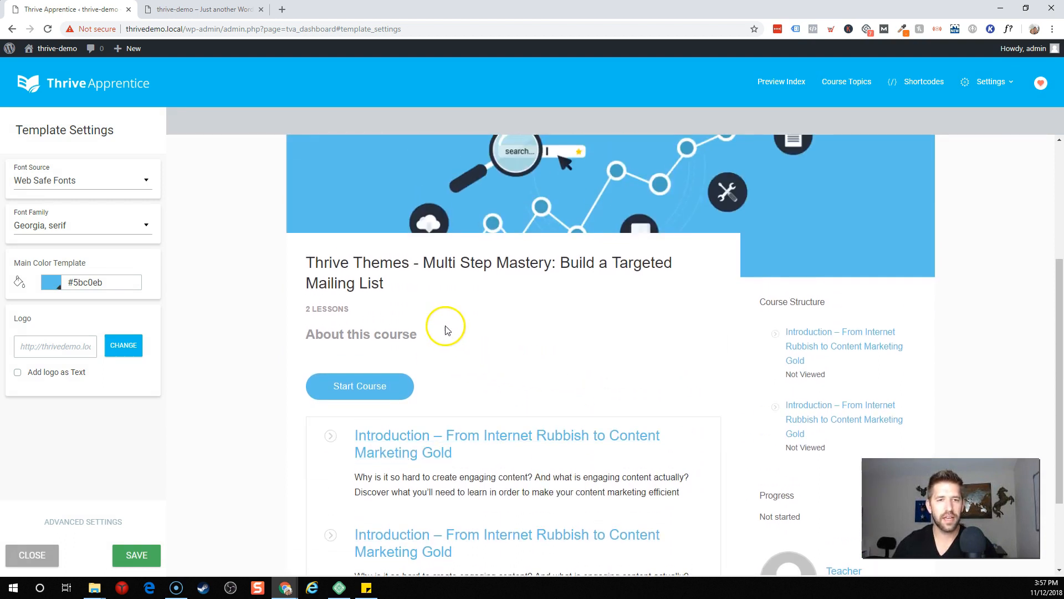
pyautogui.scroll(4, 445, 330)
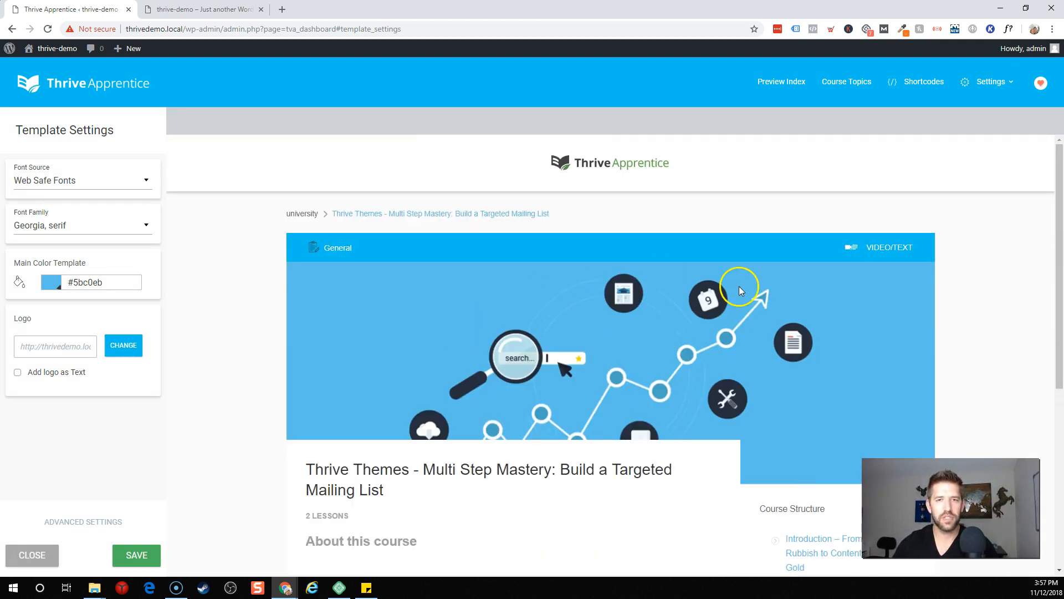
pyautogui.click(120, 187)
pyautogui.click(121, 187)
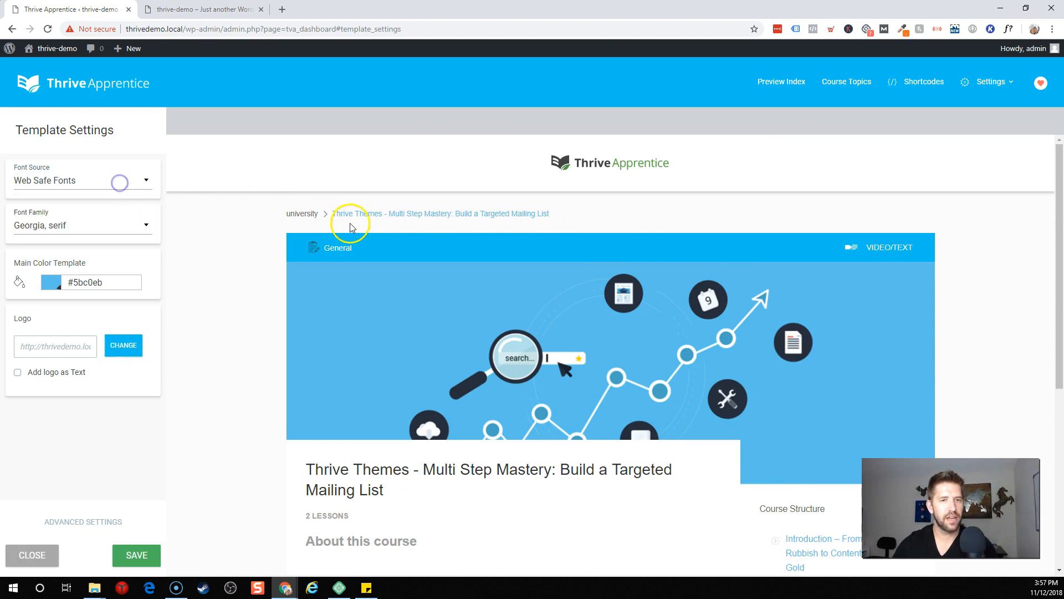
pyautogui.click(40, 287)
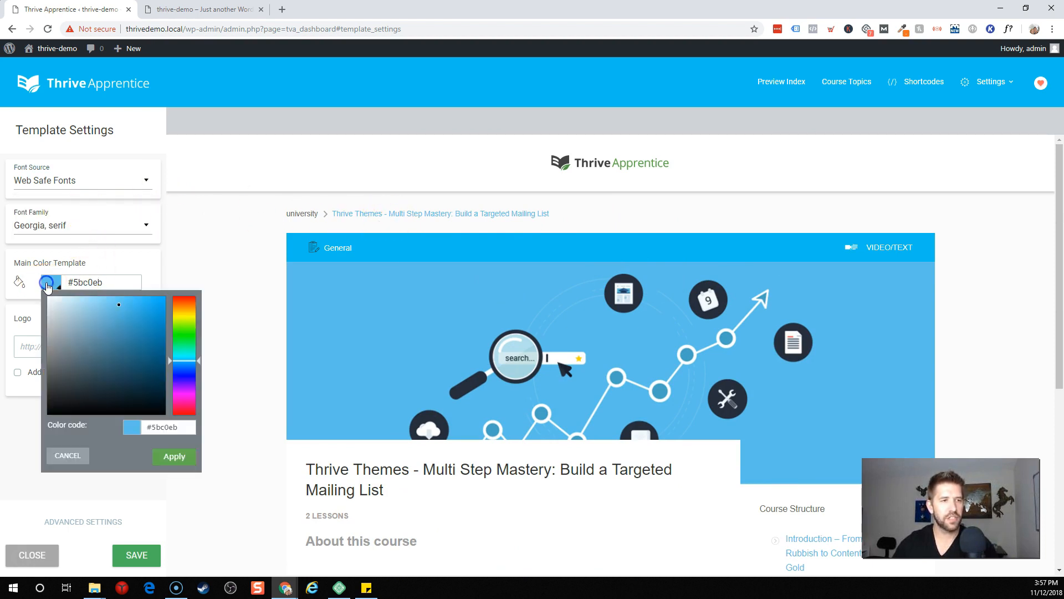
pyautogui.moveTo(190, 312); pyautogui.dragTo(144, 305)
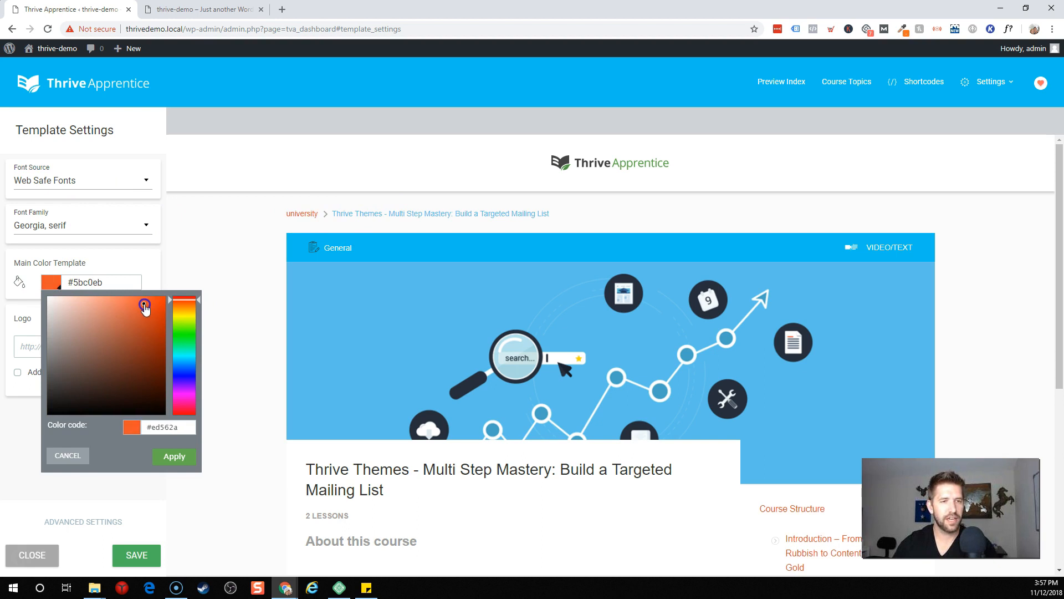
pyautogui.click(174, 456)
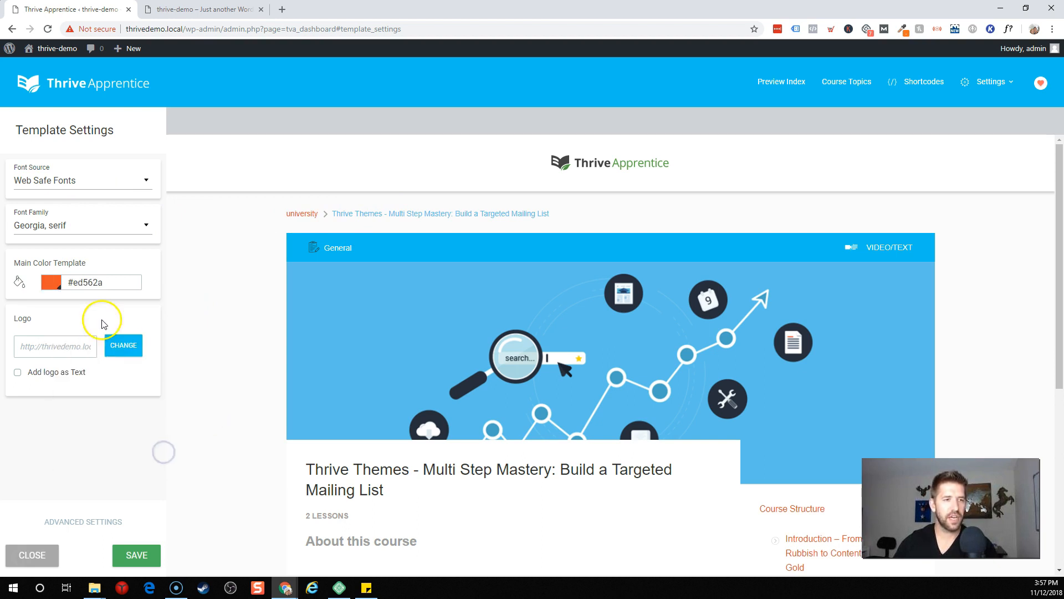
# Step: Change the Start Button text to 'Get Going!' in Advanced Settings, save, and close
pyautogui.scroll(-4, 331, 231)
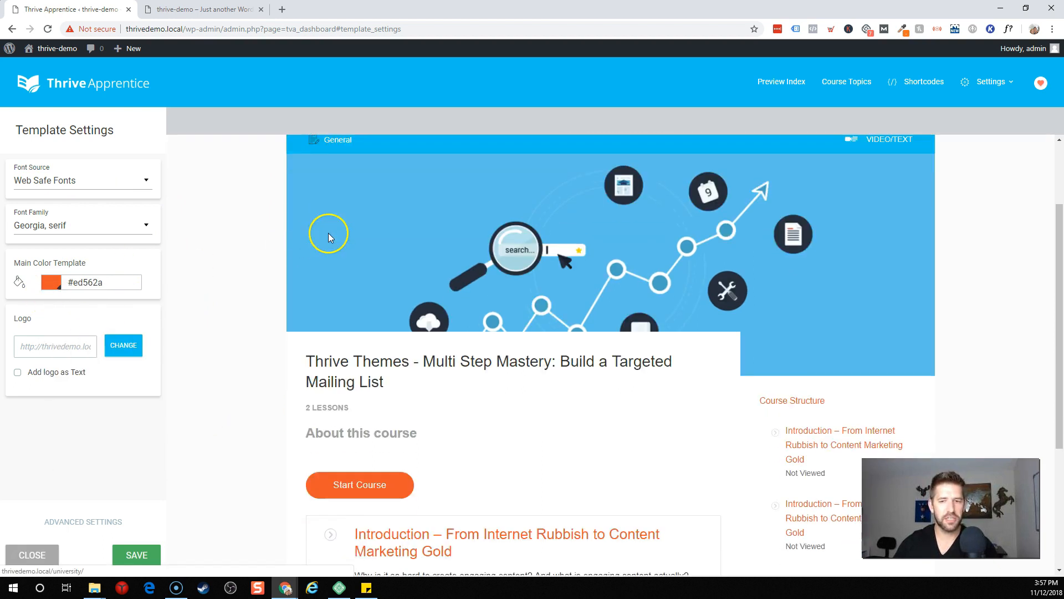
pyautogui.scroll(-2, 665, 332)
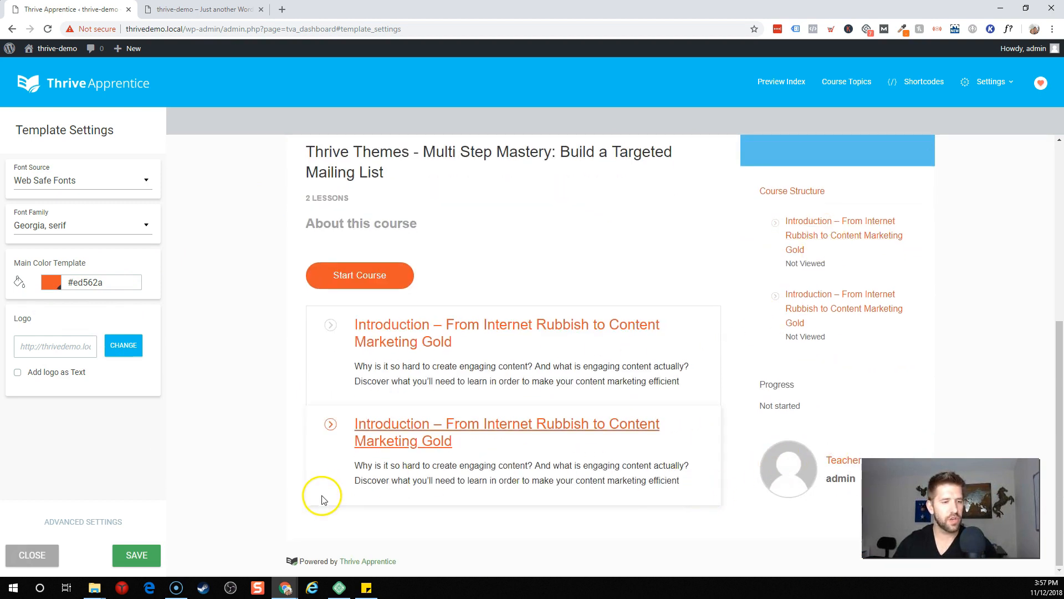
pyautogui.click(94, 522)
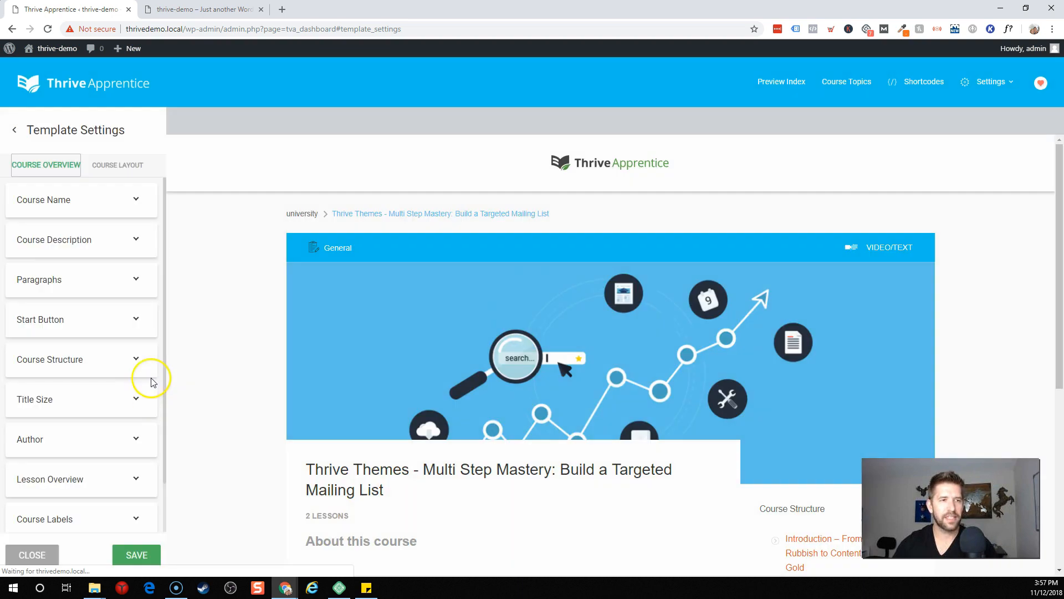
pyautogui.click(108, 280)
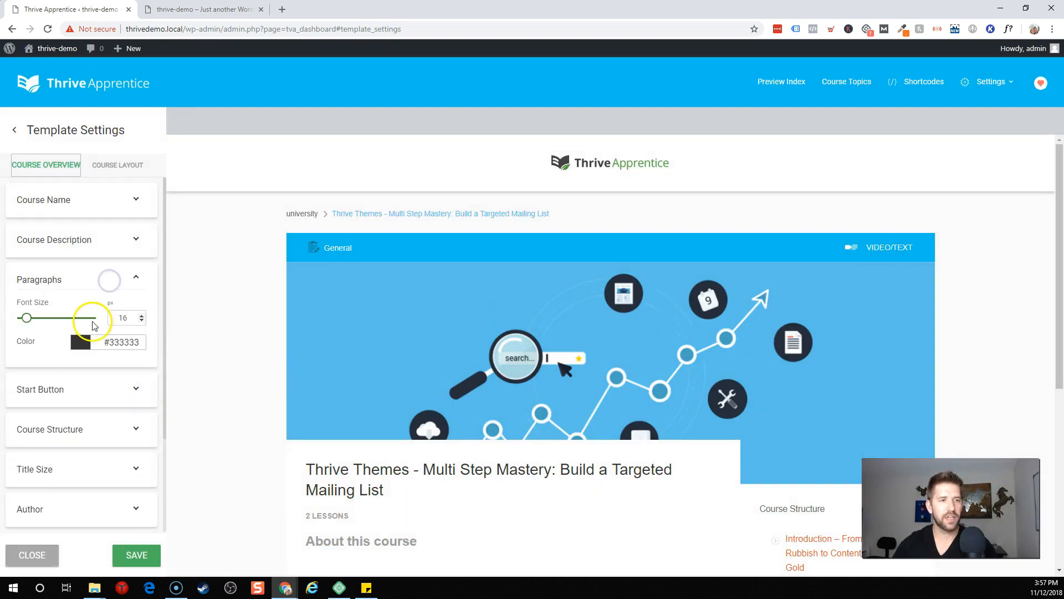
pyautogui.click(107, 389)
pyautogui.scroll(-5, 299, 388)
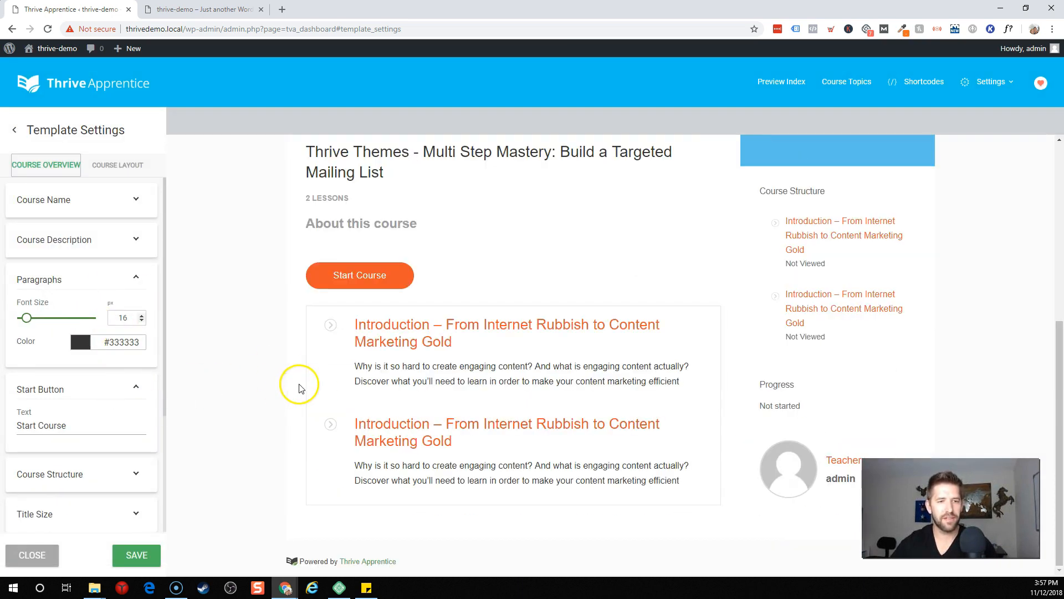
pyautogui.tripleClick(71, 425)
pyautogui.write('Get Going!')
pyautogui.click(233, 368)
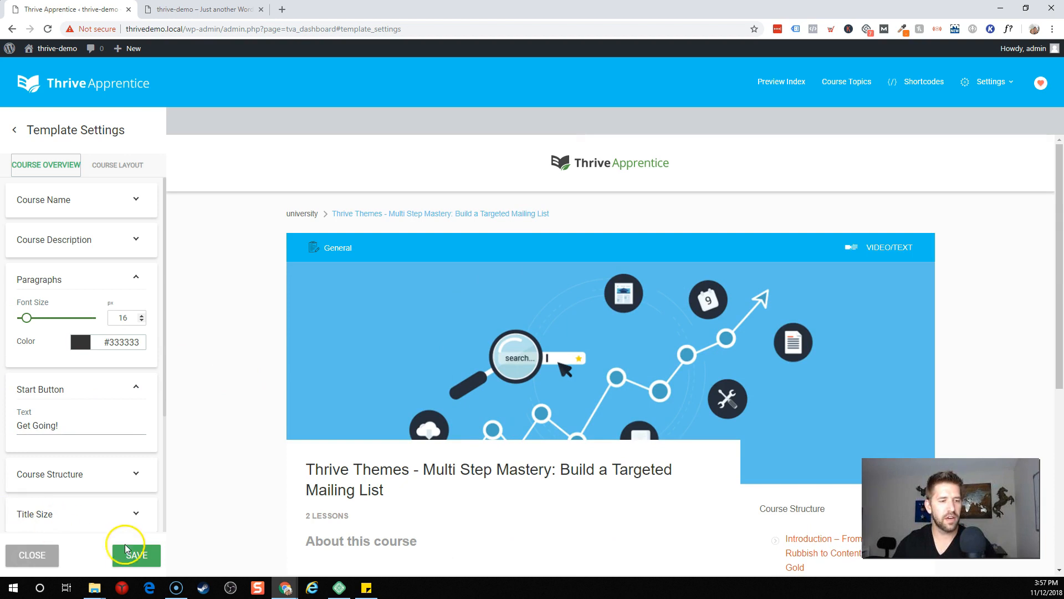
pyautogui.click(126, 551)
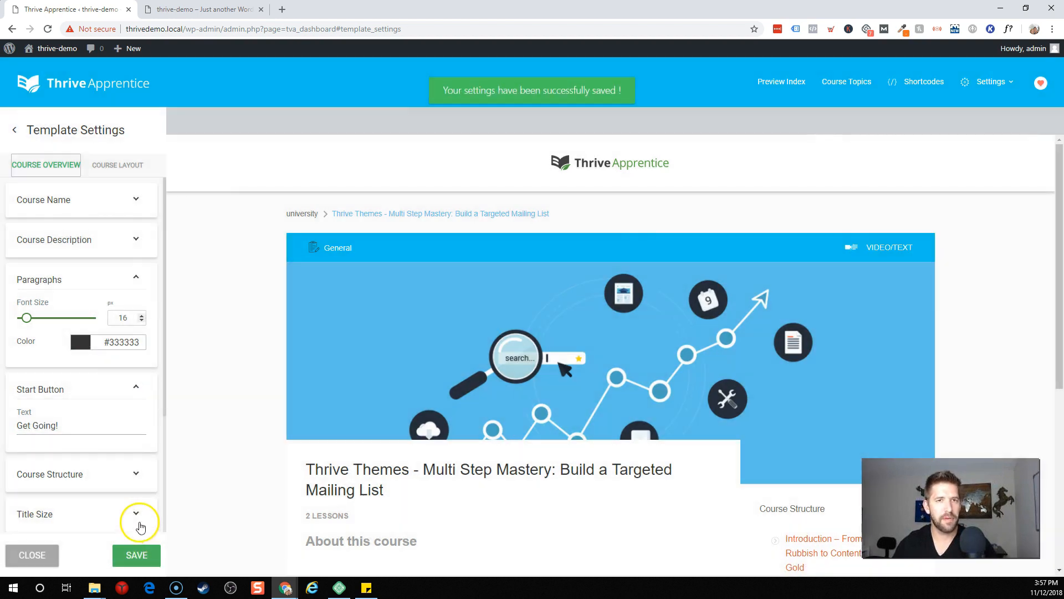
pyautogui.click(54, 555)
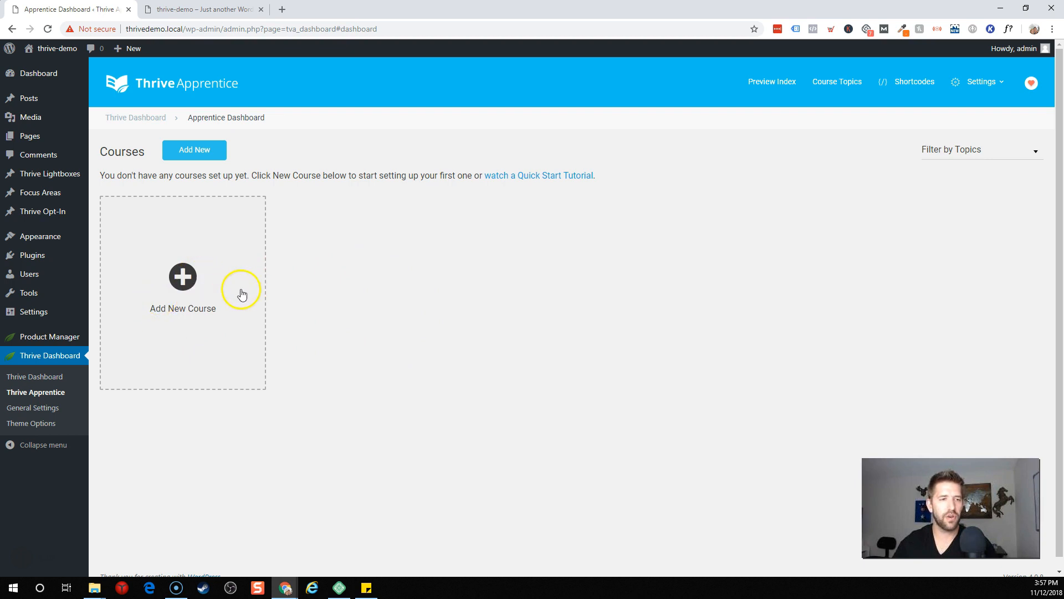
# Step: Add a course named 'ThriveDemo First Apprentice Course' and dock a blank Google Slides presentation as a tab
pyautogui.click(184, 284)
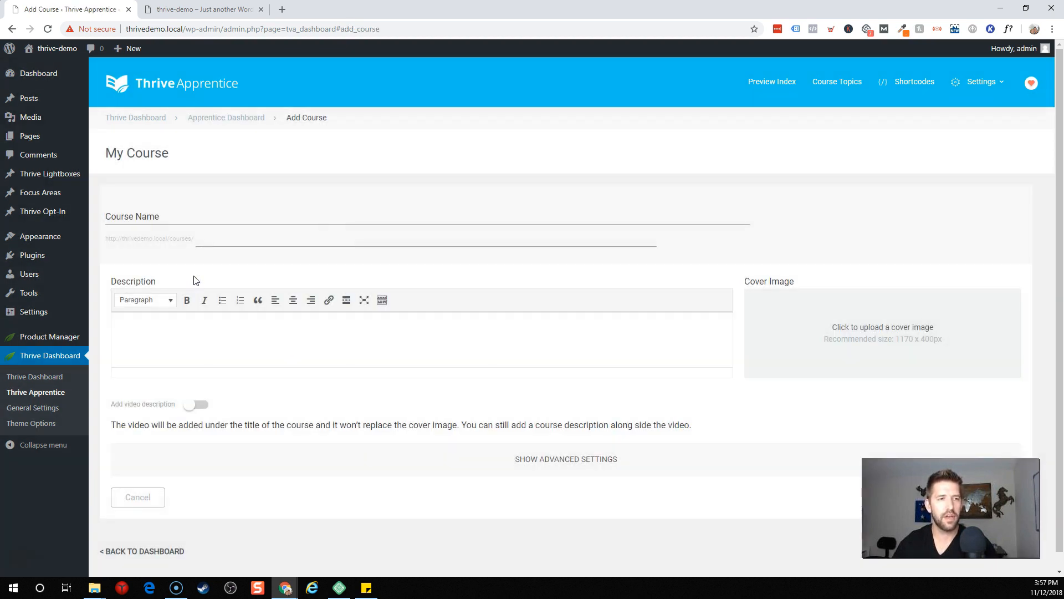
pyautogui.click(188, 223)
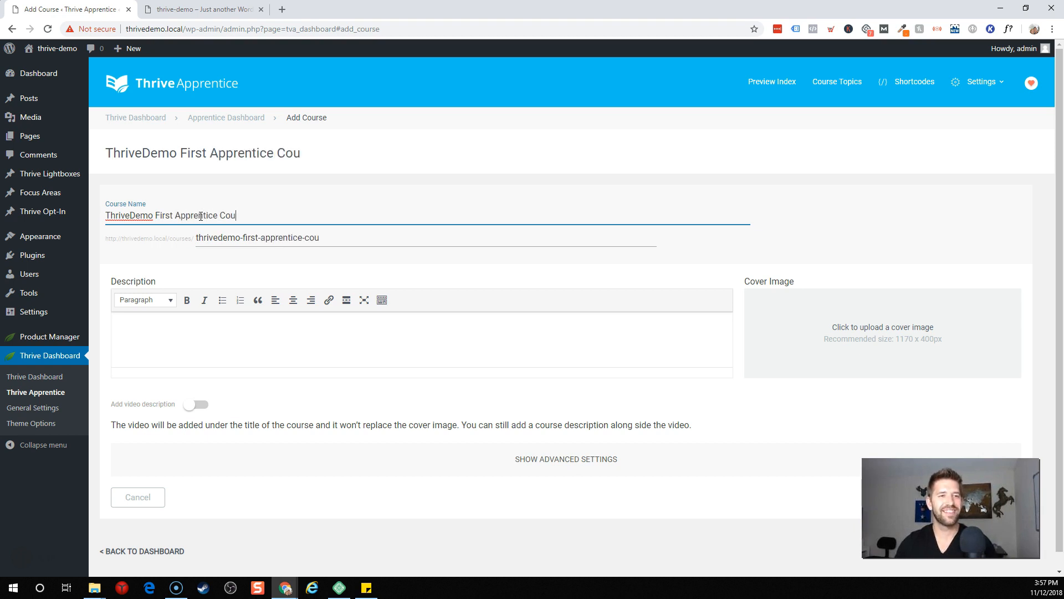
pyautogui.click(171, 259)
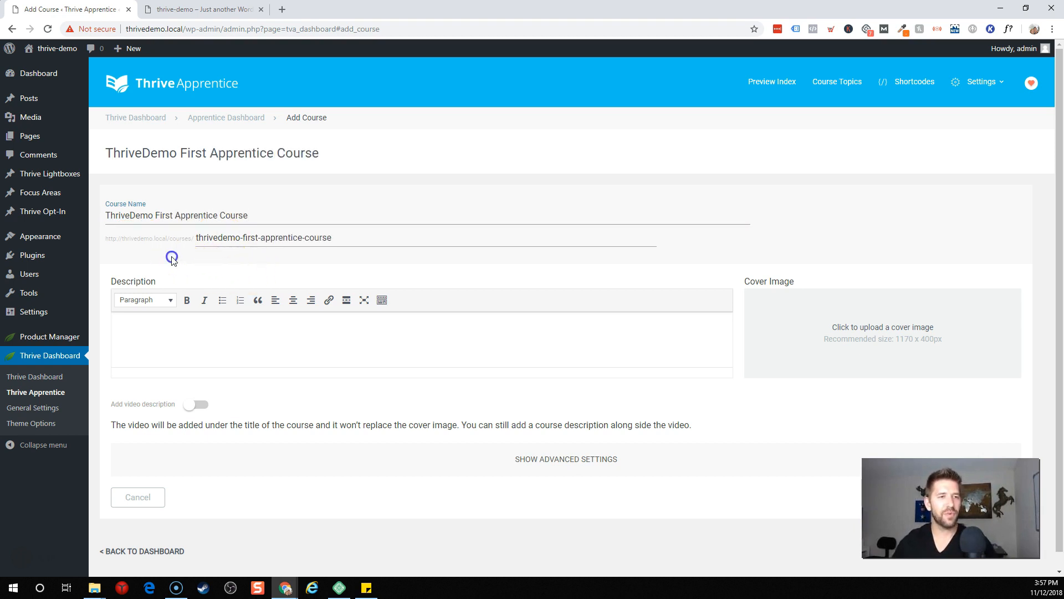
pyautogui.click(335, 243)
pyautogui.moveTo(338, 238); pyautogui.dragTo(173, 237)
pyautogui.click(178, 253)
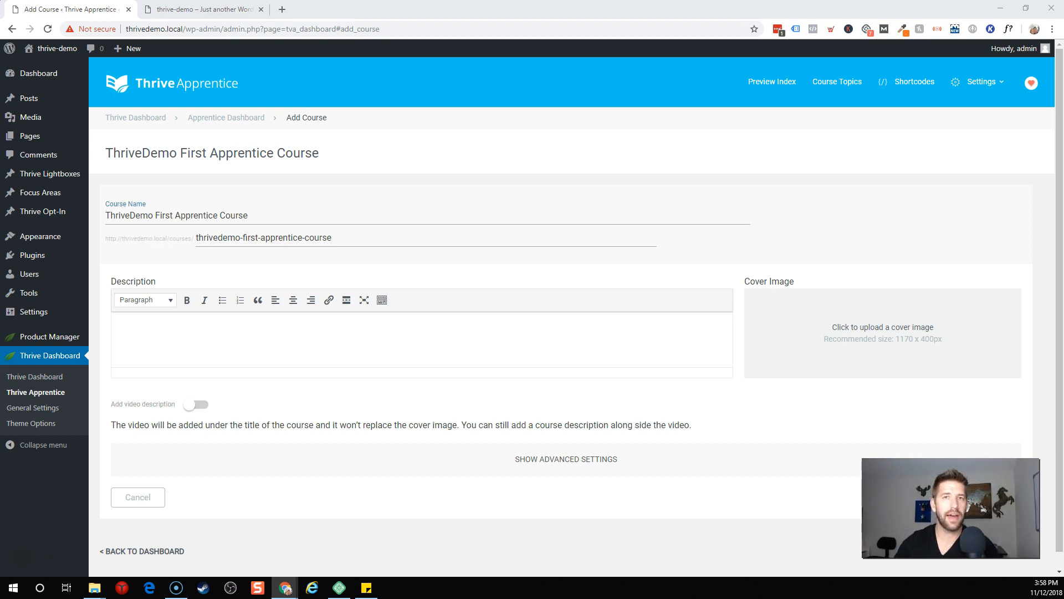
pyautogui.moveTo(1063, 139); pyautogui.dragTo(575, 26)
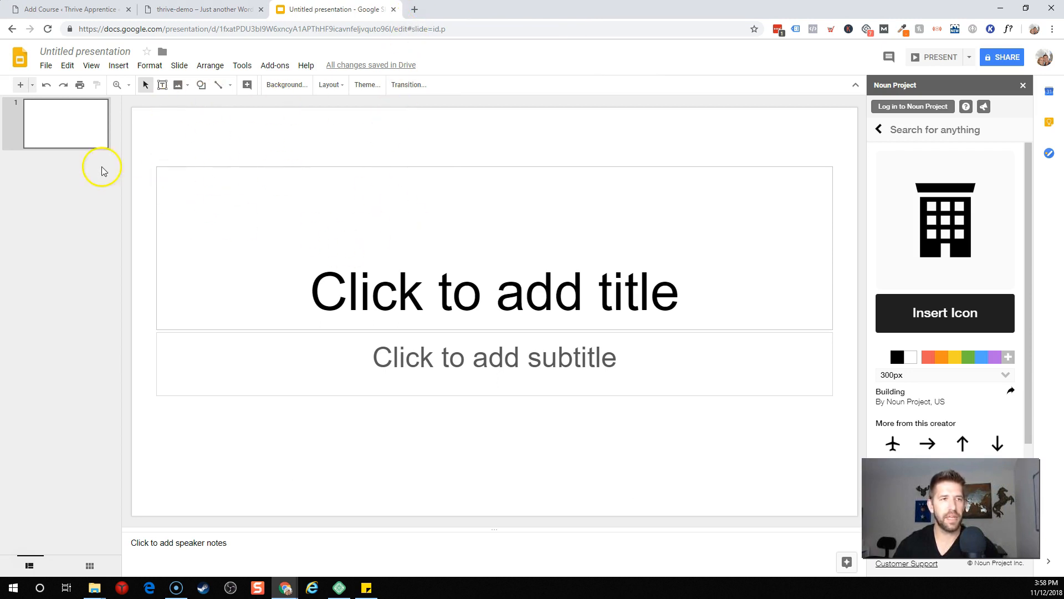
# Step: Rename the presentation to 'Apprentice Lesson Slides'
pyautogui.click(67, 52)
pyautogui.write('Apprentice Lesson Slides')
pyautogui.press('Return')
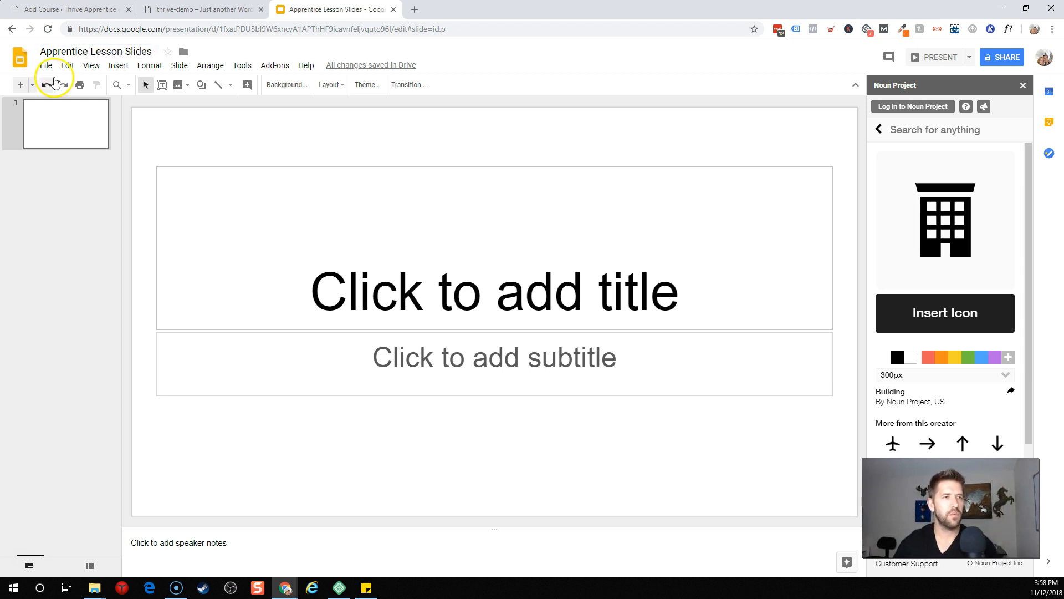
# Step: Set a custom 1170 × 400 pixel page size in Page setup
pyautogui.click(46, 66)
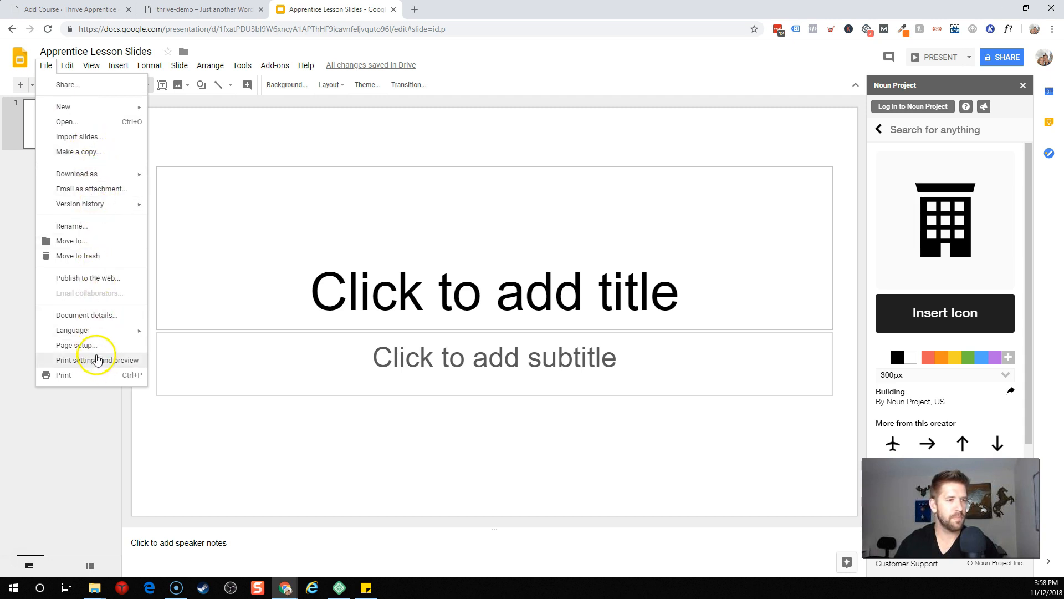
pyautogui.click(78, 346)
pyautogui.click(505, 308)
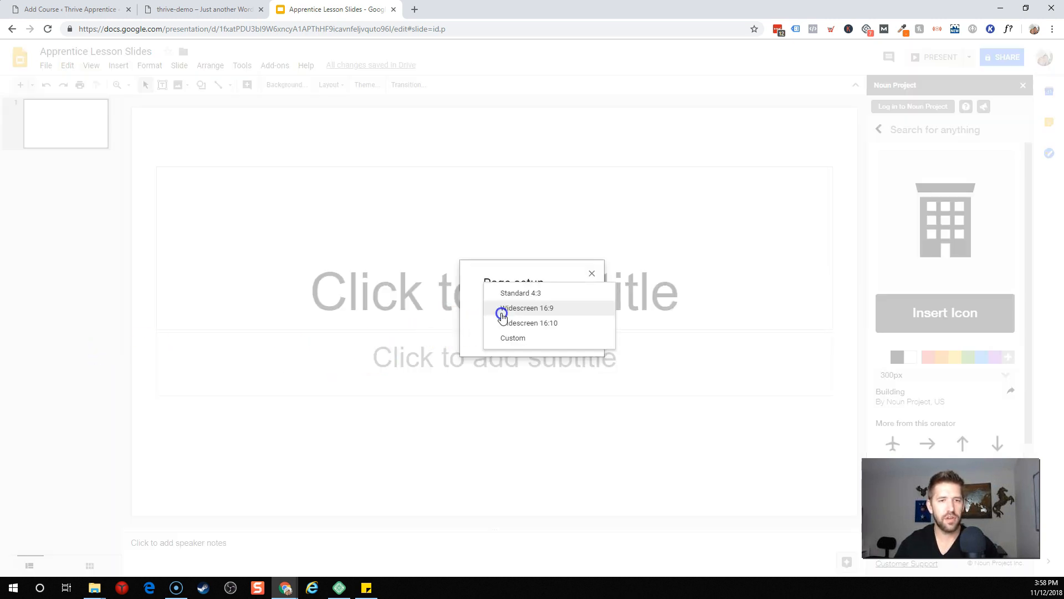
pyautogui.click(526, 291)
pyautogui.click(518, 305)
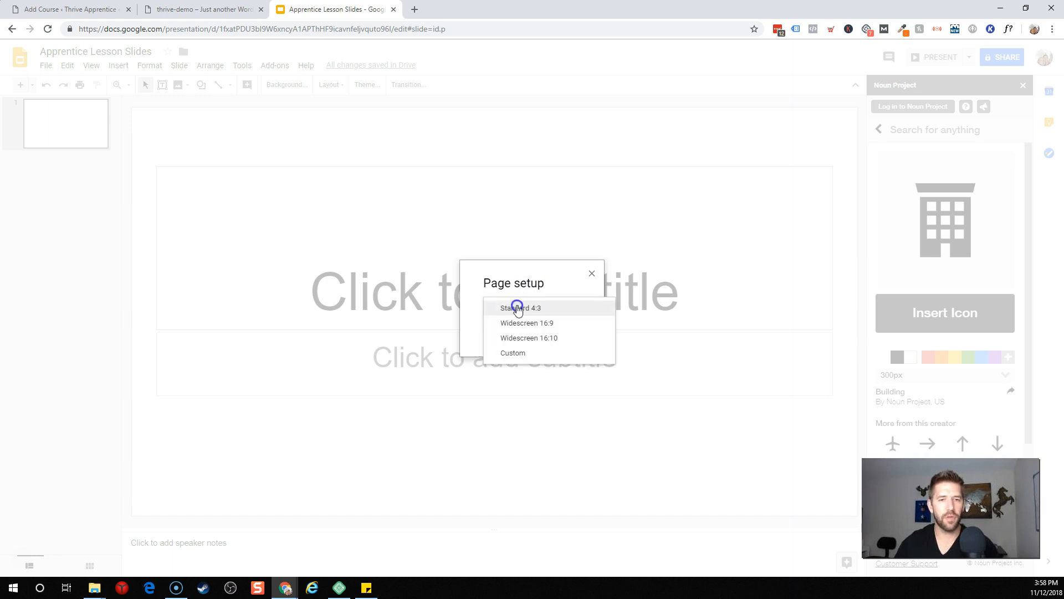
pyautogui.click(512, 352)
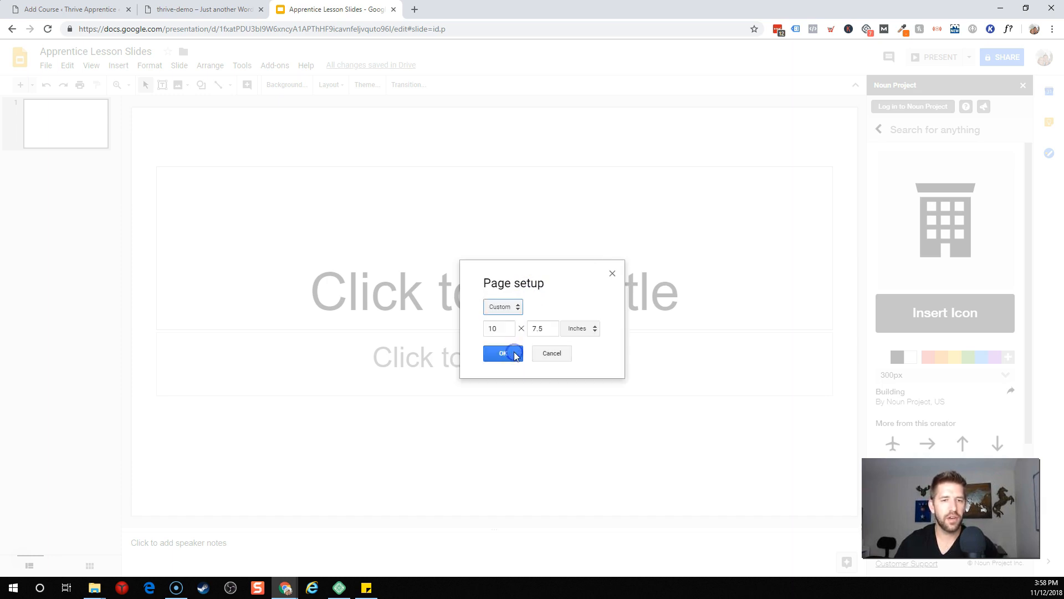
pyautogui.click(583, 329)
pyautogui.click(587, 373)
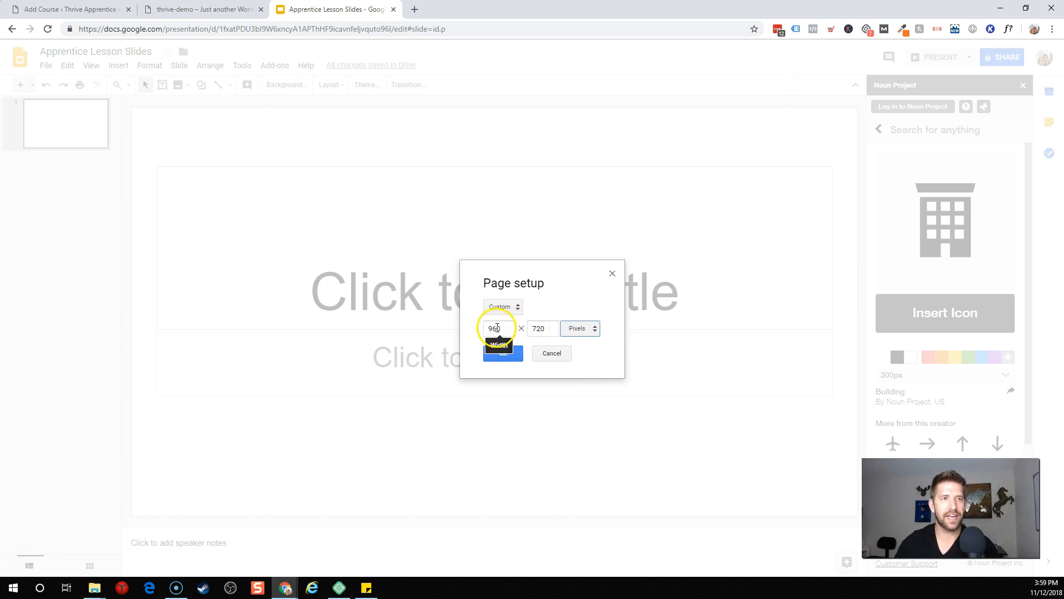
pyautogui.click(222, 10)
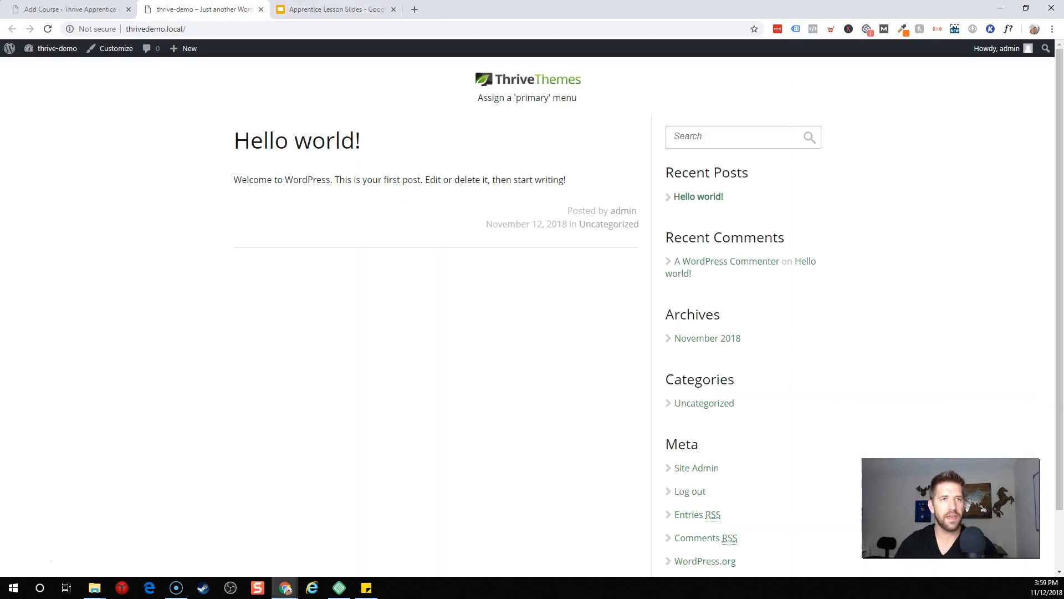
pyautogui.click(60, 10)
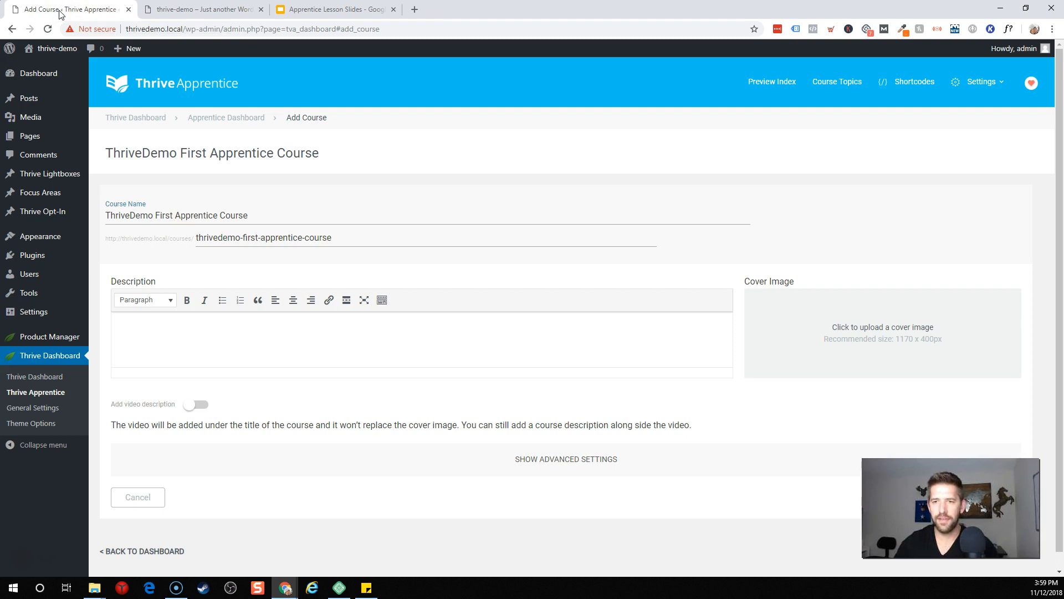
pyautogui.moveTo(327, 10); pyautogui.dragTo(238, 10)
pyautogui.click(499, 331)
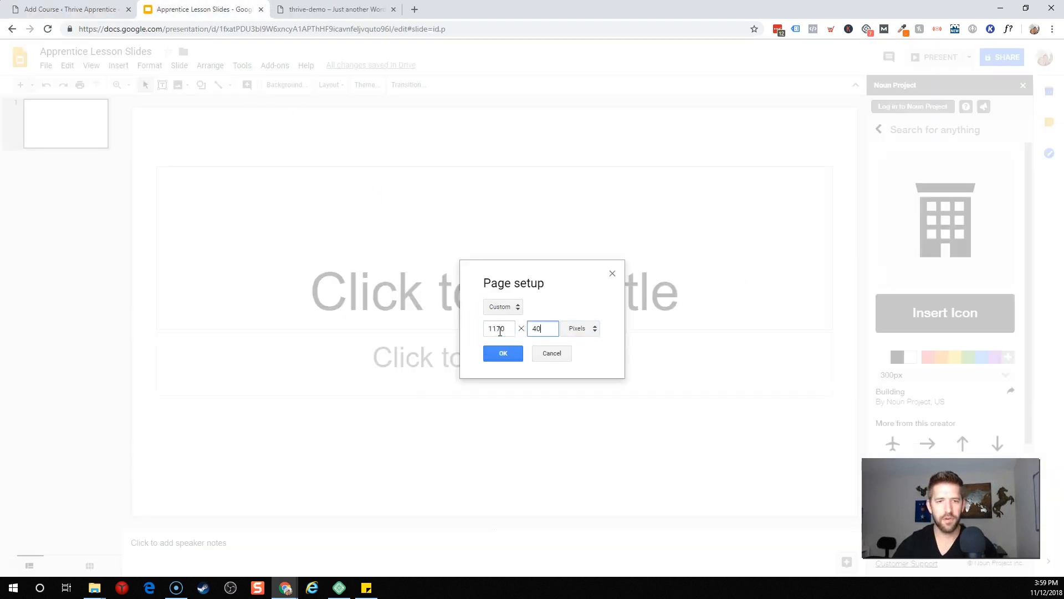
pyautogui.click(503, 355)
pyautogui.moveTo(152, 209); pyautogui.dragTo(838, 399)
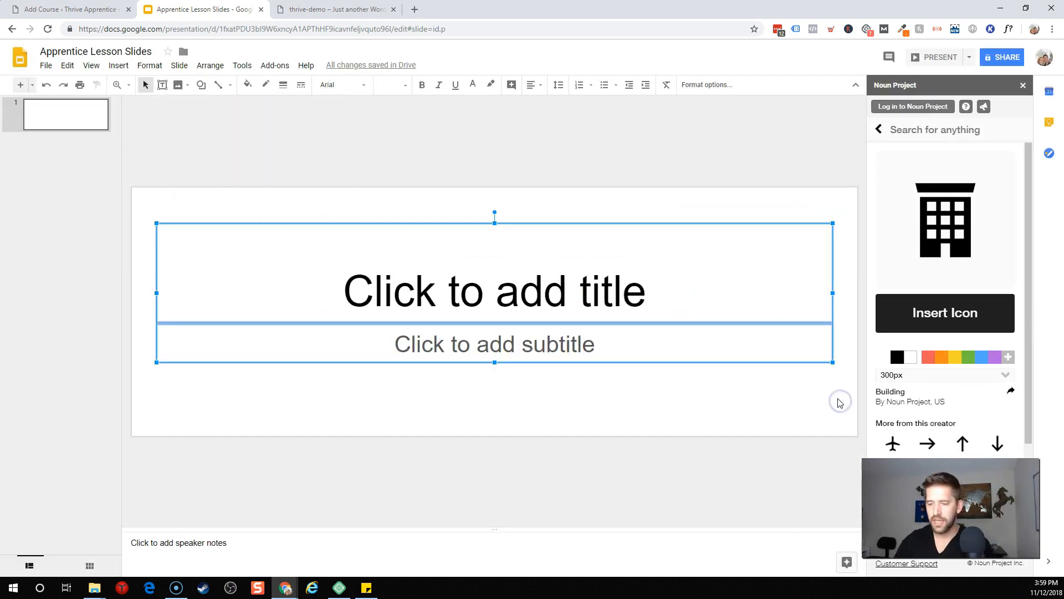
# Step: Delete the title and subtitle placeholders to empty the slide
pyautogui.press('Delete')
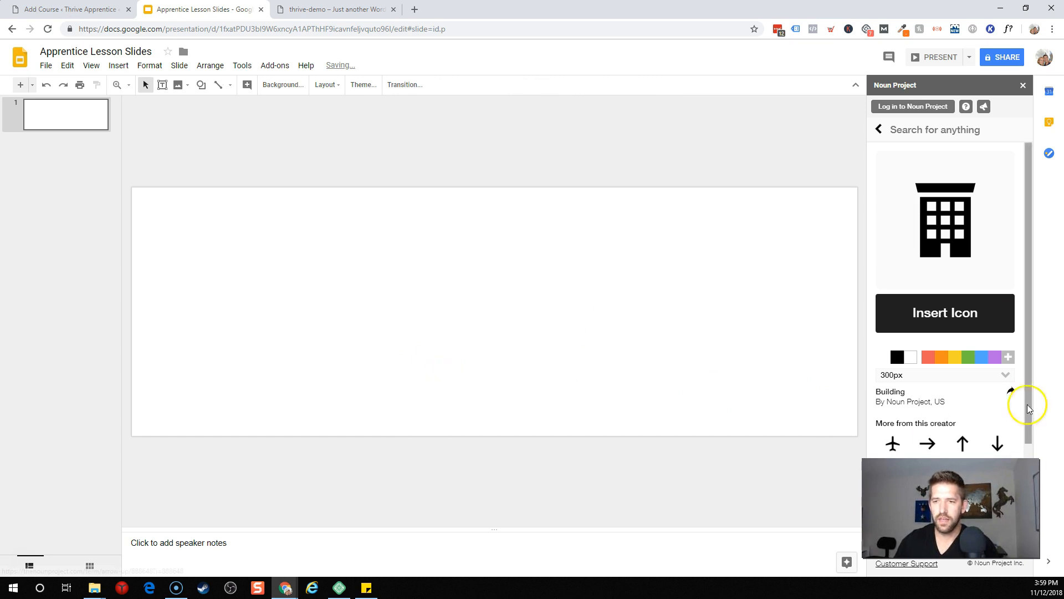
pyautogui.scroll(-1, 1026, 302)
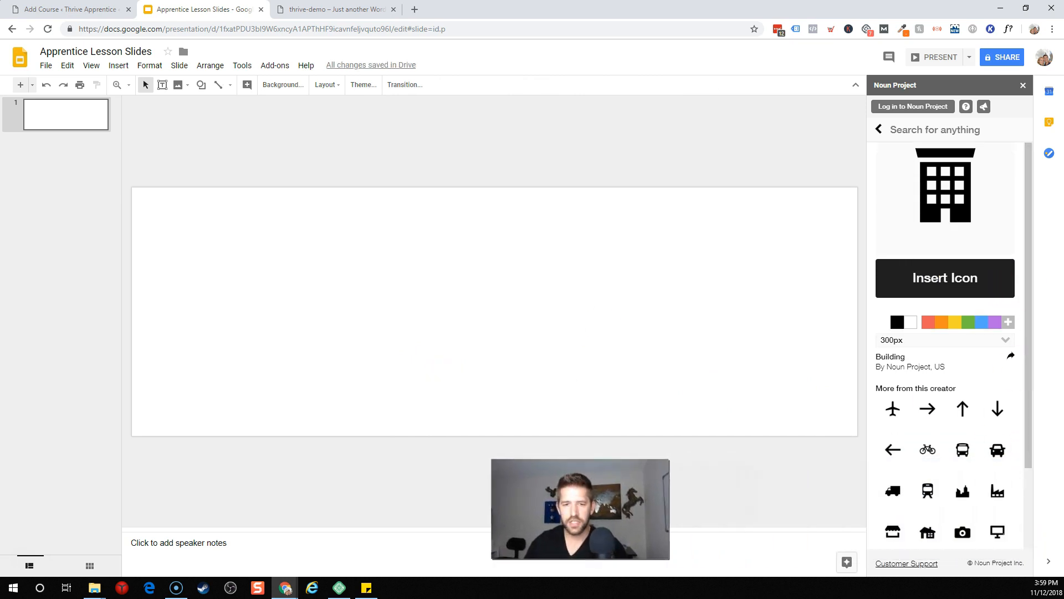
pyautogui.scroll(-2, 944, 446)
pyautogui.scroll(-2, 945, 443)
pyautogui.scroll(3, 949, 426)
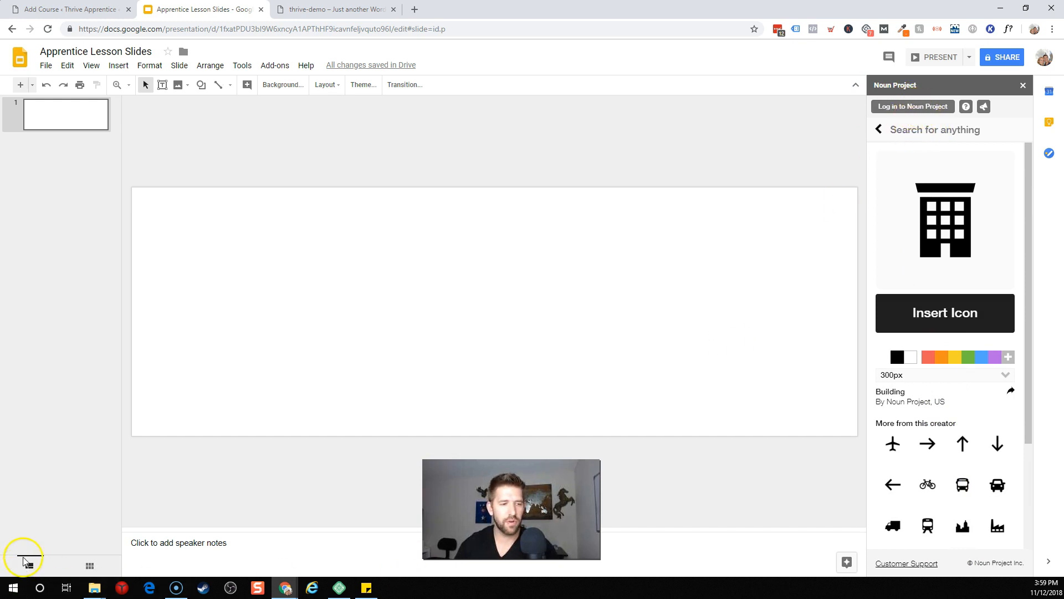
# Step: Insert a 'graduation' person icon from the Noun Project add-on and centre it on the slide
pyautogui.click(959, 129)
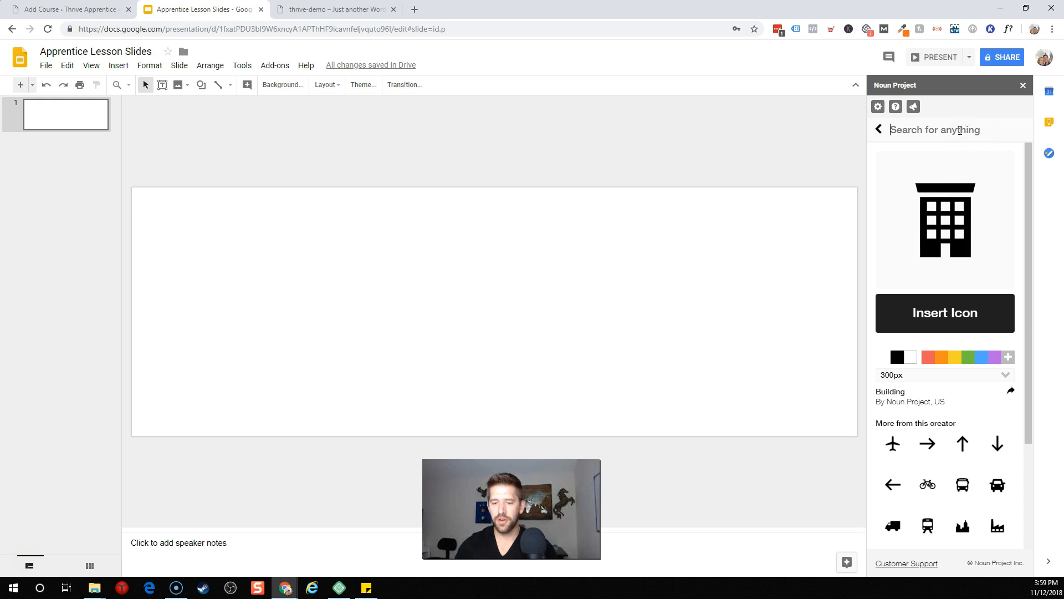
pyautogui.write('graduation')
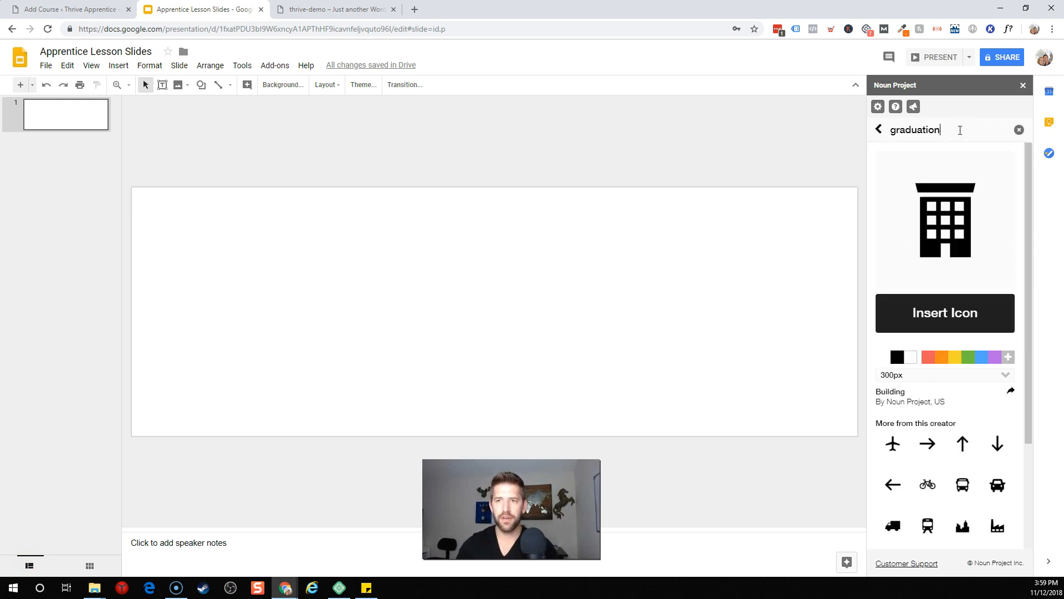
pyautogui.press('Return')
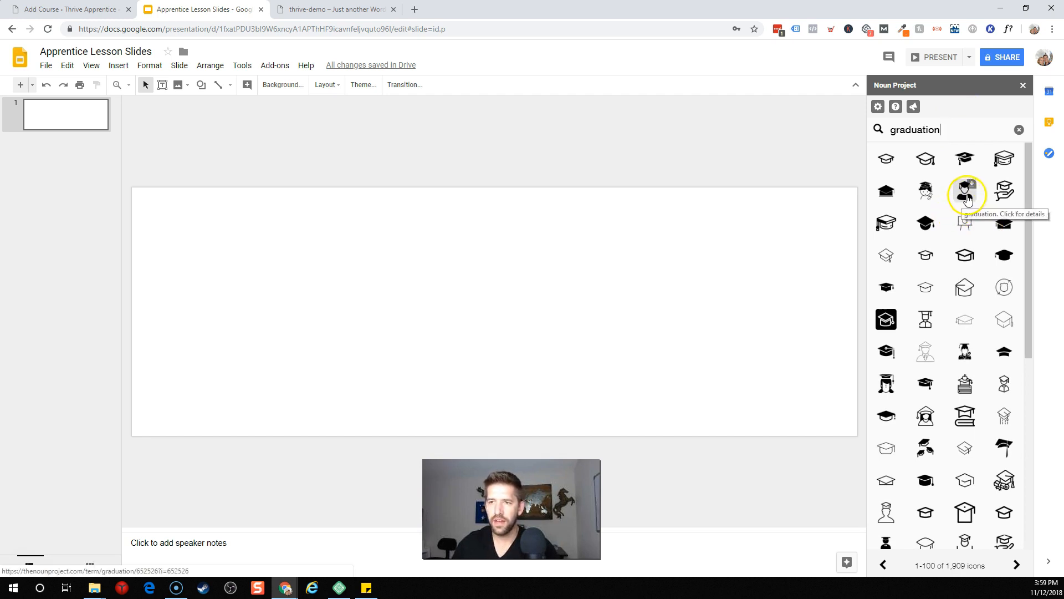
pyautogui.click(961, 200)
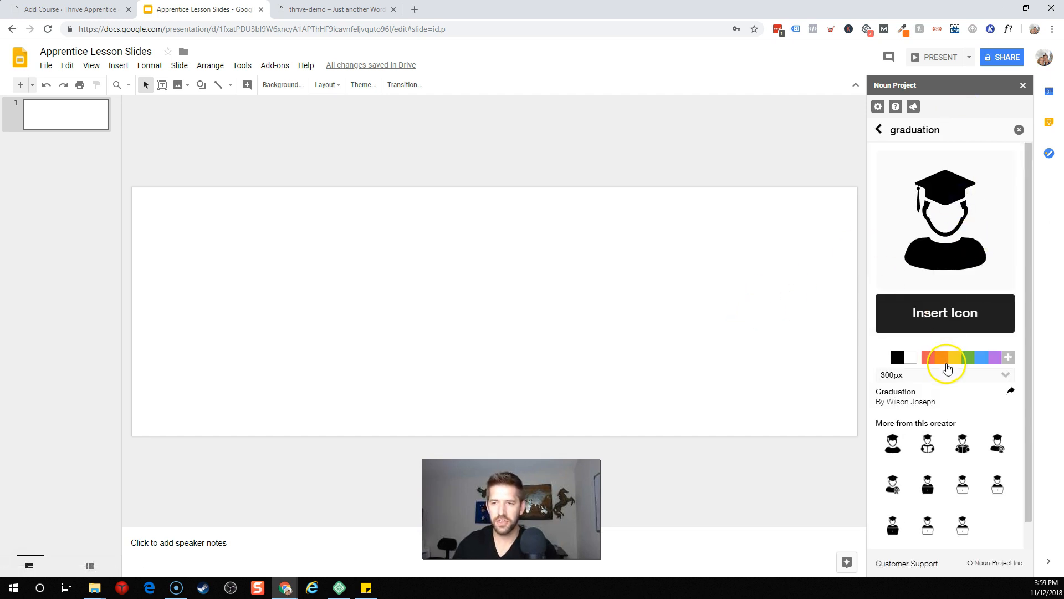
pyautogui.click(945, 311)
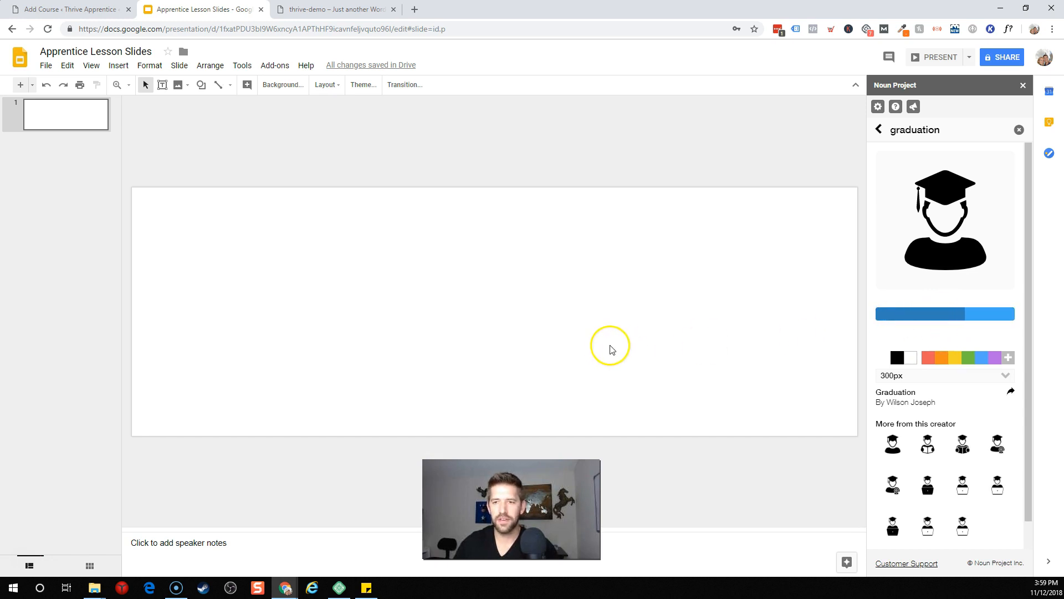
pyautogui.moveTo(225, 283); pyautogui.dragTo(498, 319)
pyautogui.click(667, 349)
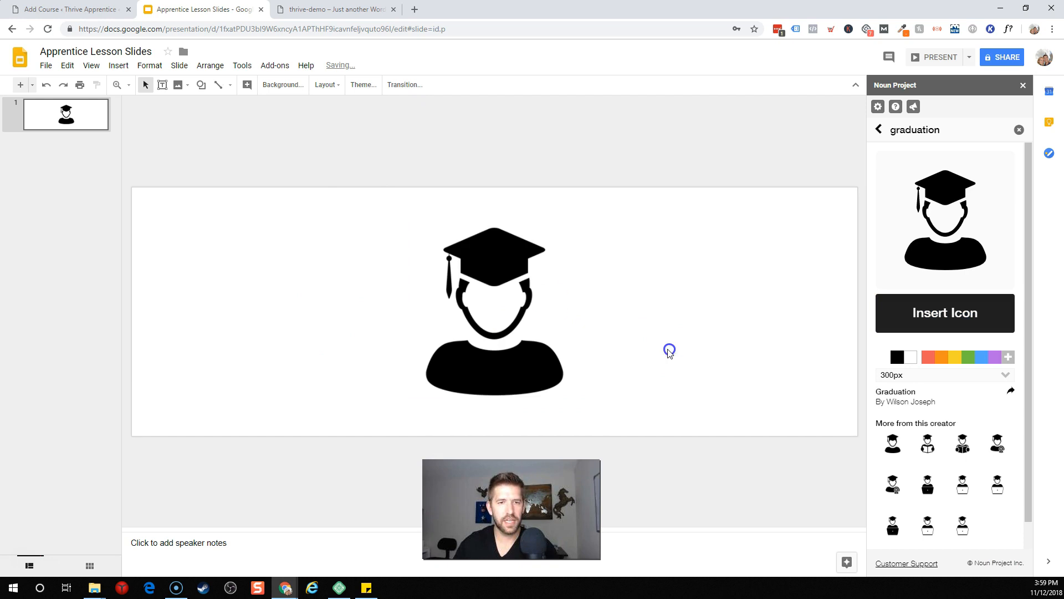
pyautogui.click(201, 85)
# Step: Draw a tall rectangle right of the icon and tilt it into a diagonal stripe
pyautogui.moveTo(229, 105)
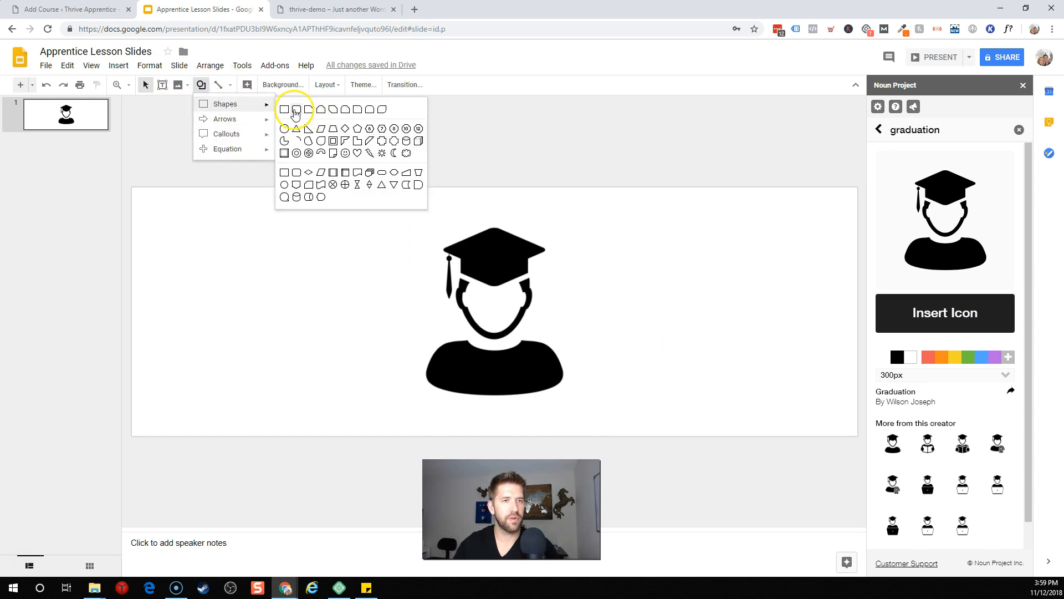
pyautogui.click(282, 109)
pyautogui.moveTo(550, 167)
pyautogui.mouseDown()
pyautogui.moveTo(739, 414)
pyautogui.moveTo(632, 361)
pyautogui.moveTo(597, 452)
pyautogui.mouseUp()
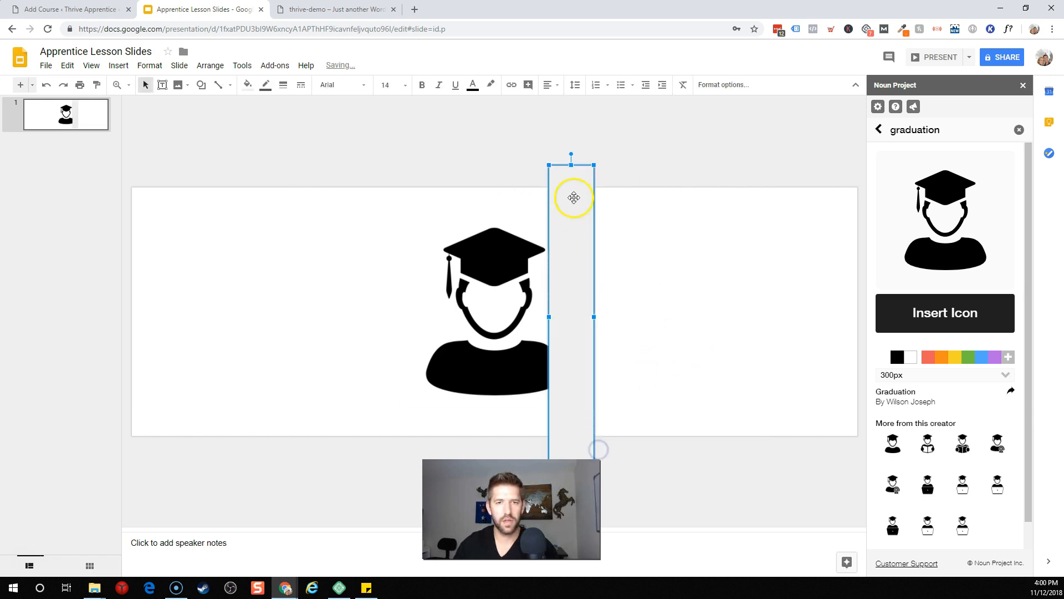
pyautogui.moveTo(572, 154); pyautogui.dragTo(489, 144)
pyautogui.moveTo(502, 214); pyautogui.dragTo(583, 193)
pyautogui.moveTo(704, 431); pyautogui.dragTo(740, 476)
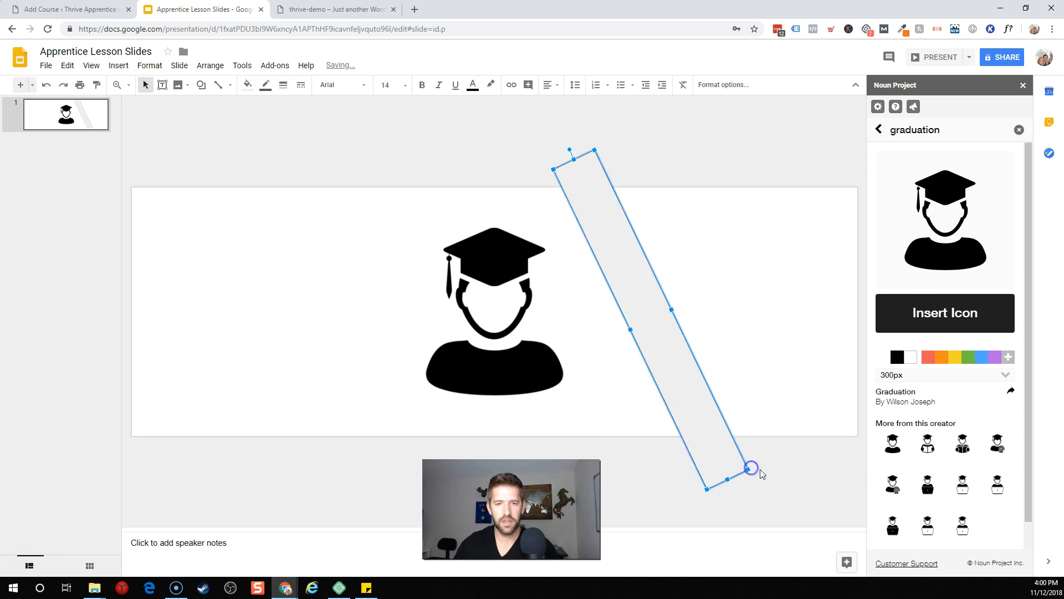
pyautogui.click(780, 346)
# Step: Duplicate the diagonal stripe beside the first and make both outlines transparent
pyautogui.click(585, 192)
pyautogui.hotkey('ctrl', 'd')
pyautogui.moveTo(629, 266); pyautogui.dragTo(705, 242)
pyautogui.click(759, 223)
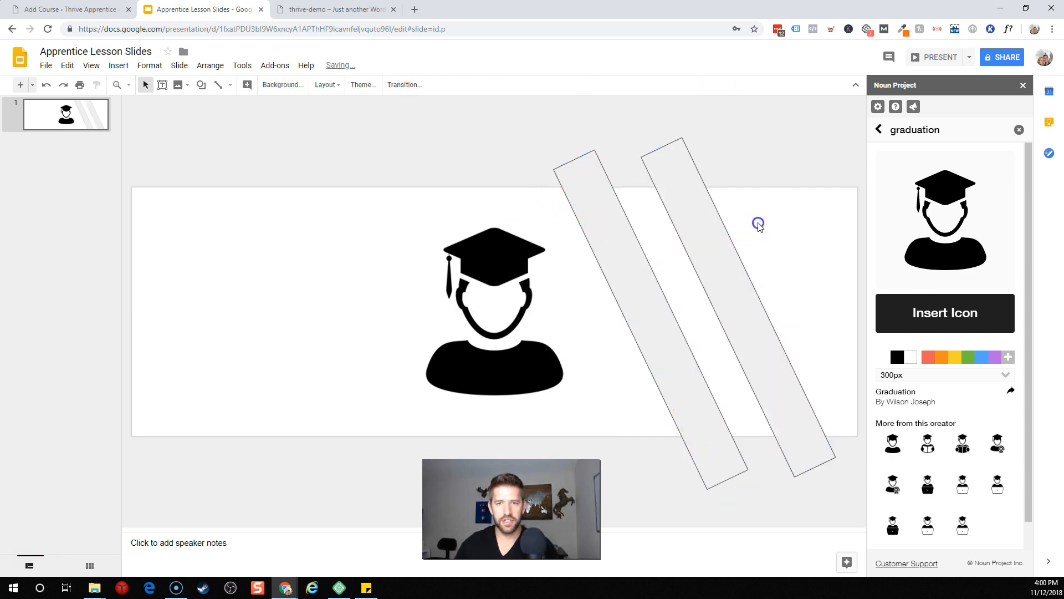
pyautogui.click(604, 206)
pyautogui.keyDown('shift'); pyautogui.click(707, 187); pyautogui.keyUp('shift')
pyautogui.click(266, 85)
pyautogui.click(284, 106)
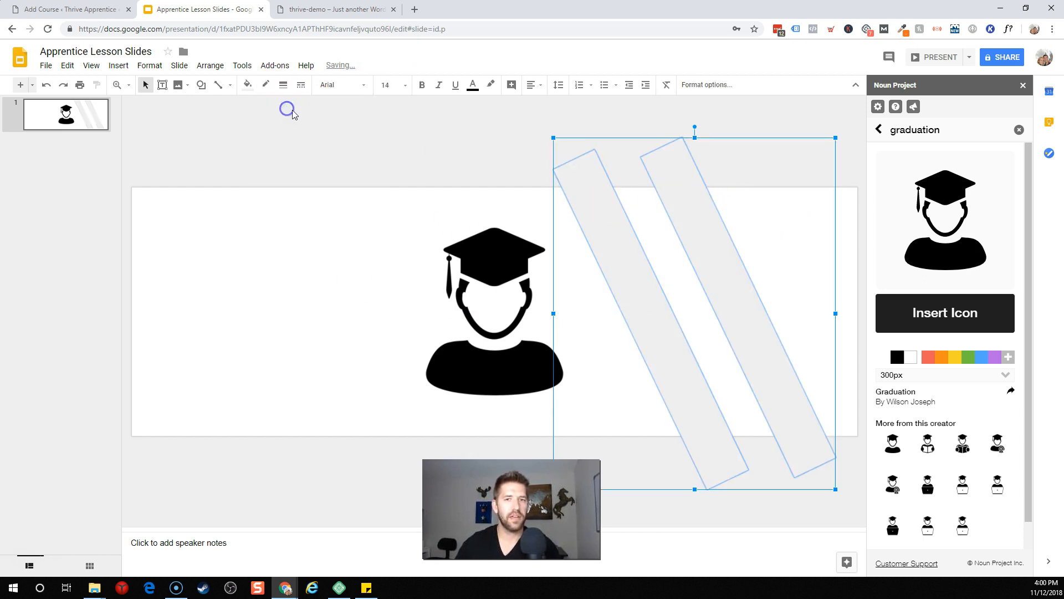
pyautogui.click(443, 144)
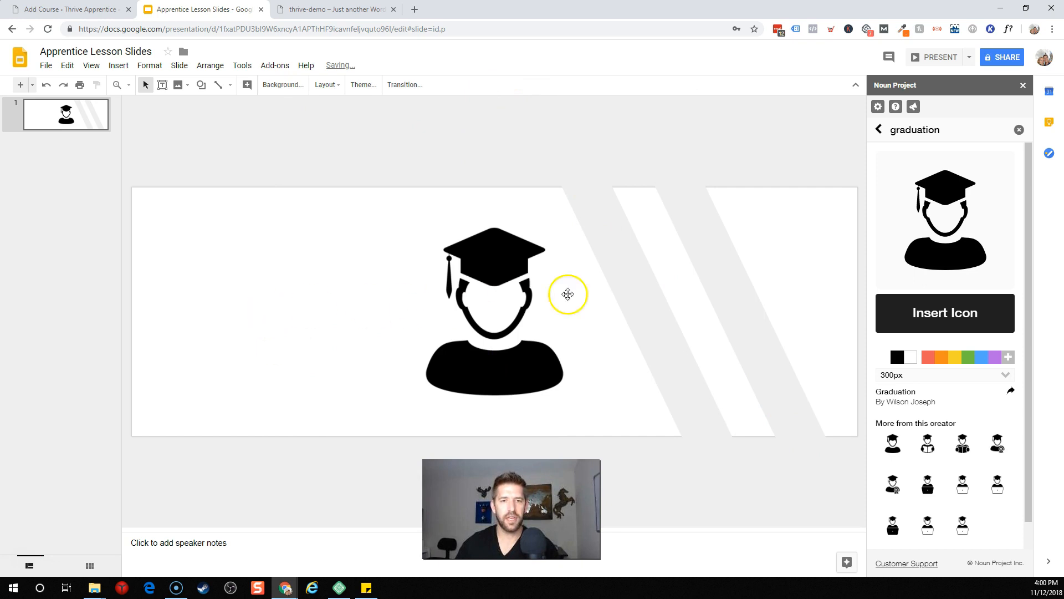
# Step: Place a matching pair of stripes on the slide's left side
pyautogui.click(736, 304)
pyautogui.keyDown('shift'); pyautogui.click(644, 302); pyautogui.keyUp('shift')
pyautogui.moveTo(679, 304); pyautogui.dragTo(217, 307)
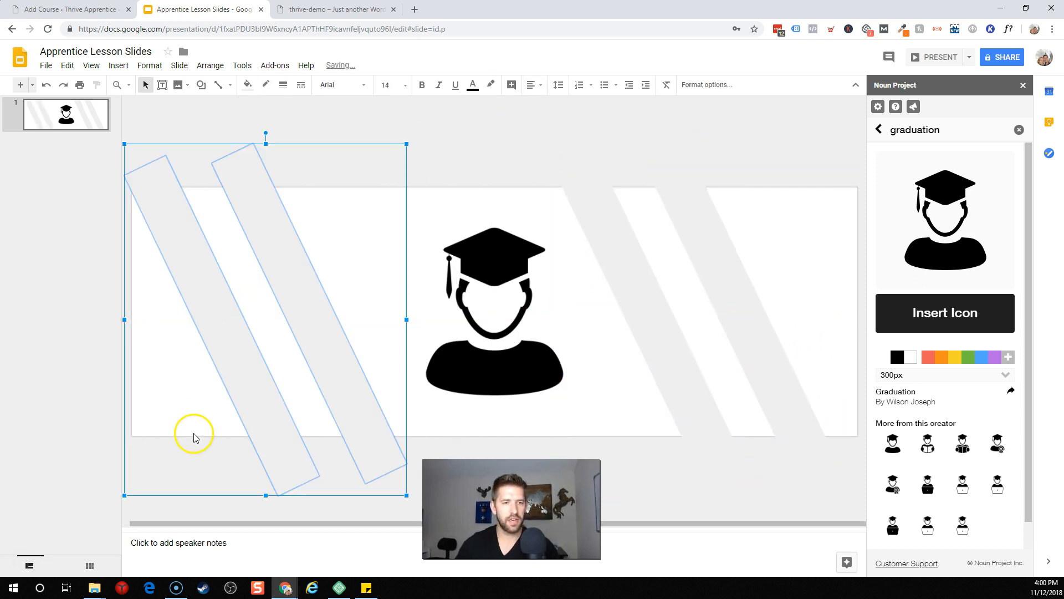
pyautogui.click(192, 469)
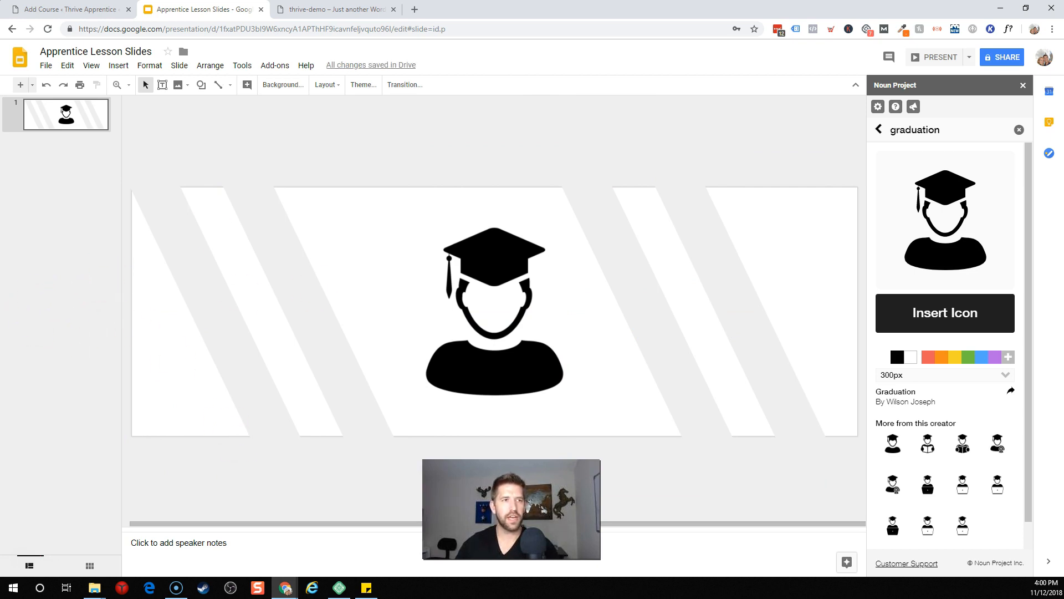
# Step: Download the slide as a PNG image to Downloads and return to the Add Course page
pyautogui.click(47, 66)
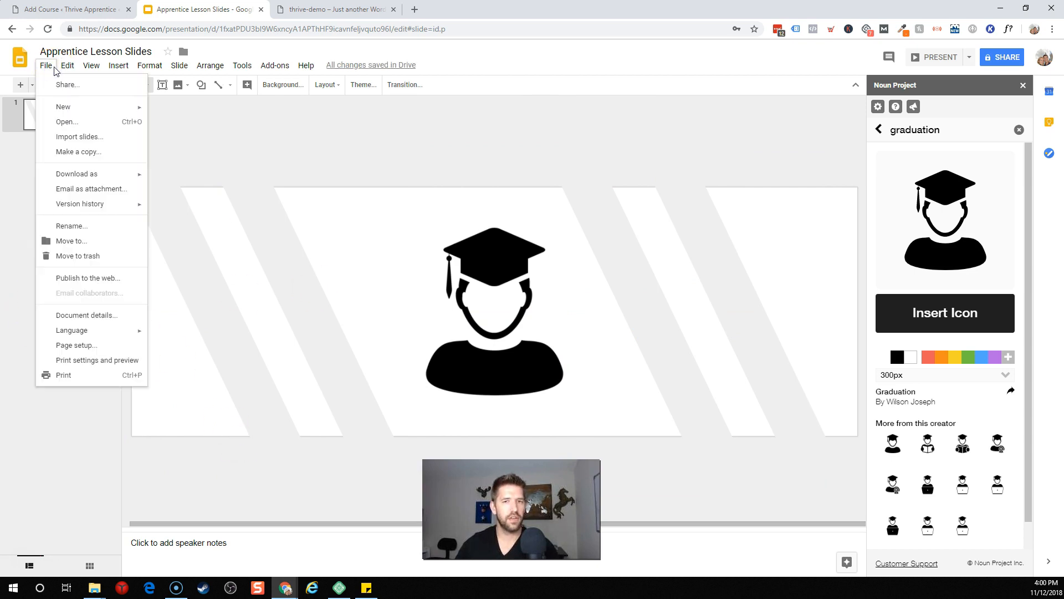
pyautogui.moveTo(102, 174)
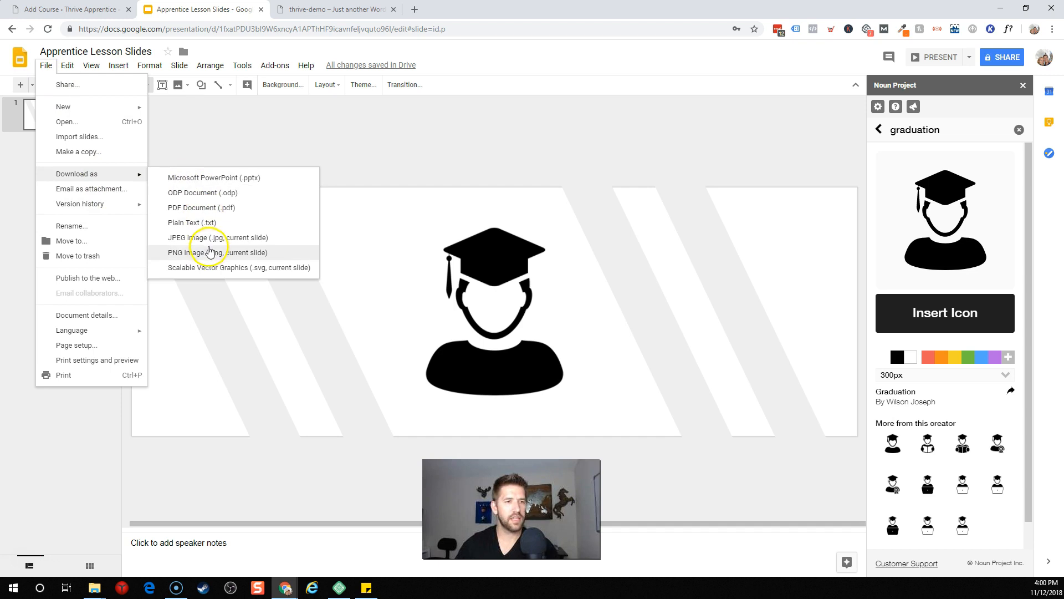
pyautogui.click(209, 252)
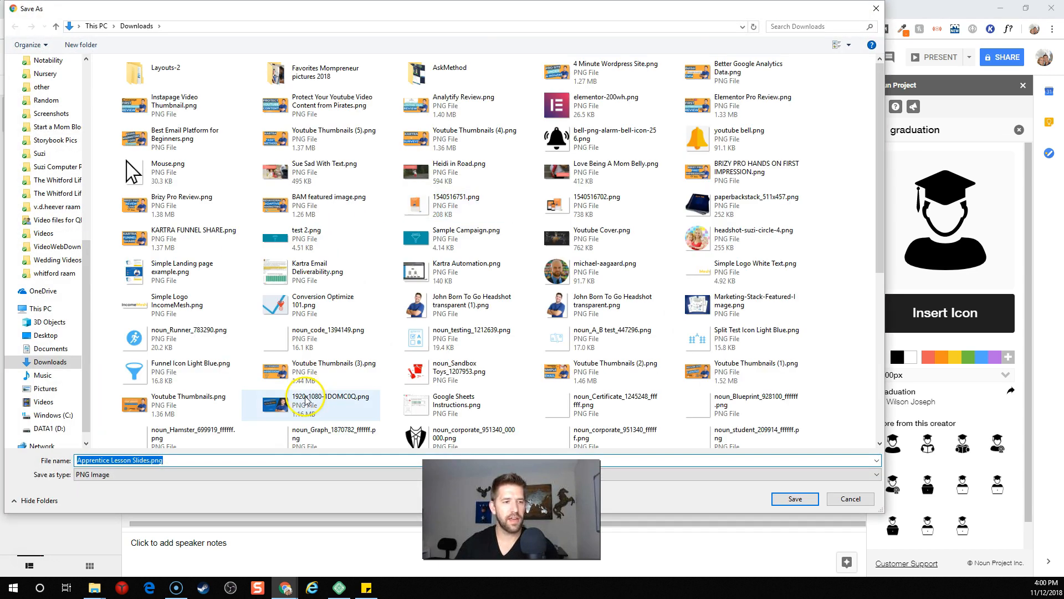
pyautogui.click(795, 499)
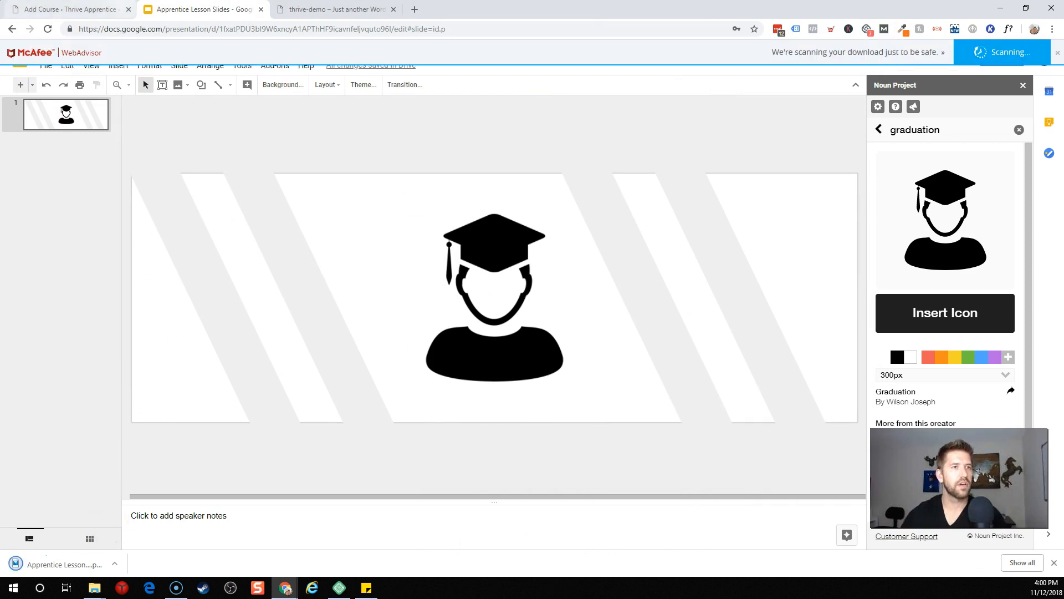
pyautogui.click(93, 7)
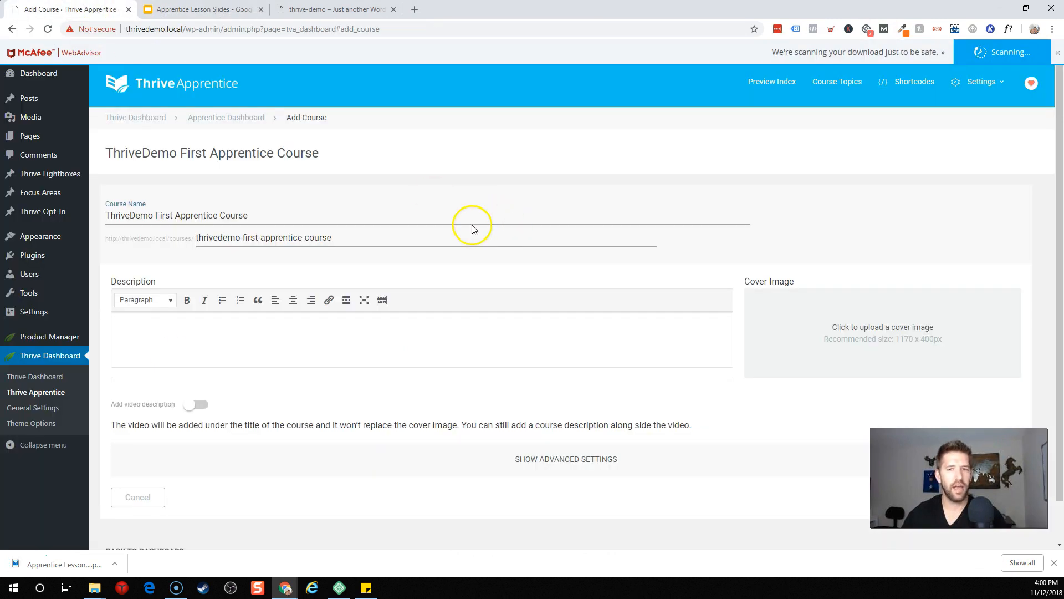
# Step: Upload Apprentice-Lesson-Slides.png and use it as the course cover image
pyautogui.click(870, 338)
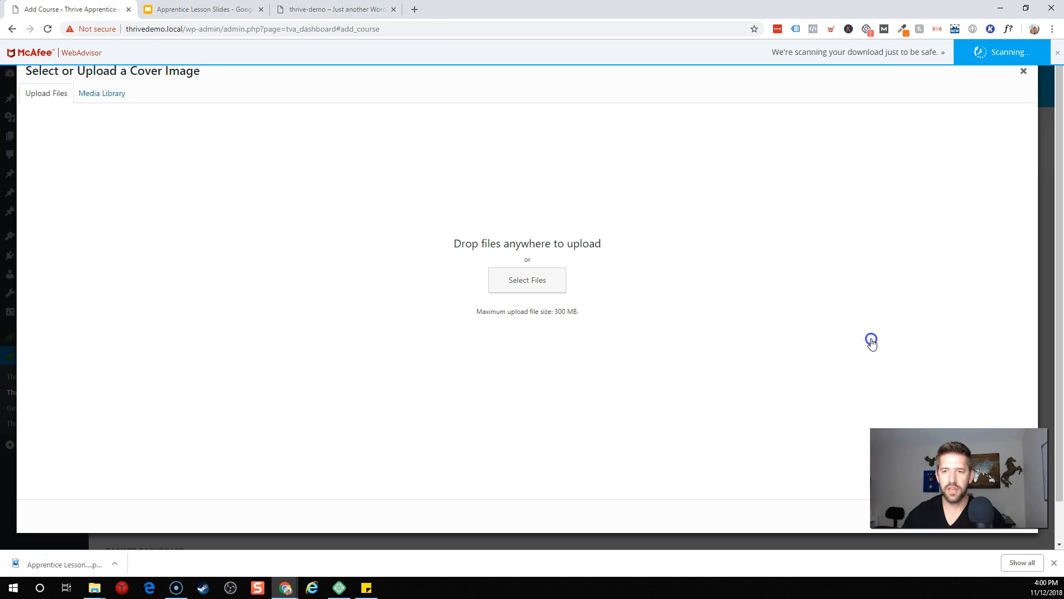
pyautogui.moveTo(83, 564); pyautogui.dragTo(511, 371)
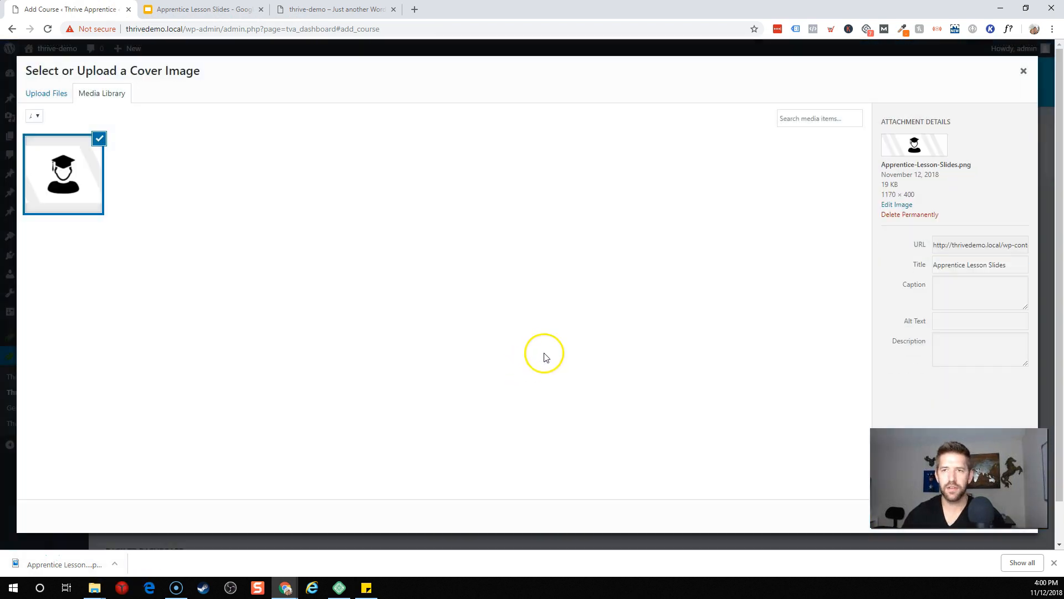
pyautogui.click(998, 516)
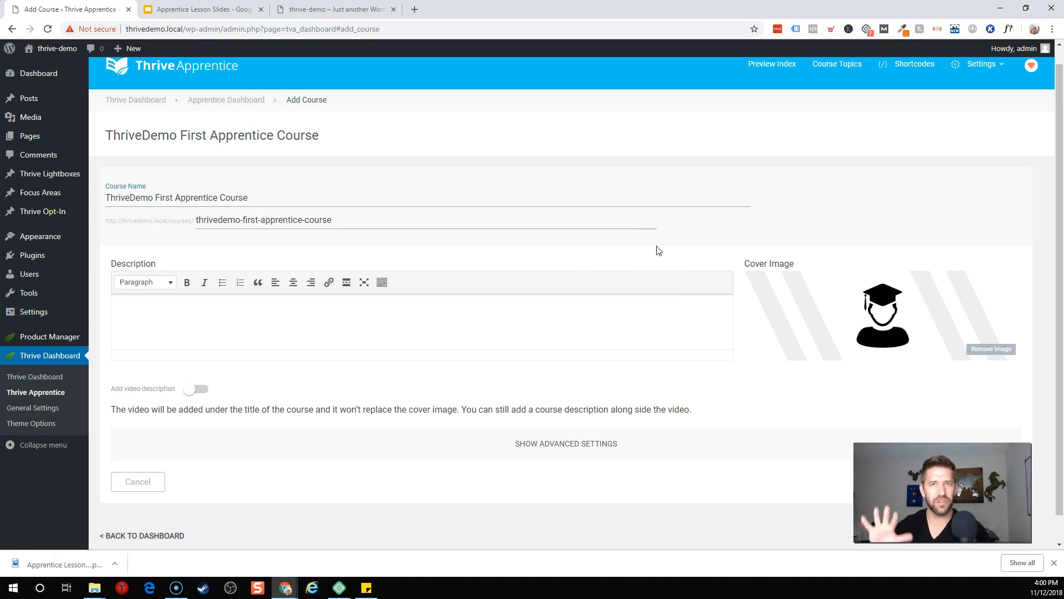
# Step: Enter the description 'This is an initial look at a MAJOR Thrive apprentice update! Stay tuned and subscribe!' and enable video description
pyautogui.click(270, 332)
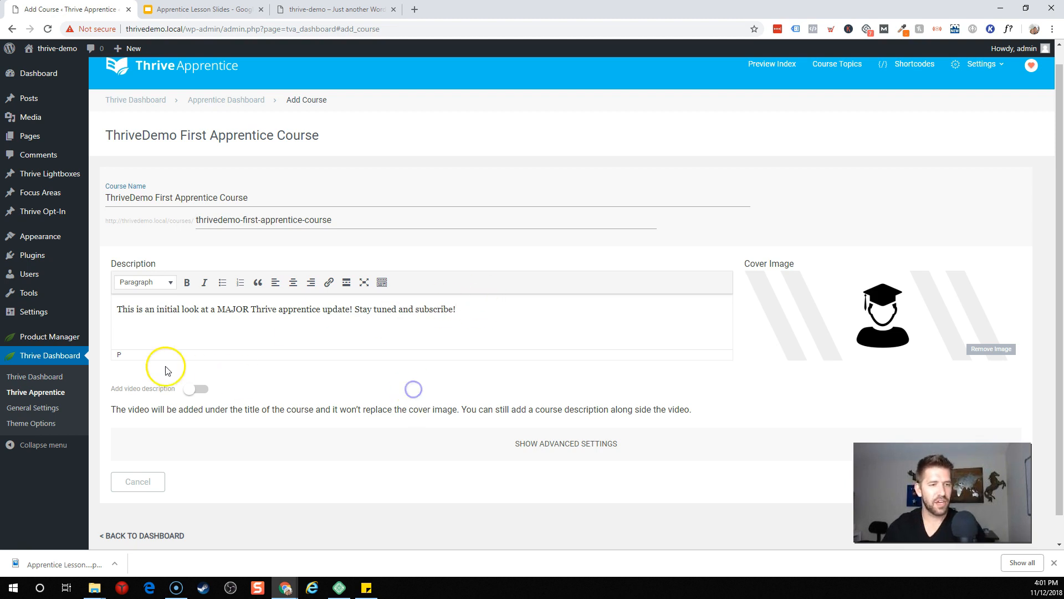
pyautogui.click(195, 389)
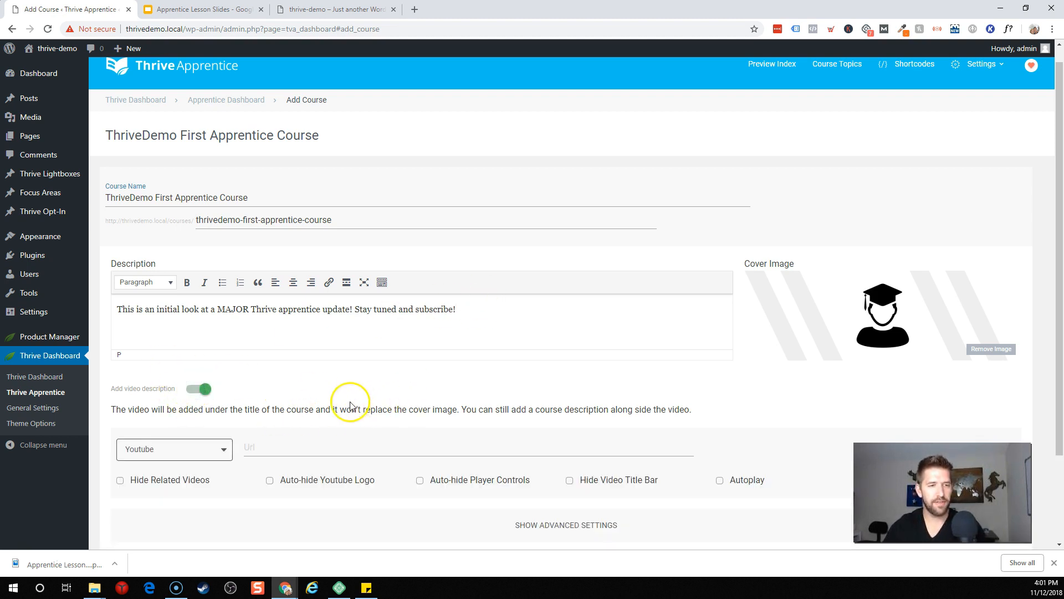
# Step: Switch the video description back off and reveal the advanced course settings
pyautogui.scroll(-2, 362, 398)
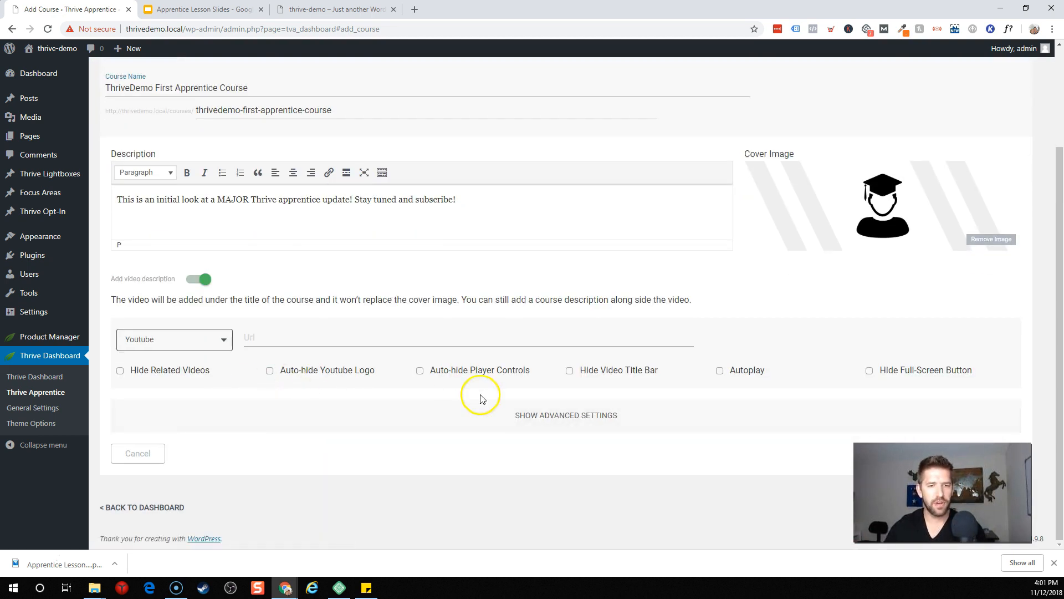
pyautogui.click(198, 281)
pyautogui.click(566, 417)
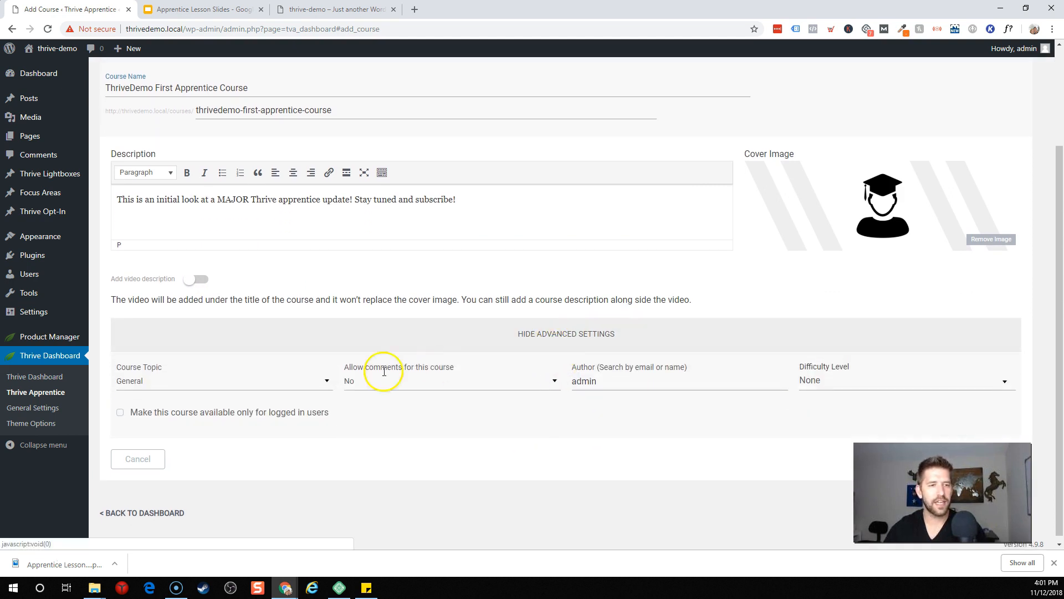
pyautogui.click(254, 385)
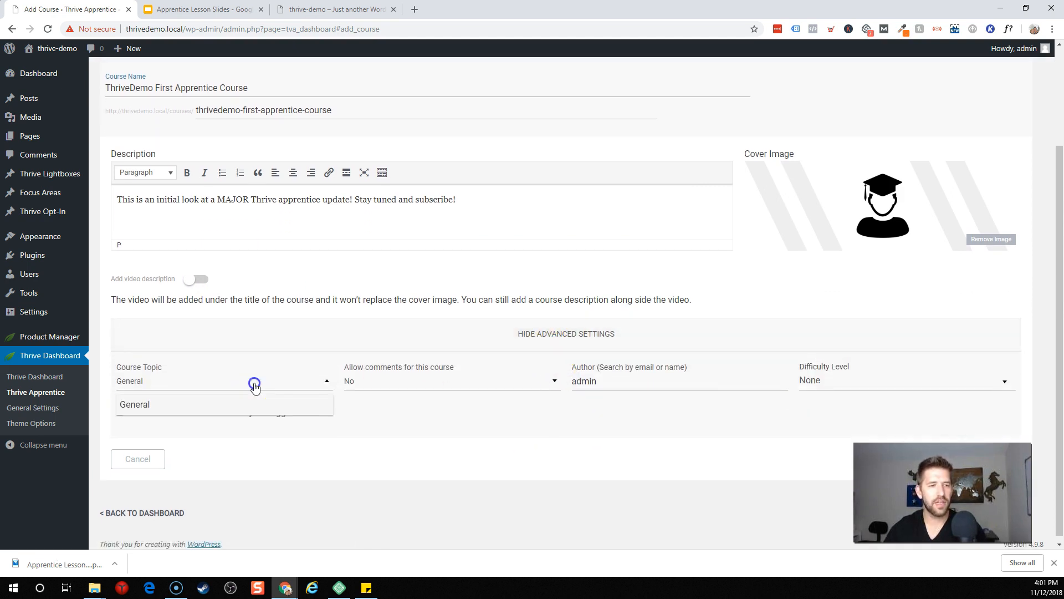
pyautogui.click(162, 382)
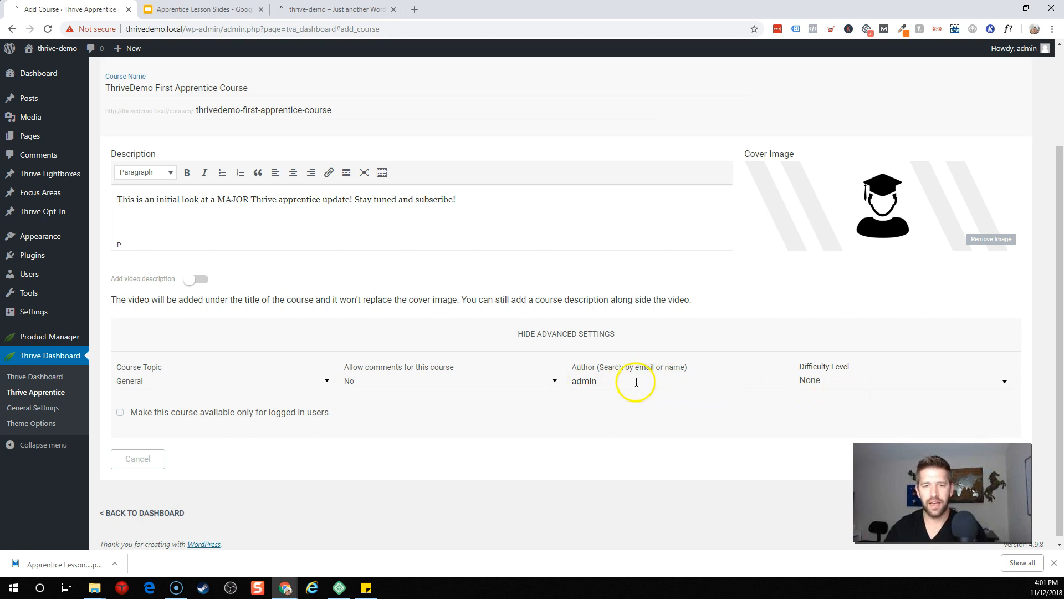
# Step: Add a new EXPERT difficulty level and set it as the course's difficulty
pyautogui.click(848, 382)
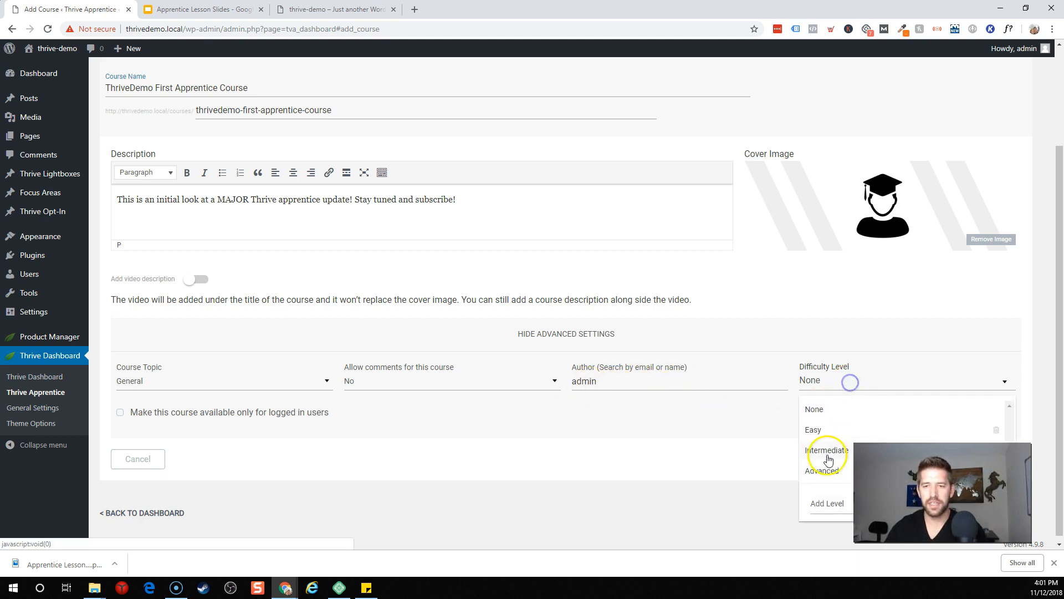
pyautogui.click(850, 507)
pyautogui.write('EXPERT')
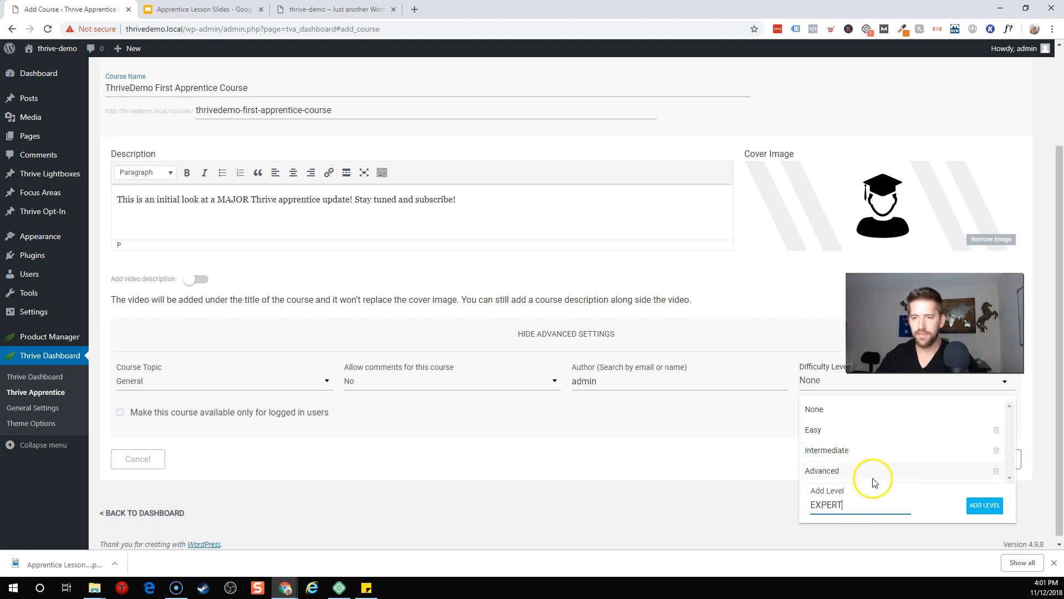
pyautogui.click(981, 505)
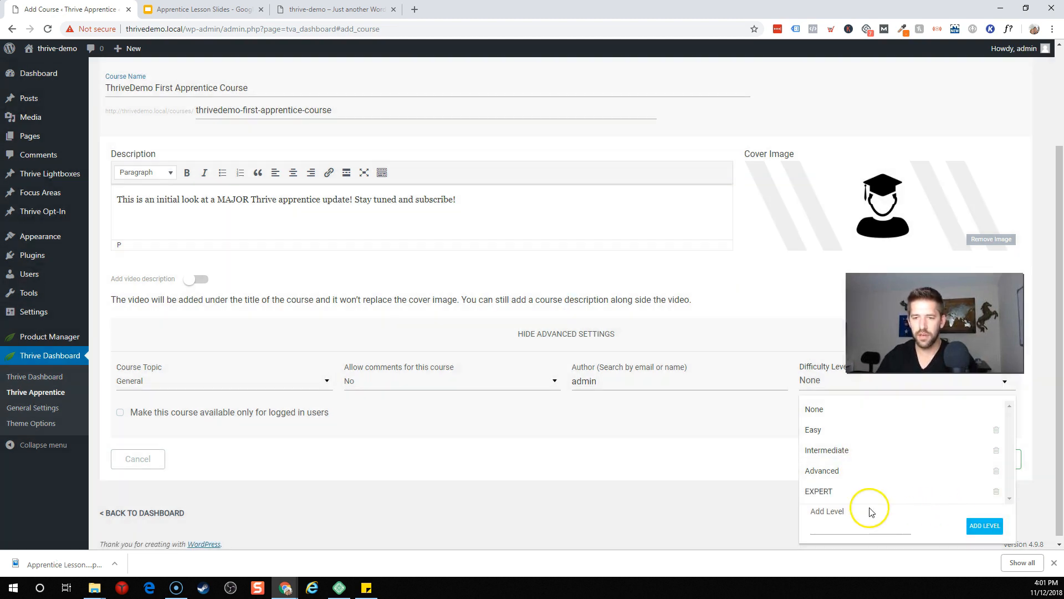
pyautogui.click(829, 493)
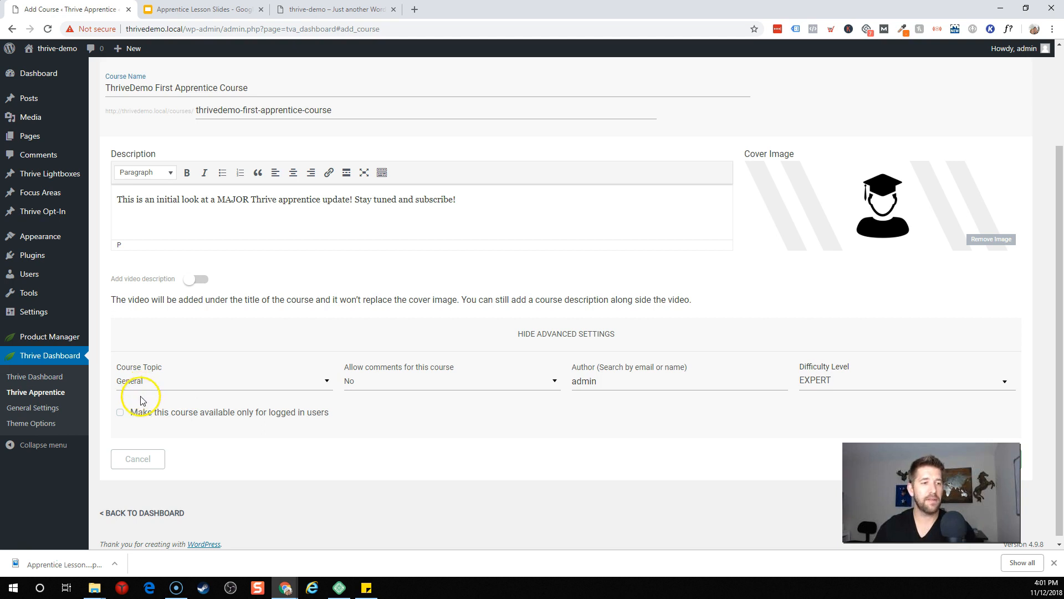
pyautogui.scroll(3, 143, 384)
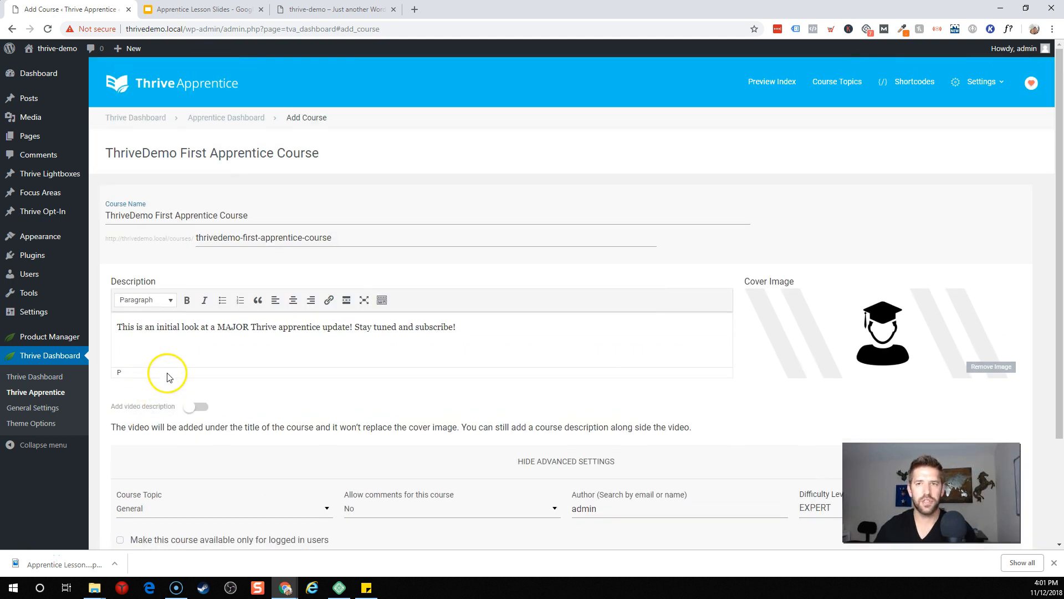
# Step: Create two new course topics, Apprentice and Architect
pyautogui.click(842, 83)
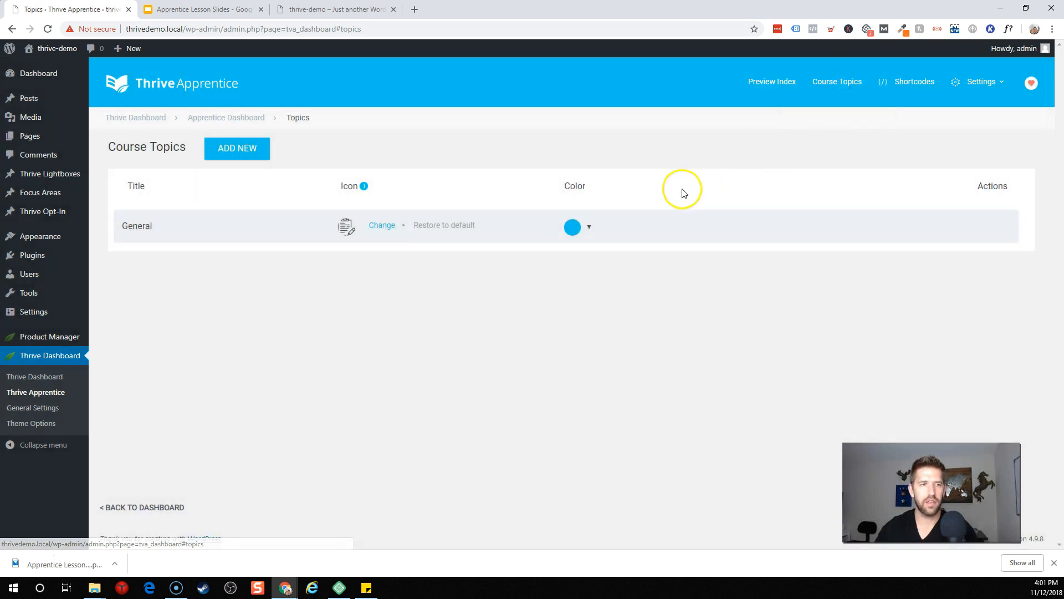
pyautogui.click(227, 156)
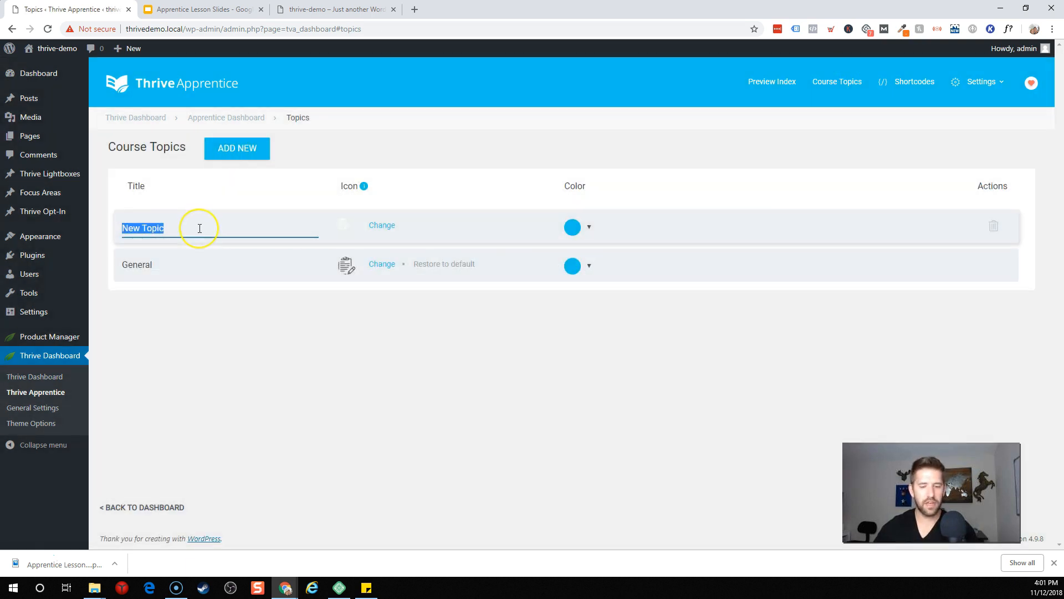
pyautogui.write('Apprentice')
pyautogui.press('Return')
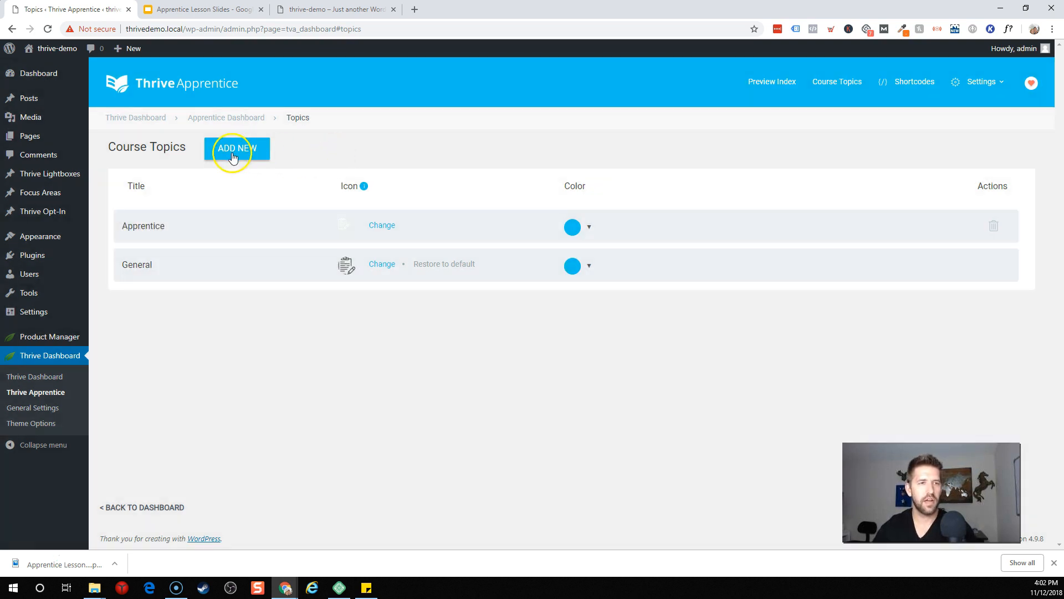
pyautogui.click(233, 158)
pyautogui.write('Architect')
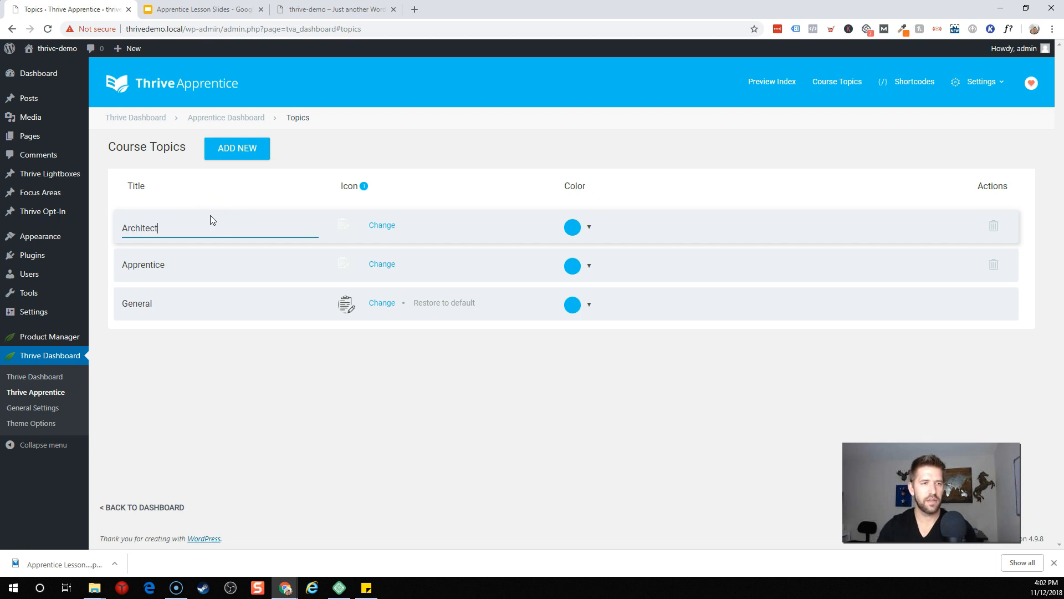
pyautogui.press('Return')
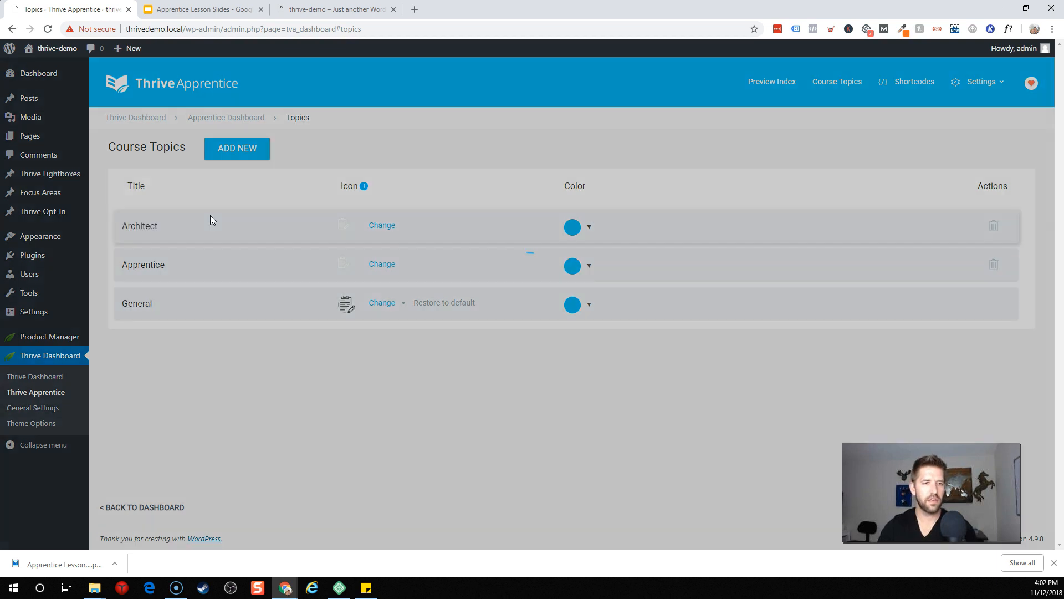
# Step: Colour the Architect topic green and the Apprentice topic red
pyautogui.click(574, 227)
pyautogui.moveTo(706, 265); pyautogui.dragTo(711, 282)
pyautogui.click(649, 213)
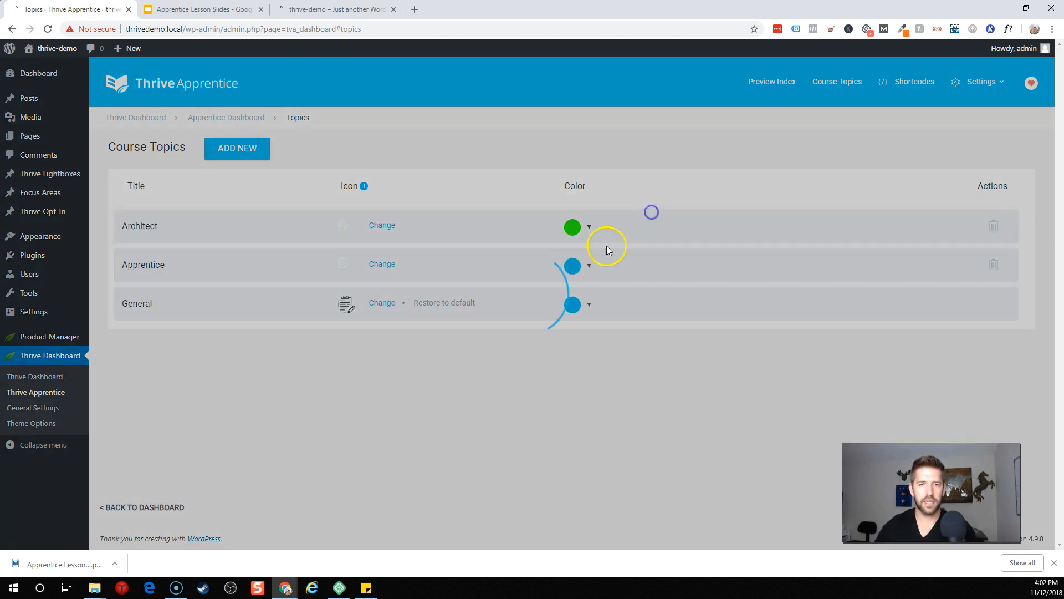
pyautogui.click(586, 266)
pyautogui.click(714, 292)
pyautogui.moveTo(714, 295); pyautogui.dragTo(712, 285)
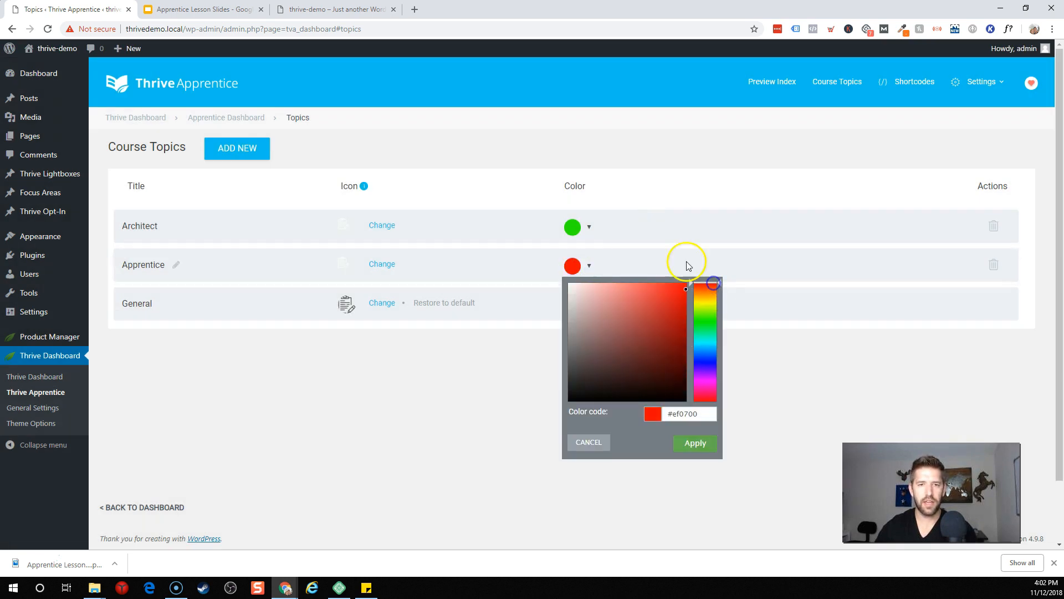
pyautogui.click(686, 261)
# Step: Rename the General topic to Leads
pyautogui.click(163, 305)
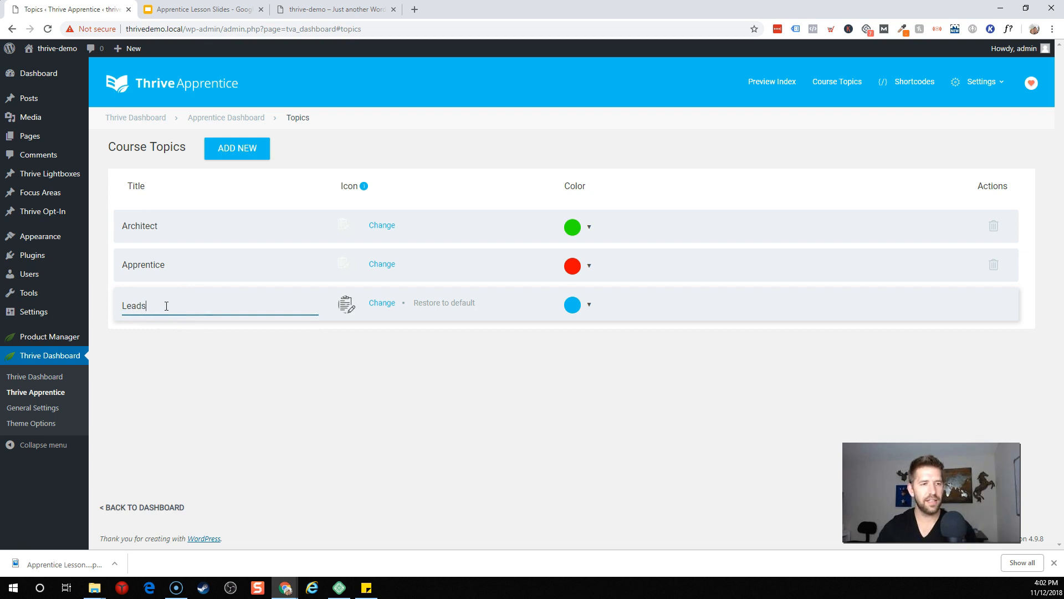
pyautogui.write('Leads')
pyautogui.press('Return')
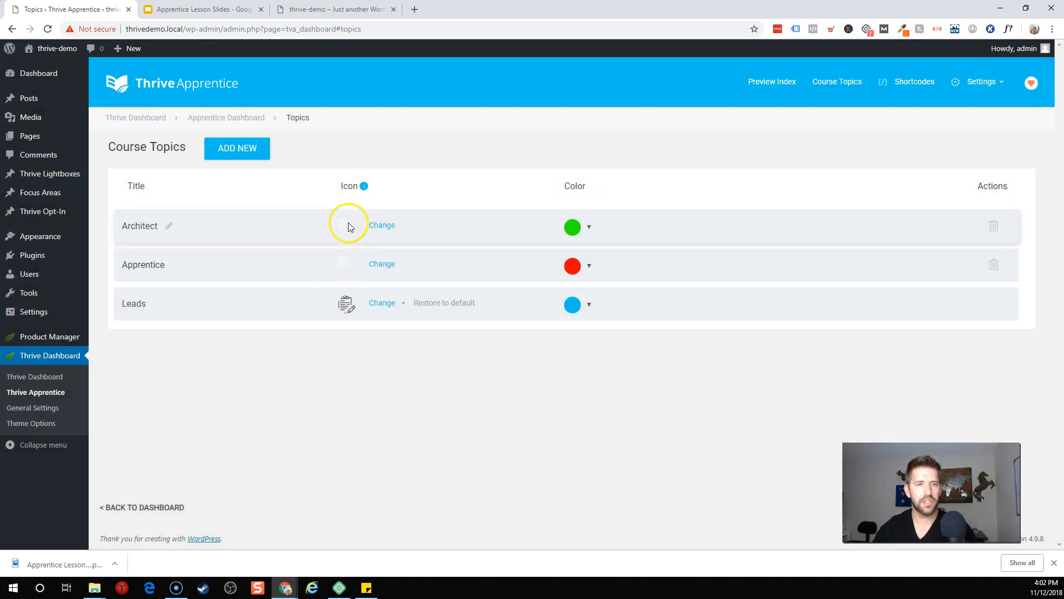
# Step: Upload and assign topic icons: builder for Architect, envelope for Leads, teacher for Apprentice
pyautogui.click(379, 226)
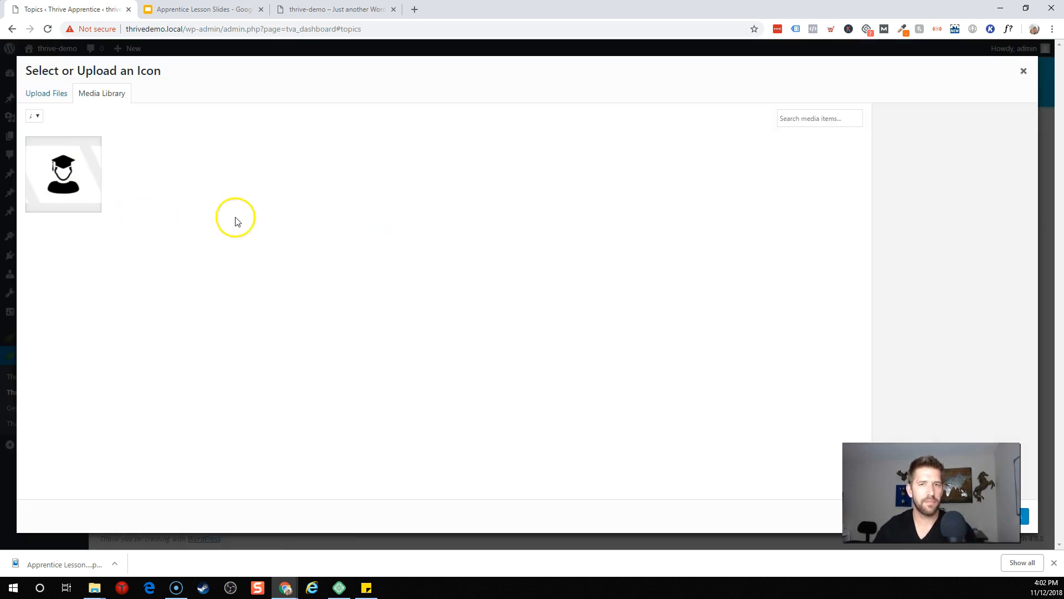
pyautogui.click(1023, 71)
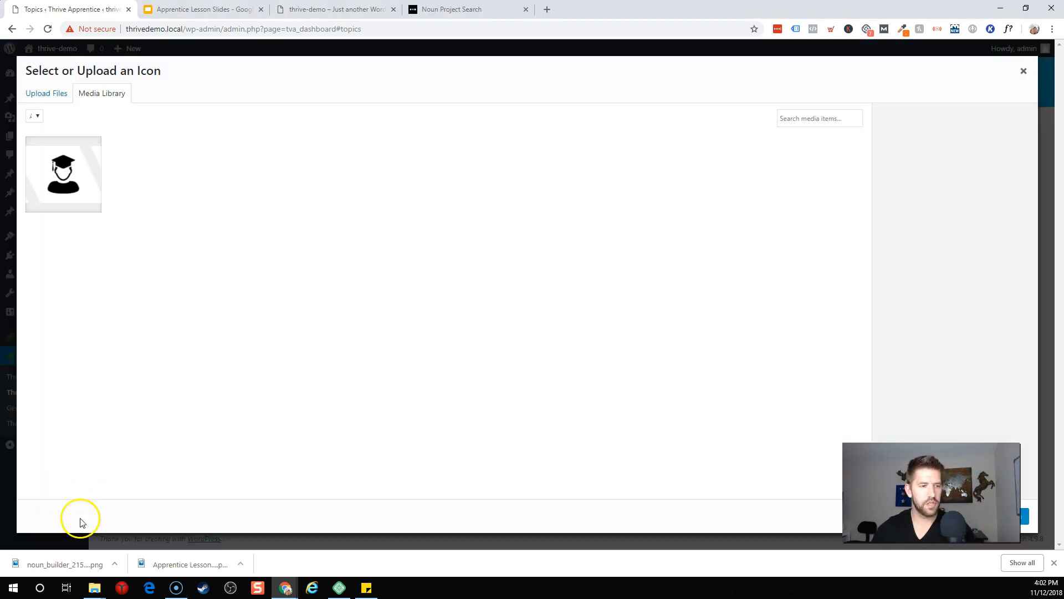
pyautogui.moveTo(89, 566); pyautogui.dragTo(292, 270)
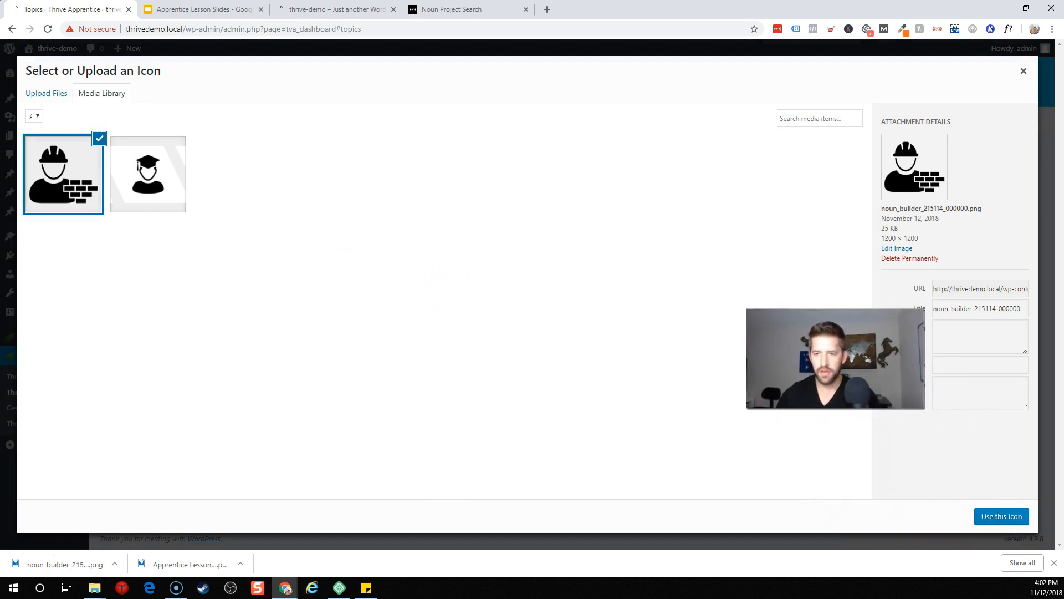
pyautogui.click(1014, 516)
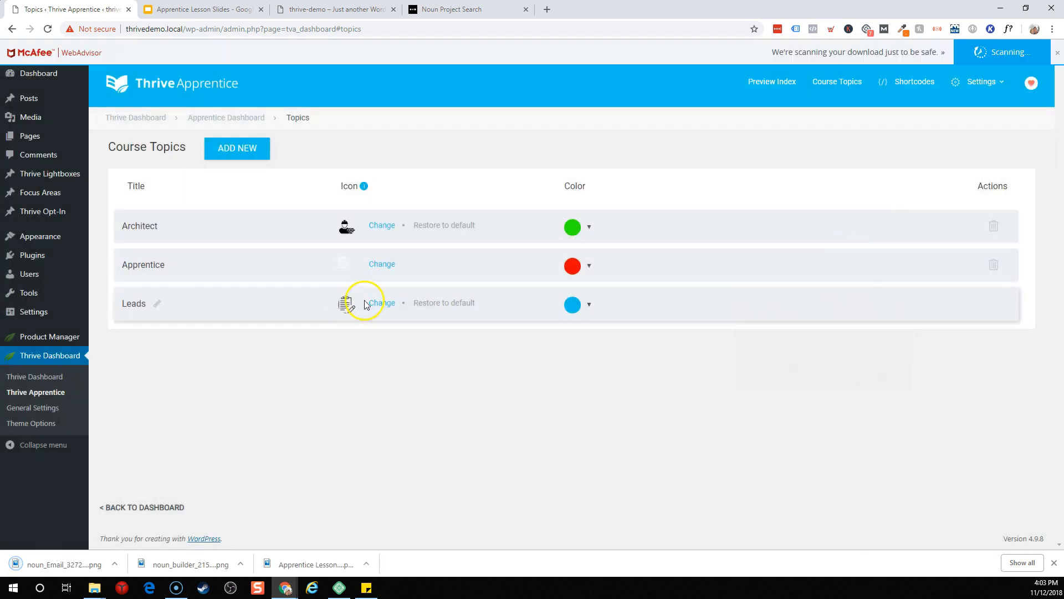
pyautogui.click(377, 303)
pyautogui.moveTo(109, 564); pyautogui.dragTo(290, 390)
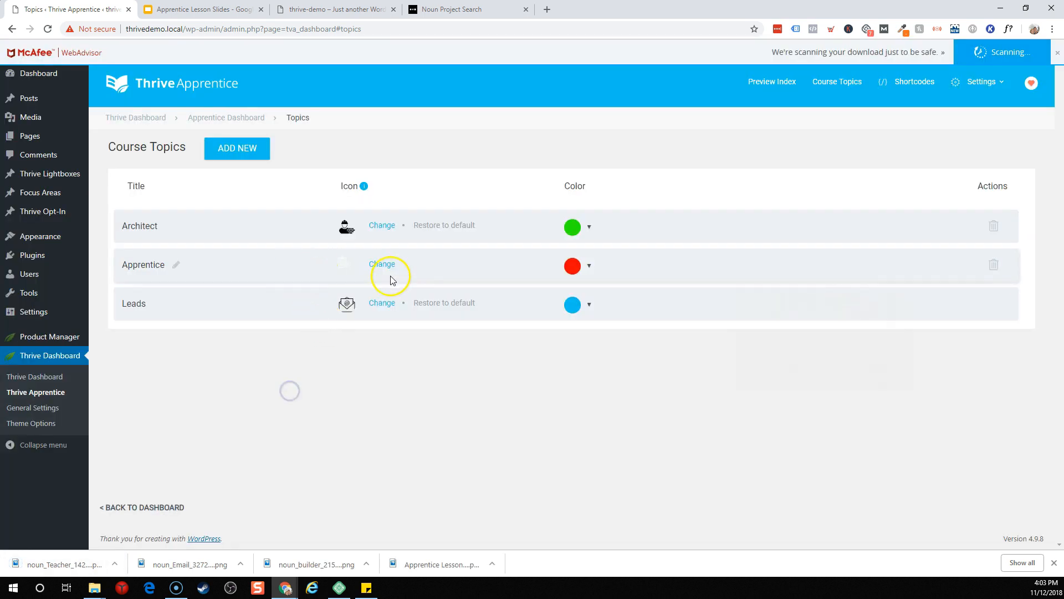
pyautogui.click(388, 272)
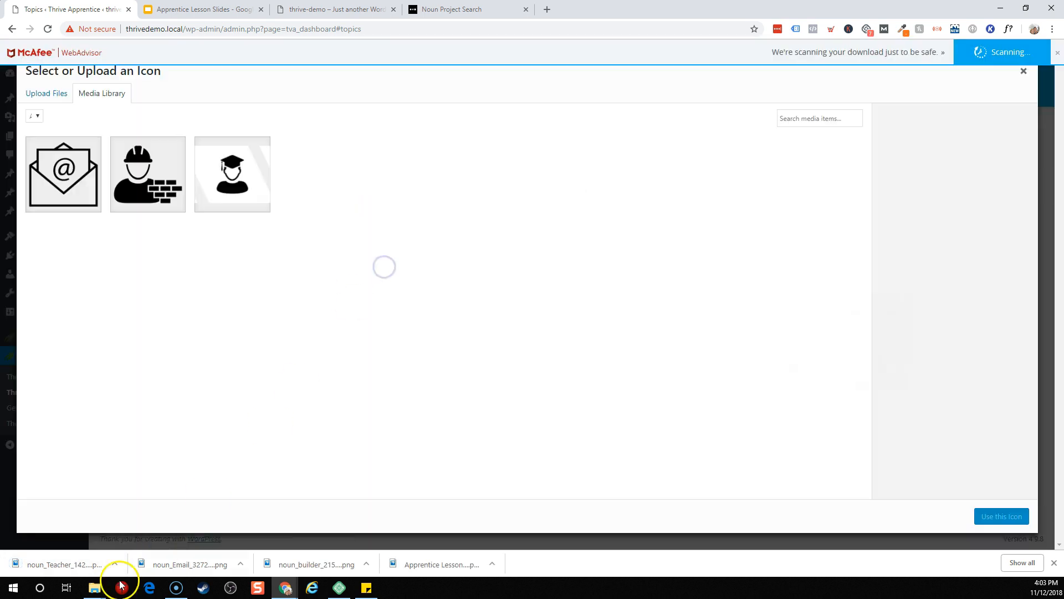
pyautogui.moveTo(78, 564); pyautogui.dragTo(392, 395)
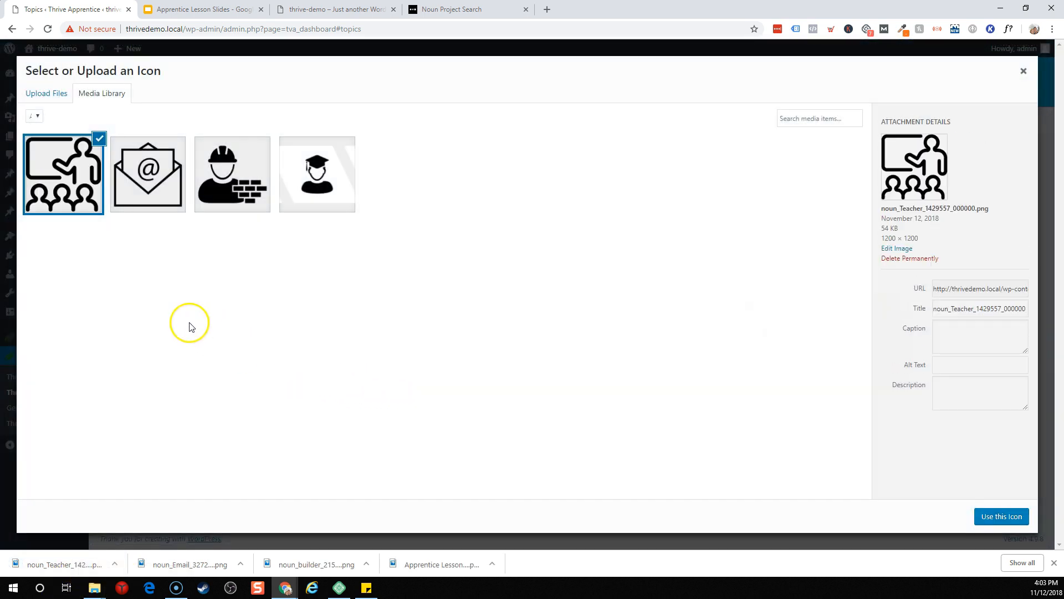
pyautogui.click(989, 516)
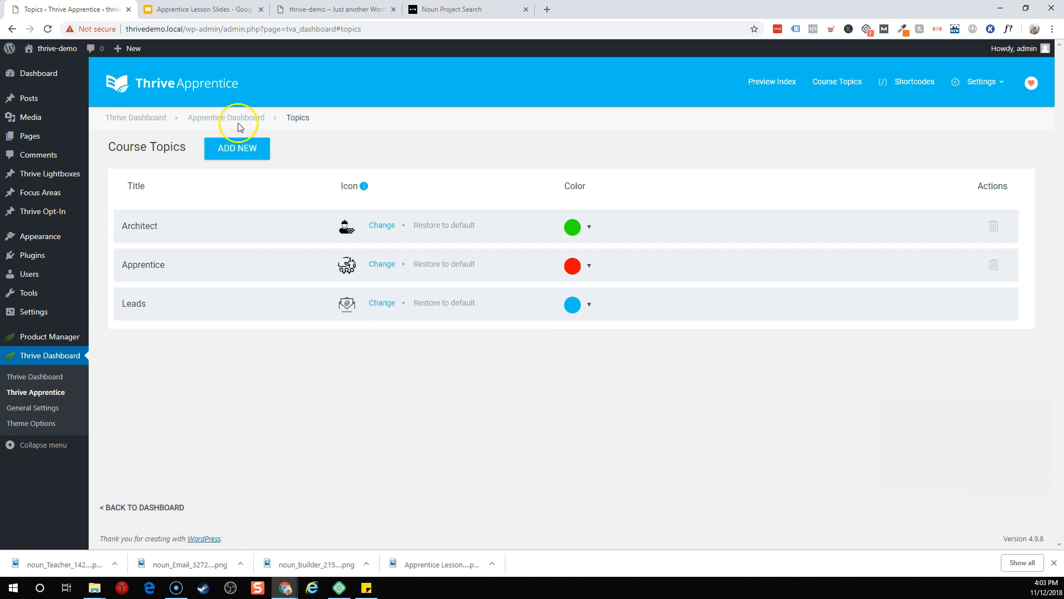
# Step: Create the 'Apprentice Starter course' with description 'Like and subscribe!' and the graduate cover image
pyautogui.click(166, 506)
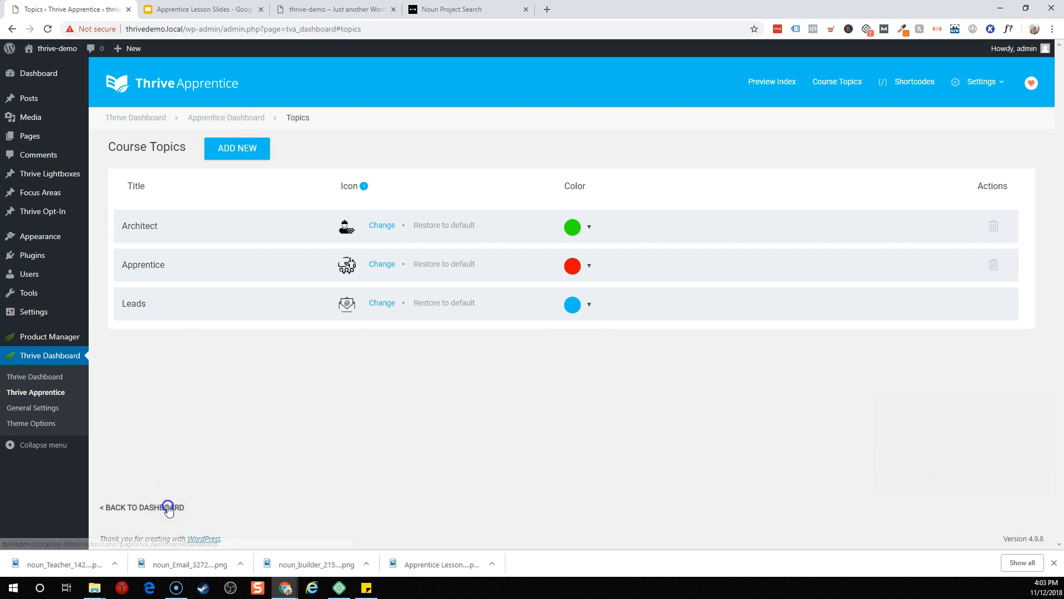
pyautogui.click(186, 293)
pyautogui.click(194, 215)
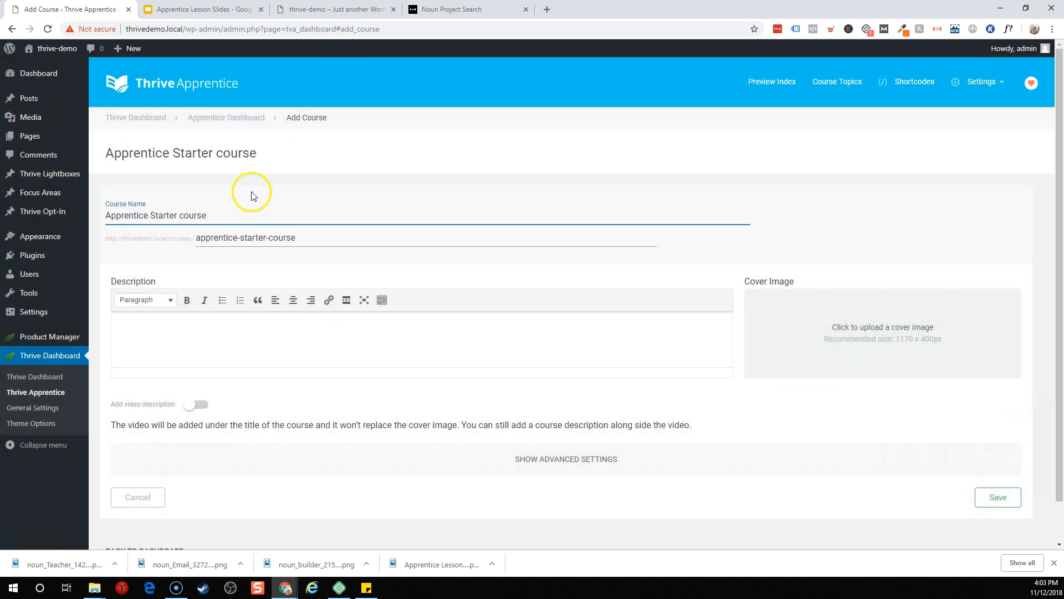
pyautogui.click(334, 341)
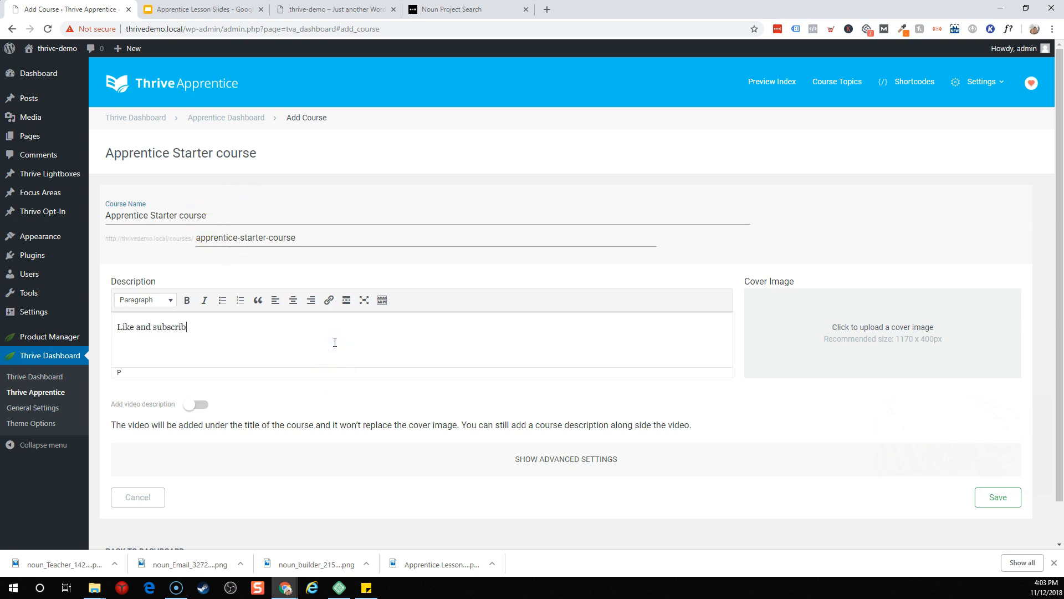
pyautogui.click(870, 346)
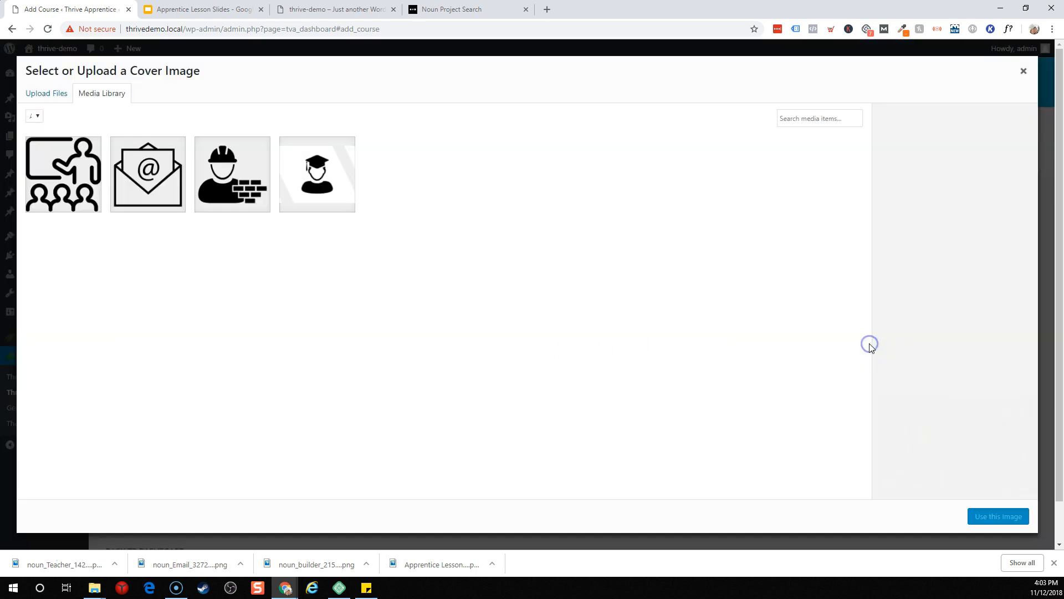
pyautogui.click(344, 183)
pyautogui.click(992, 516)
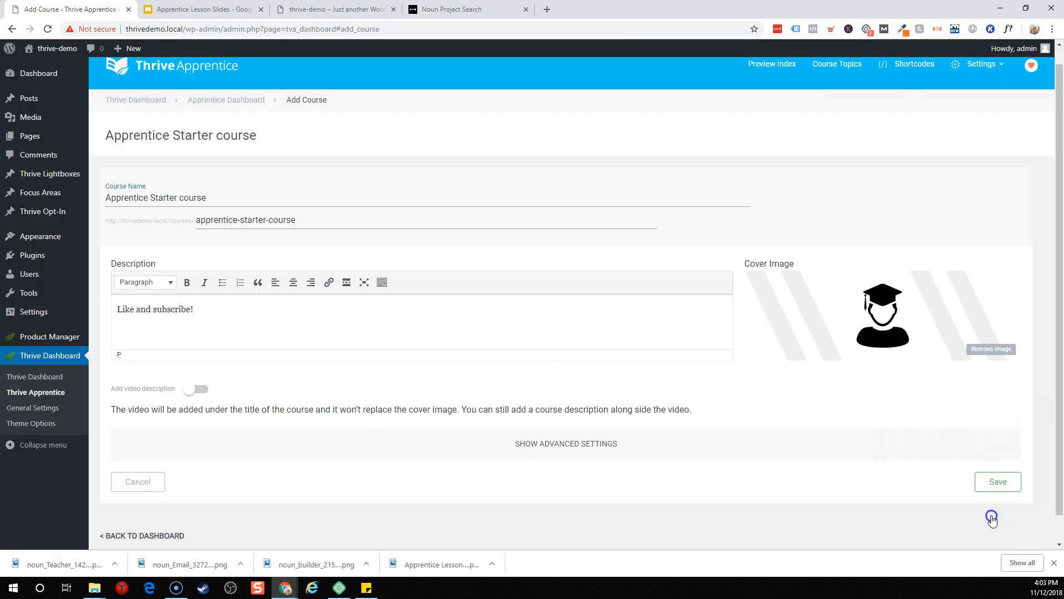
# Step: Set the course topic to Apprentice and difficulty to Easy, then save the course
pyautogui.click(549, 446)
pyautogui.scroll(-2, 553, 446)
pyautogui.click(193, 379)
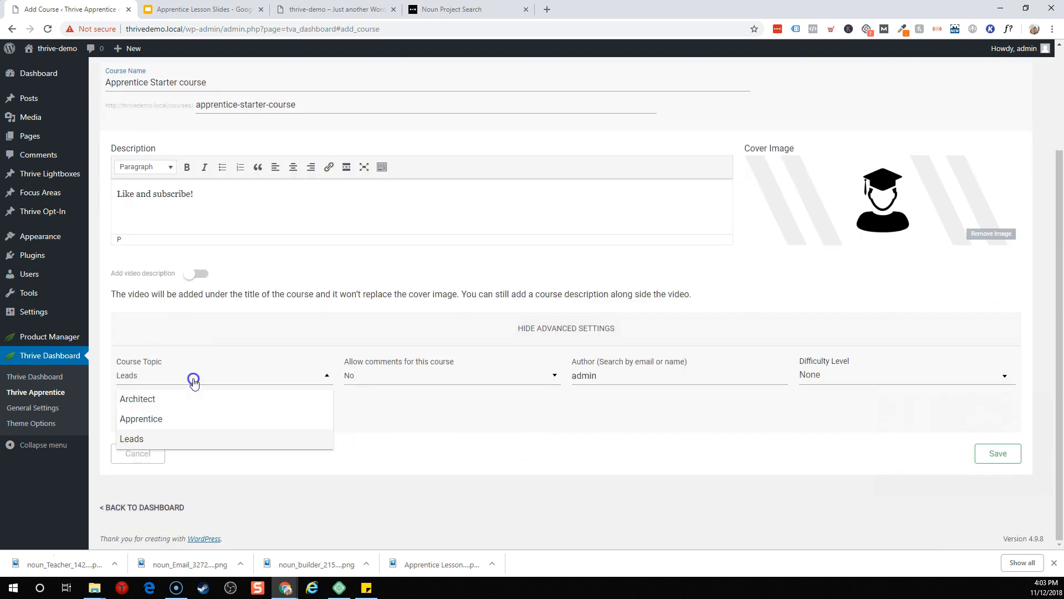
pyautogui.click(138, 425)
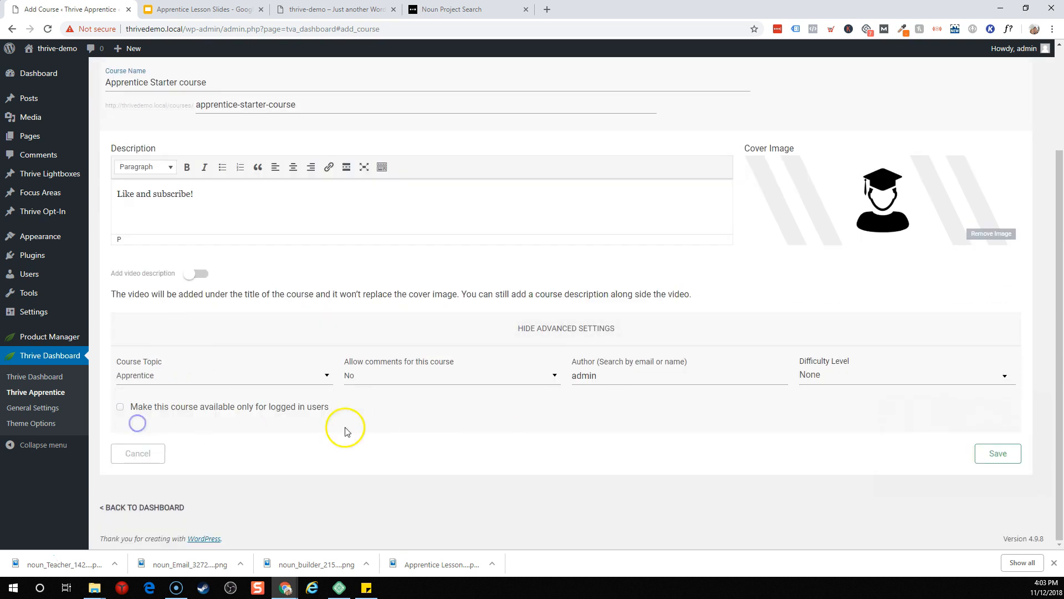
pyautogui.click(880, 375)
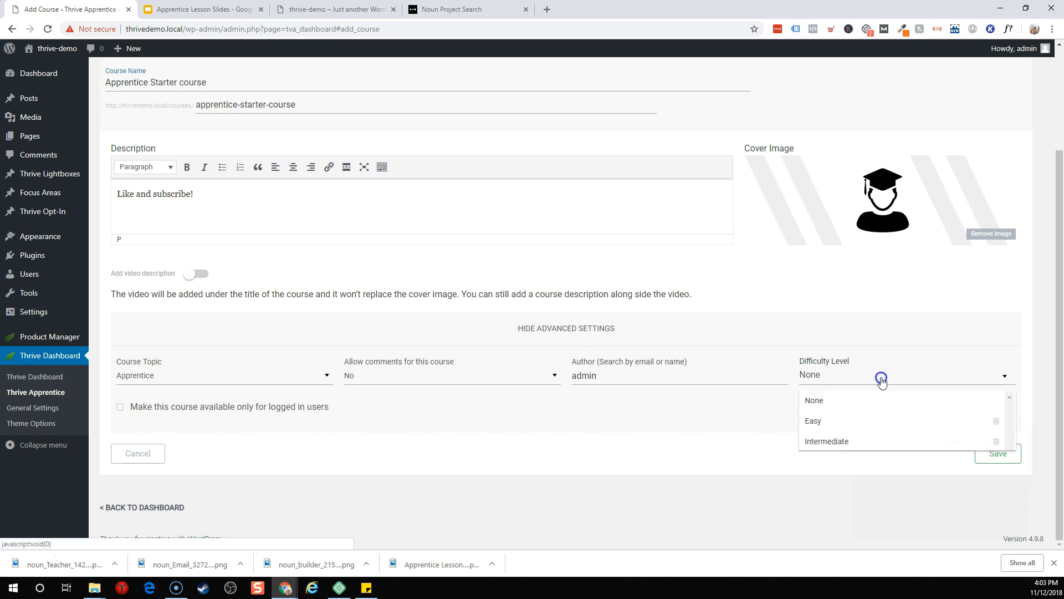
pyautogui.click(830, 425)
pyautogui.click(688, 420)
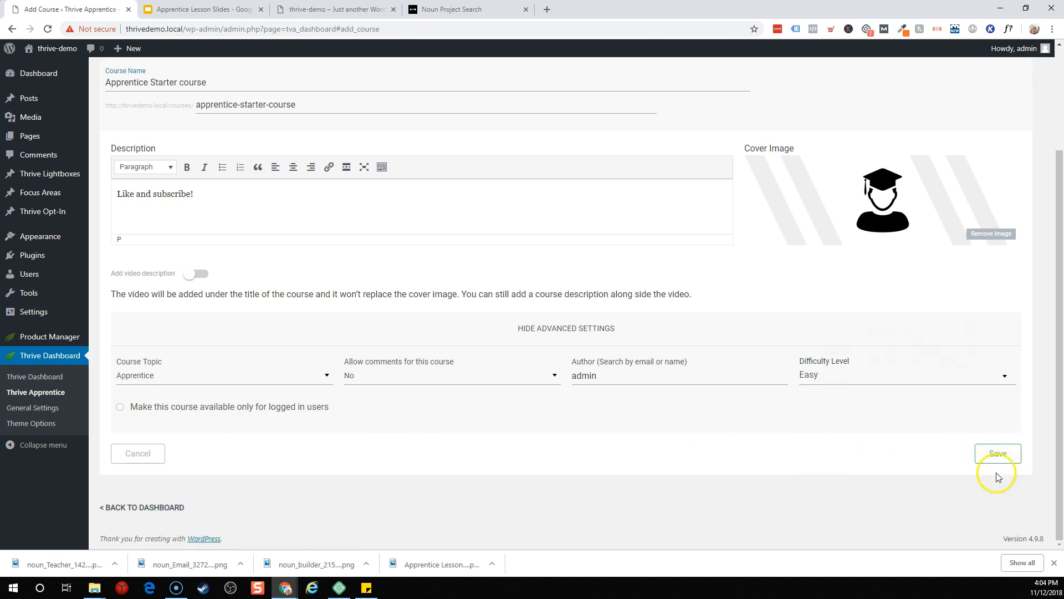
pyautogui.click(1004, 453)
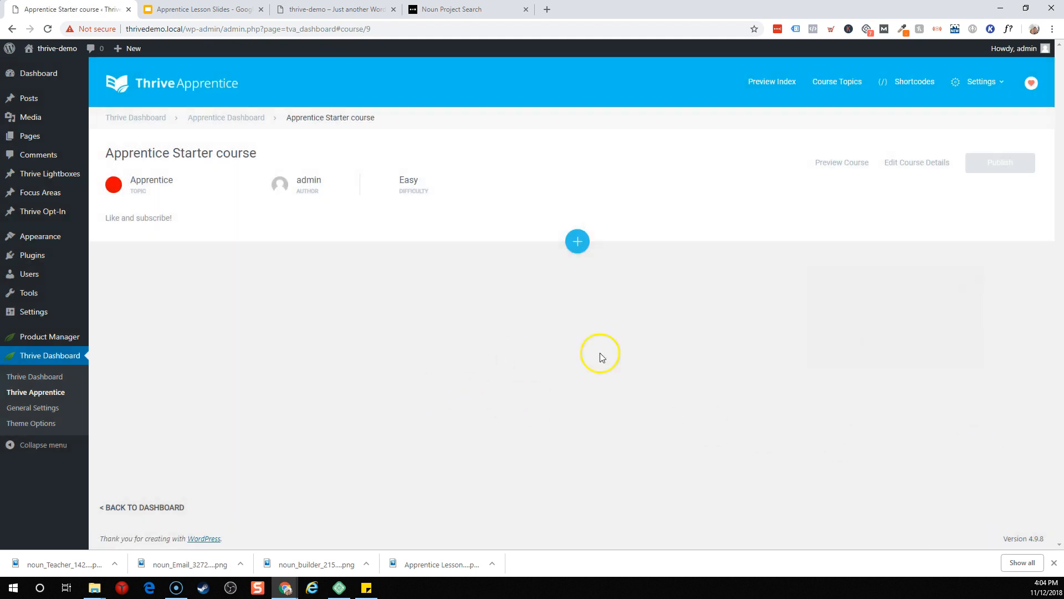
pyautogui.click(833, 164)
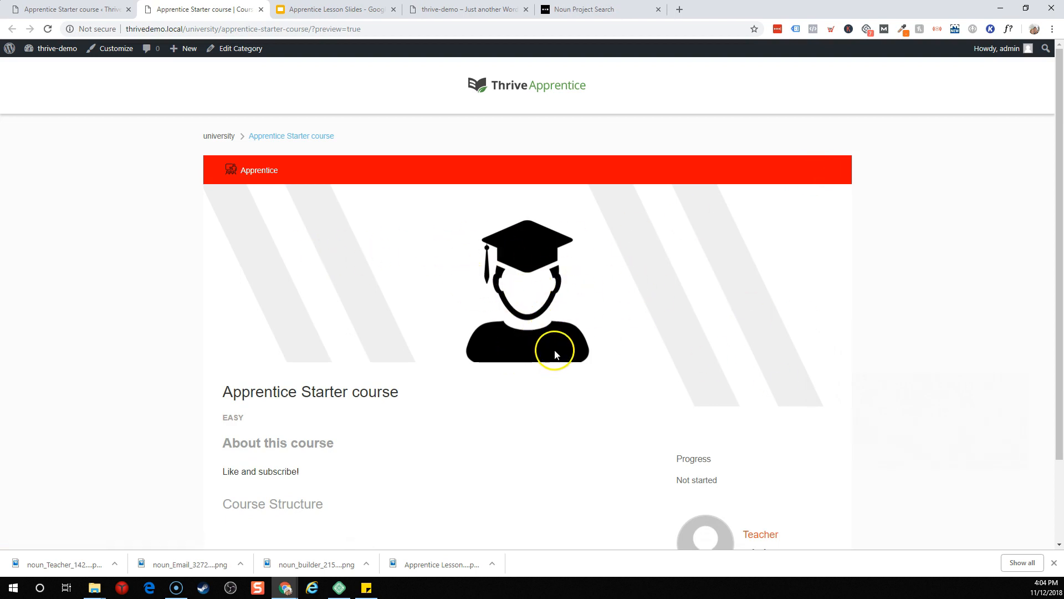
pyautogui.scroll(-2, 552, 349)
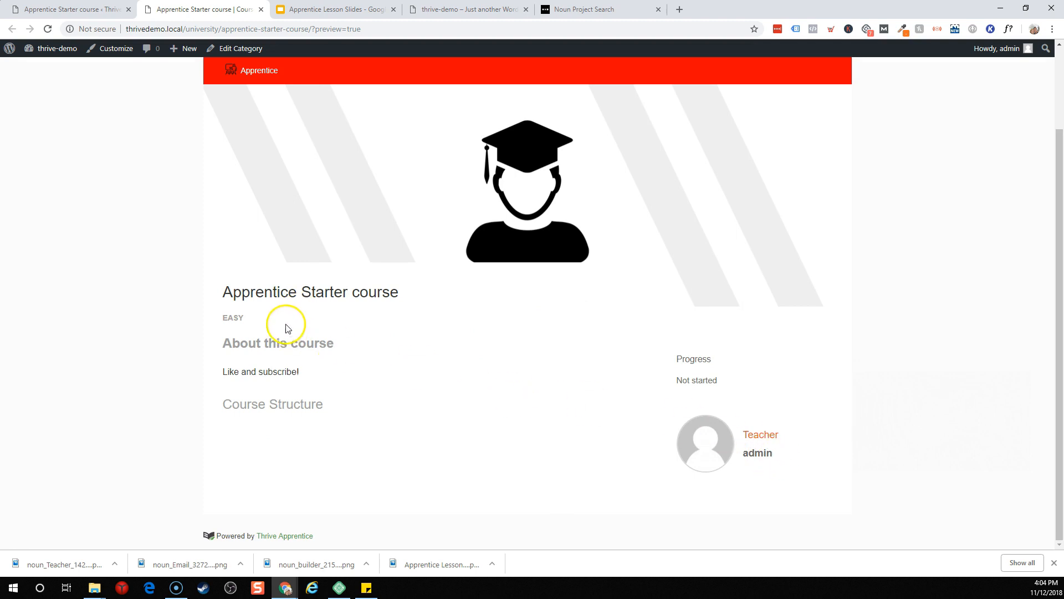
pyautogui.scroll(2, 423, 363)
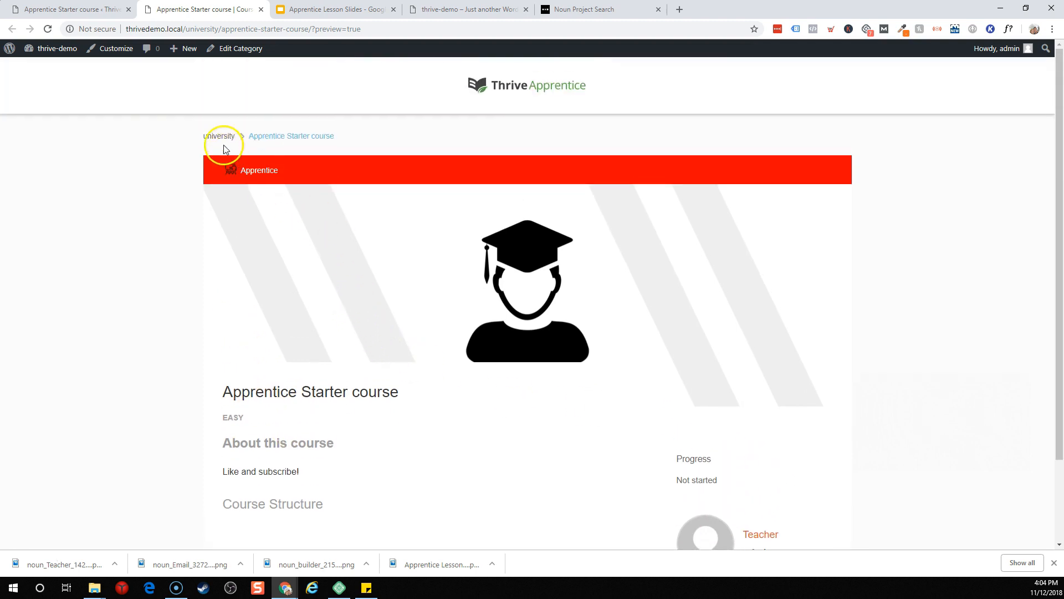
pyautogui.click(261, 10)
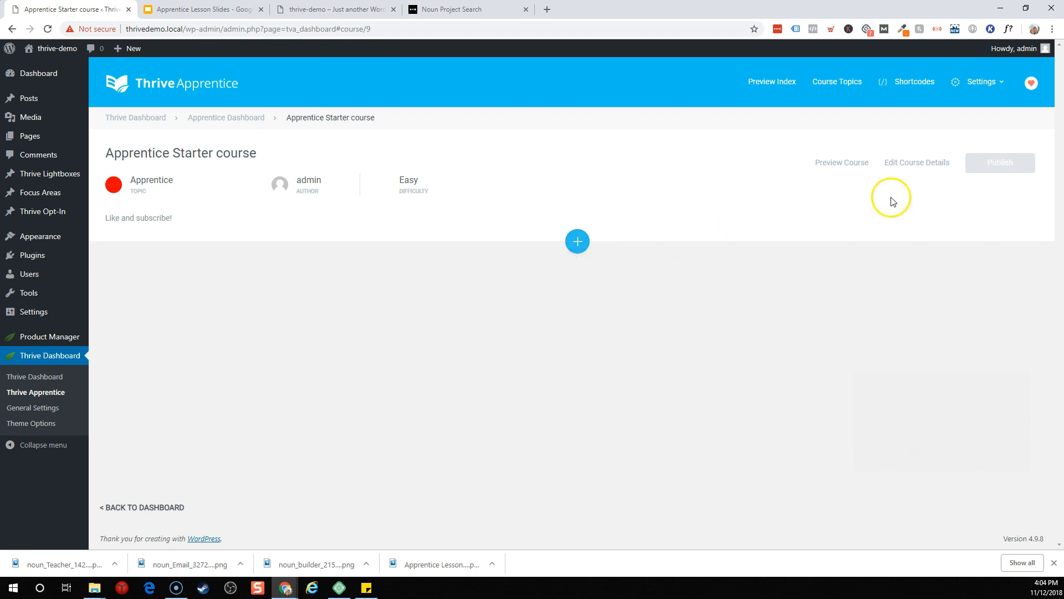
# Step: Edit the course details and restrict access to logged-in users
pyautogui.click(919, 166)
pyautogui.scroll(-3, 756, 244)
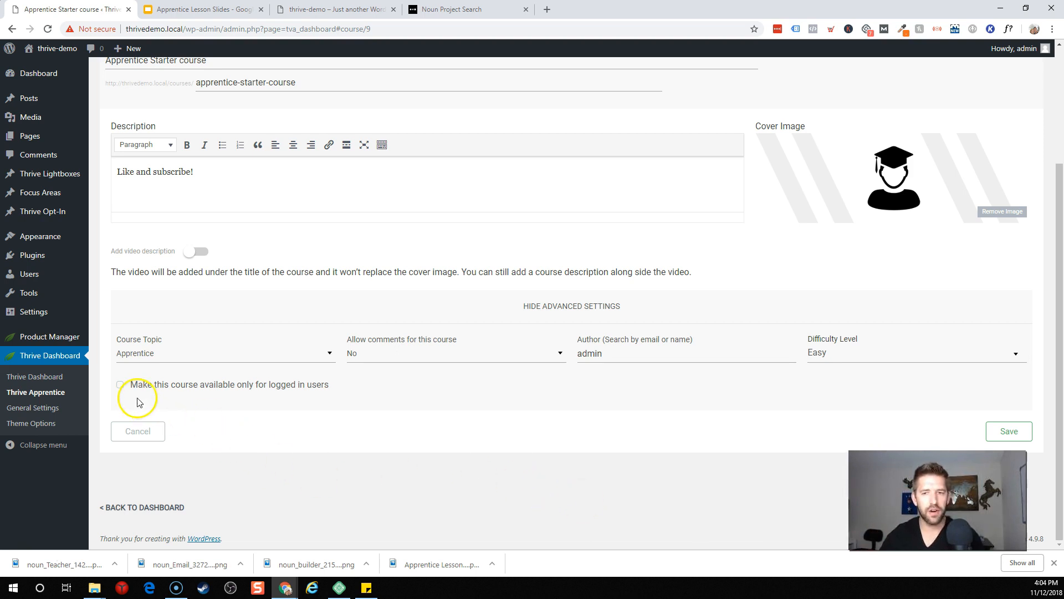
pyautogui.click(232, 384)
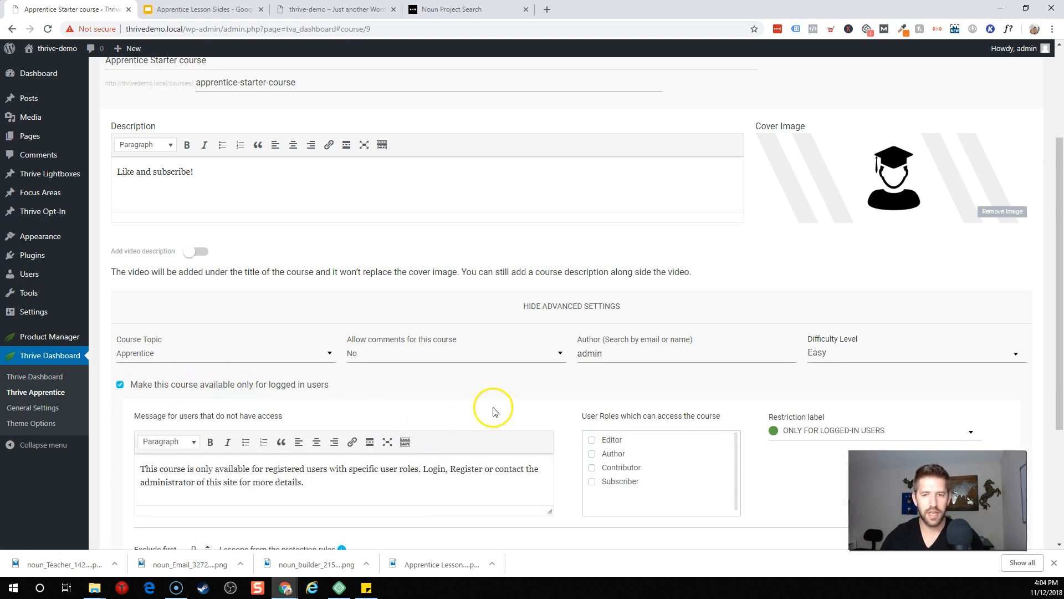
pyautogui.scroll(-2, 499, 407)
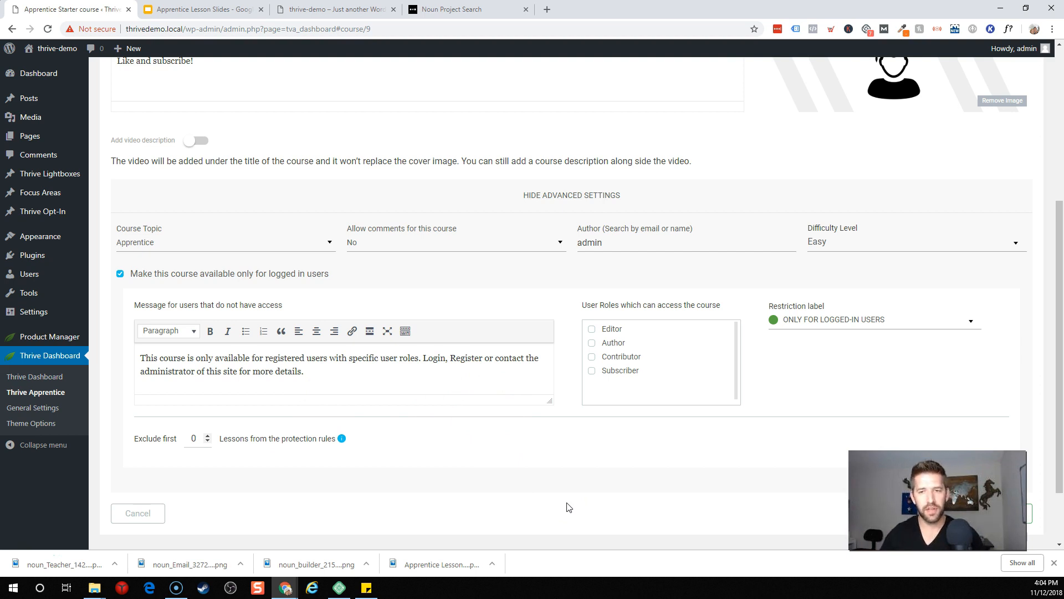
# Step: Create a new Premium restriction label, then switch back to logged-in users only
pyautogui.click(810, 322)
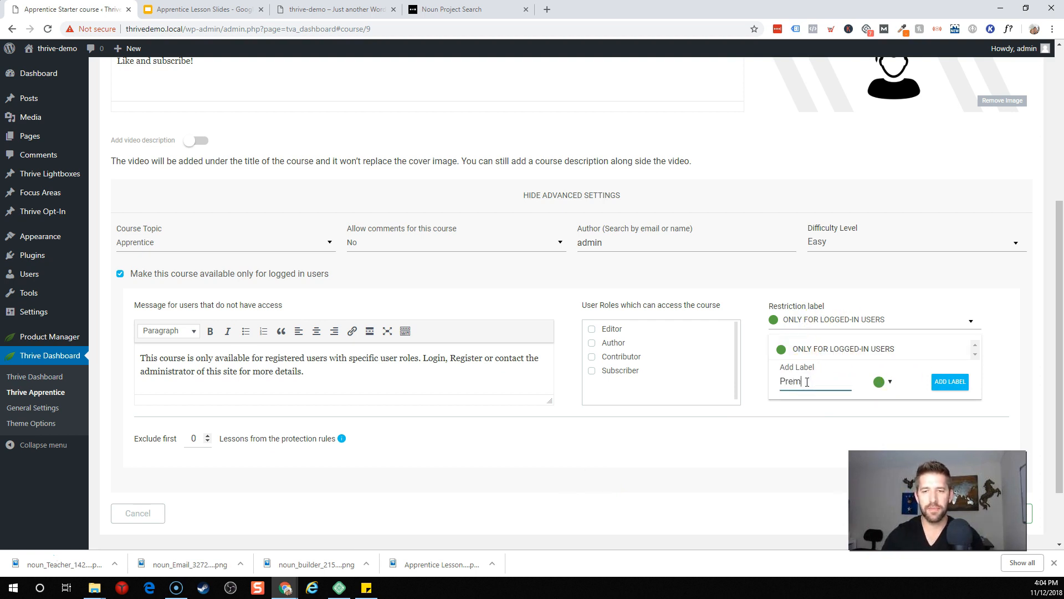
pyautogui.click(950, 381)
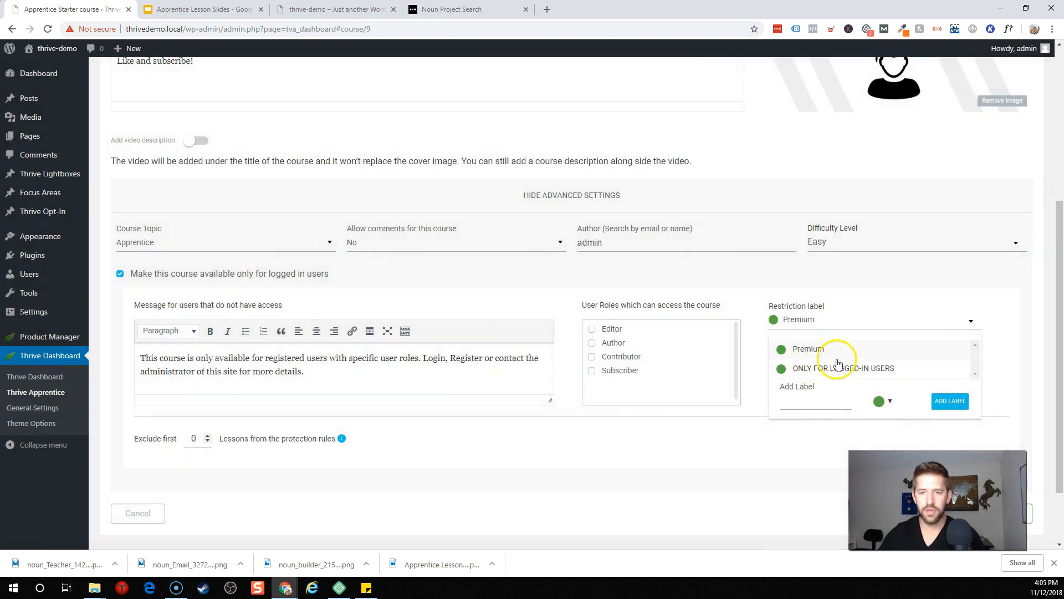
pyautogui.click(814, 358)
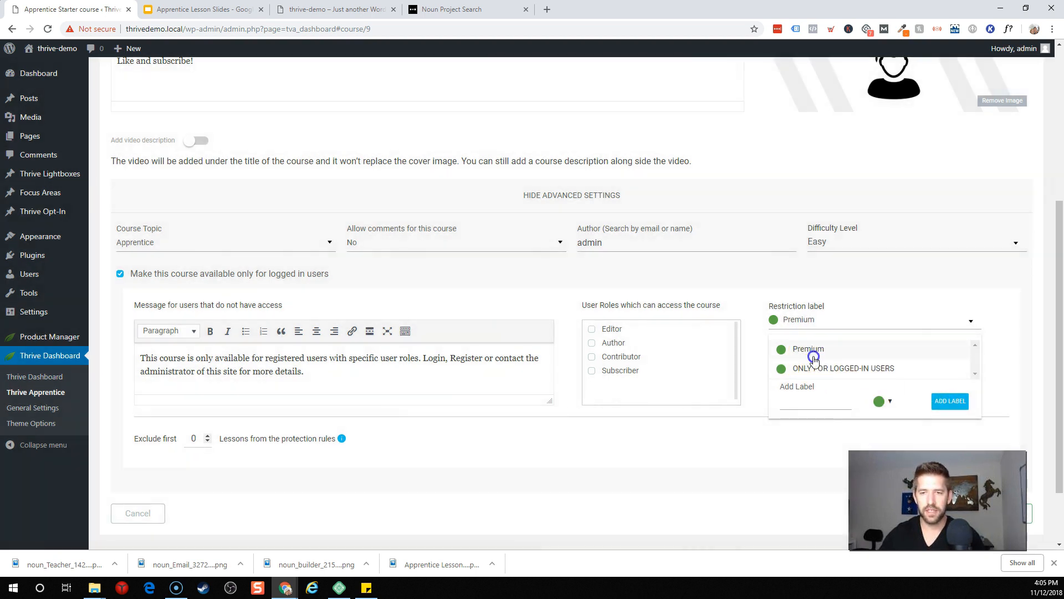
pyautogui.click(821, 321)
pyautogui.click(821, 368)
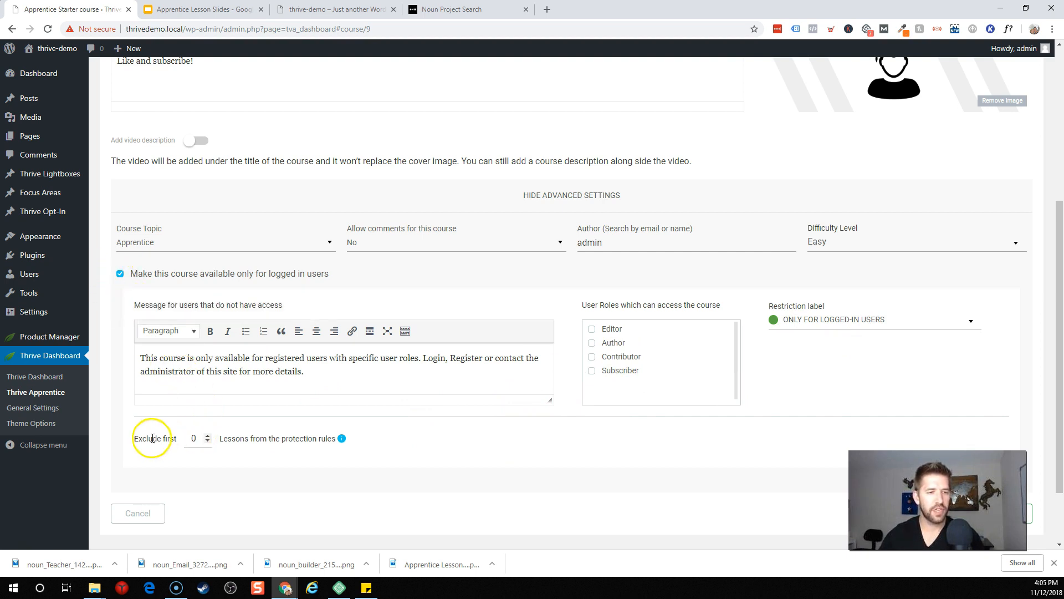
# Step: Exclude the first lesson from protection, trim the message, remove the logged-in restriction and save
pyautogui.click(208, 436)
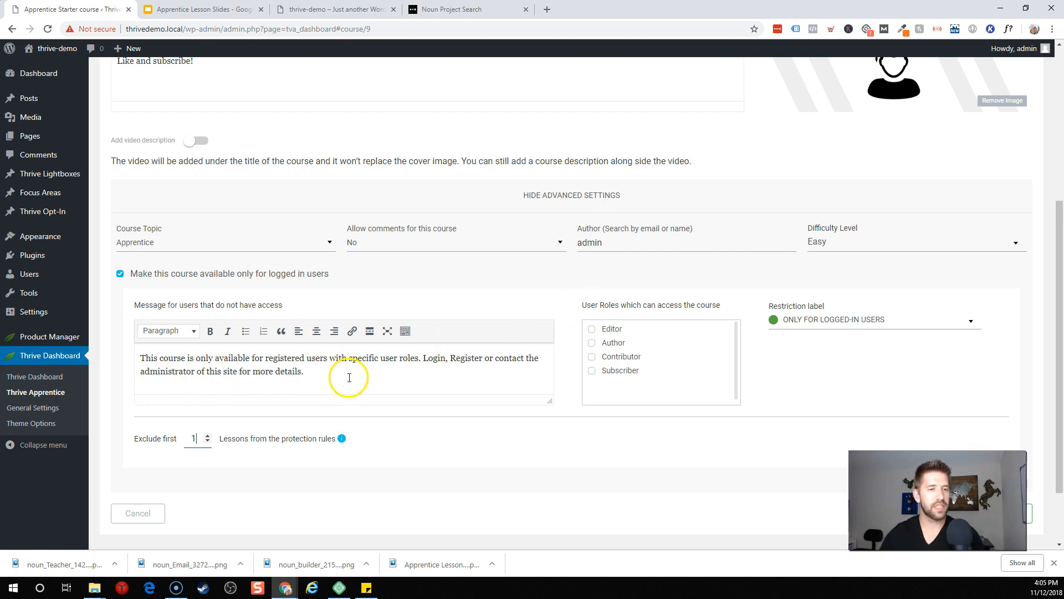
pyautogui.scroll(1, 351, 379)
pyautogui.scroll(-1, 350, 379)
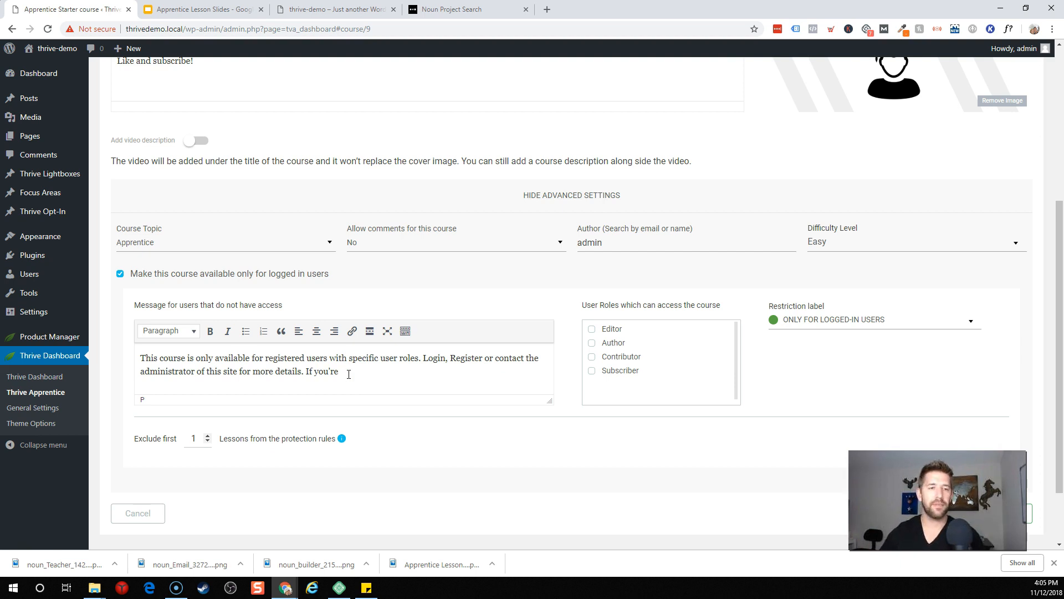
pyautogui.moveTo(355, 371); pyautogui.dragTo(305, 366)
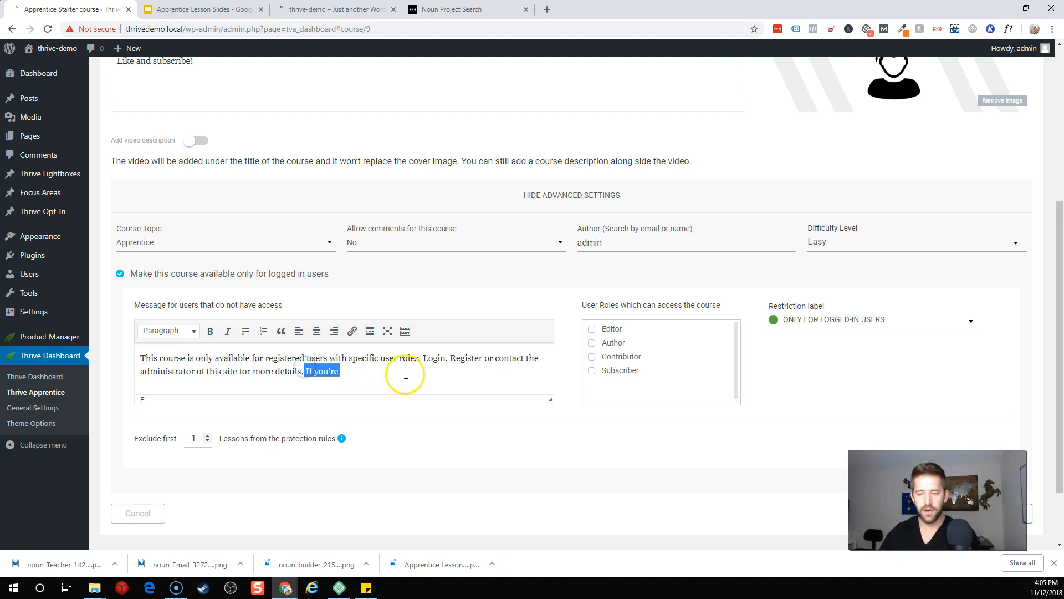
pyautogui.press('BackSpace')
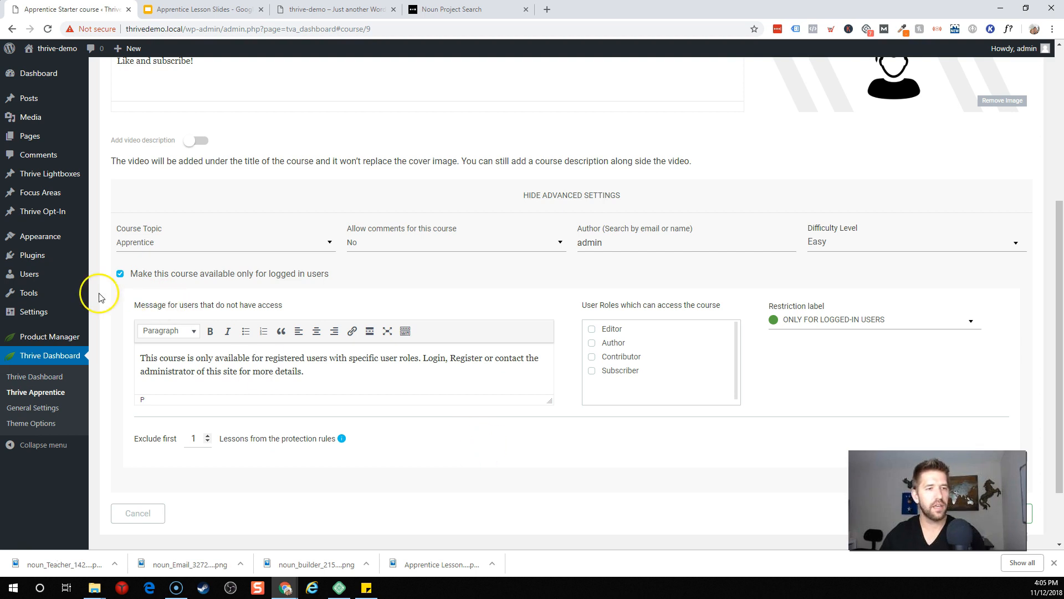
pyautogui.click(119, 273)
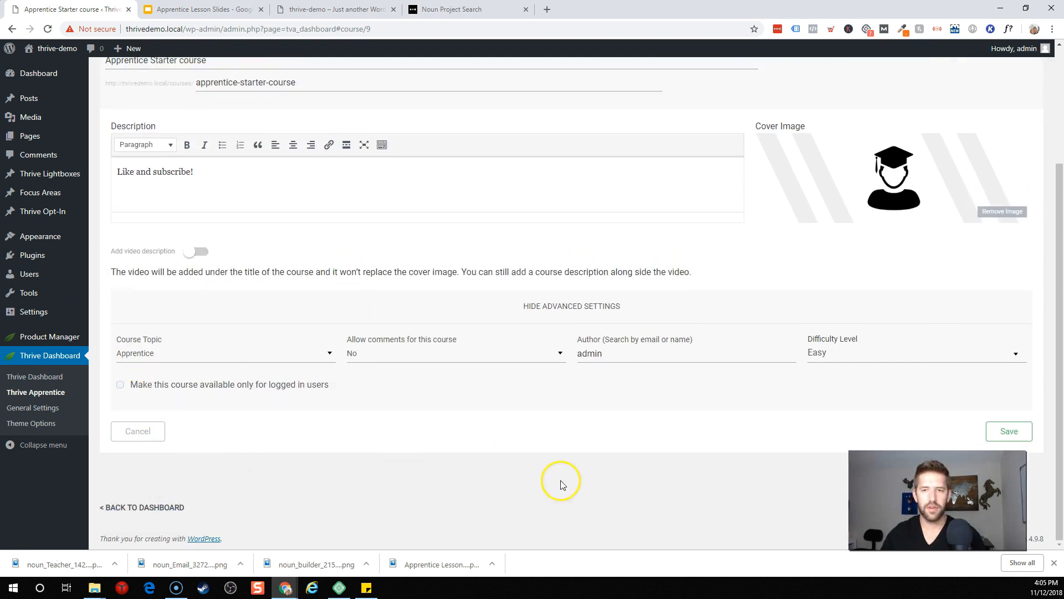
pyautogui.click(1015, 436)
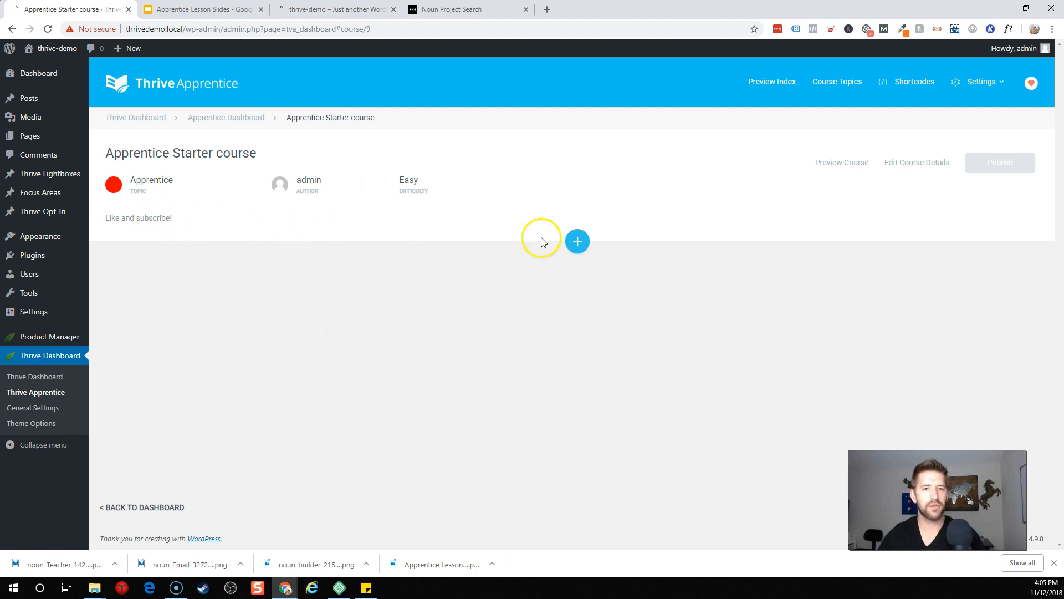
# Step: Add 'Module 1: Beginning' with description 'This is going to be ag reat course' and graduate cover
pyautogui.click(574, 241)
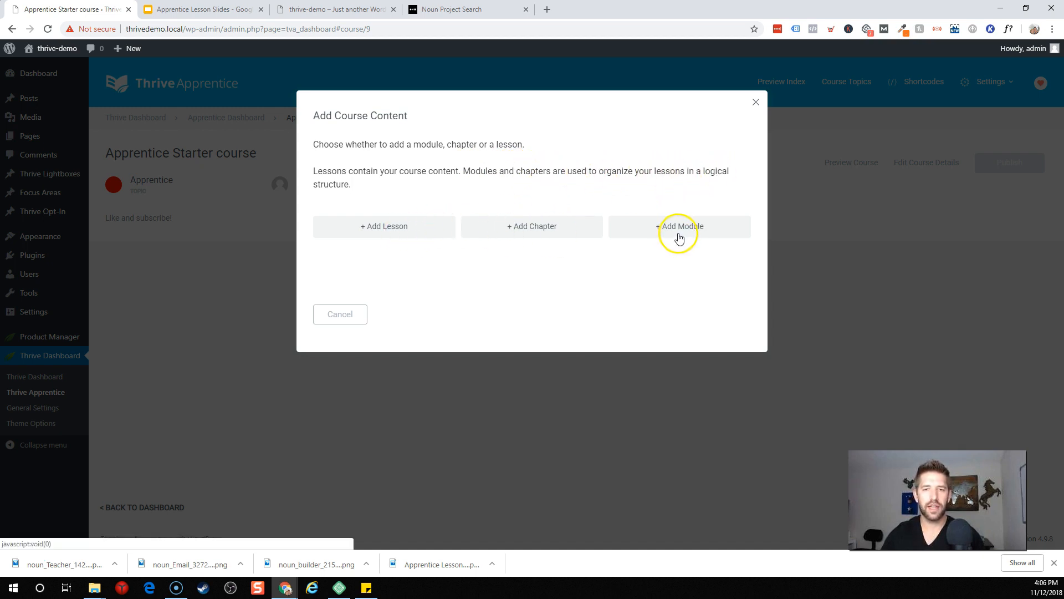
pyautogui.click(679, 234)
pyautogui.click(413, 154)
pyautogui.write('Module 1: Beginning')
pyautogui.click(411, 237)
pyautogui.write('This is going to be ag reat course')
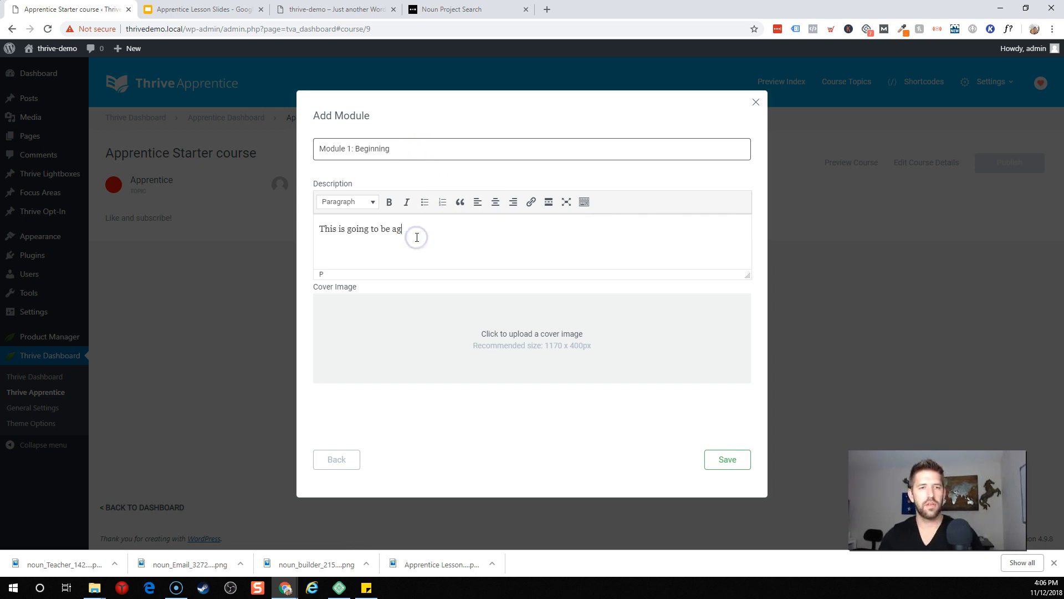
pyautogui.click(565, 349)
pyautogui.click(290, 178)
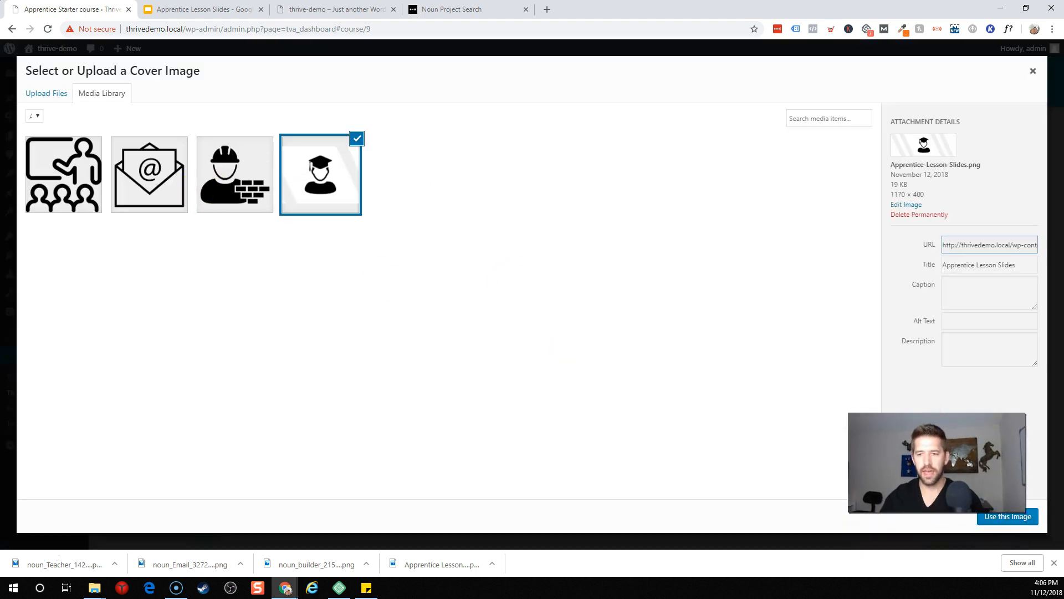
pyautogui.click(992, 518)
pyautogui.click(738, 469)
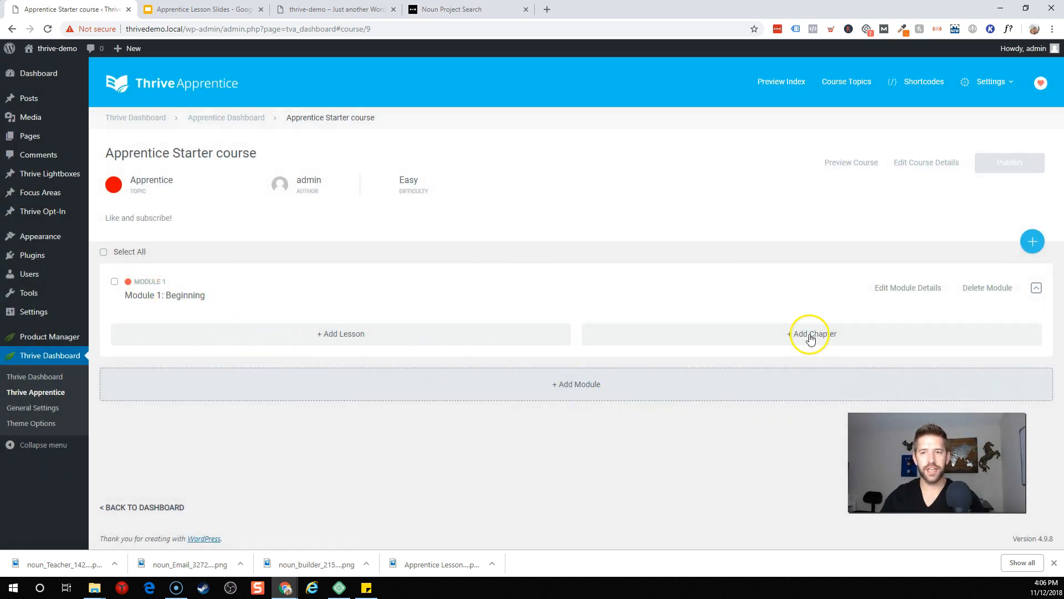
pyautogui.click(807, 333)
# Step: Add a chapter titled 'Chapter 1: Signing up' to Module 1
pyautogui.click(352, 147)
pyautogui.write('Chapter 1: Signing up')
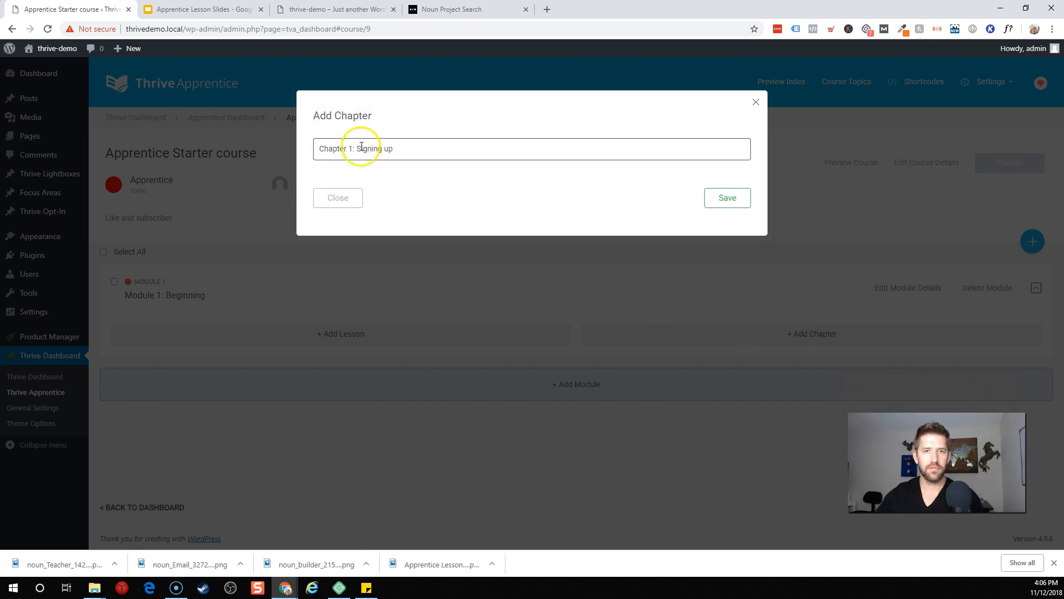
pyautogui.press('Return')
pyautogui.scroll(-1, 380, 349)
# Step: Create Lesson 1 as a Text Lesson with a short description
pyautogui.click(637, 348)
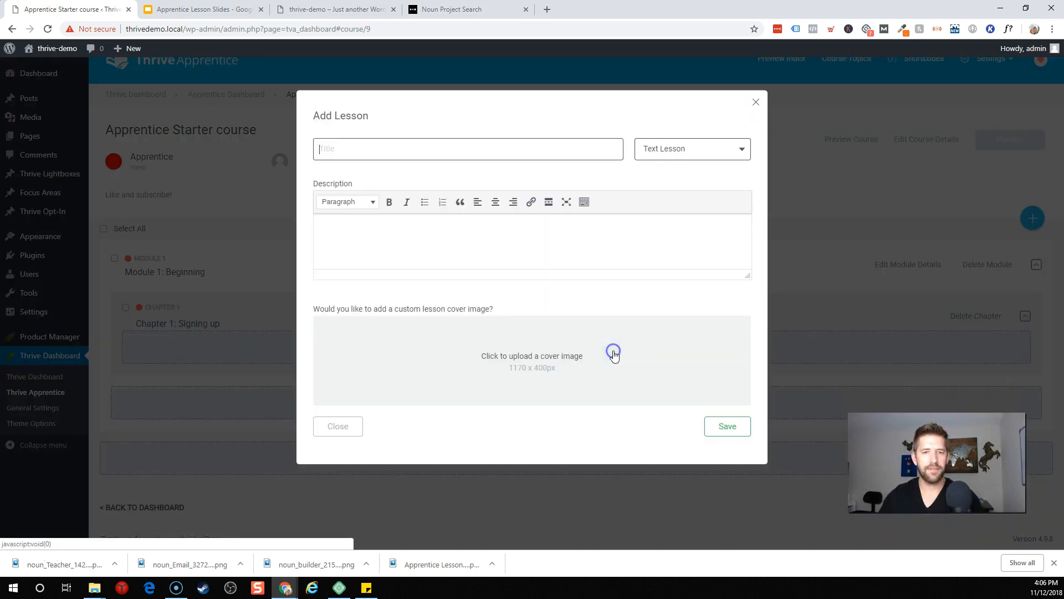
pyautogui.write('Lesson 1')
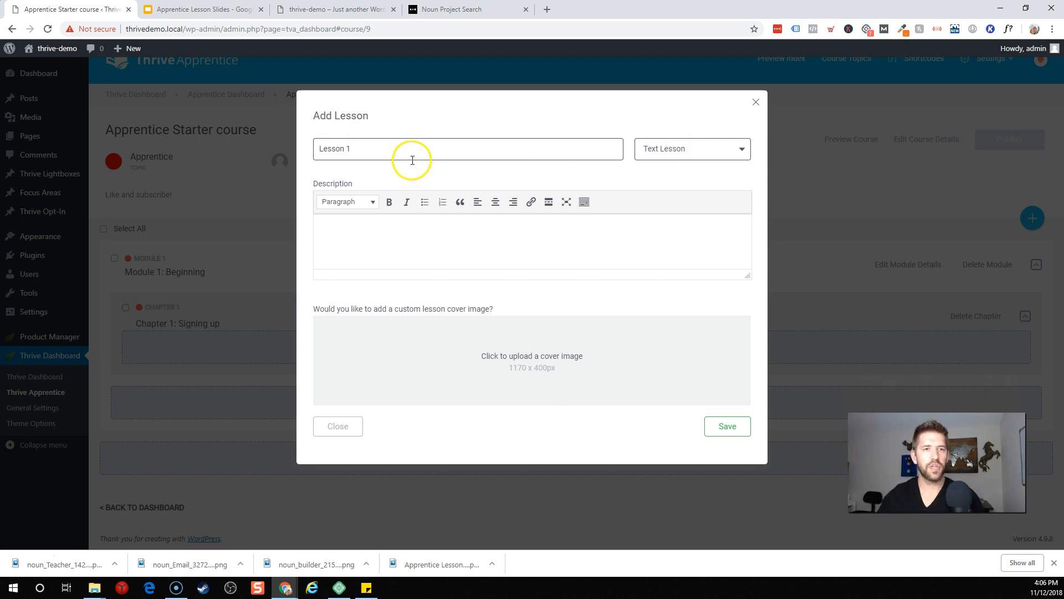
pyautogui.click(678, 155)
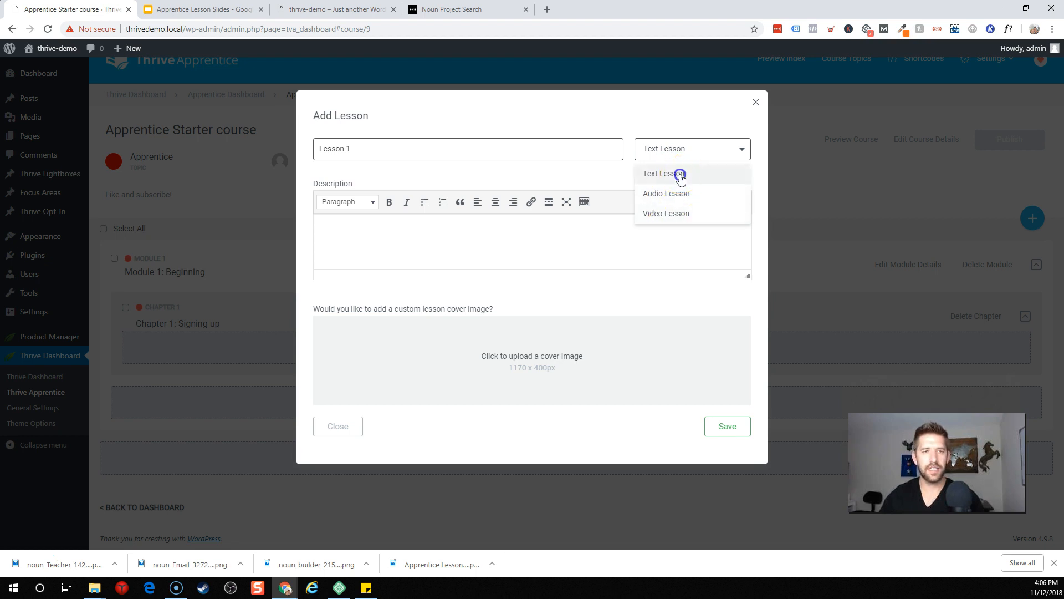
pyautogui.click(680, 174)
pyautogui.click(569, 237)
pyautogui.write('This is an awesome text lesson.')
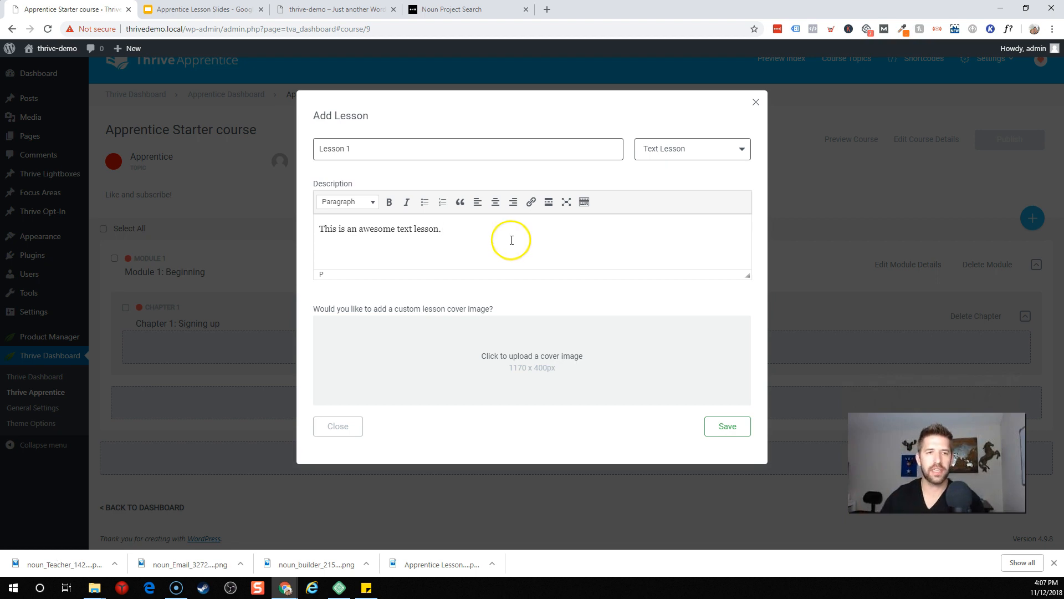
# Step: Give Lesson 1 the graduate cover image instead of the builder image and save it
pyautogui.click(603, 363)
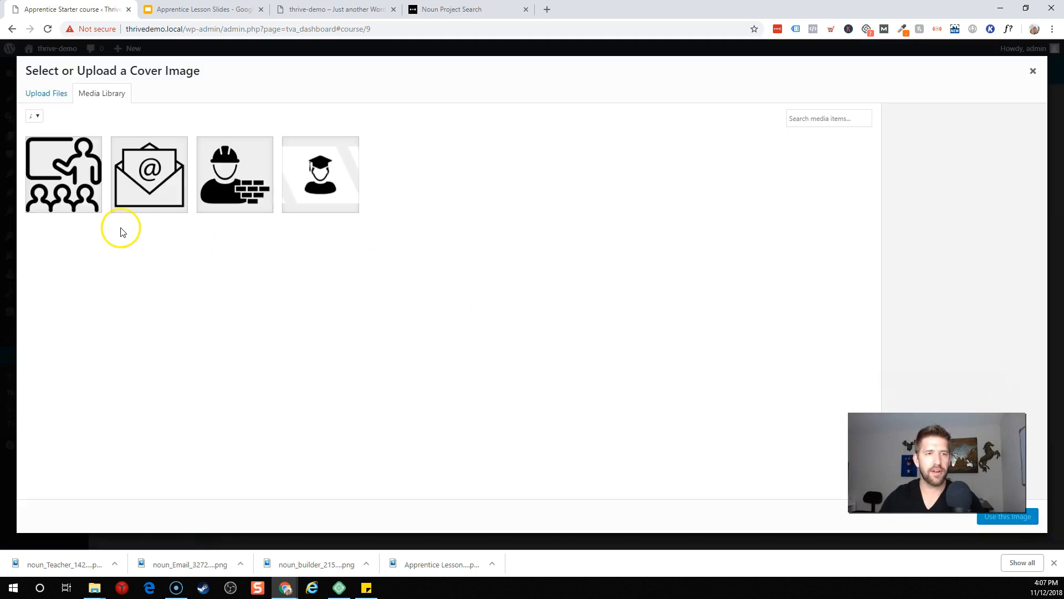
pyautogui.click(261, 184)
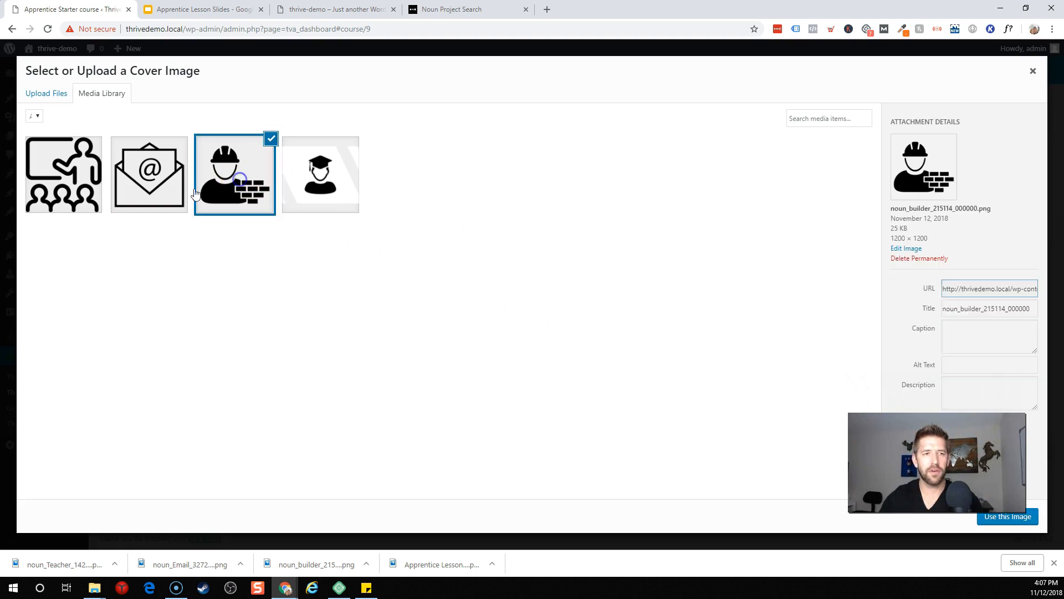
pyautogui.click(1026, 523)
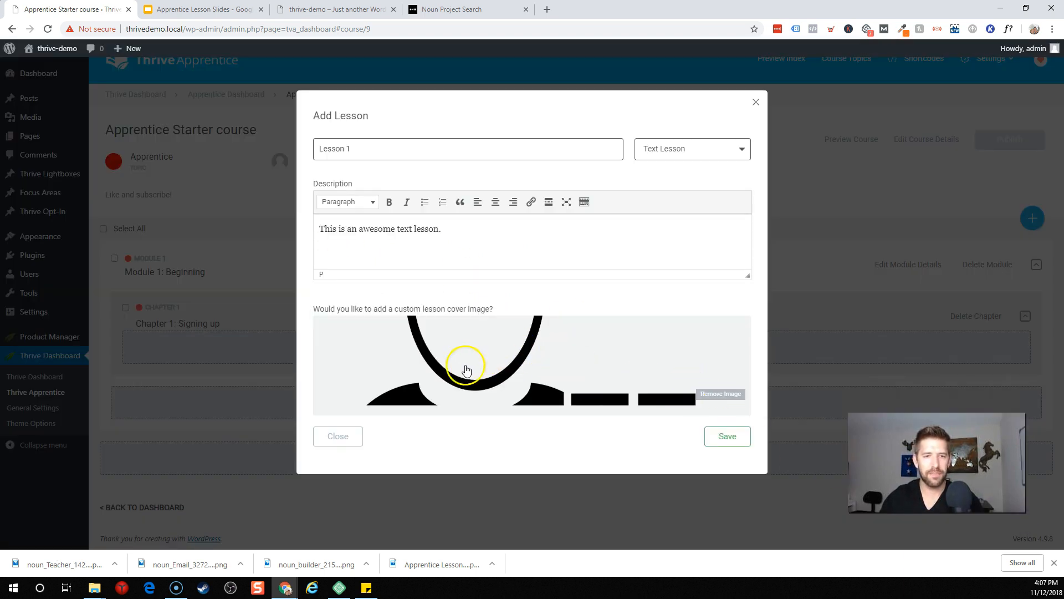
pyautogui.click(537, 363)
pyautogui.click(310, 176)
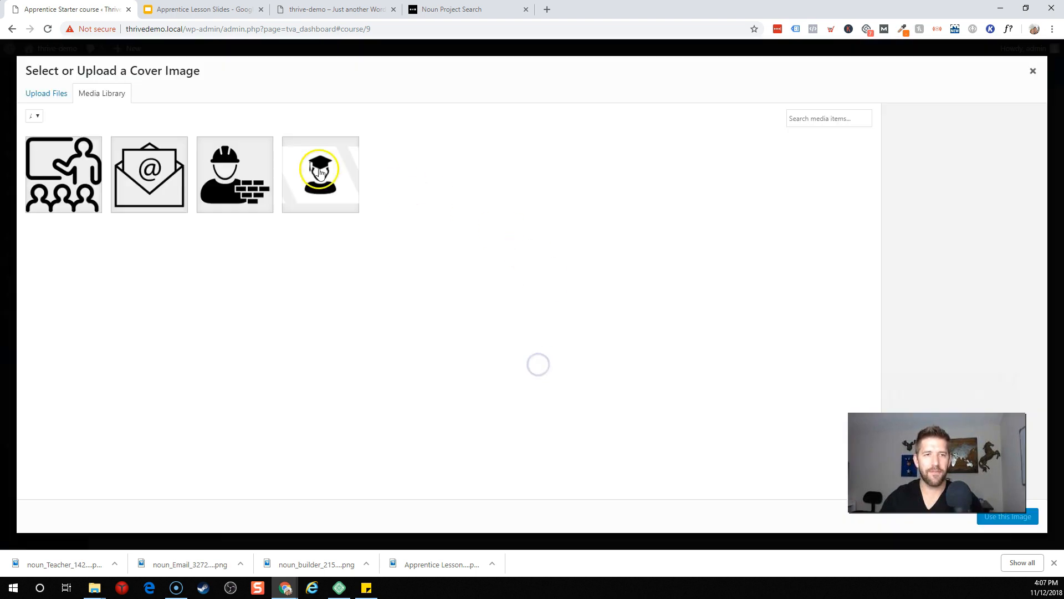
pyautogui.click(989, 516)
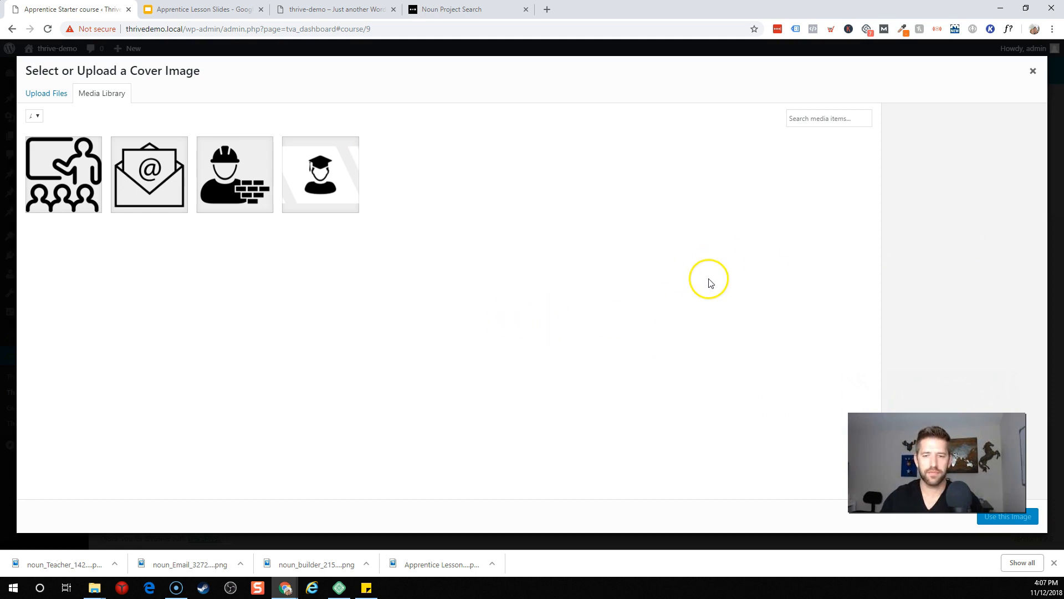
pyautogui.click(321, 183)
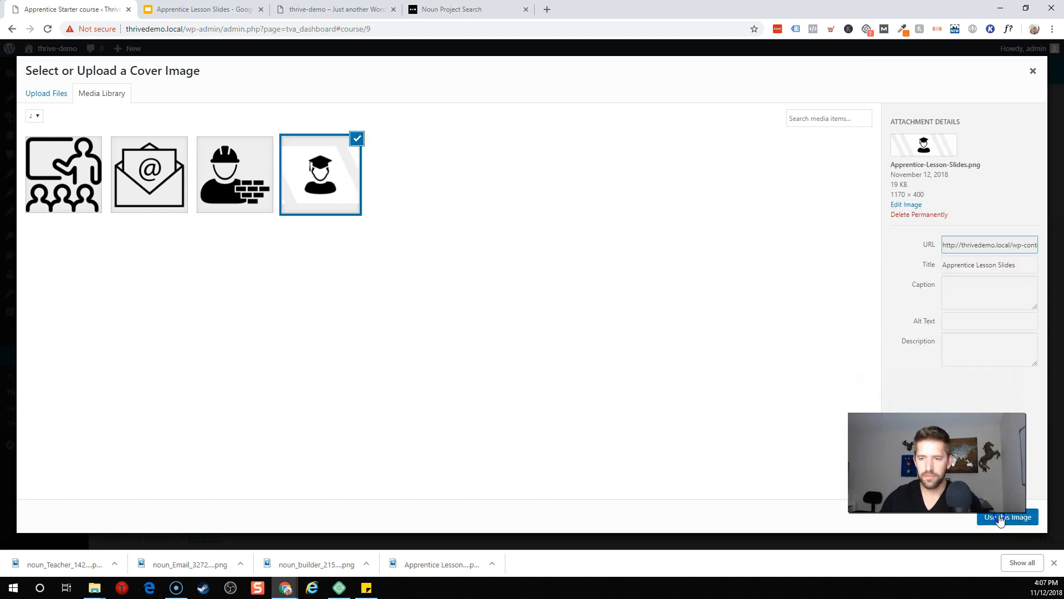
pyautogui.click(1006, 516)
pyautogui.click(726, 438)
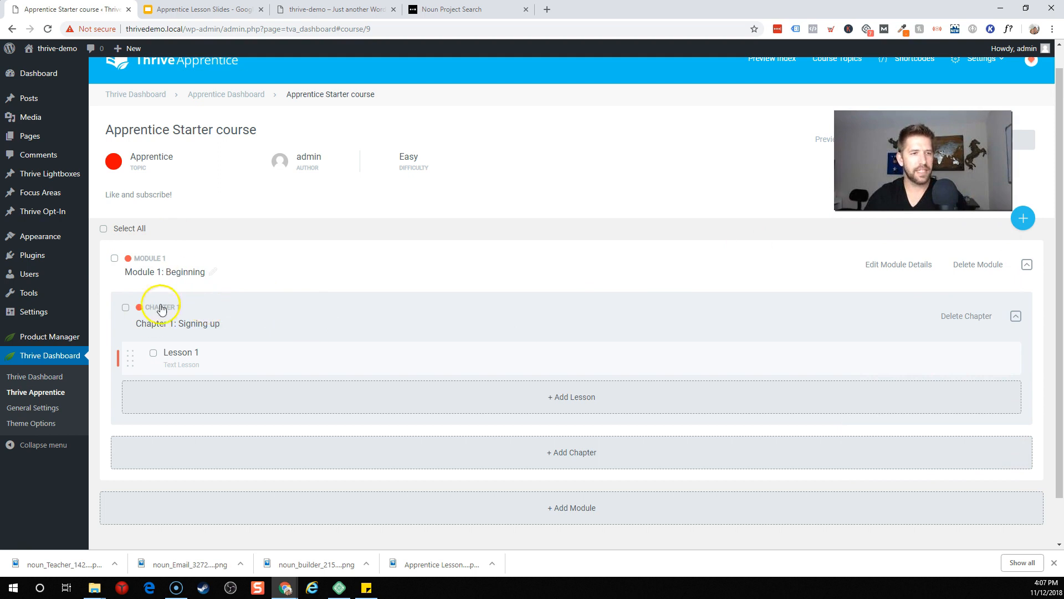
# Step: Add 'Lesson 2' to Chapter 1 with description 'you get the idea' and no cover image
pyautogui.scroll(-1, 382, 302)
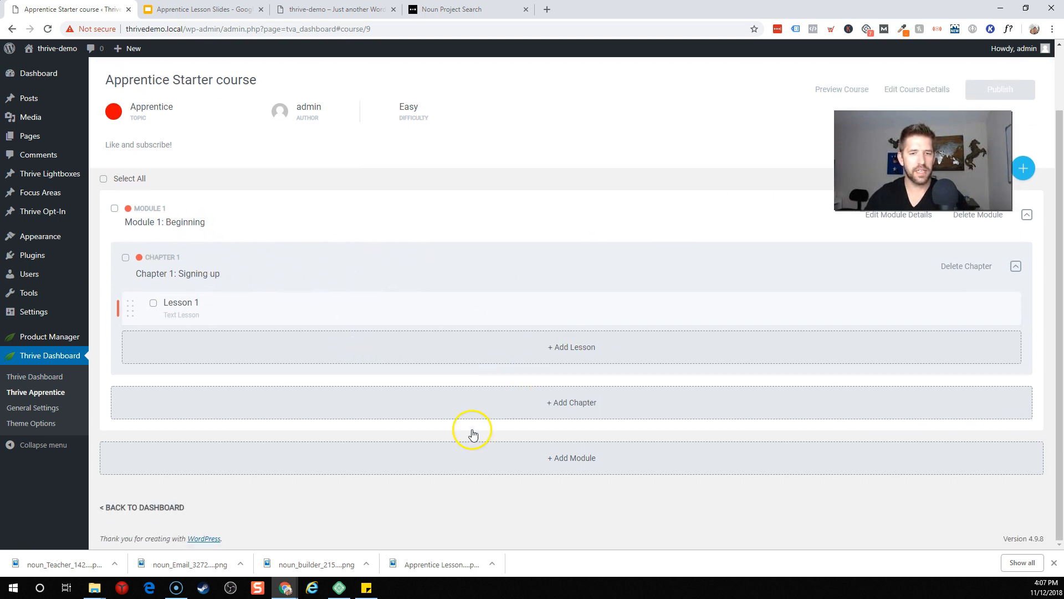
pyautogui.click(447, 357)
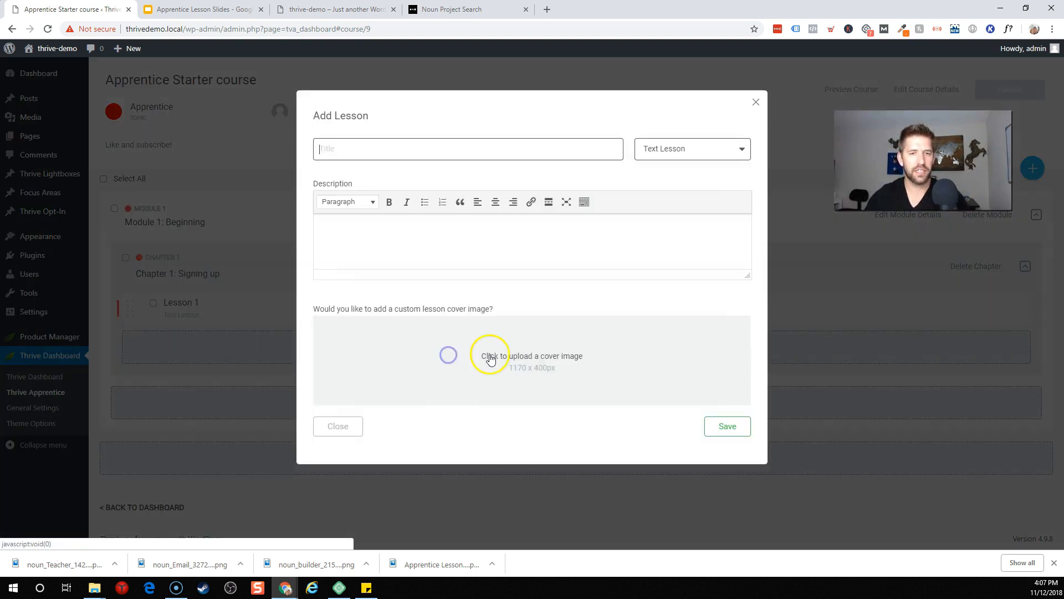
pyautogui.click(387, 149)
pyautogui.write('Lesson 2')
pyautogui.click(417, 254)
pyautogui.write('you get the idea')
pyautogui.click(582, 383)
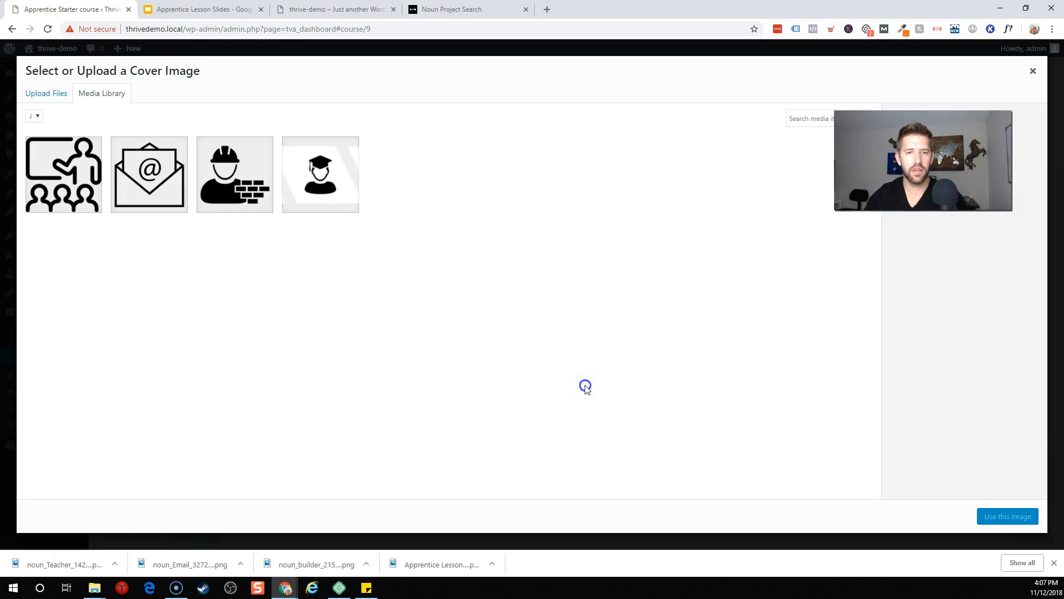
pyautogui.click(339, 191)
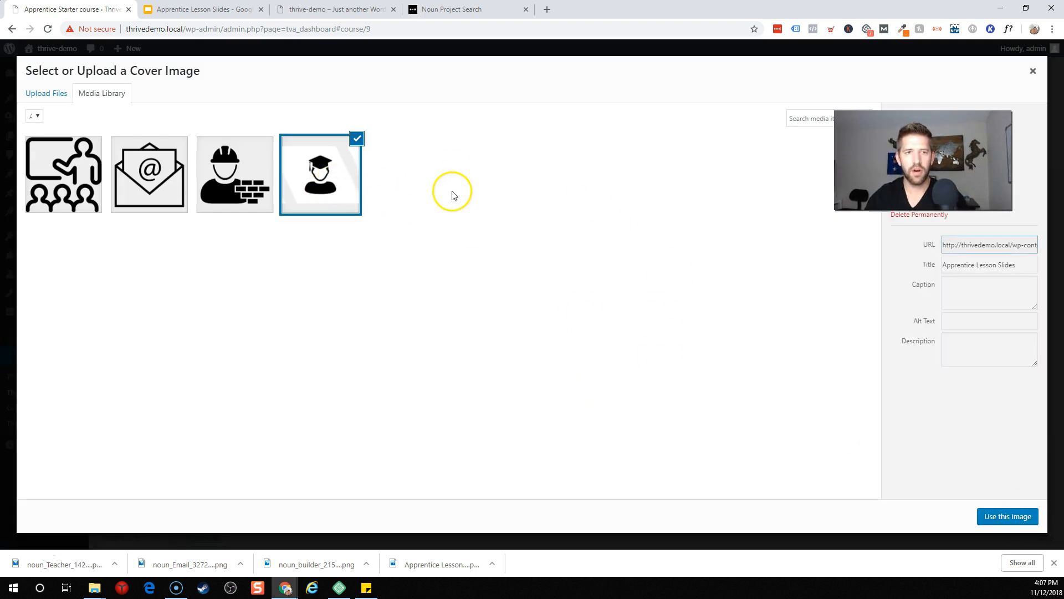
pyautogui.click(355, 180)
pyautogui.click(1033, 72)
# Step: Make Lesson 2 a Video Lesson with a Youtube source and the pasted YouTube link
pyautogui.click(669, 147)
pyautogui.click(657, 213)
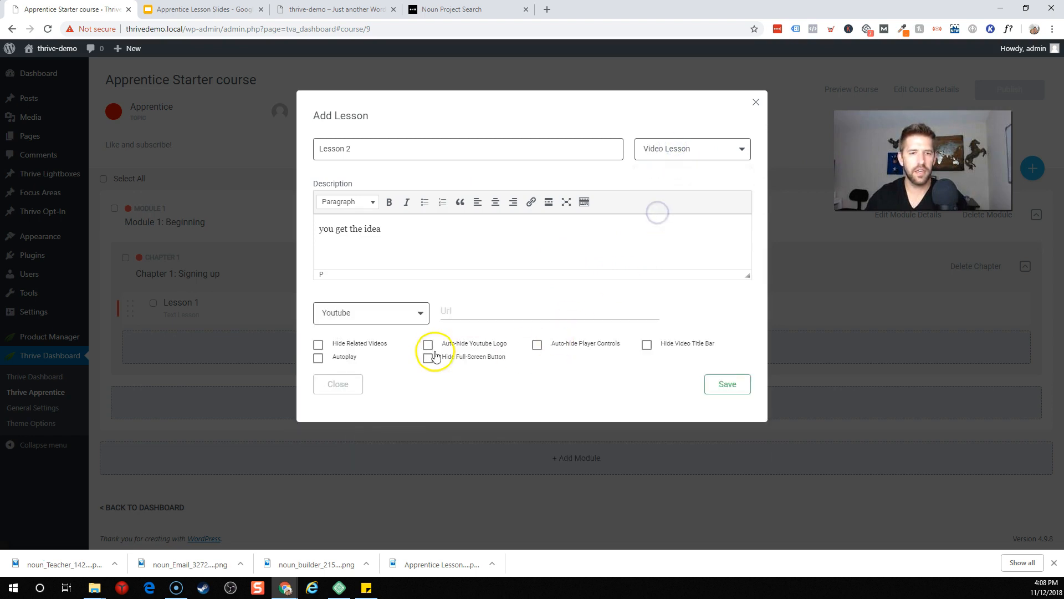
pyautogui.click(478, 314)
pyautogui.click(409, 314)
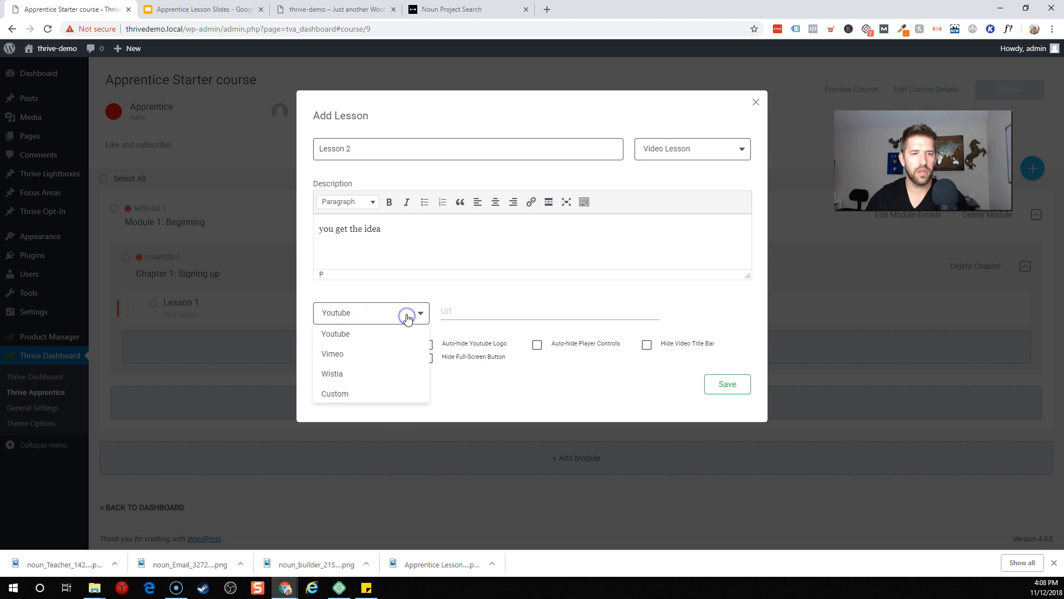
pyautogui.click(352, 397)
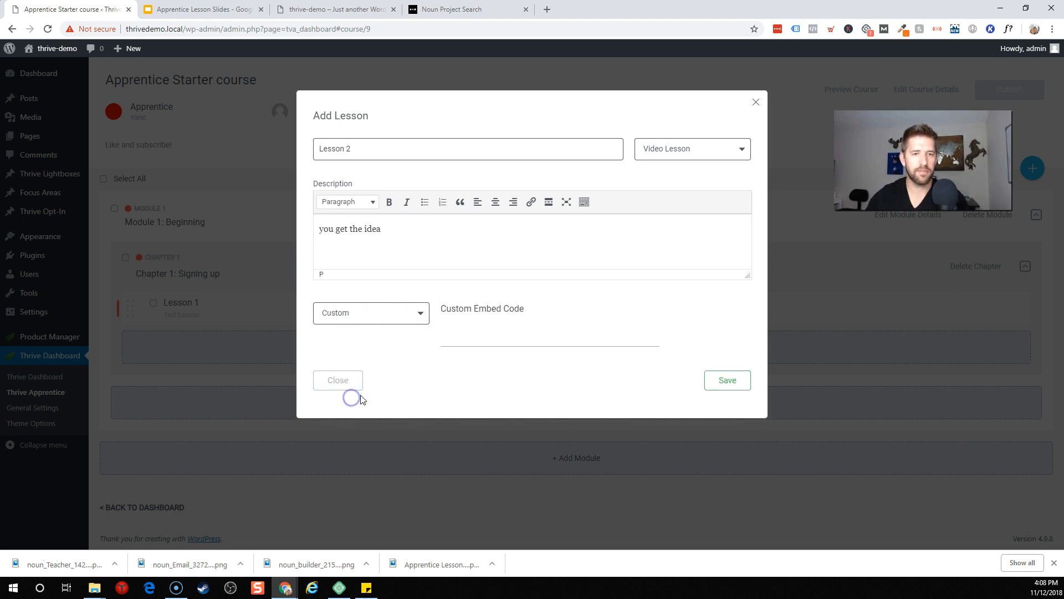
pyautogui.click(378, 317)
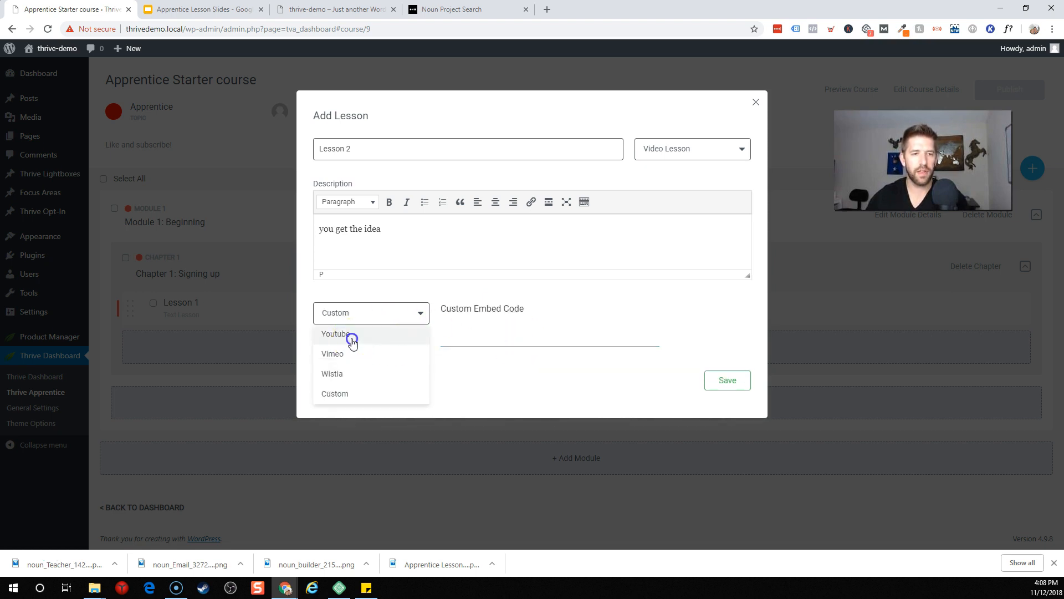
pyautogui.click(365, 342)
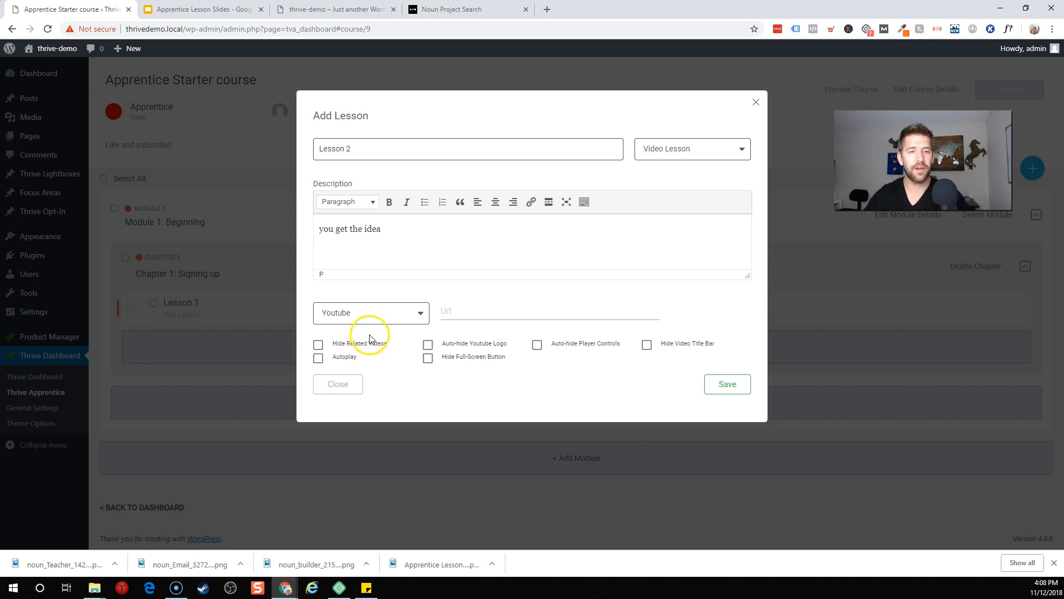
pyautogui.click(455, 313)
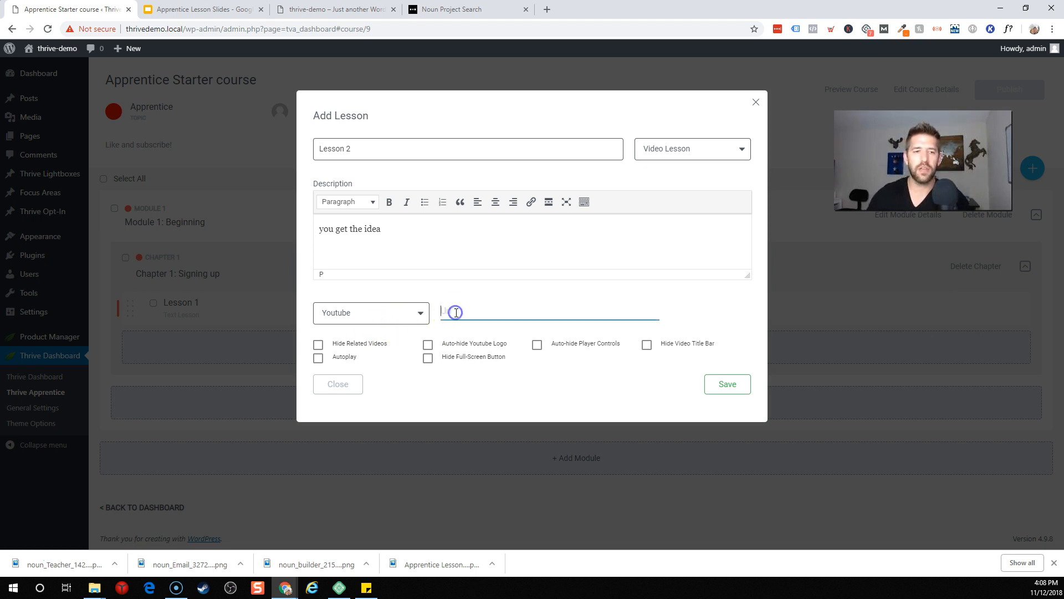
pyautogui.click(471, 313)
pyautogui.write('https://youtu.be/JD9-zGq4DoE')
pyautogui.click(685, 296)
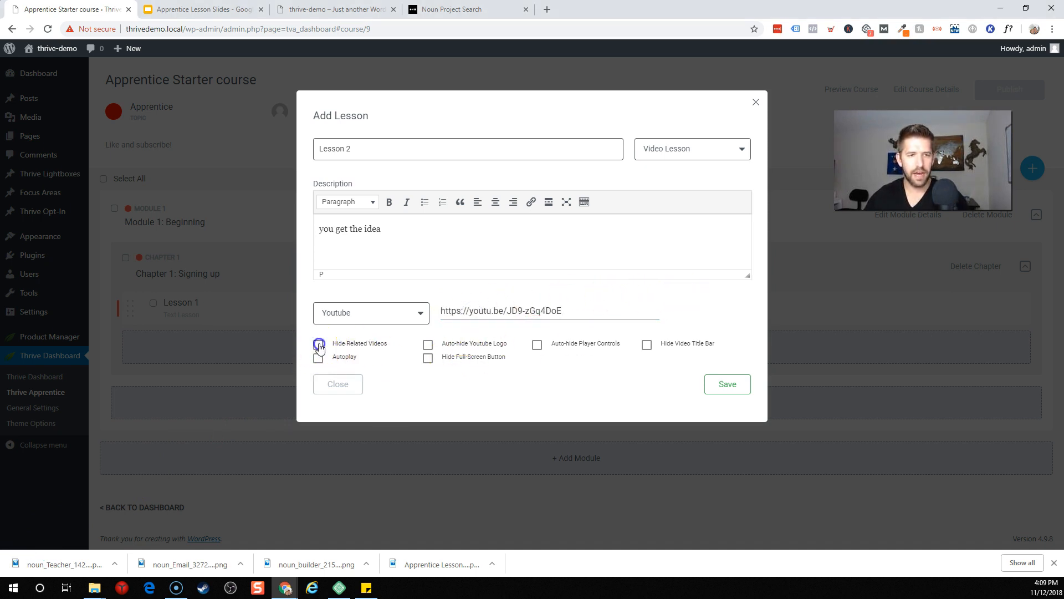
pyautogui.click(516, 350)
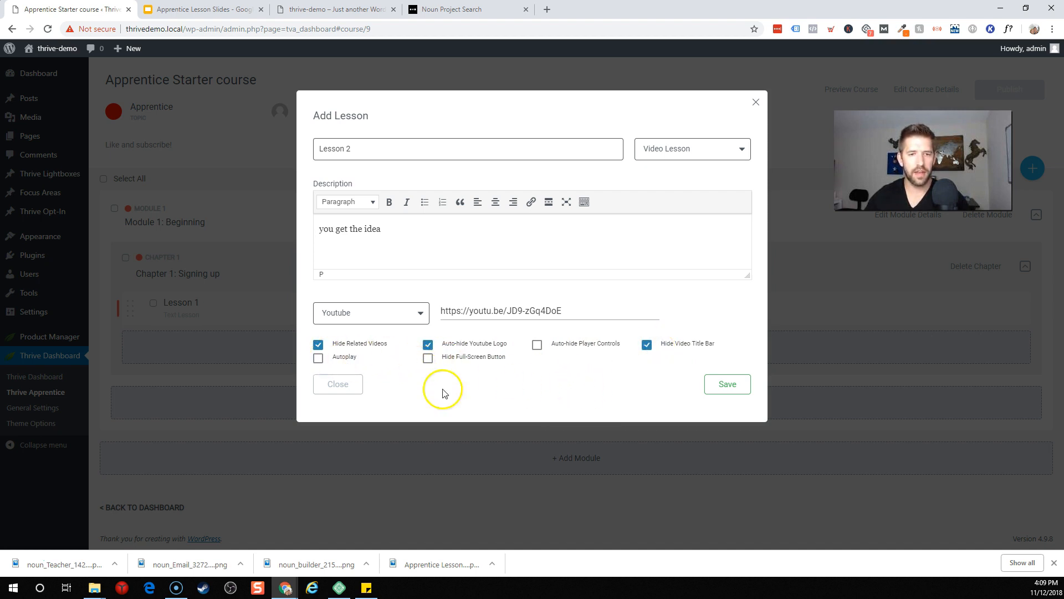
# Step: Save Lesson 2 and preview the course as visitors see it
pyautogui.click(729, 387)
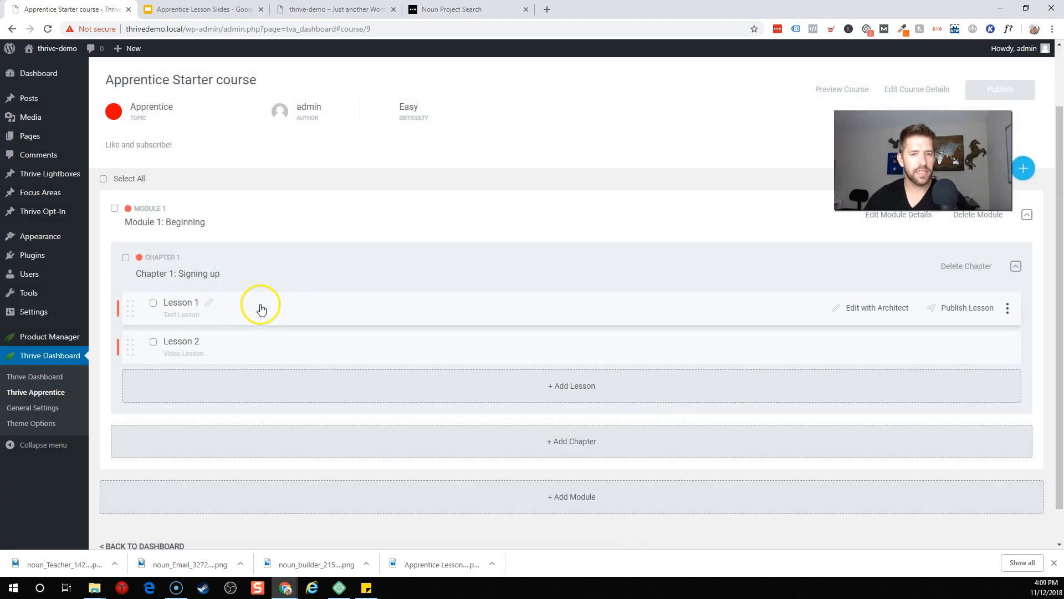
pyautogui.scroll(-1, 499, 438)
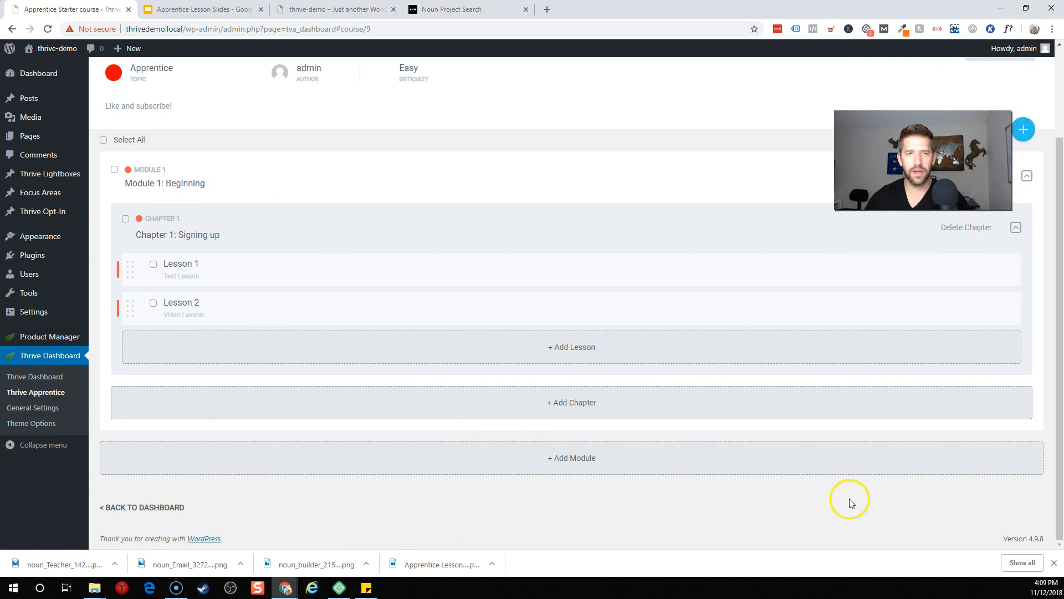
pyautogui.scroll(3, 850, 502)
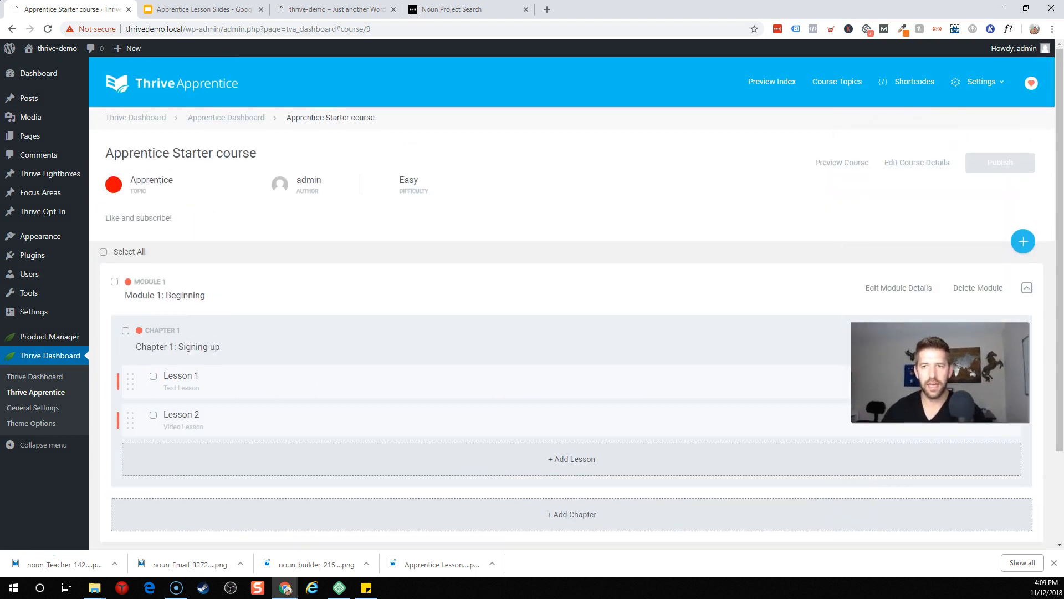
pyautogui.click(827, 164)
# Step: Select all course items, bulk-publish them, and open the course preview
pyautogui.scroll(-2, 416, 216)
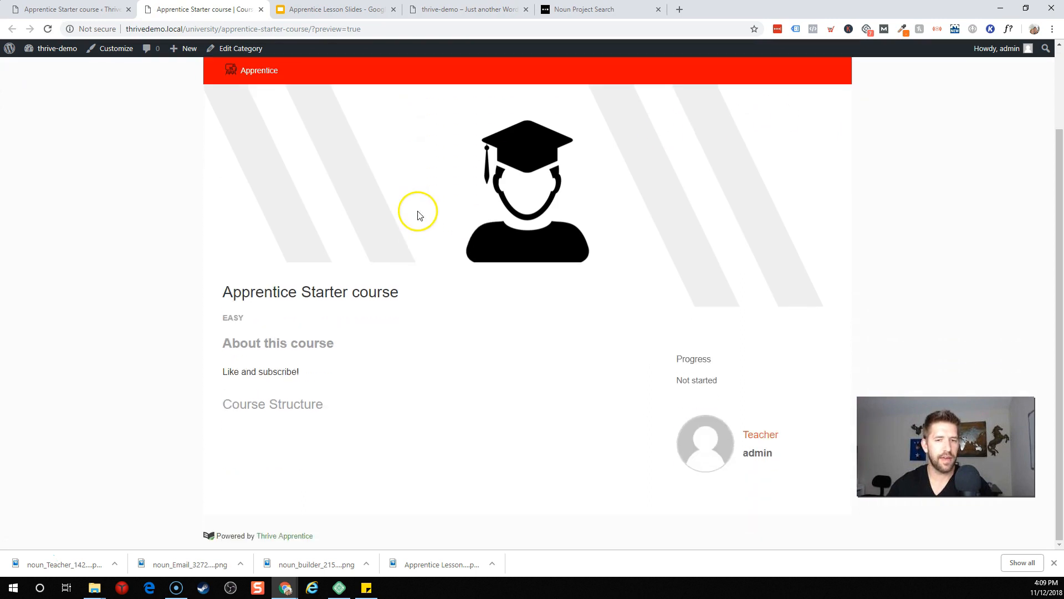
pyautogui.scroll(2, 405, 194)
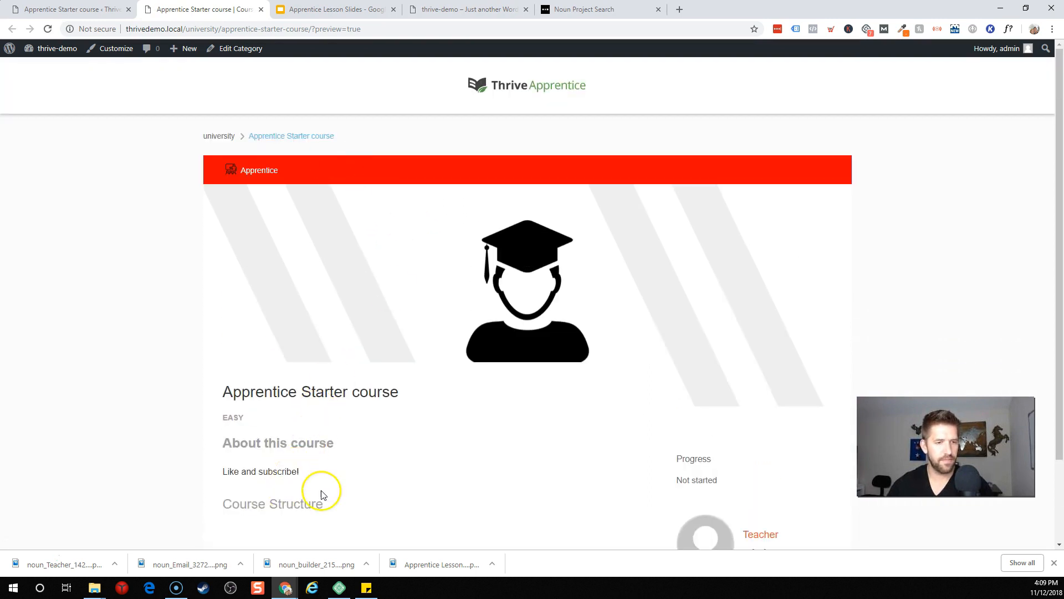
pyautogui.scroll(-2, 321, 493)
pyautogui.click(72, 10)
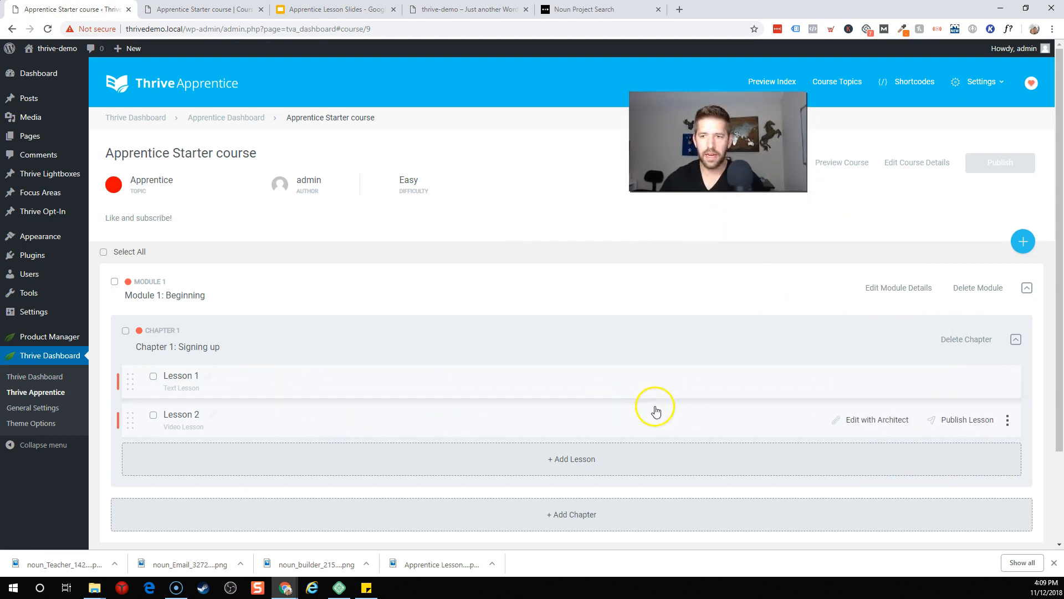
pyautogui.click(104, 253)
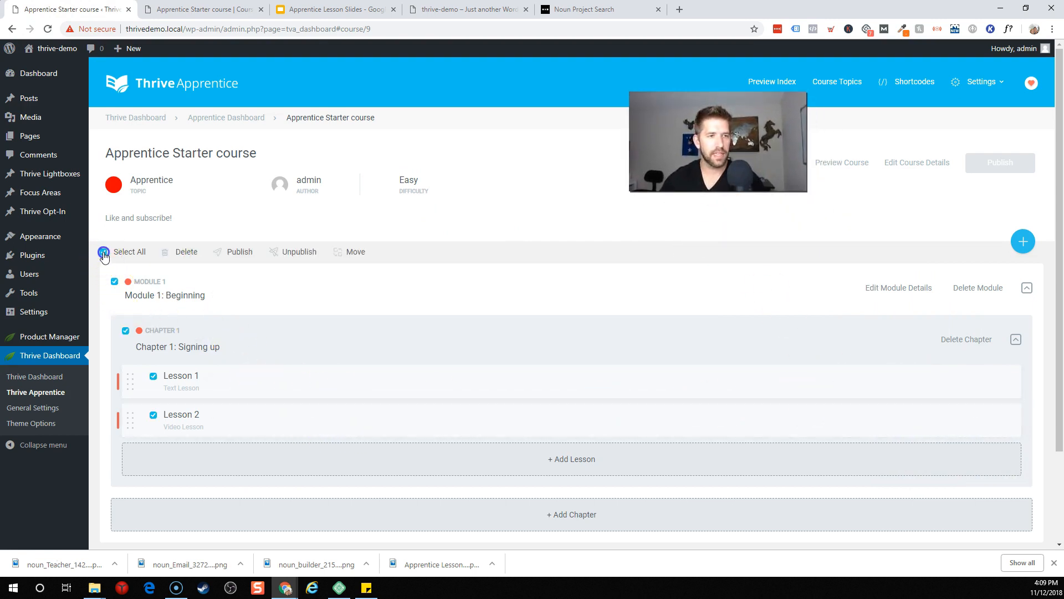
pyautogui.click(244, 256)
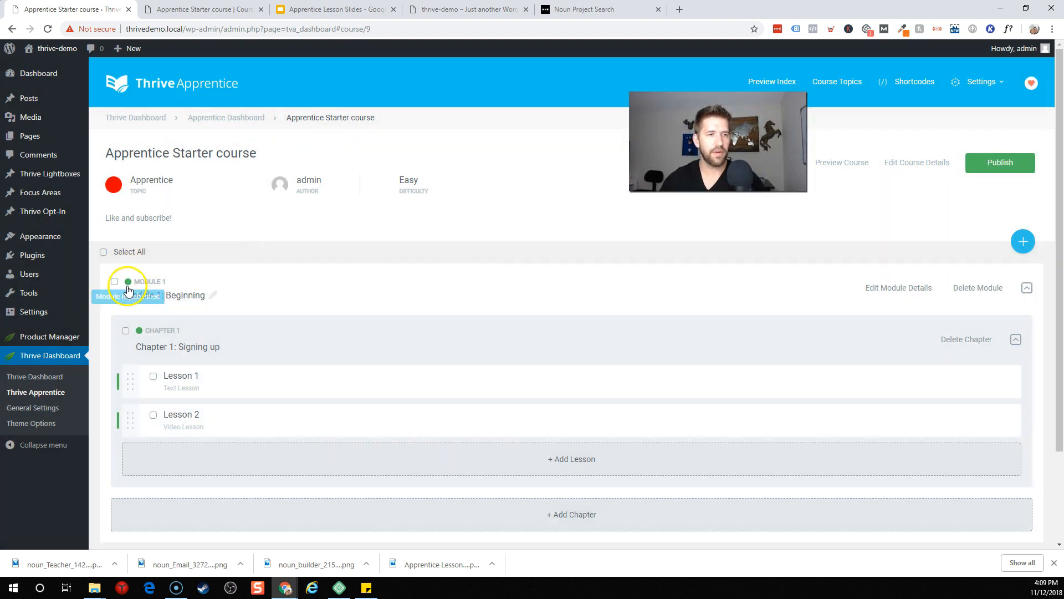
pyautogui.click(838, 162)
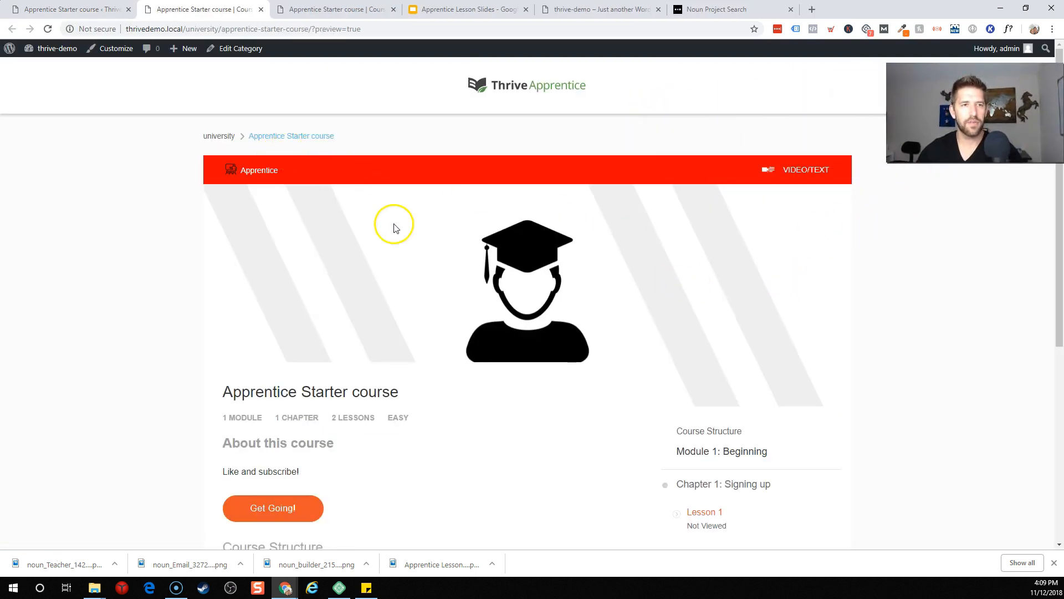
# Step: Start the Apprentice Starter course at Lesson 1 and continue to Lesson 2
pyautogui.scroll(-3, 659, 258)
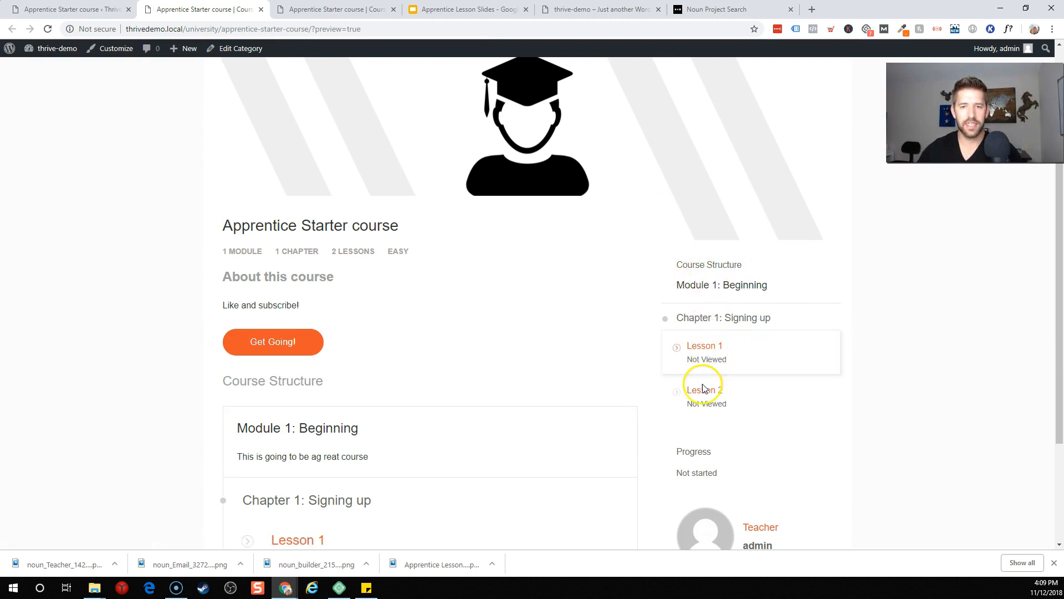
pyautogui.scroll(-1, 383, 388)
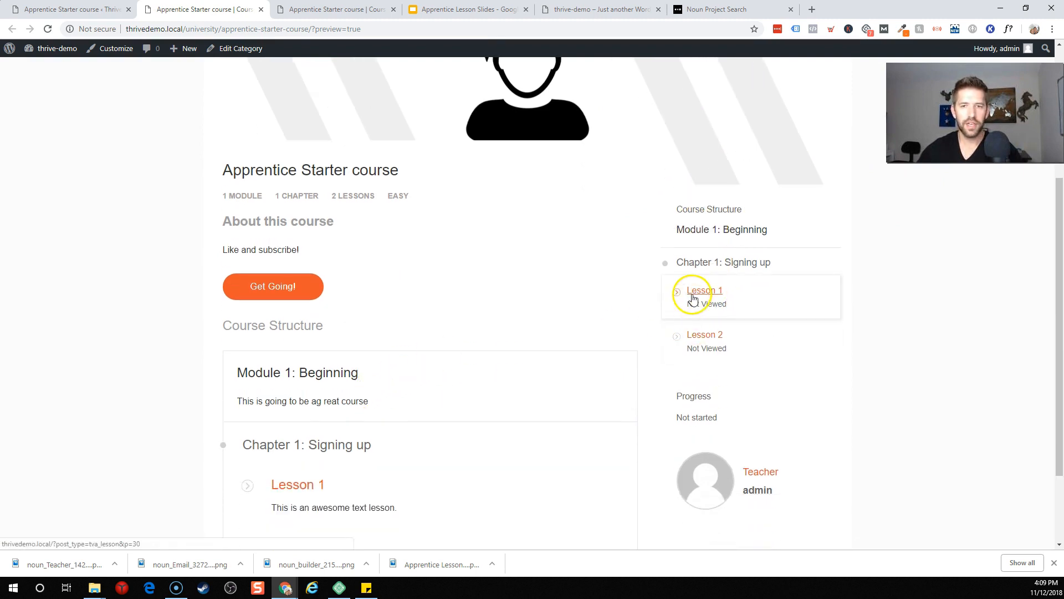
pyautogui.click(689, 305)
pyautogui.click(540, 334)
pyautogui.scroll(-2, 542, 337)
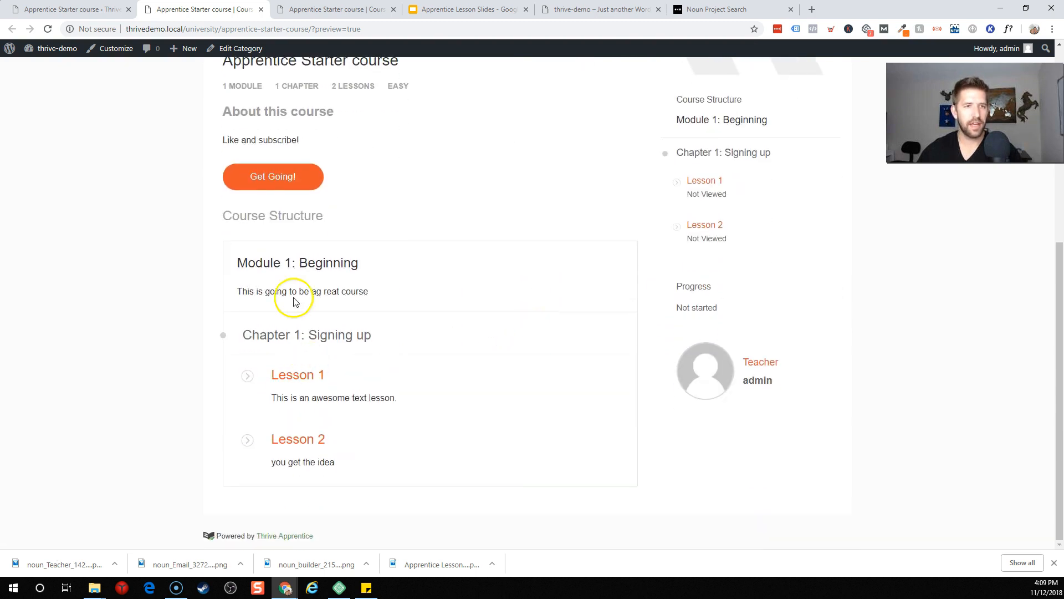
pyautogui.click(267, 172)
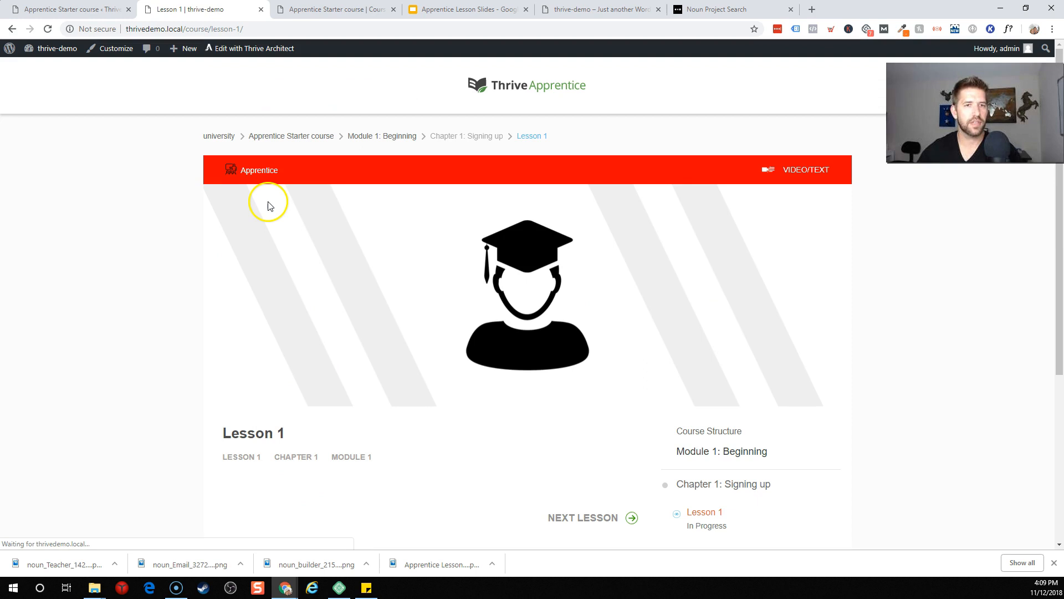
pyautogui.scroll(-2, 498, 189)
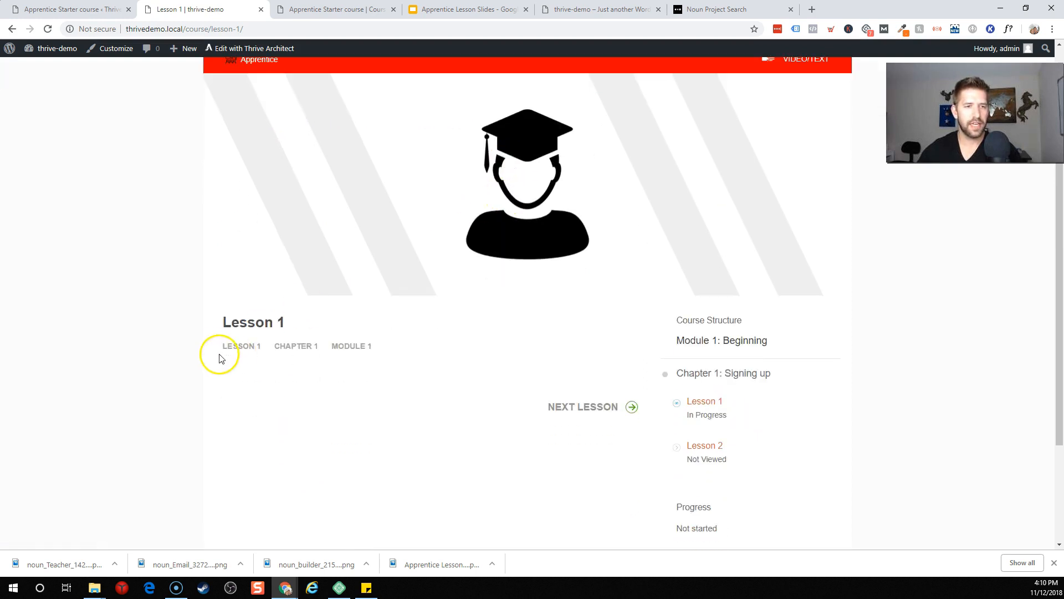
pyautogui.scroll(-2, 251, 350)
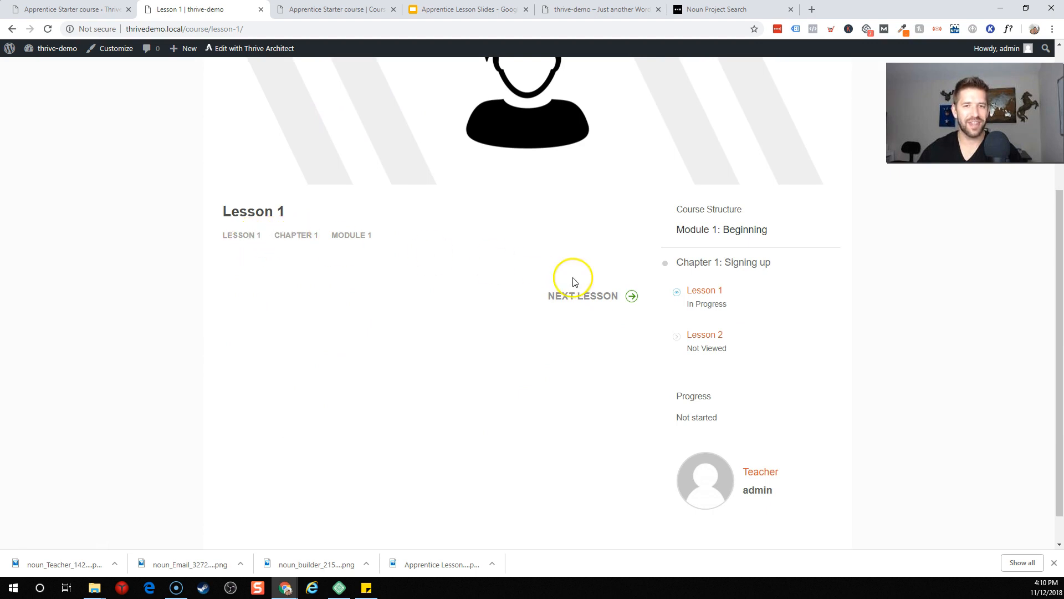
pyautogui.click(608, 303)
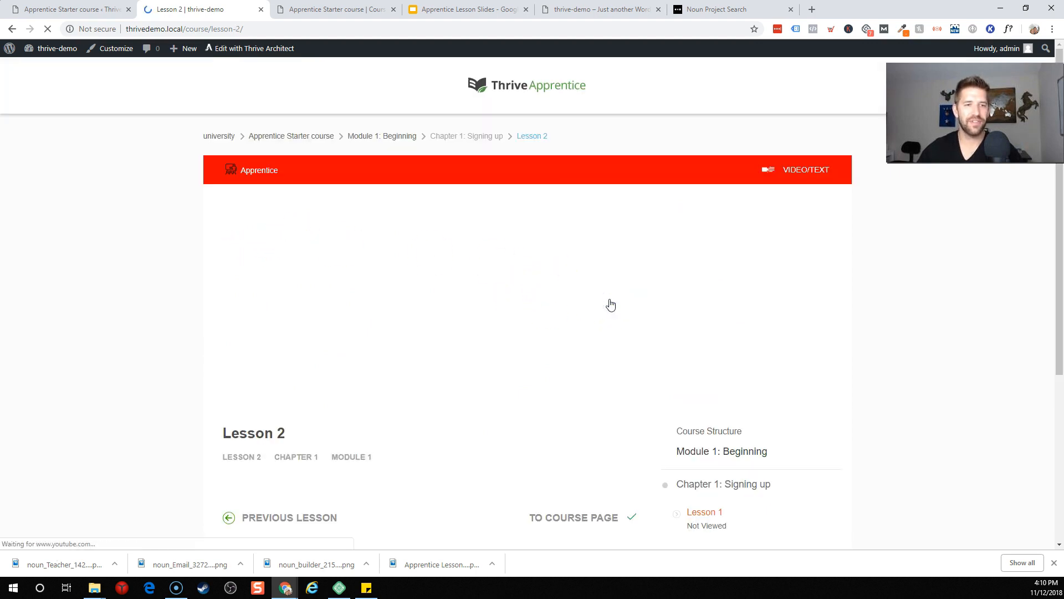
# Step: Play the Lesson 2 YouTube video, then pause it
pyautogui.click(543, 320)
pyautogui.scroll(-3, 742, 292)
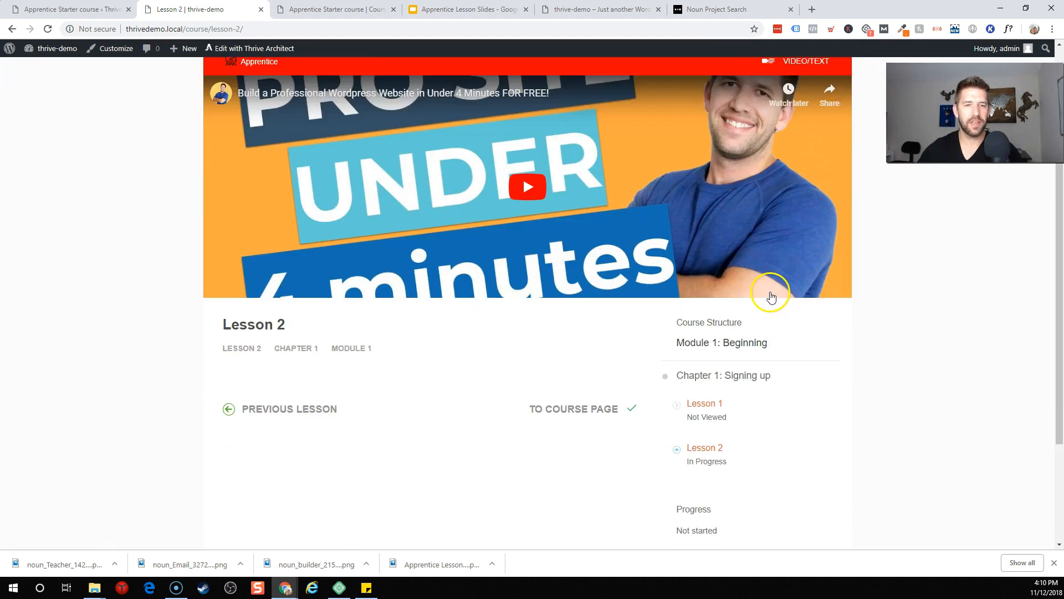
pyautogui.scroll(3, 854, 321)
pyautogui.click(530, 304)
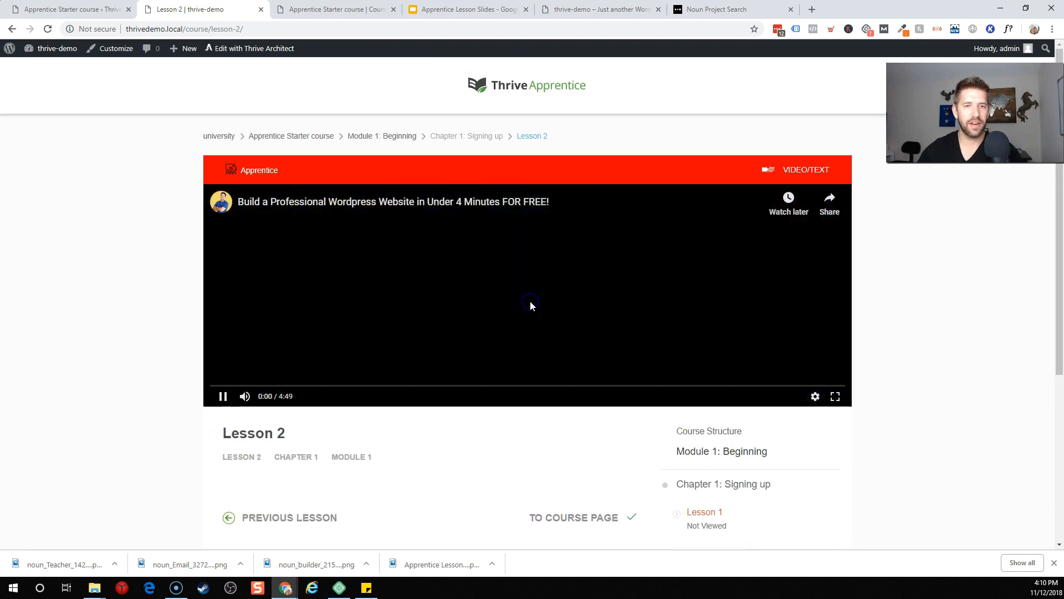
pyautogui.click(531, 305)
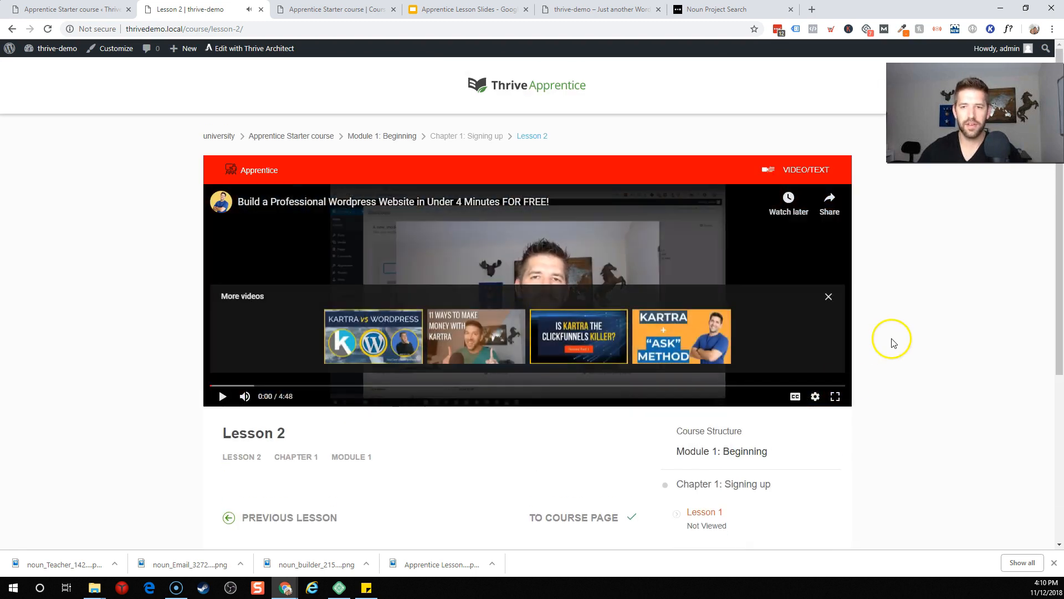
# Step: Open Lesson 1 in Thrive Architect and add a paragraph: 'This is where you build out your course content.'
pyautogui.click(77, 8)
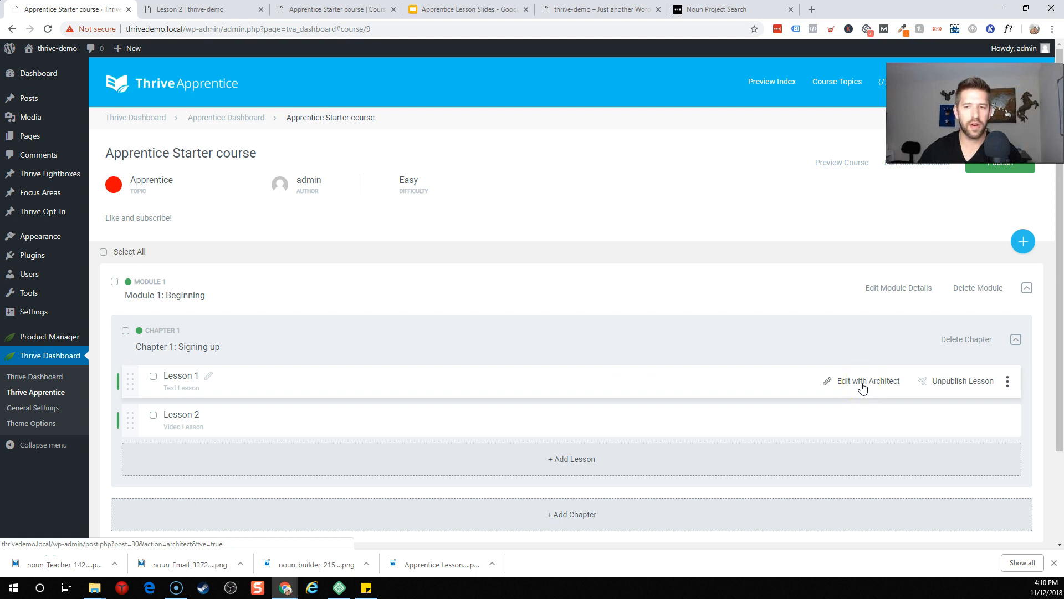
pyautogui.click(862, 386)
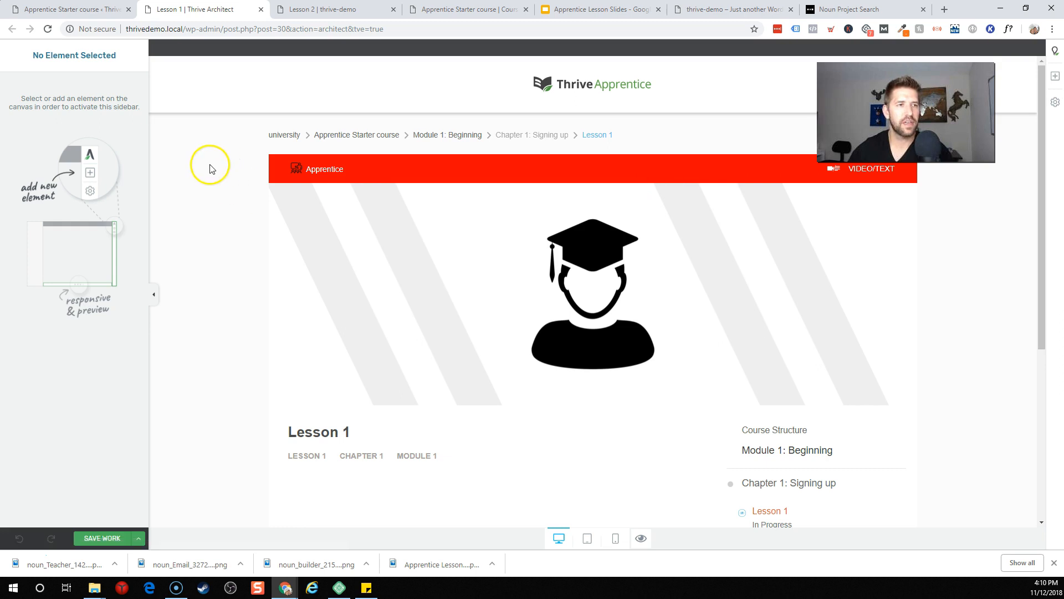
pyautogui.click(1054, 77)
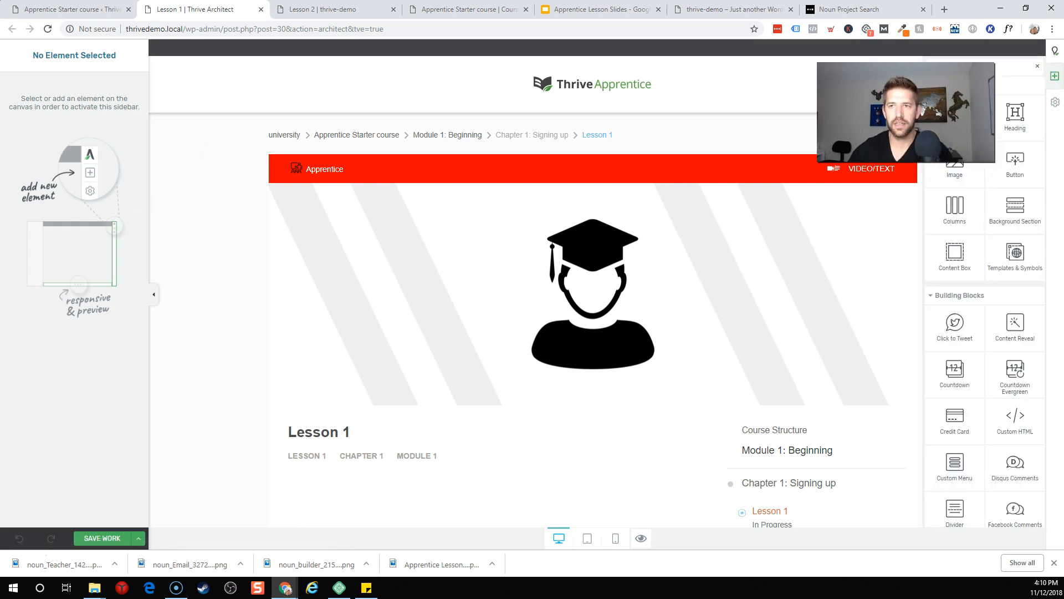
pyautogui.moveTo(954, 118); pyautogui.dragTo(630, 392)
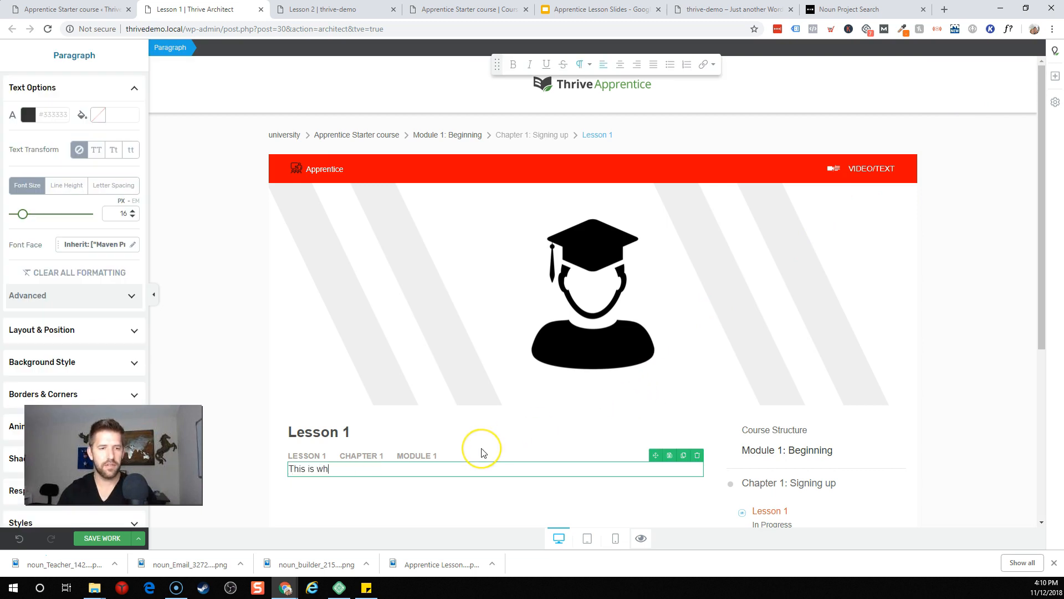
pyautogui.write('content.')
pyautogui.press('Return')
pyautogui.scroll(-1, 566, 395)
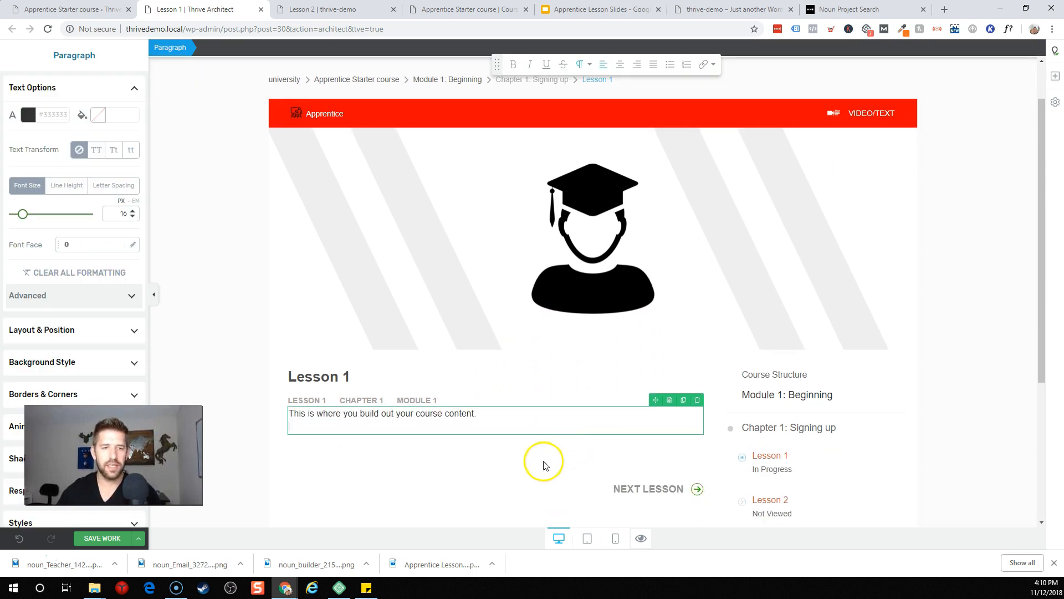
pyautogui.click(544, 461)
# Step: Add a Click to Tweet box below the course-content paragraph
pyautogui.click(1055, 76)
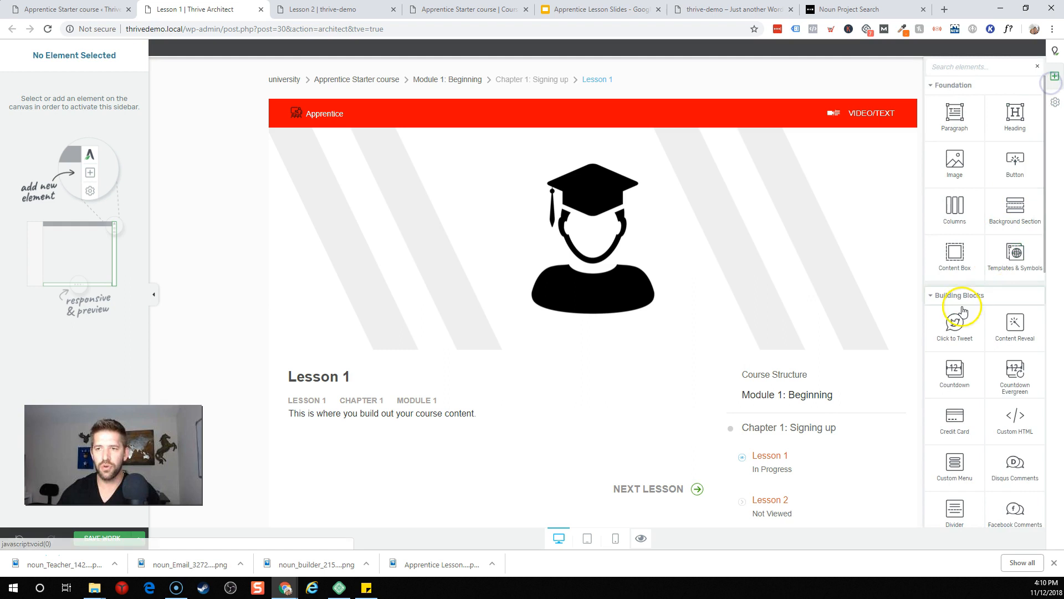
pyautogui.moveTo(953, 227); pyautogui.dragTo(448, 441)
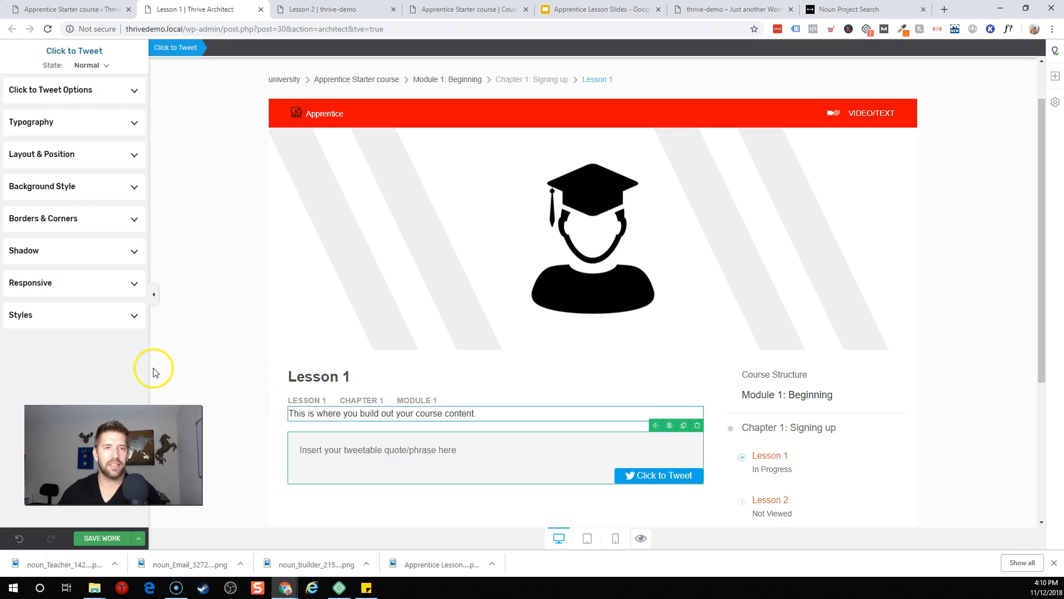
pyautogui.scroll(-4, 551, 286)
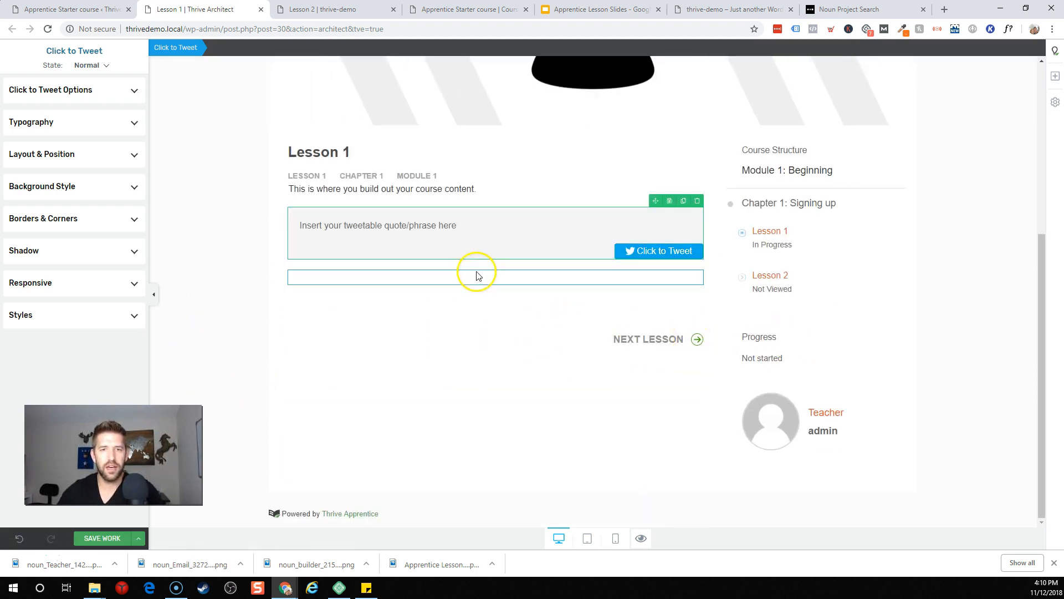
pyautogui.scroll(5, 536, 338)
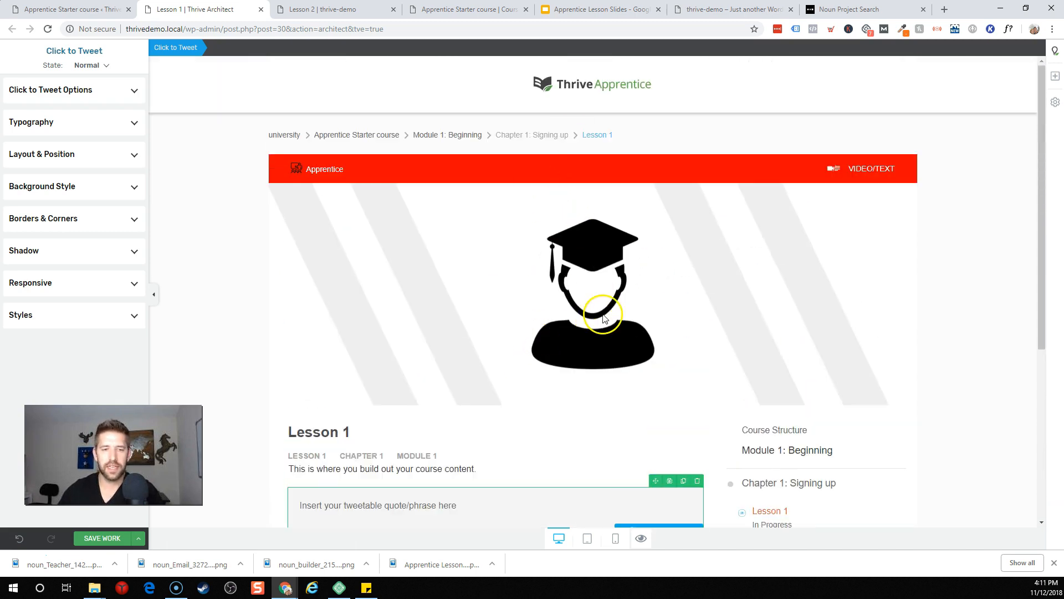
pyautogui.scroll(-4, 604, 317)
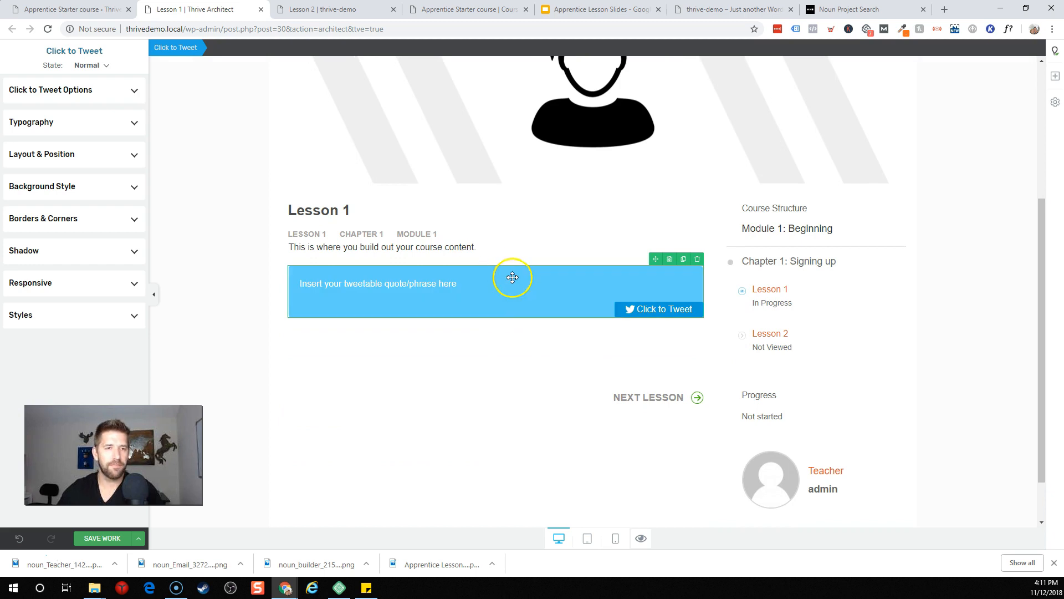
# Step: Drop a Call to Action block under the tweet box
pyautogui.click(1054, 75)
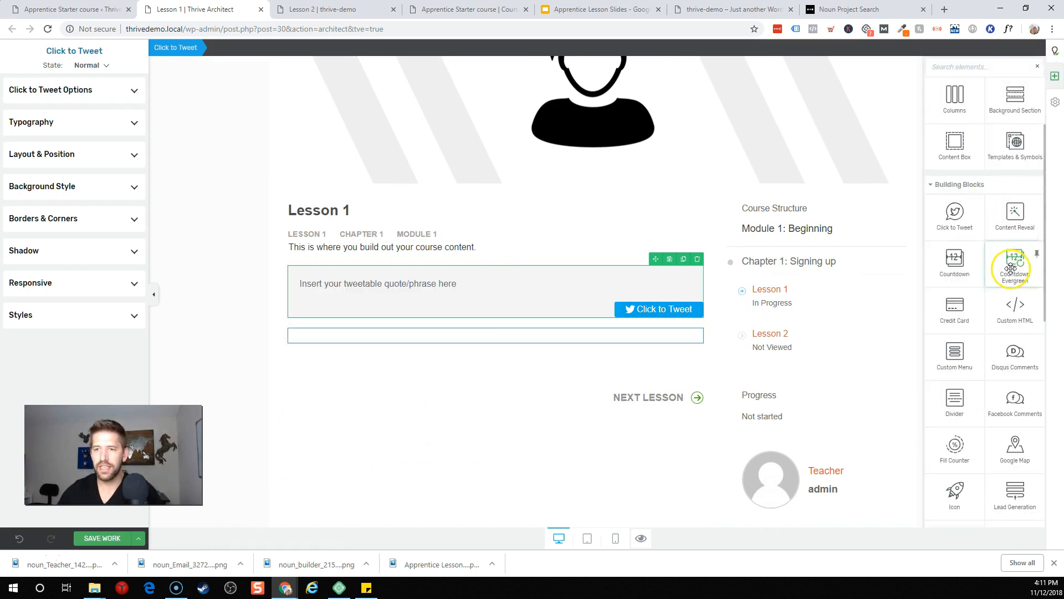
pyautogui.scroll(-10, 998, 288)
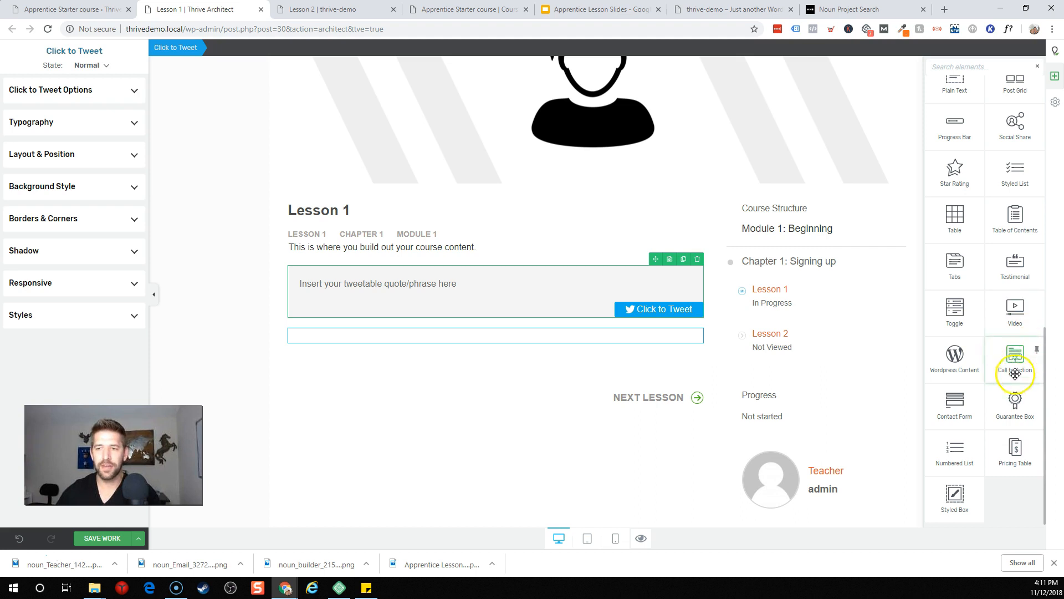
pyautogui.moveTo(1012, 382); pyautogui.dragTo(486, 338)
# Step: Insert the Minimal 3 call-to-action template
pyautogui.click(460, 225)
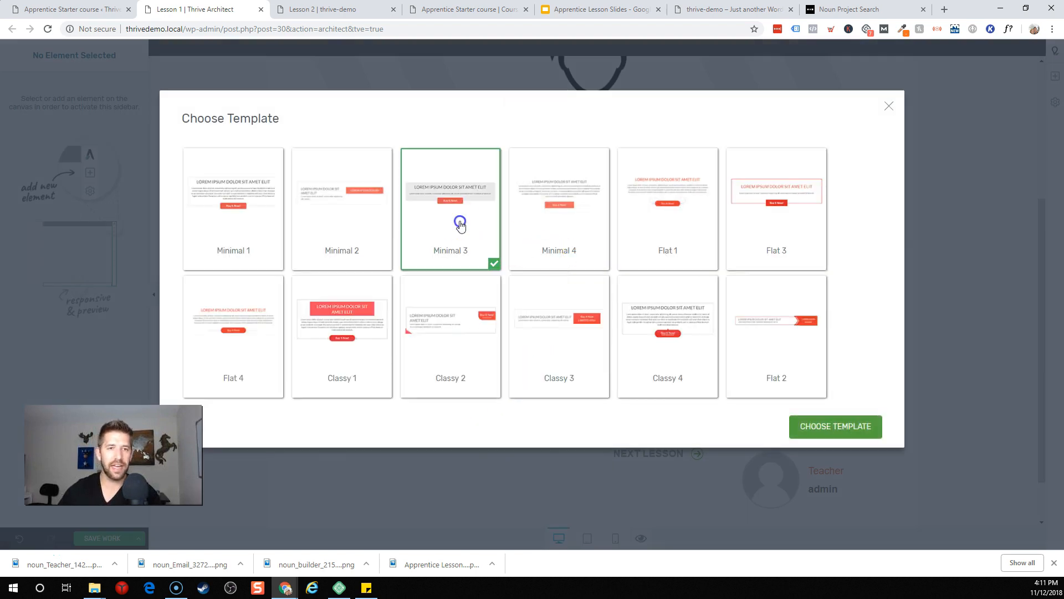
pyautogui.click(831, 425)
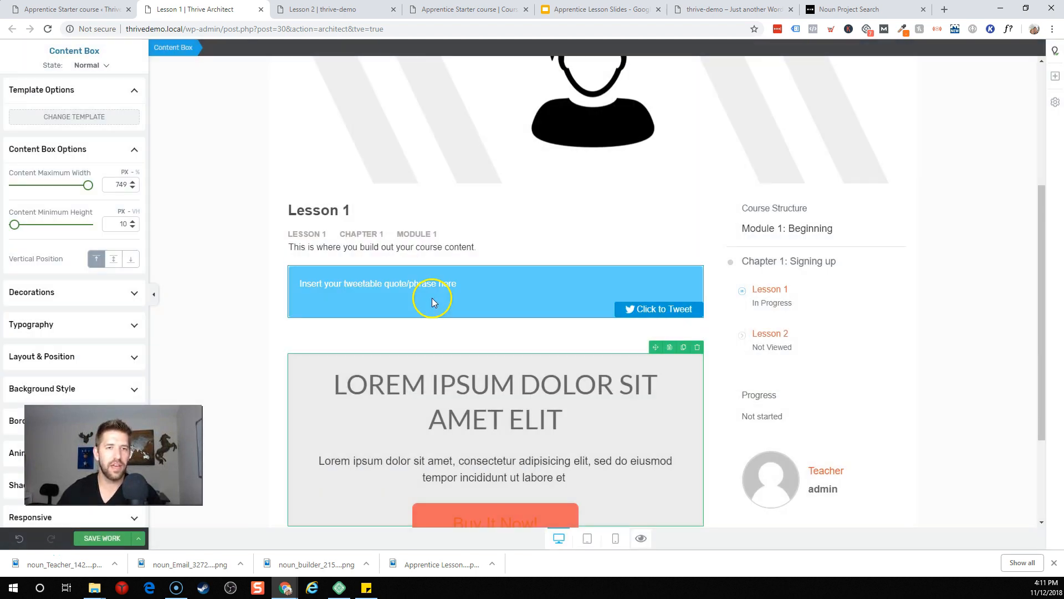
pyautogui.scroll(-2, 433, 317)
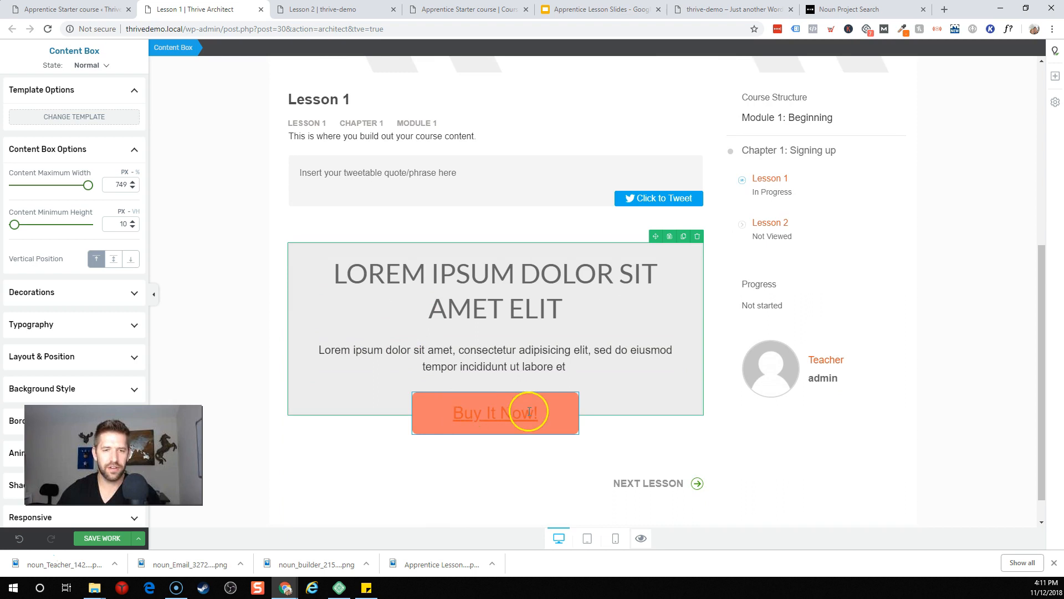
# Step: Add an evergreen countdown to the box and set its top margin to 107, below Buy It Now
pyautogui.click(1055, 76)
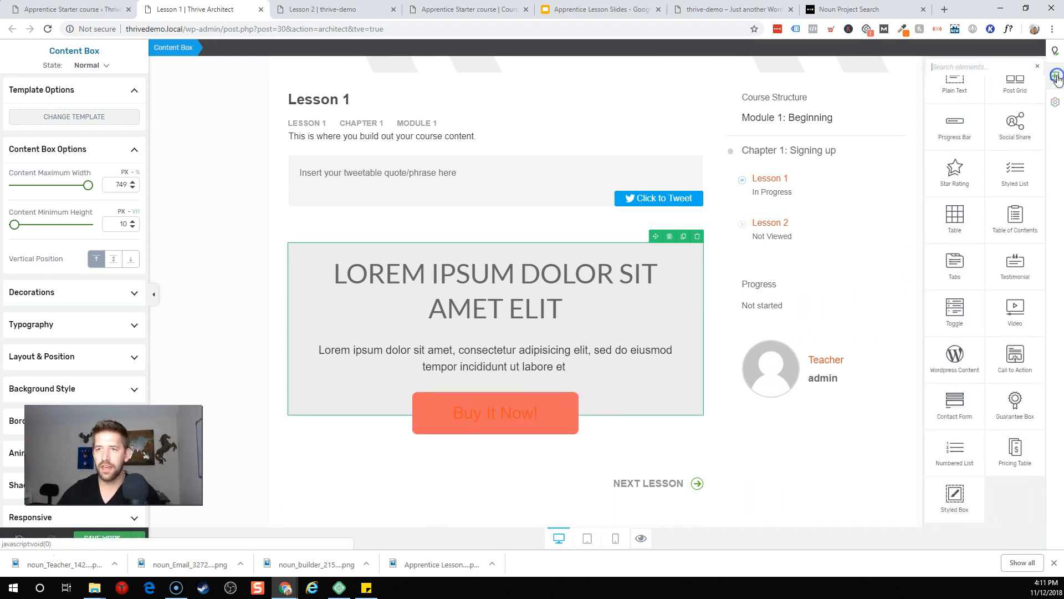
pyautogui.scroll(5, 997, 366)
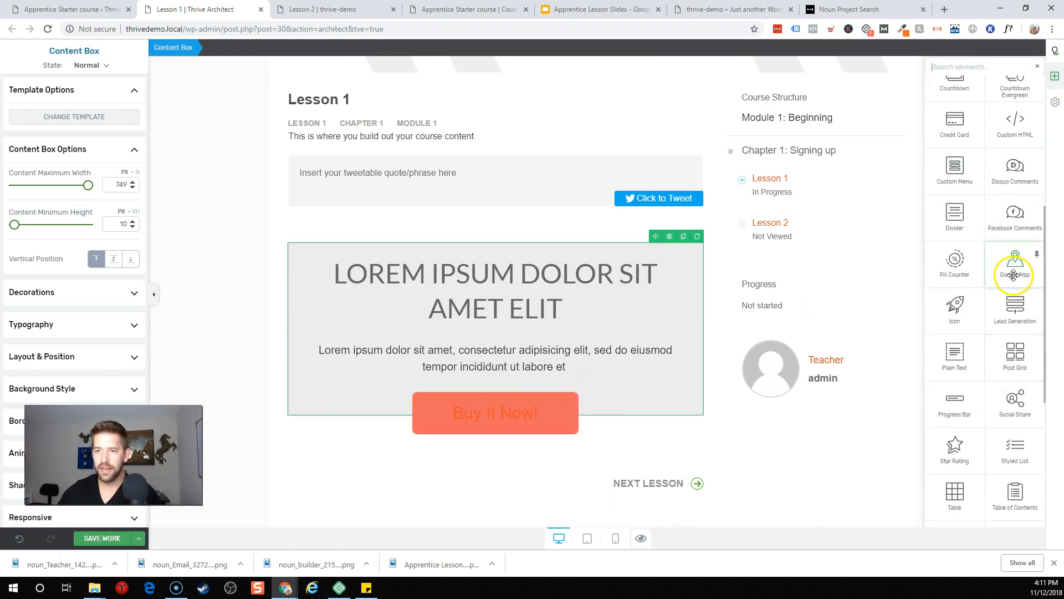
pyautogui.scroll(4, 1013, 280)
pyautogui.moveTo(1024, 301); pyautogui.dragTo(634, 425)
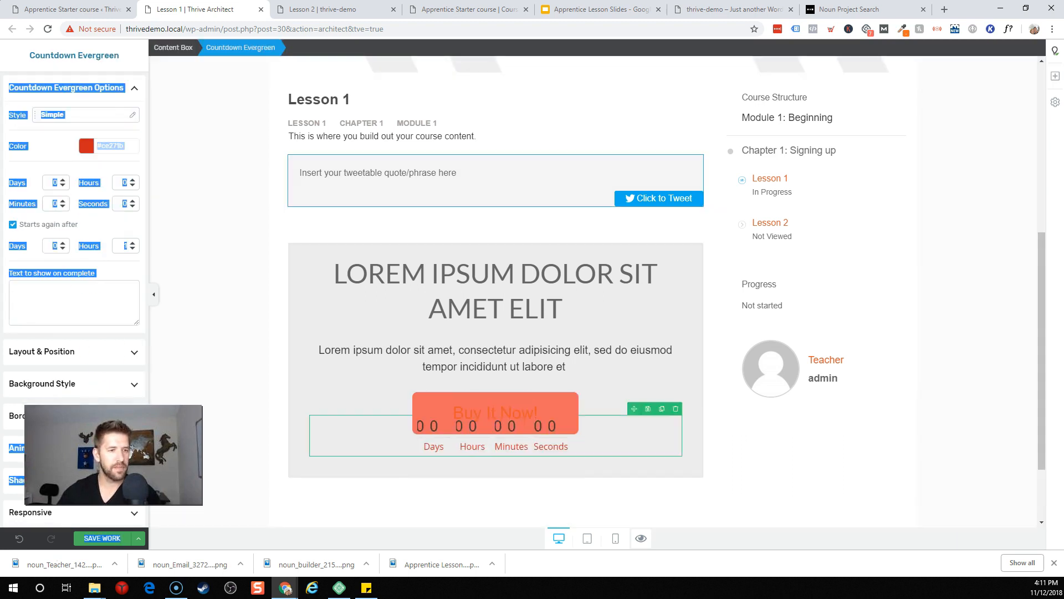
pyautogui.click(232, 300)
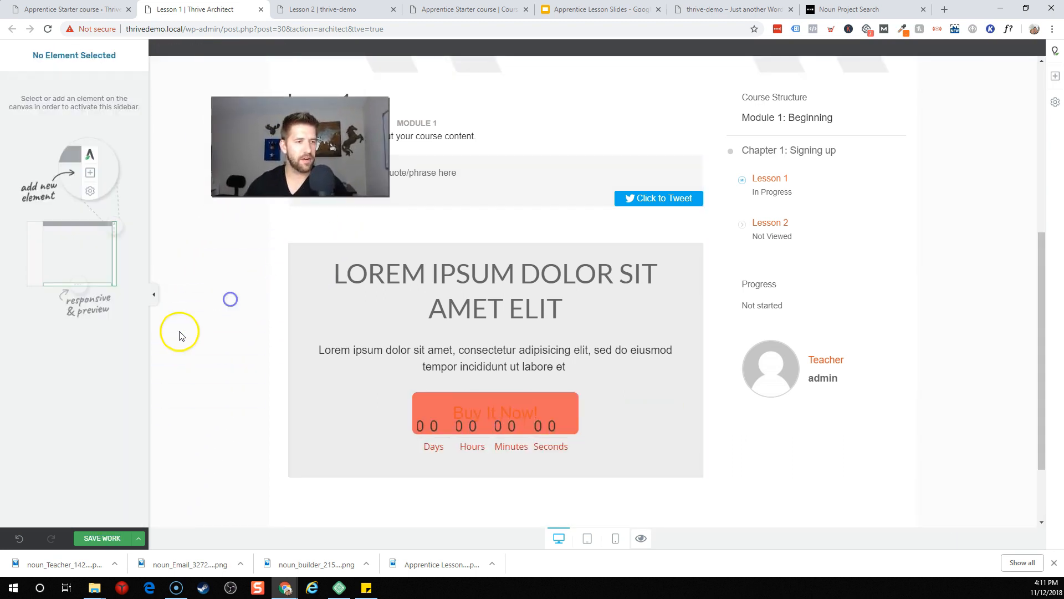
pyautogui.click(413, 434)
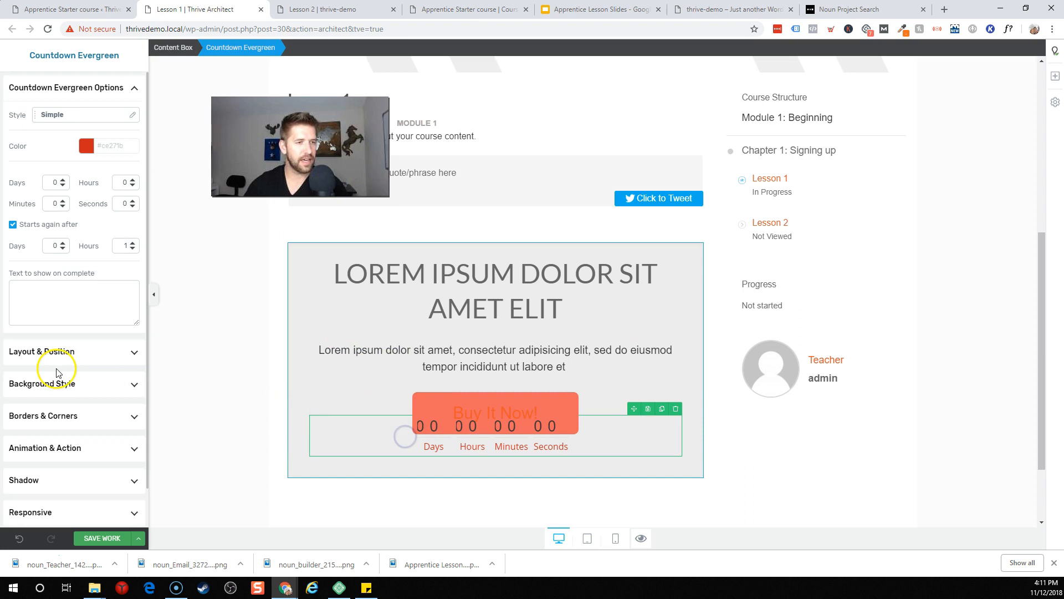
pyautogui.click(72, 355)
pyautogui.moveTo(78, 176); pyautogui.dragTo(96, 89)
pyautogui.click(249, 399)
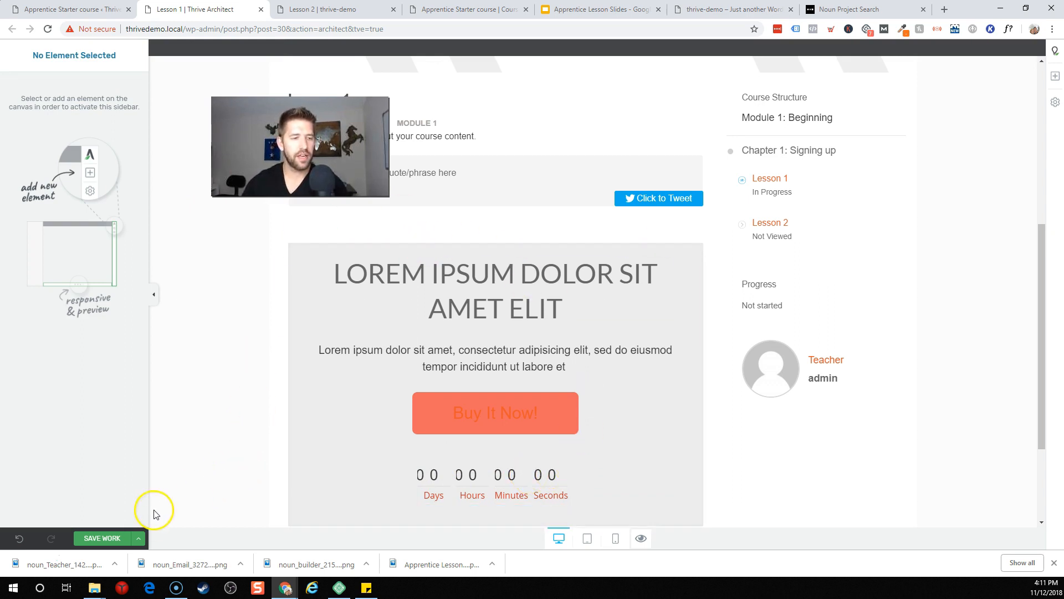
pyautogui.click(138, 538)
# Step: Save Lesson 1 and review its front-end preview
pyautogui.click(82, 521)
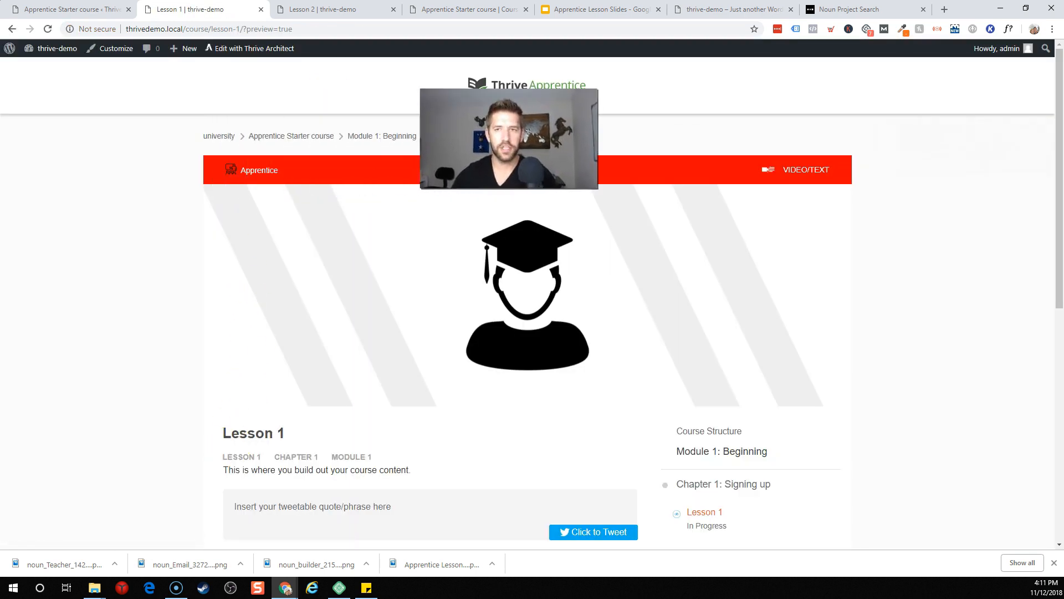
pyautogui.scroll(-5, 593, 325)
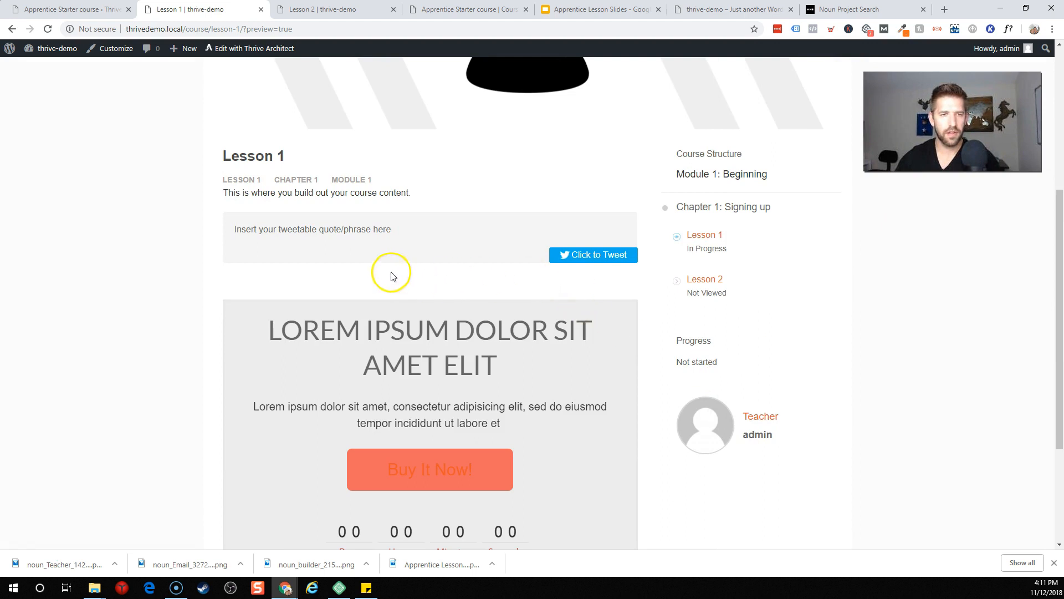
pyautogui.scroll(-3, 399, 280)
pyautogui.scroll(4, 488, 291)
pyautogui.scroll(2, 537, 288)
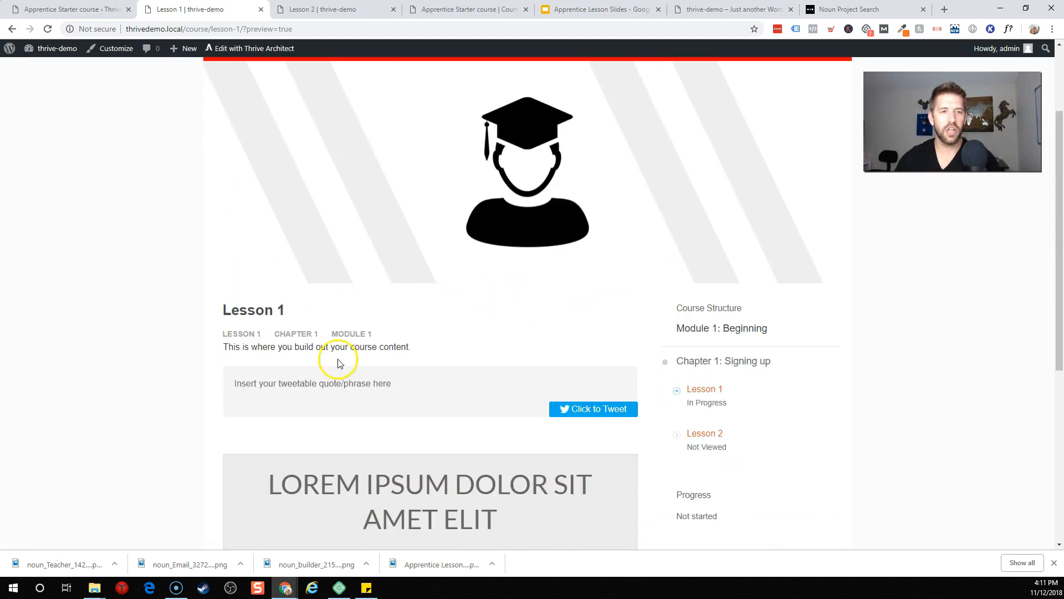
pyautogui.scroll(2, 442, 320)
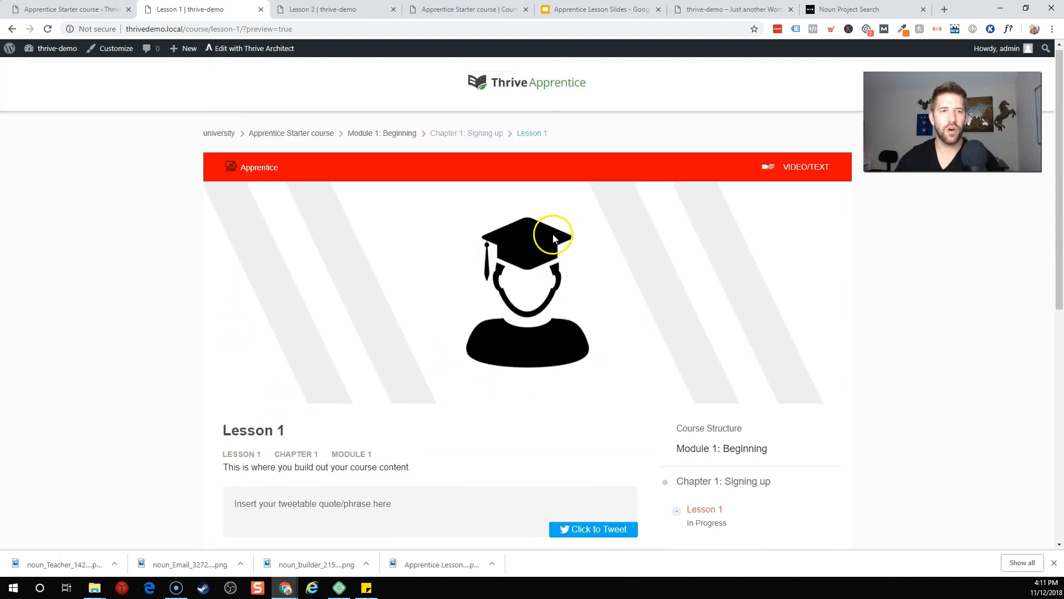
# Step: Return to the Apprentice Starter course admin page and launch Preview Course
pyautogui.click(49, 9)
pyautogui.click(608, 278)
pyautogui.scroll(-2, 727, 274)
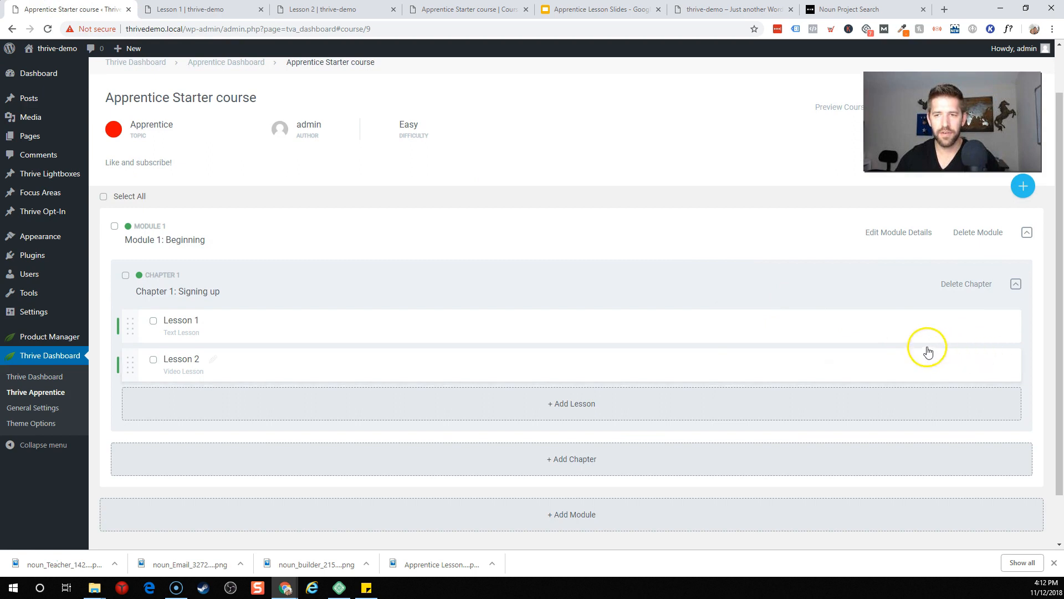
pyautogui.scroll(-2, 926, 350)
pyautogui.scroll(4, 855, 309)
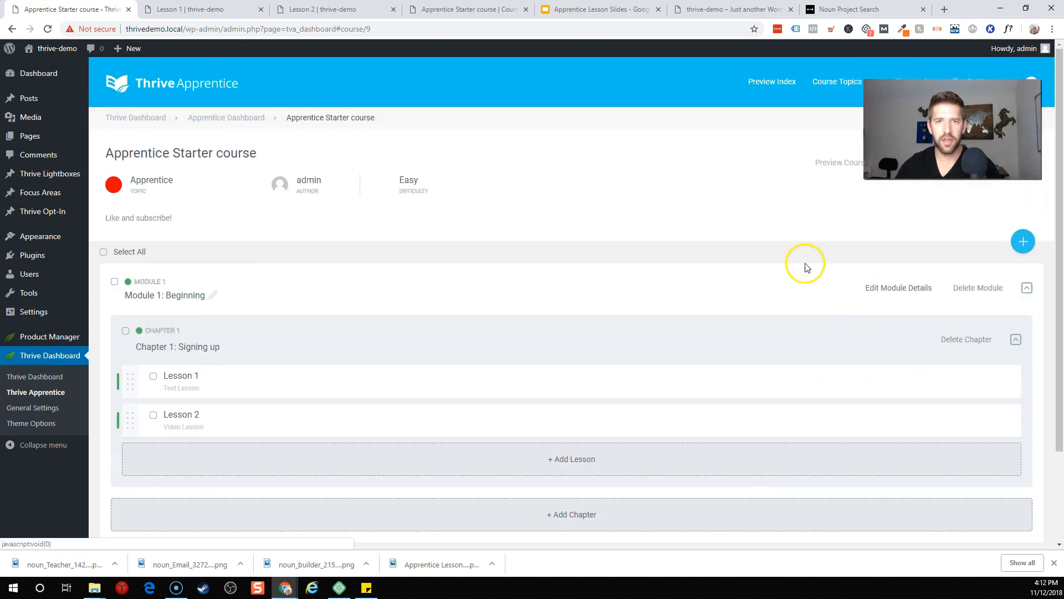
pyautogui.click(851, 166)
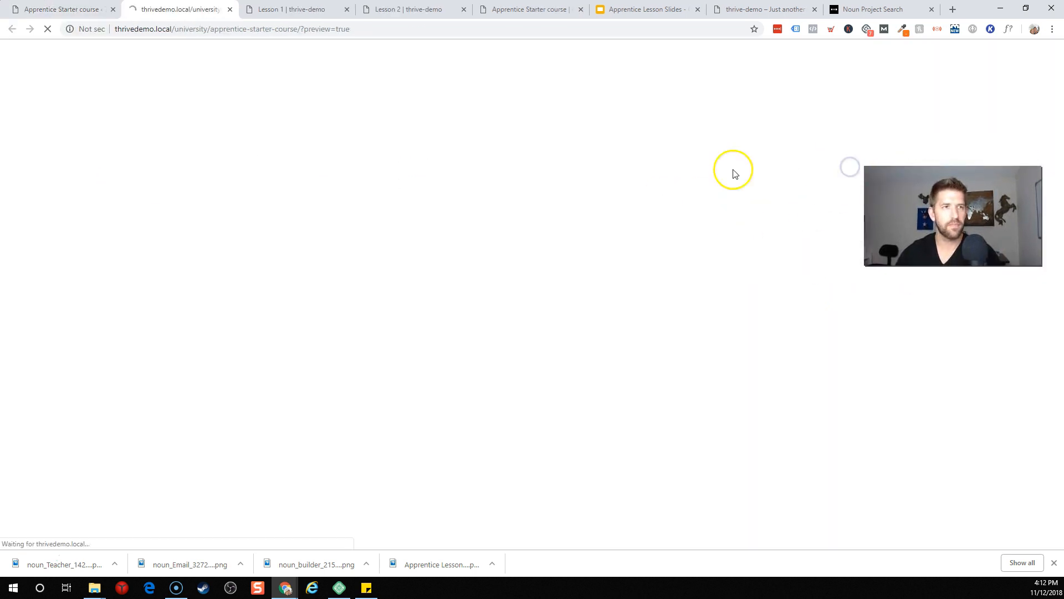
# Step: Review Lesson 1's tweet box and countdown in the preview, then continue to Lesson 2
pyautogui.scroll(-4, 429, 355)
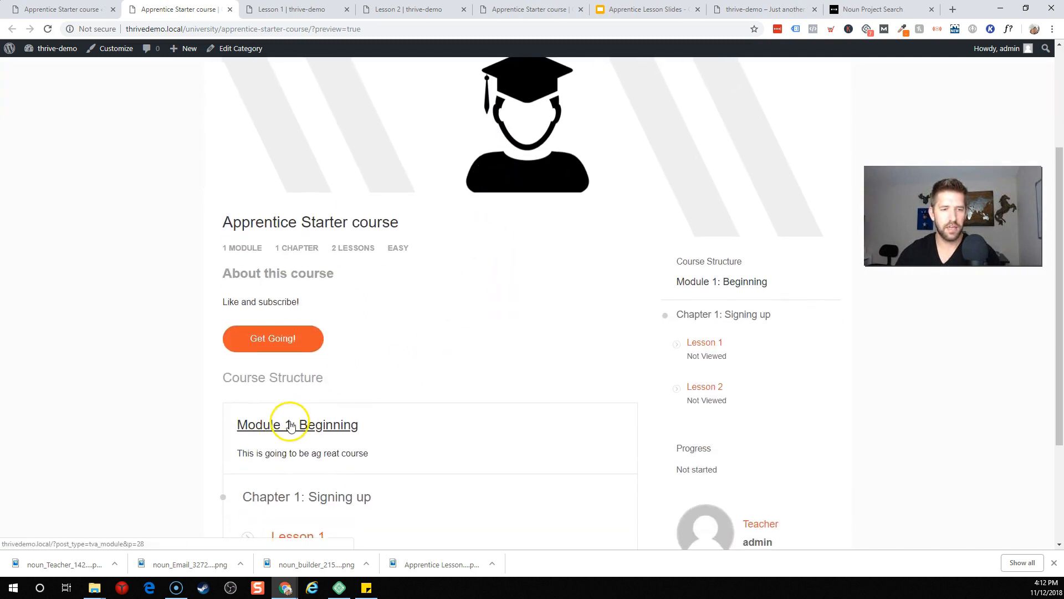
pyautogui.scroll(-2, 297, 429)
pyautogui.scroll(-5, 399, 363)
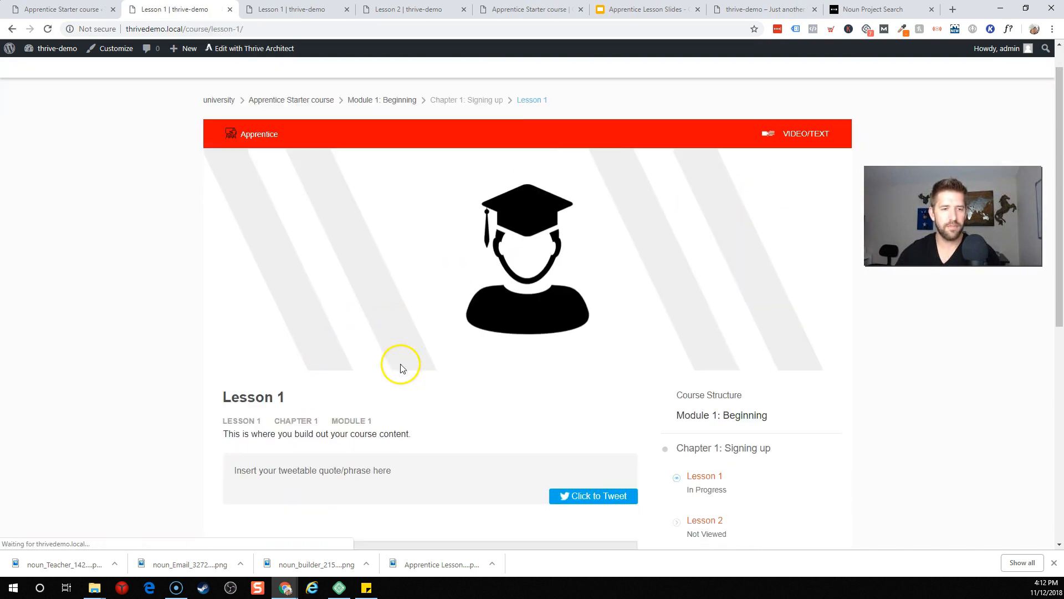
pyautogui.scroll(-3, 576, 288)
pyautogui.scroll(5, 627, 327)
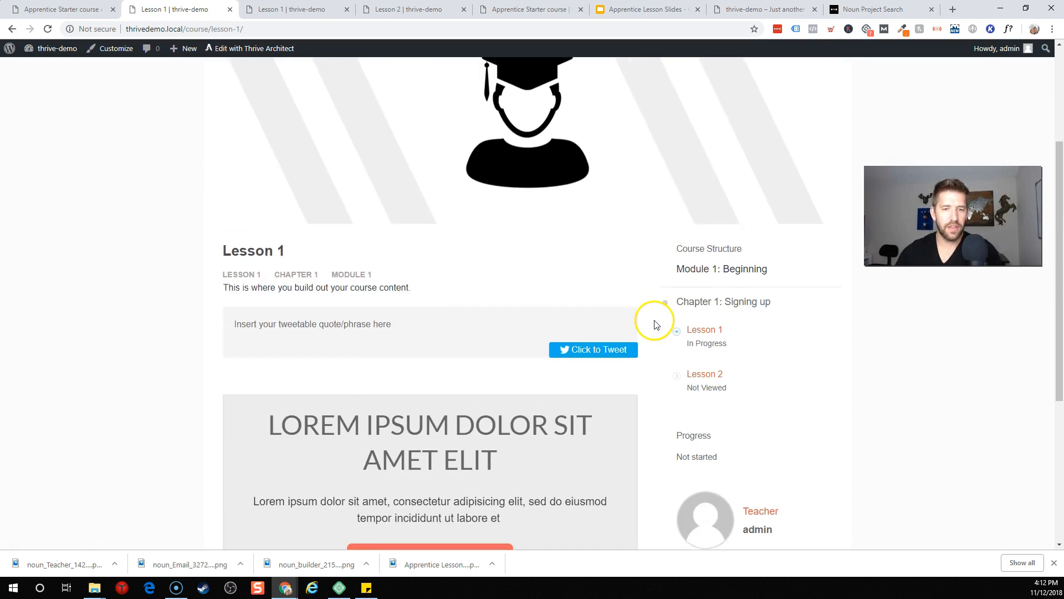
pyautogui.scroll(-5, 654, 324)
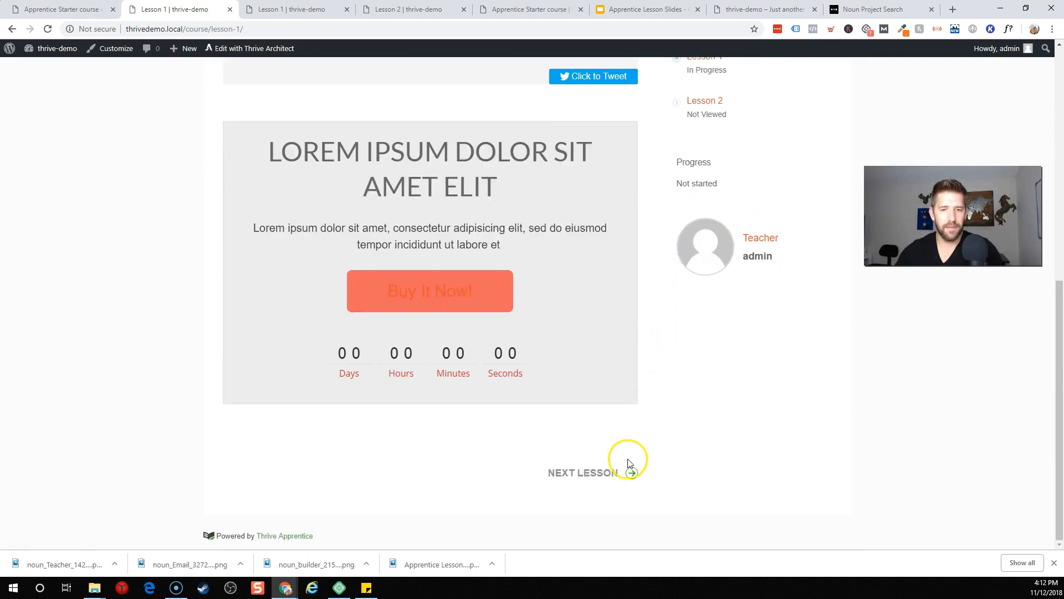
pyautogui.click(630, 475)
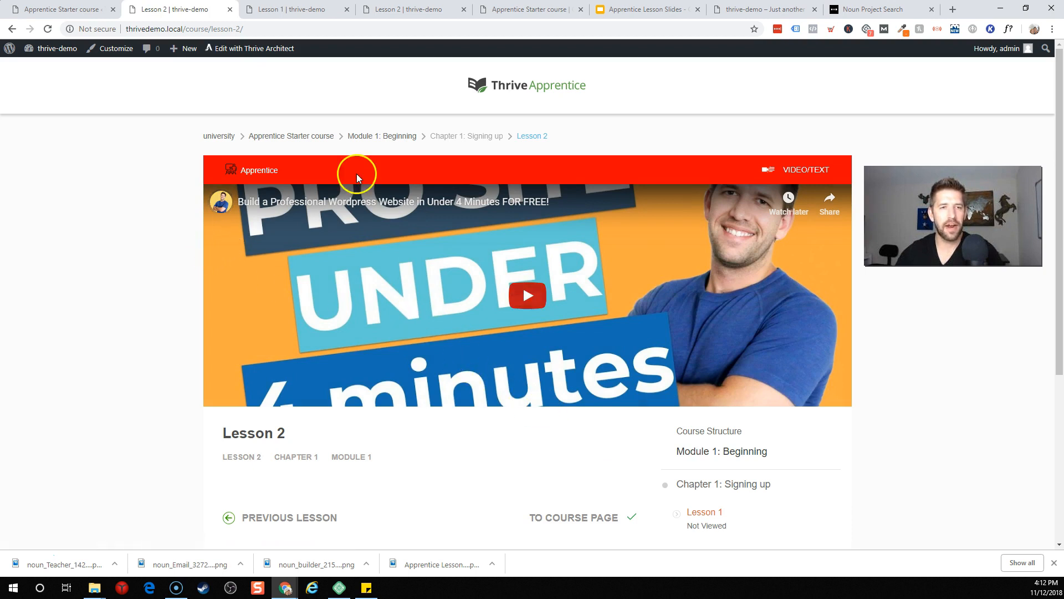
# Step: Close the extra lesson preview tabs and return to the course admin tab
pyautogui.click(229, 10)
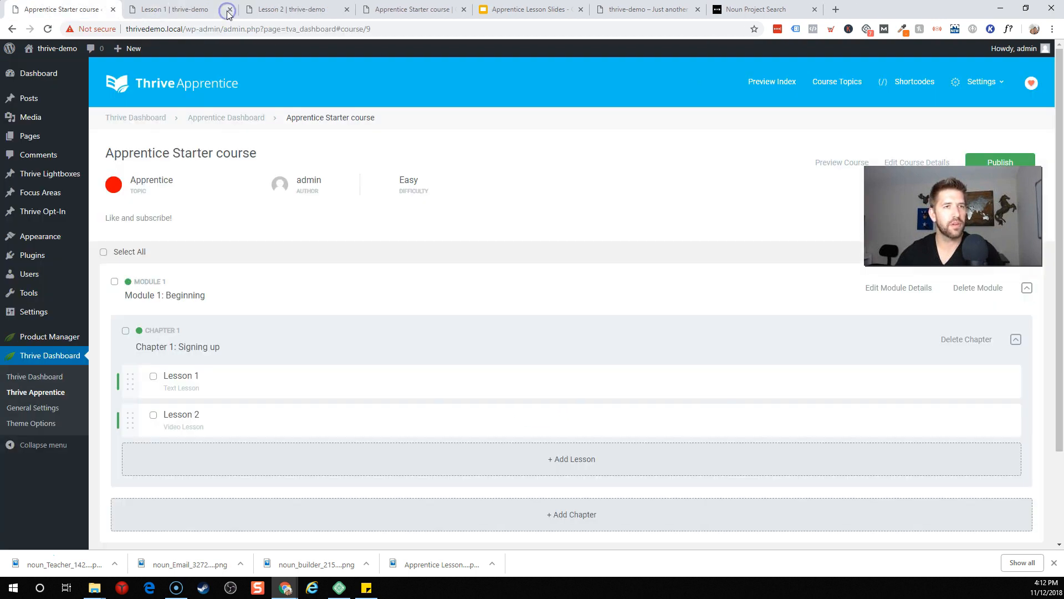
pyautogui.click(184, 10)
pyautogui.click(230, 10)
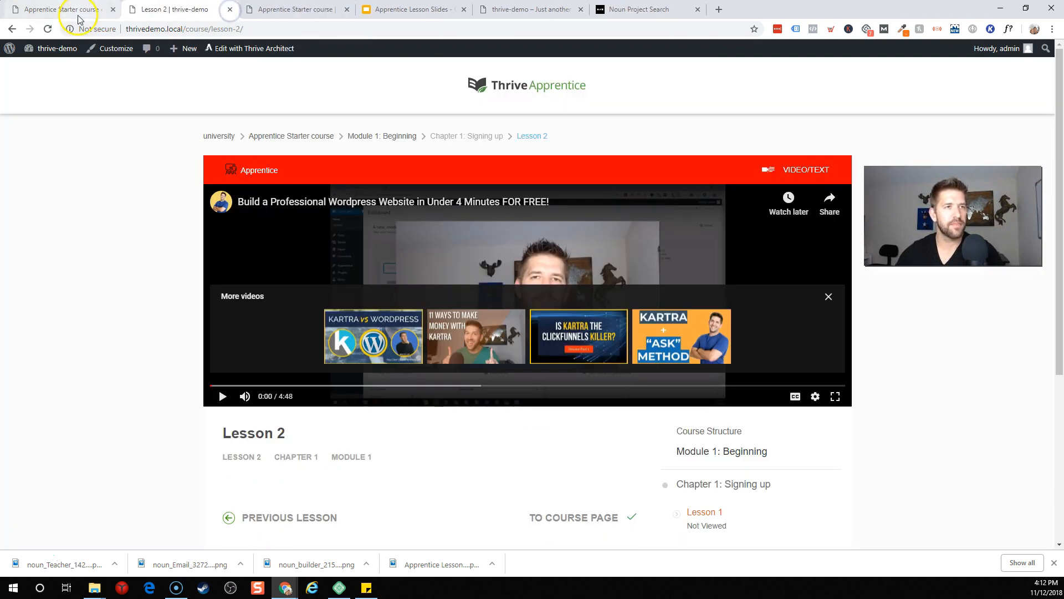
pyautogui.click(66, 10)
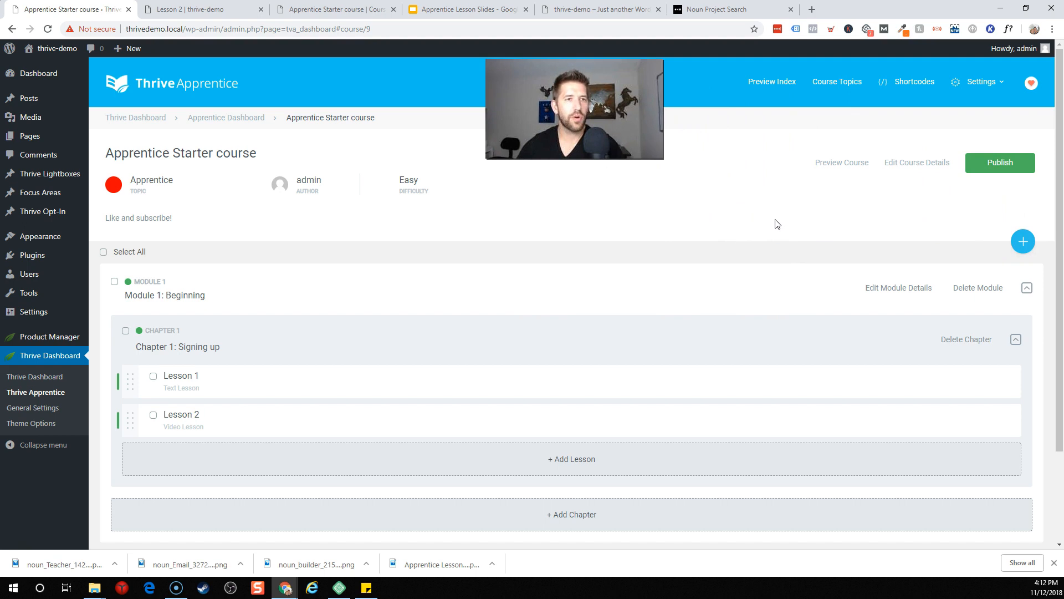
# Step: Create a new course named 'Course pickers delight' and begin its description
pyautogui.click(261, 122)
pyautogui.click(368, 287)
pyautogui.click(253, 223)
pyautogui.write('Course 2: Course')
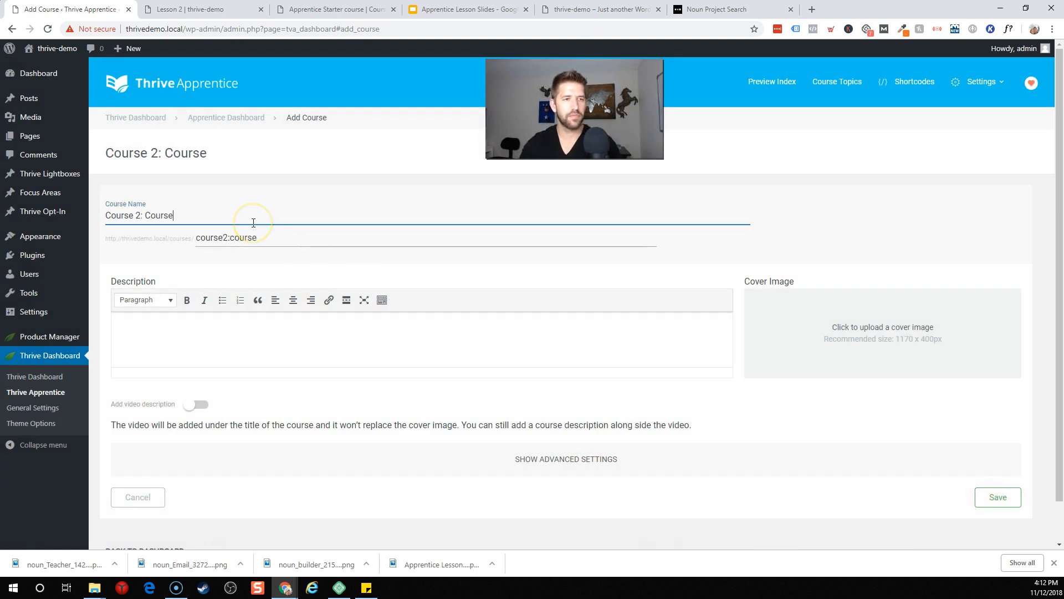
pyautogui.write(' pickers delight')
pyautogui.click(478, 352)
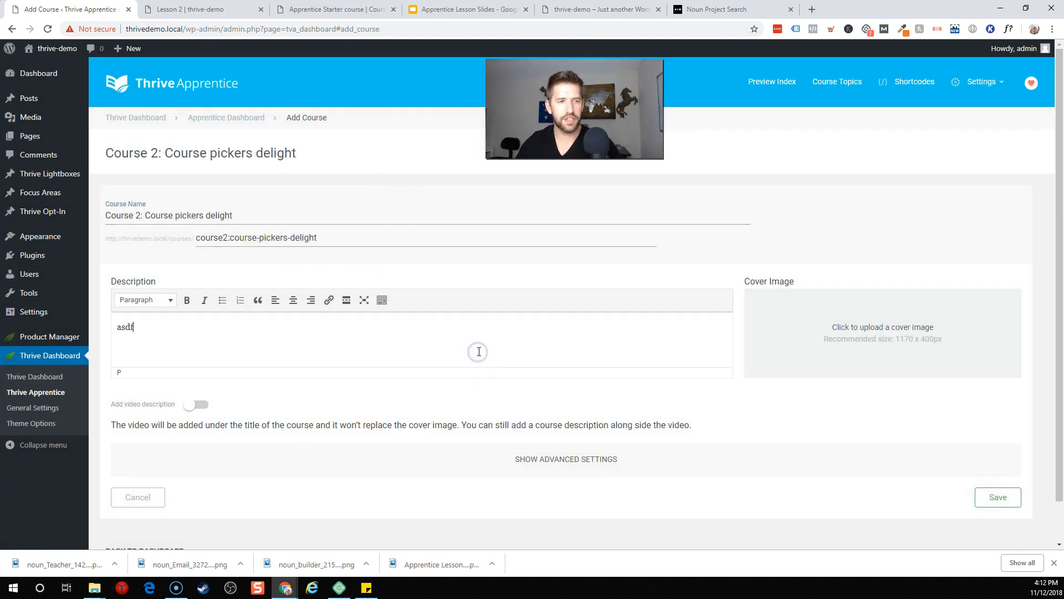
# Step: Upload the clapping-hands image and set it as the course cover
pyautogui.click(863, 336)
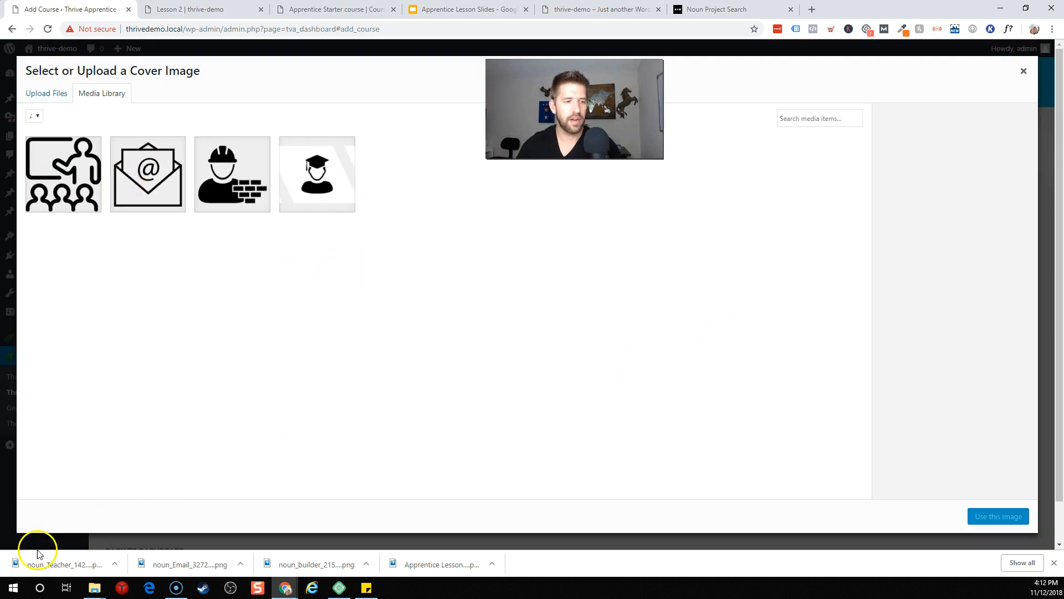
pyautogui.moveTo(97, 569); pyautogui.dragTo(560, 269)
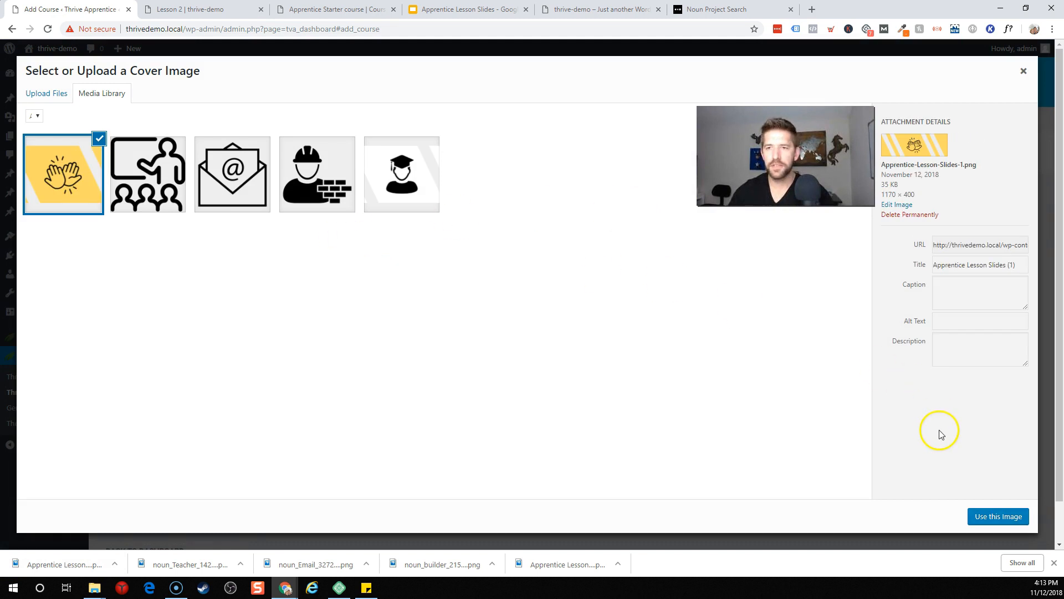
pyautogui.click(988, 505)
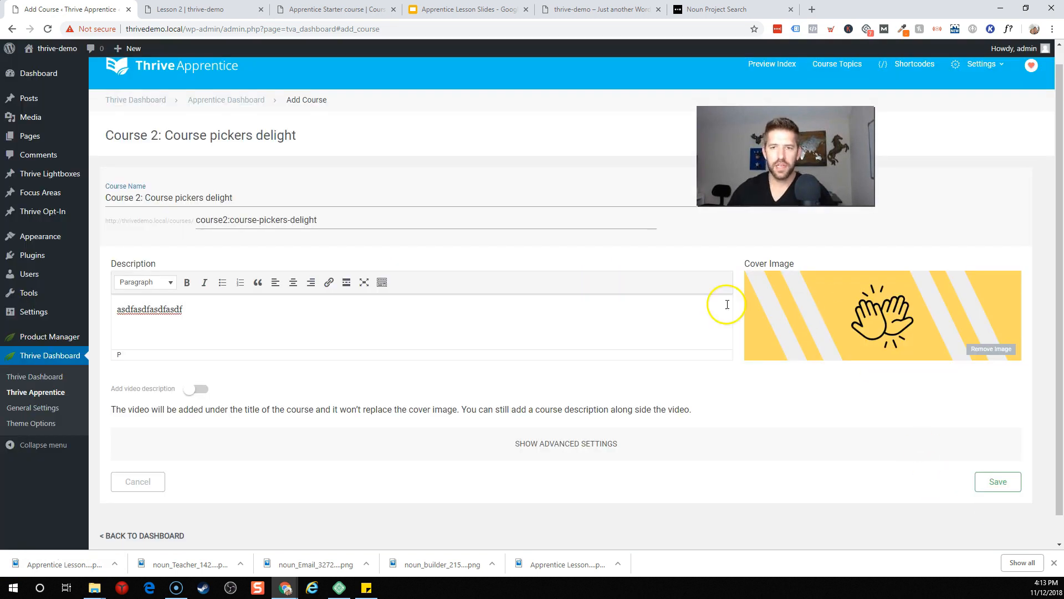
# Step: Set Topic to Leads and Difficulty to Advanced, then save the course
pyautogui.scroll(-1, 446, 424)
pyautogui.click(446, 424)
pyautogui.scroll(-2, 557, 410)
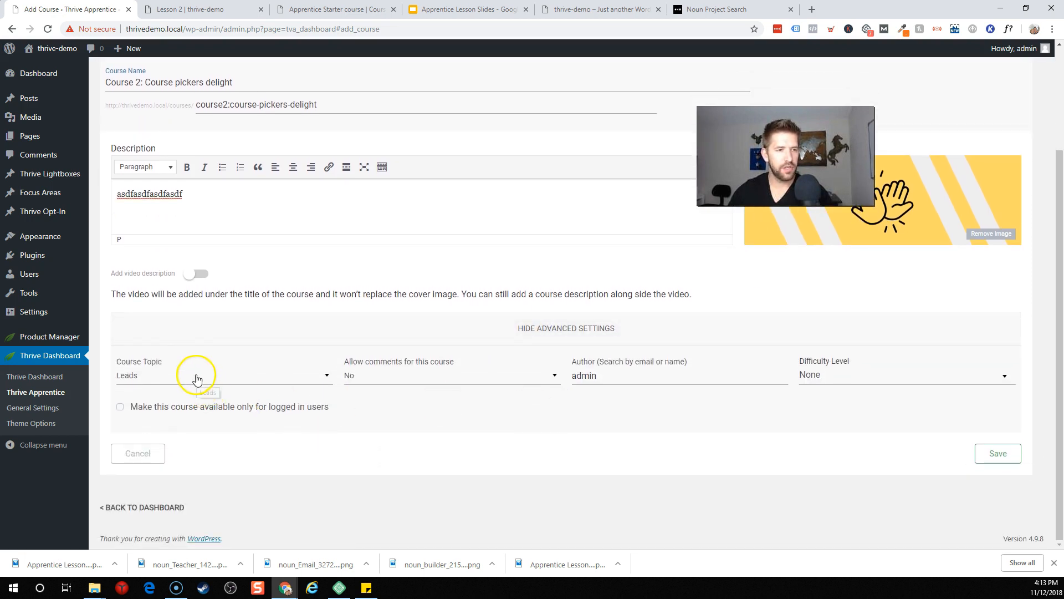
pyautogui.click(196, 378)
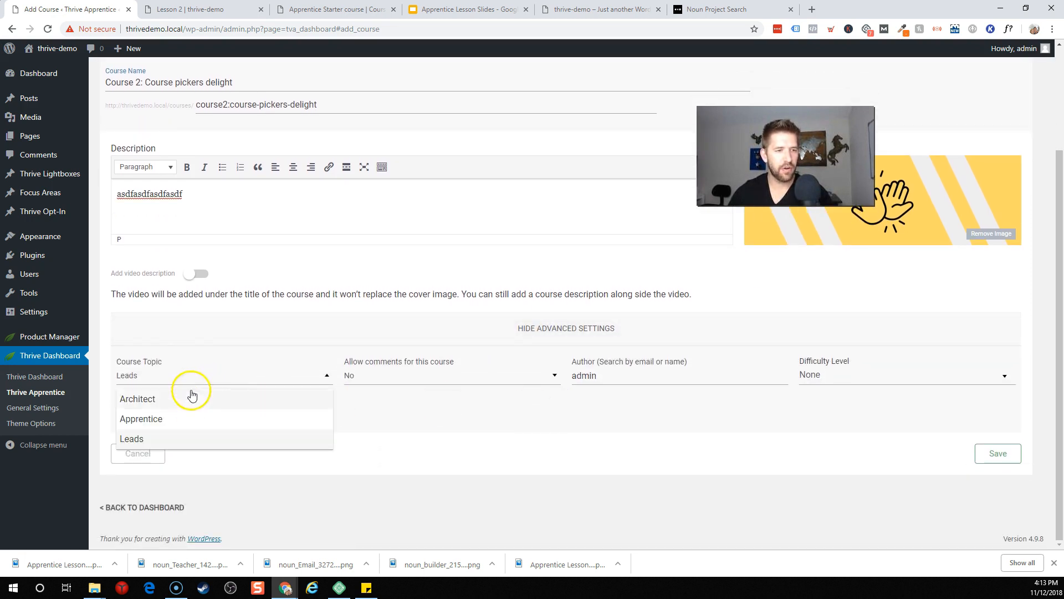
pyautogui.click(145, 441)
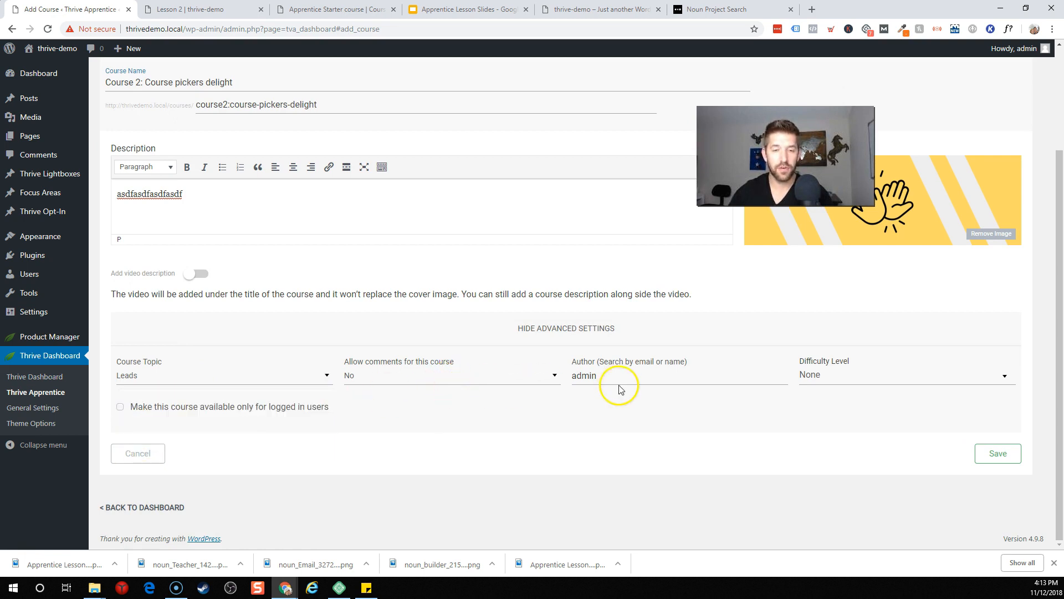
pyautogui.click(886, 382)
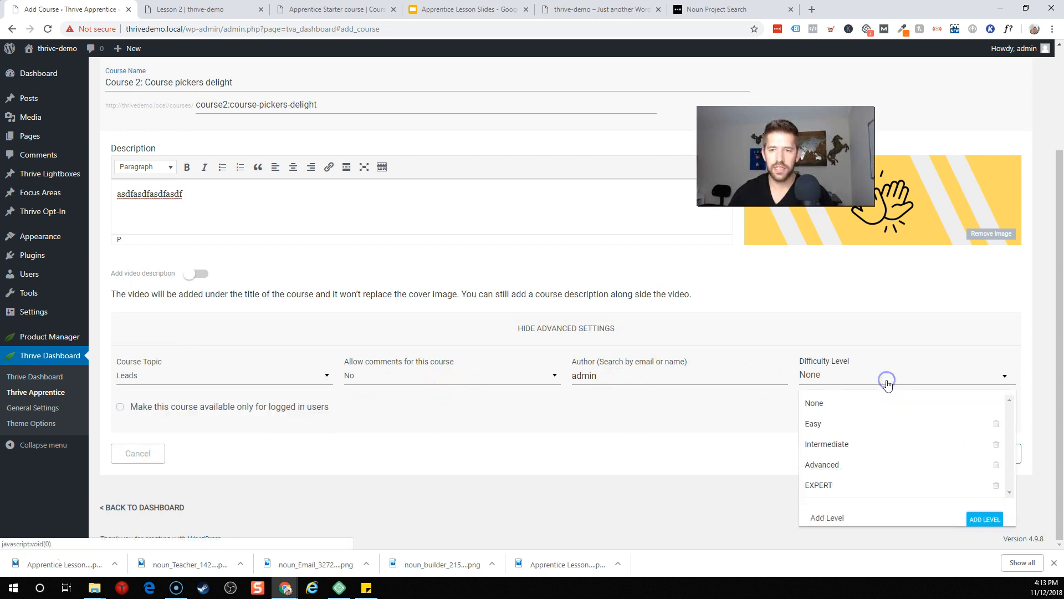
pyautogui.click(859, 469)
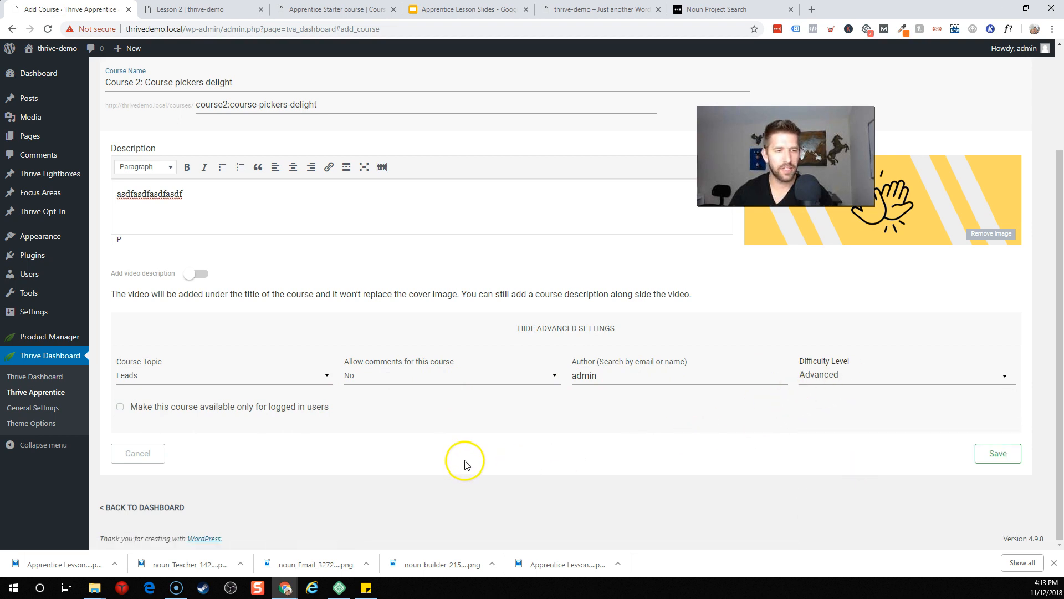
pyautogui.click(996, 452)
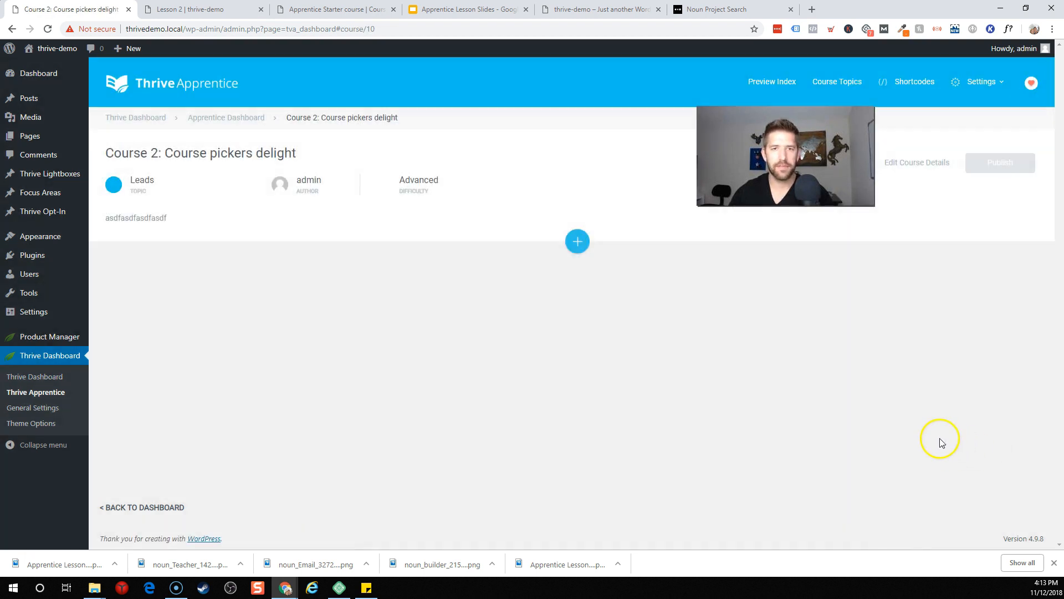
# Step: Add lesson '1: Getting started' with a short description
pyautogui.click(577, 241)
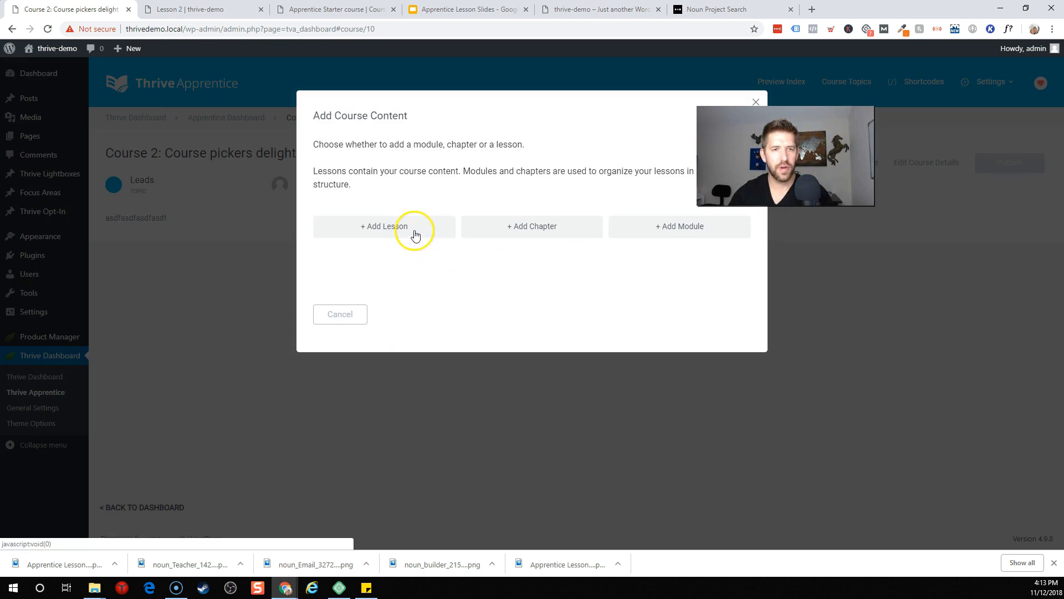
pyautogui.click(416, 236)
pyautogui.click(397, 152)
pyautogui.write('1: Getting started')
pyautogui.click(549, 248)
pyautogui.write('this is the fir')
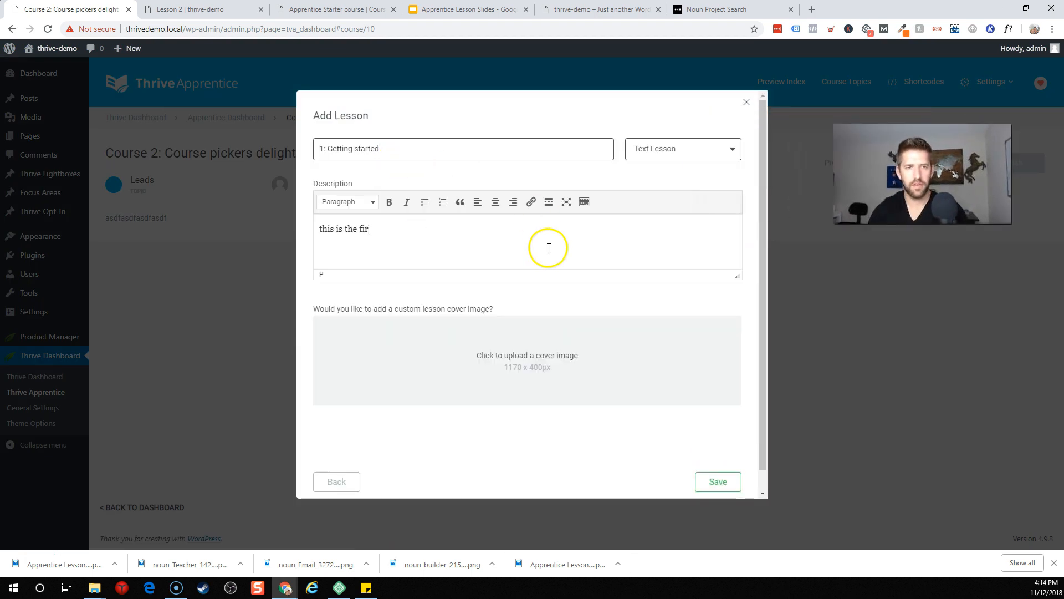
pyautogui.click(720, 481)
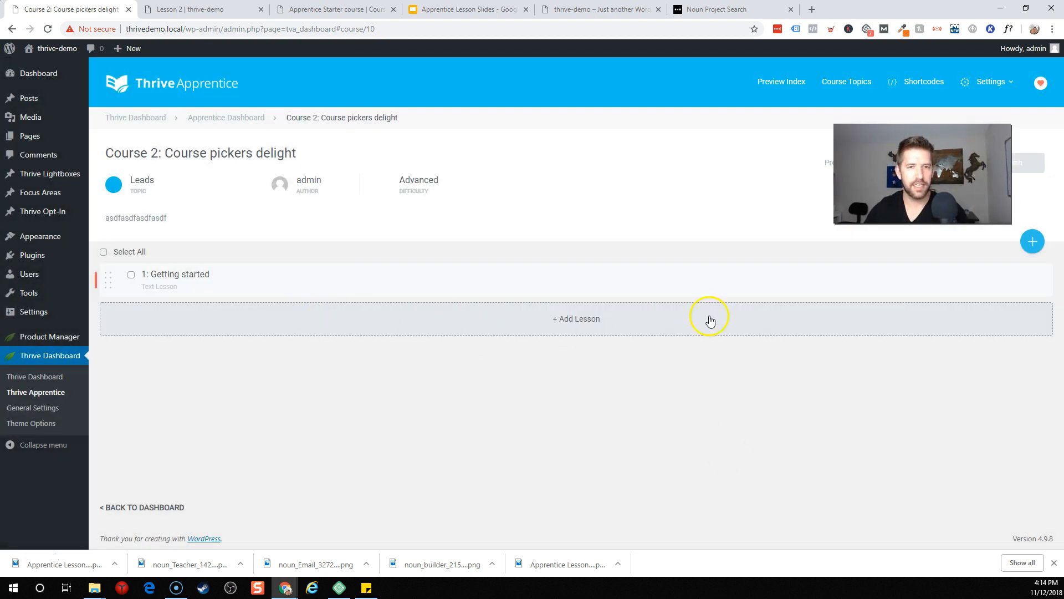
# Step: Add lesson '2: go faster' with the description 'so got it'
pyautogui.click(598, 313)
pyautogui.click(408, 152)
pyautogui.write('2: go faster')
pyautogui.click(506, 244)
pyautogui.write('so got it')
pyautogui.click(719, 424)
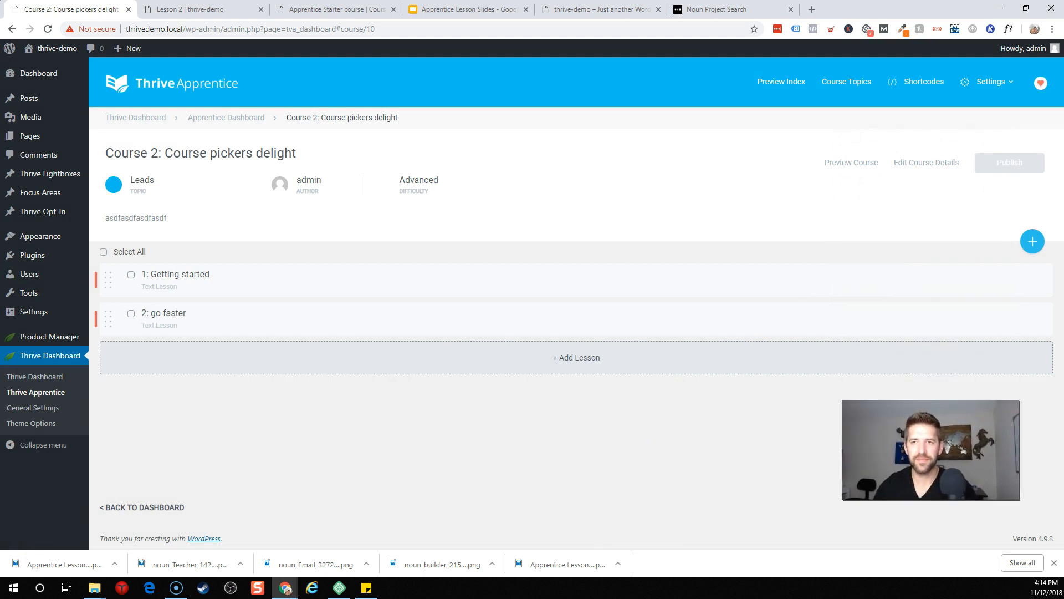
# Step: Bulk-publish both lessons and move '1: Getting started' below '2: go faster'
pyautogui.click(103, 251)
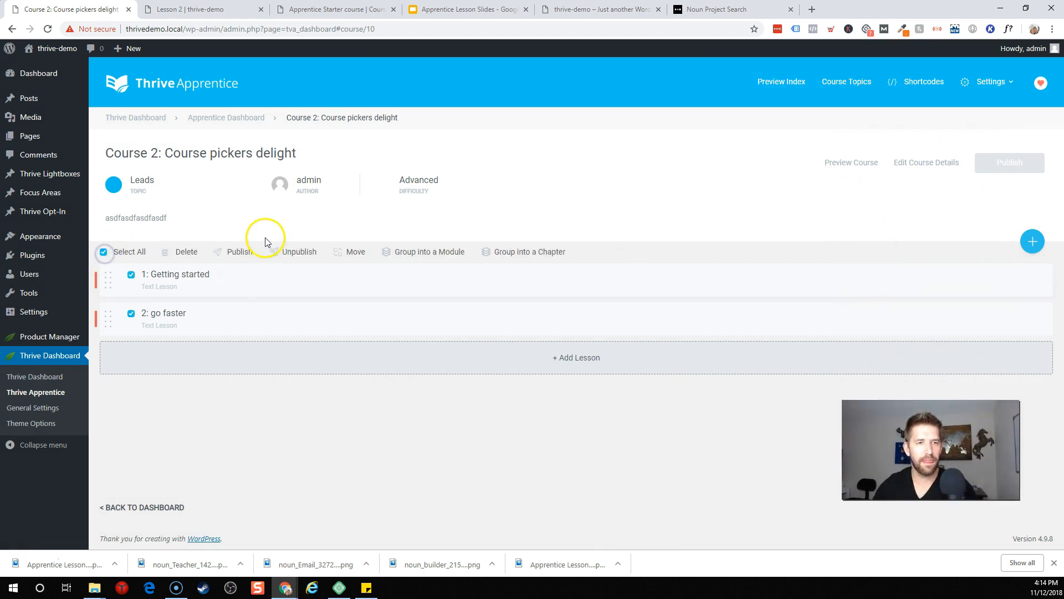
pyautogui.click(236, 253)
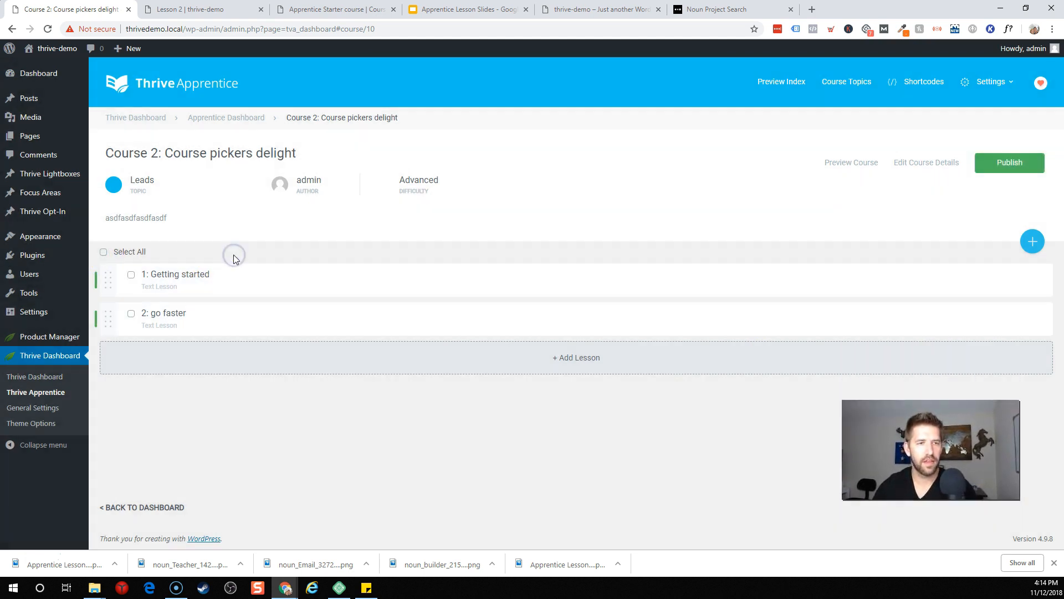
pyautogui.click(131, 276)
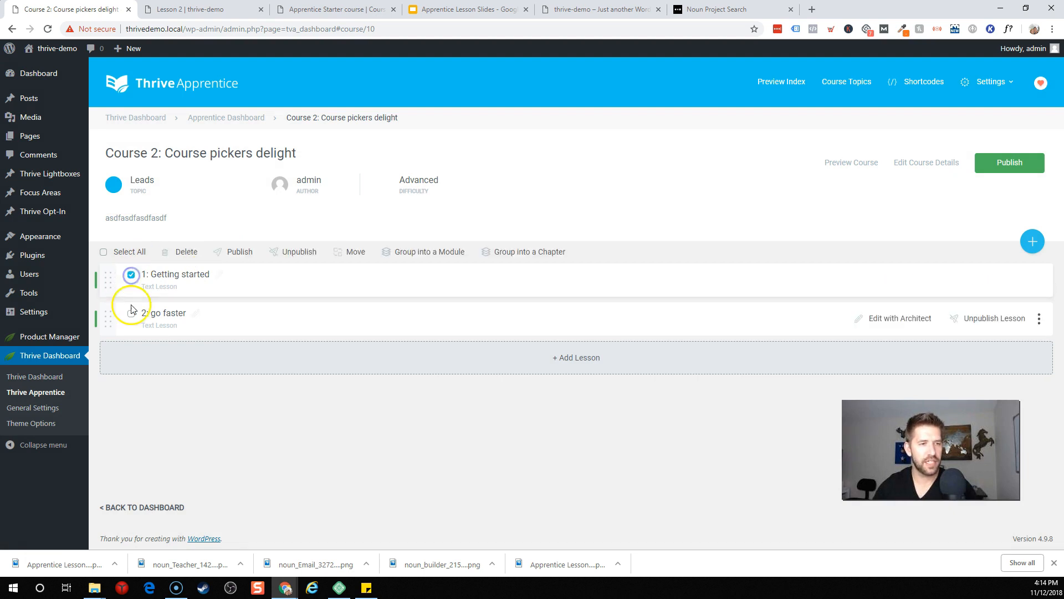
pyautogui.click(435, 254)
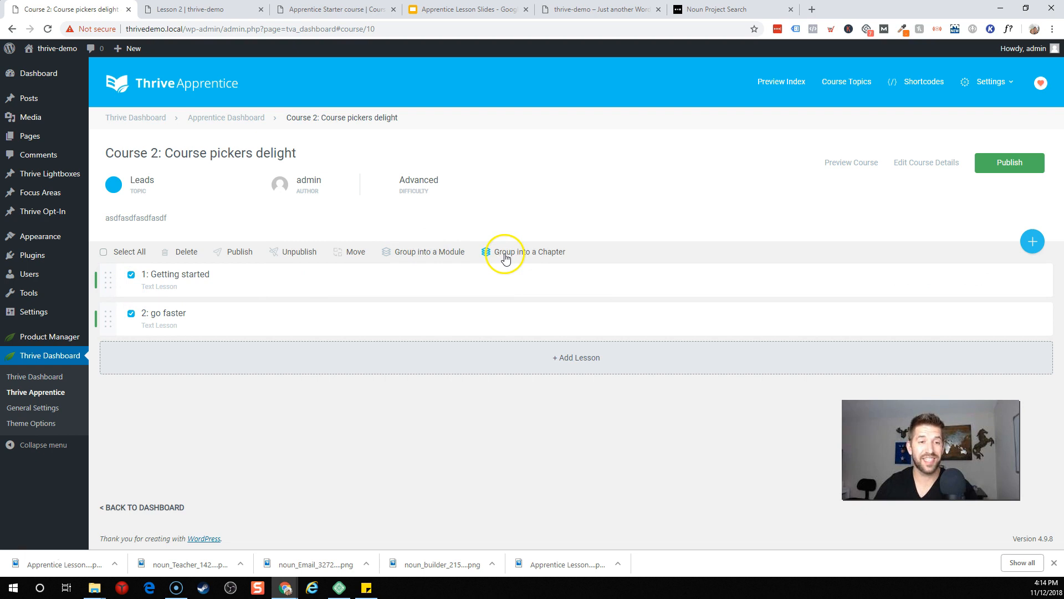
pyautogui.moveTo(109, 279)
pyautogui.mouseDown()
pyautogui.moveTo(105, 330)
pyautogui.moveTo(115, 275)
pyautogui.mouseUp()
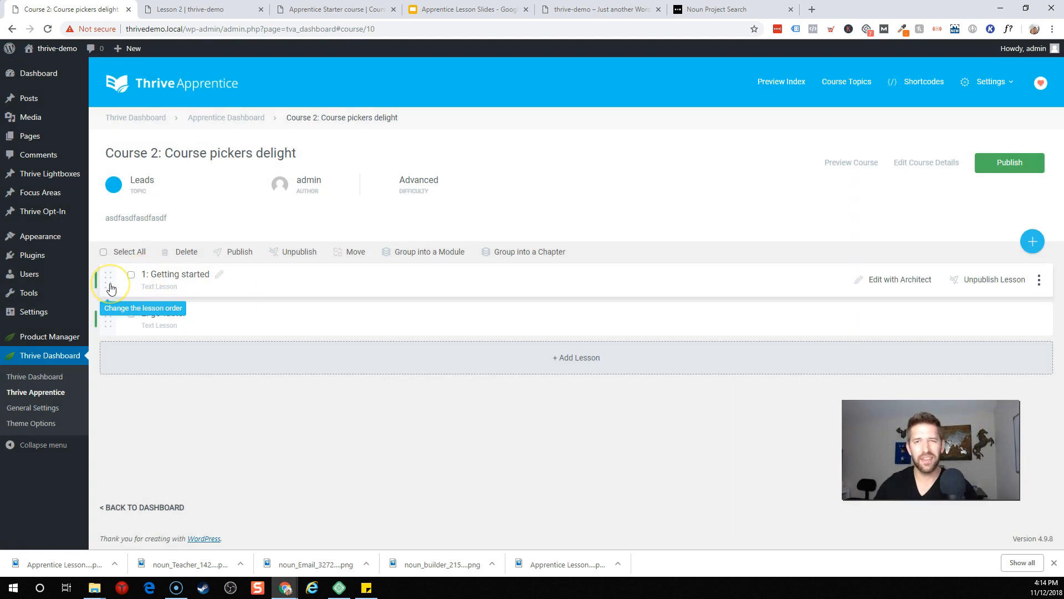
pyautogui.moveTo(111, 289); pyautogui.dragTo(107, 327)
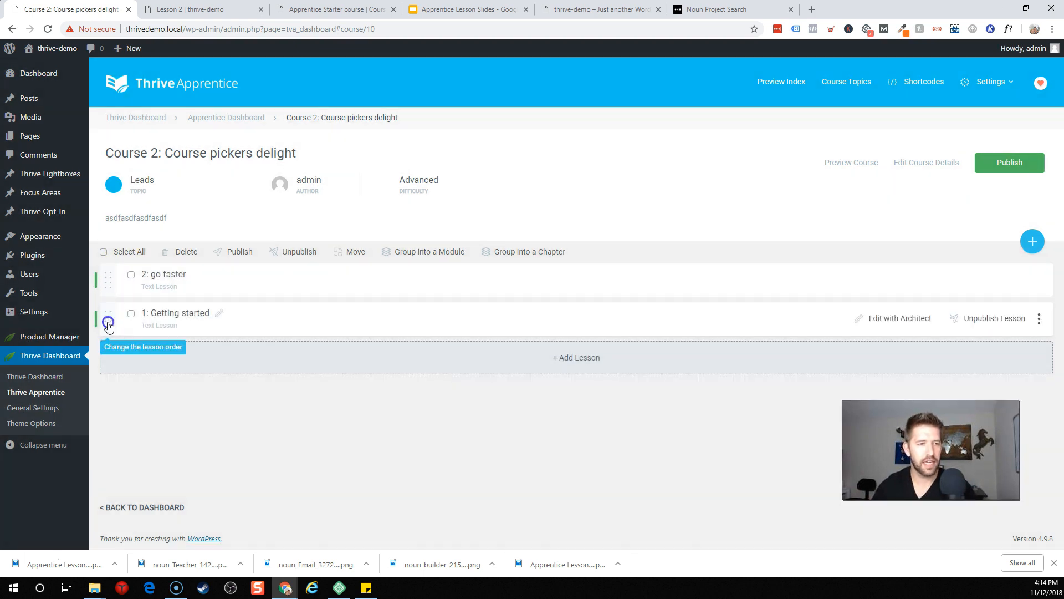
pyautogui.click(100, 252)
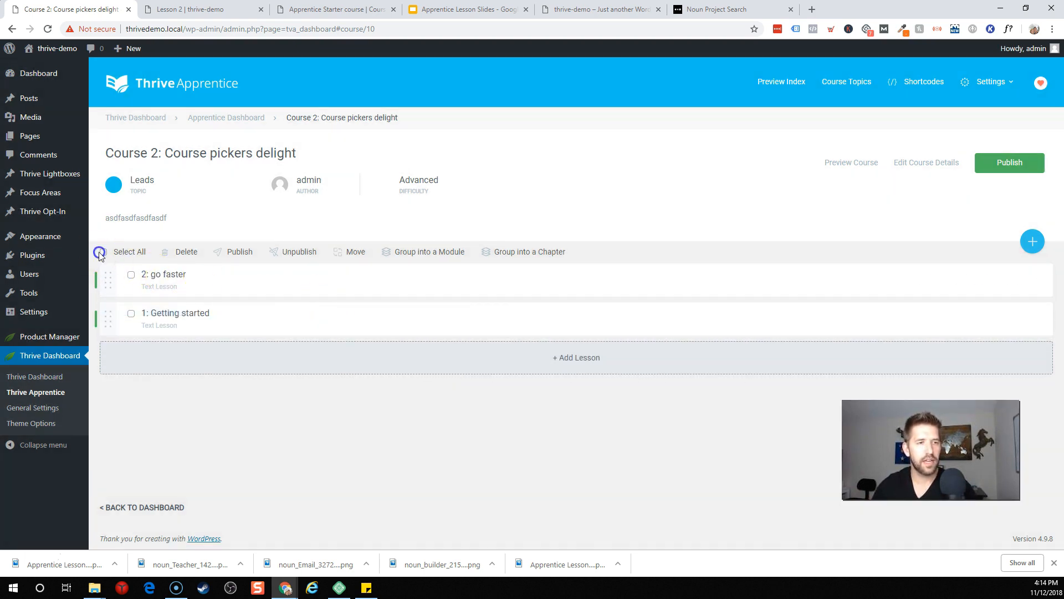
pyautogui.click(231, 256)
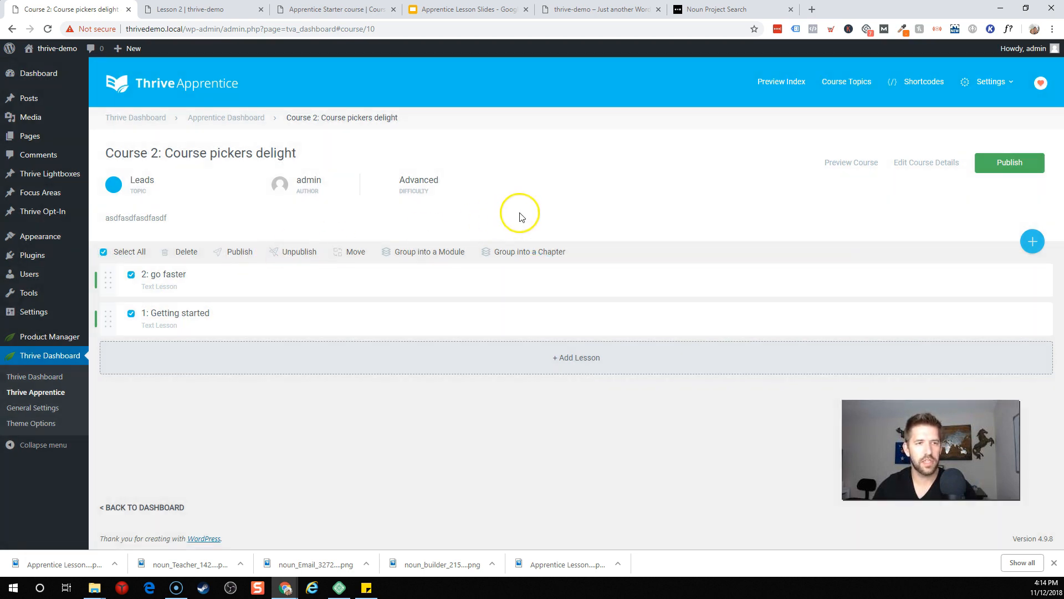
# Step: Preview Course 2, check the empty university listing, and return to Course 2's admin tab
pyautogui.click(868, 170)
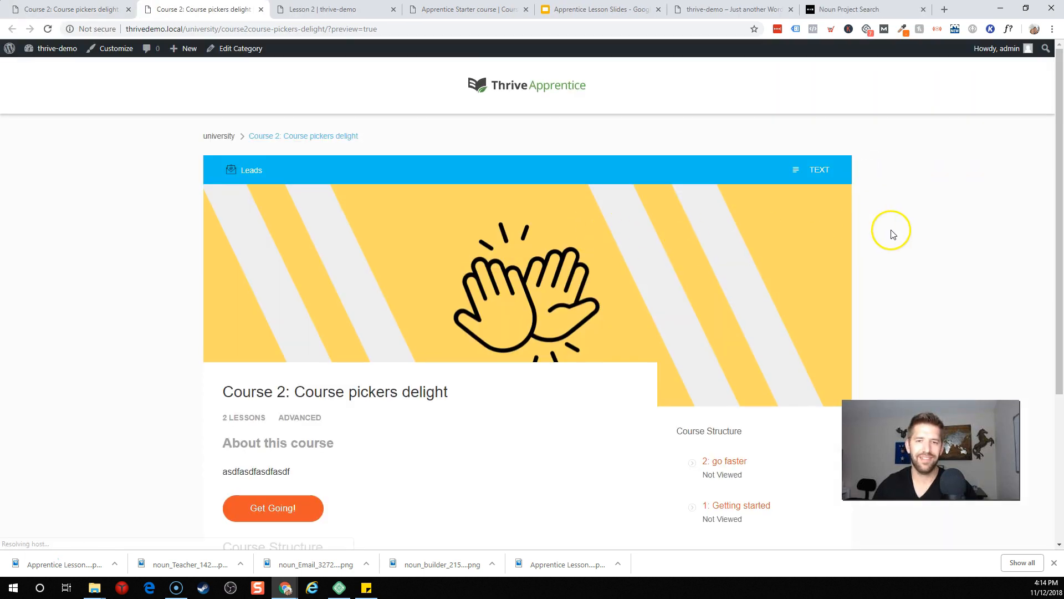
pyautogui.scroll(-1, 486, 264)
pyautogui.scroll(-3, 597, 277)
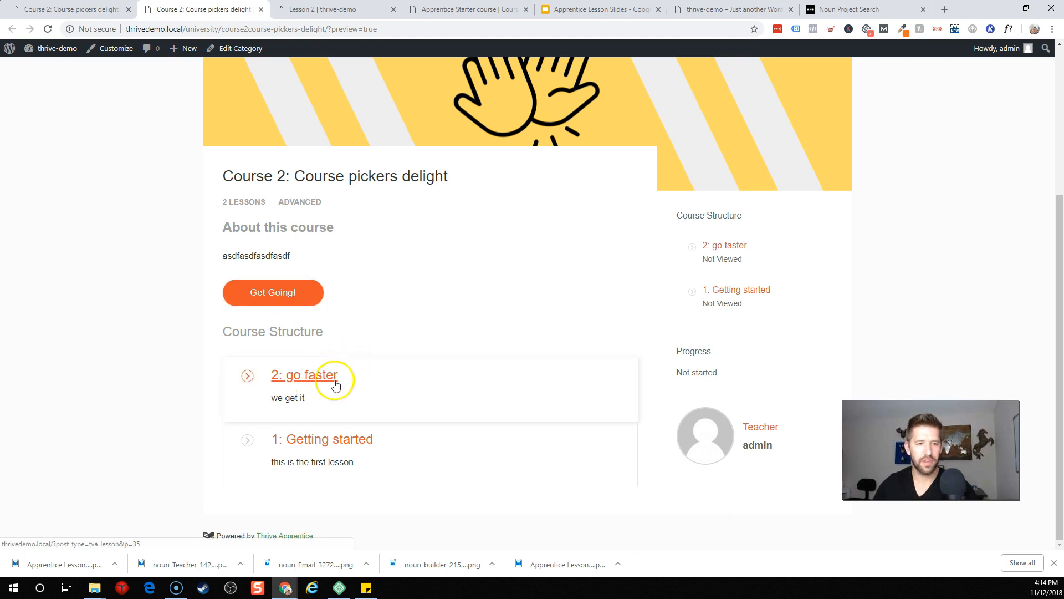
pyautogui.scroll(4, 404, 428)
pyautogui.click(225, 137)
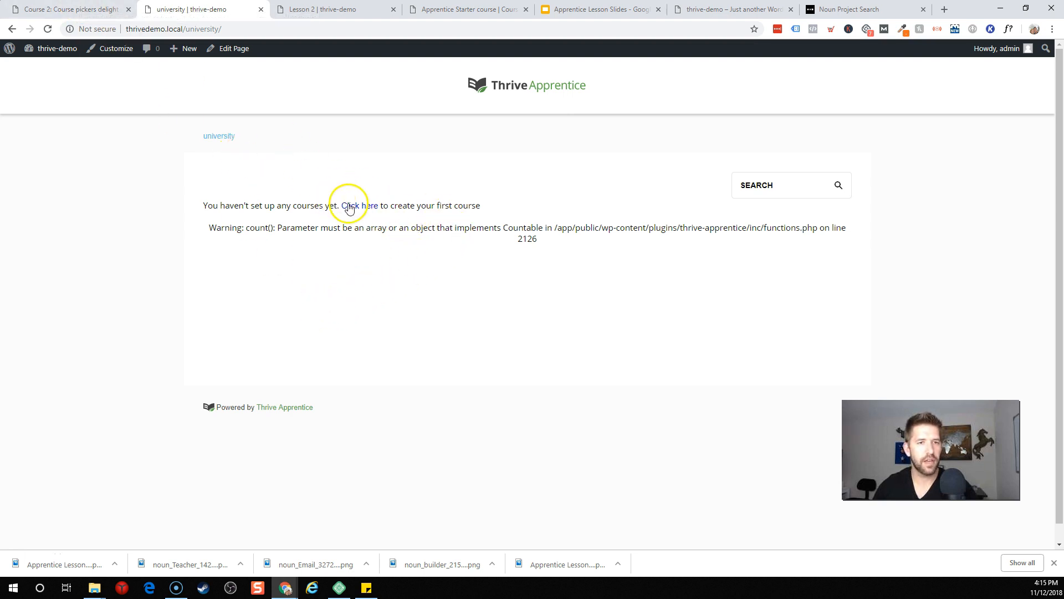
pyautogui.click(83, 9)
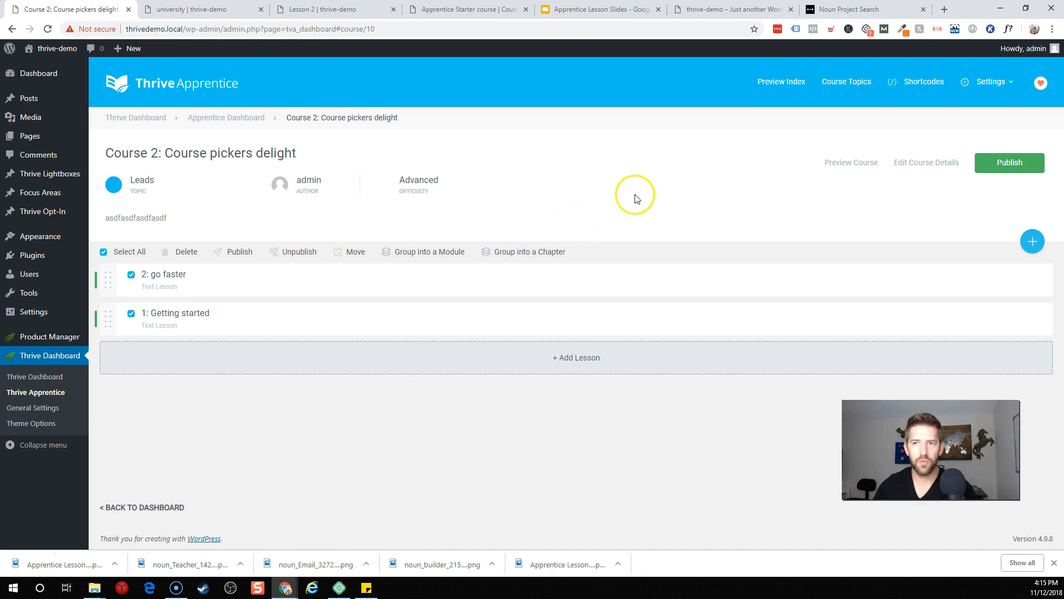
# Step: Publish Course 2 and Apprentice Starter course, then reload the university page to see both
pyautogui.click(992, 169)
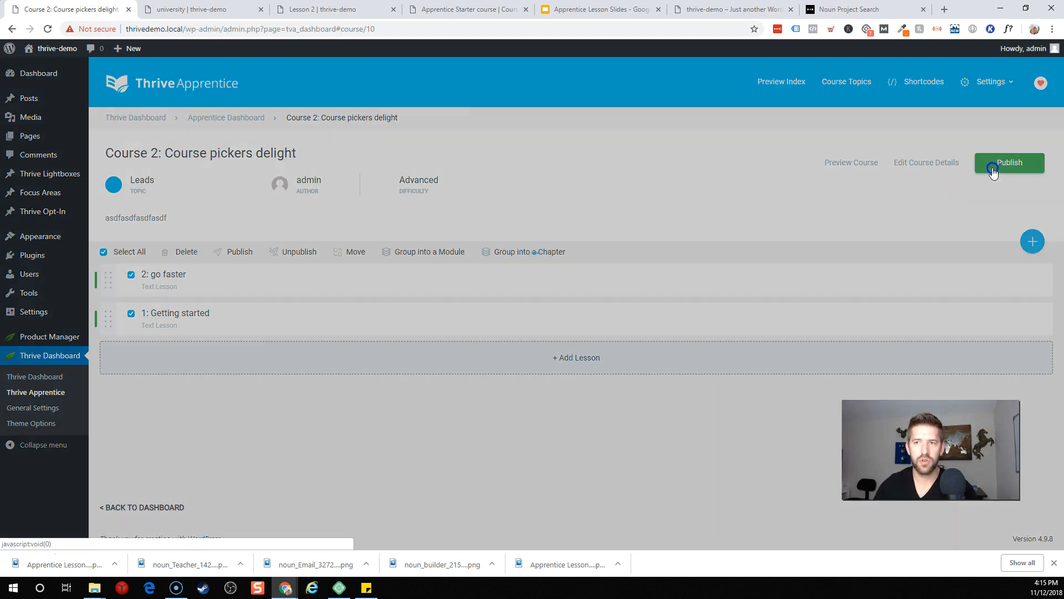
pyautogui.click(215, 117)
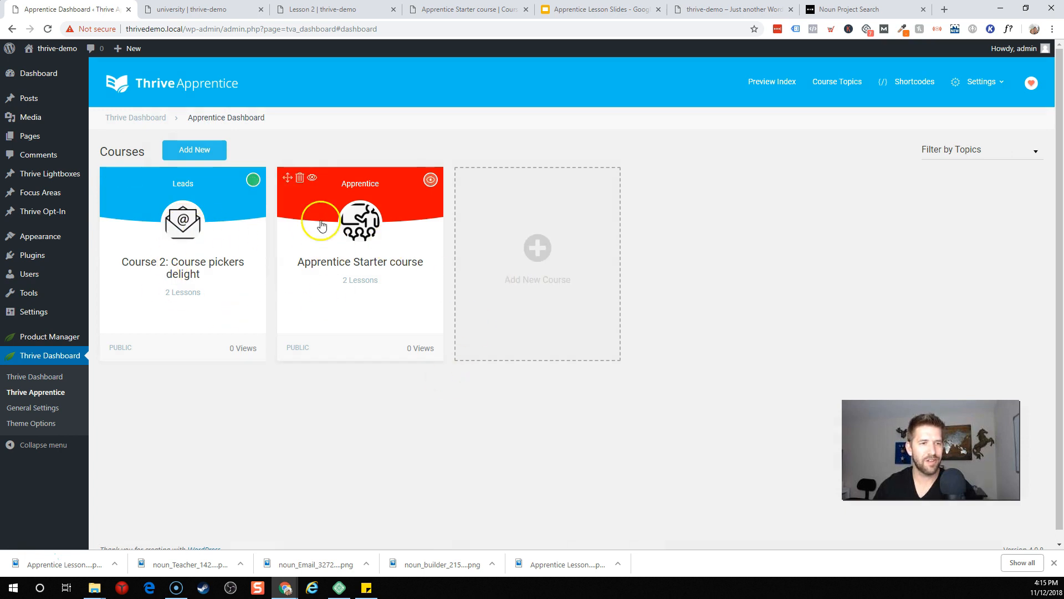
pyautogui.click(353, 236)
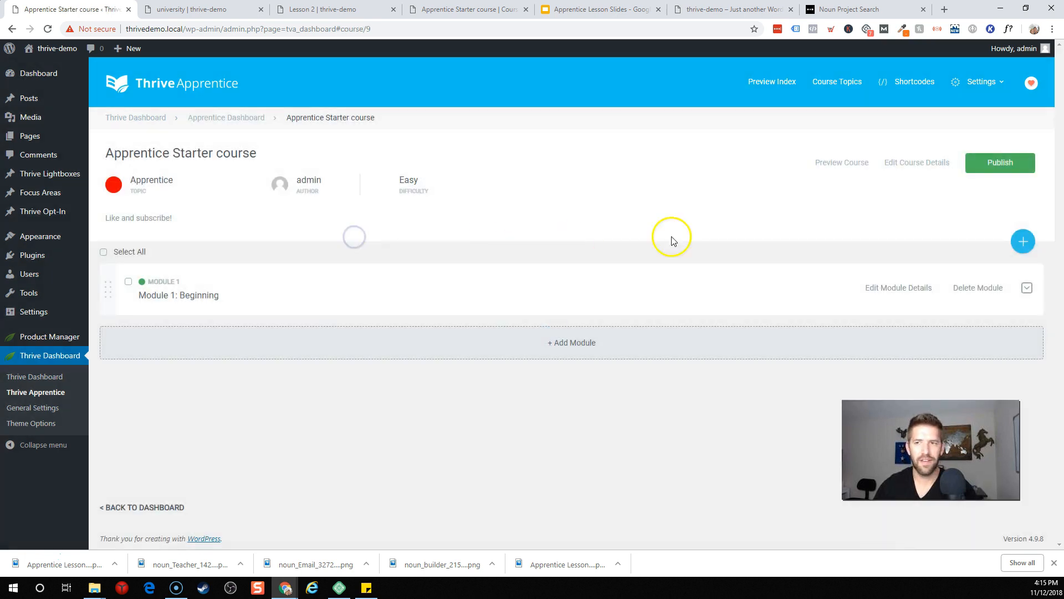
pyautogui.click(1000, 163)
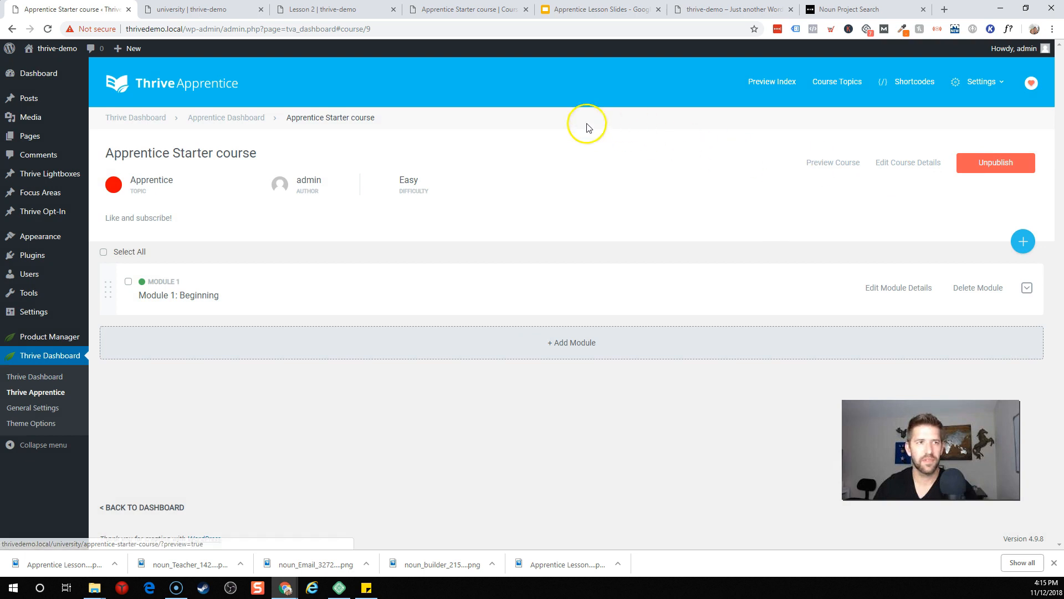
pyautogui.click(191, 10)
pyautogui.click(48, 29)
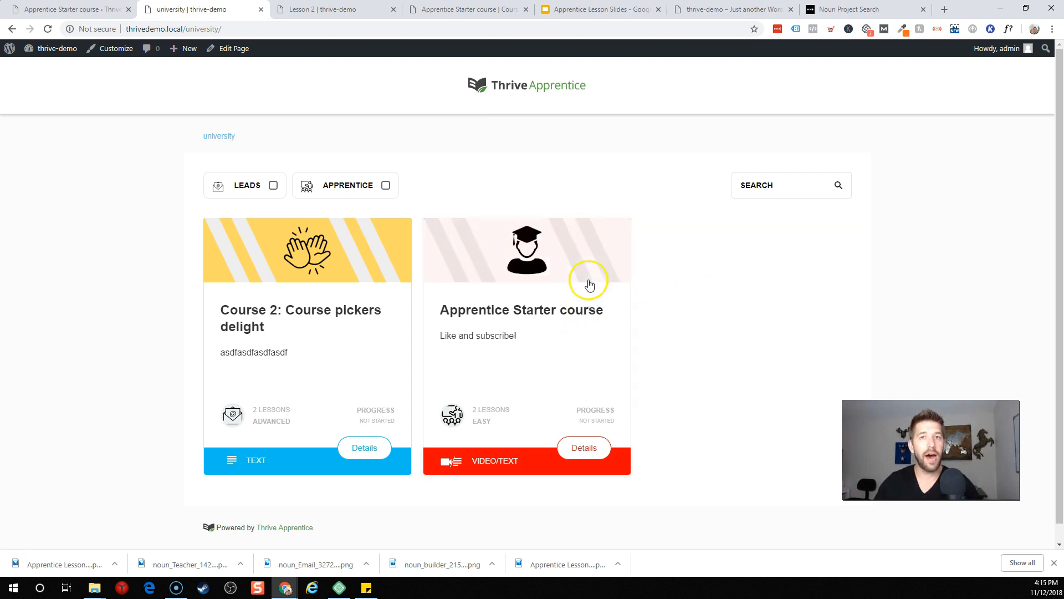
pyautogui.scroll(-1, 792, 286)
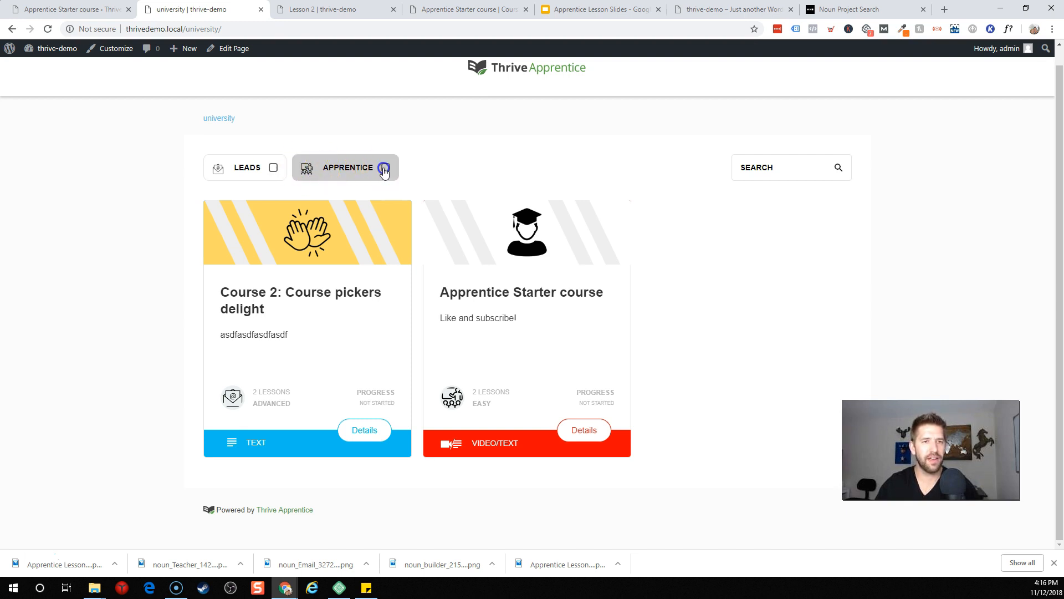
pyautogui.click(383, 169)
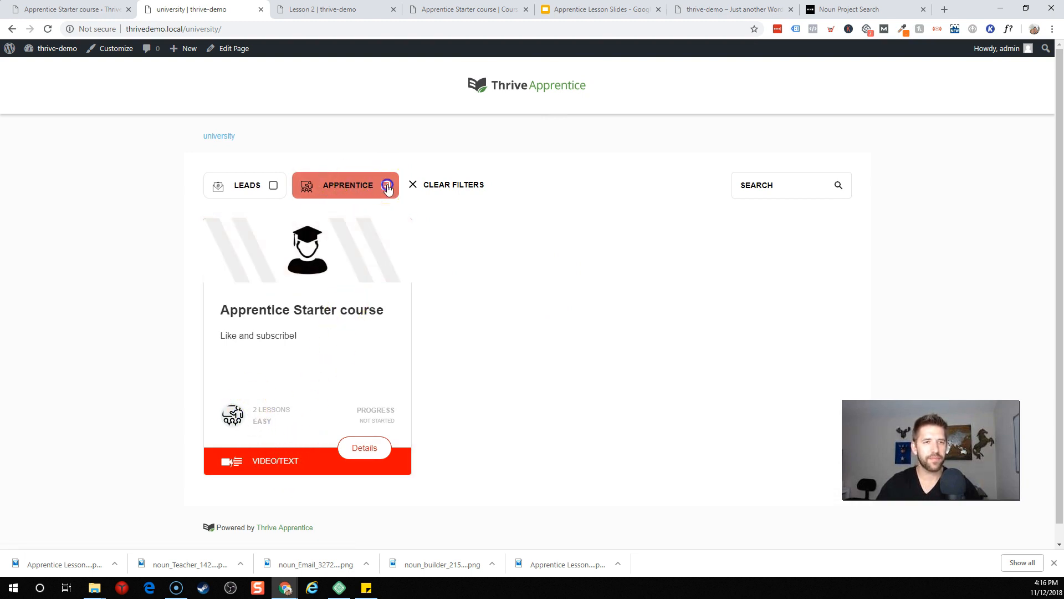
pyautogui.click(387, 186)
pyautogui.click(273, 186)
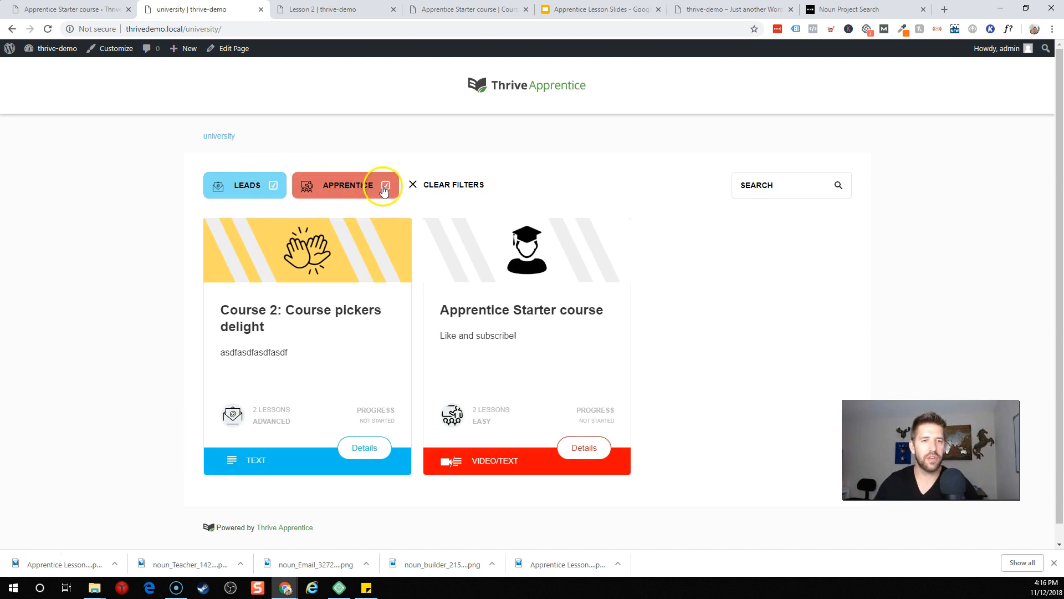
pyautogui.click(387, 185)
pyautogui.click(271, 185)
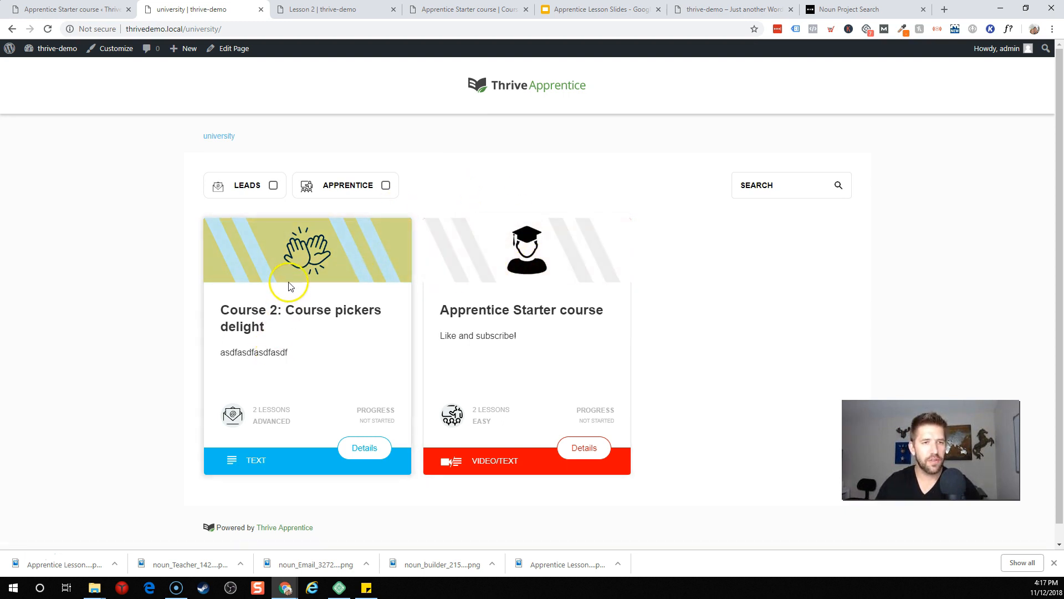
# Step: Open Course 2, start its first lesson with Get Going!, review it, then close the lesson tab
pyautogui.click(300, 269)
pyautogui.scroll(-4, 493, 277)
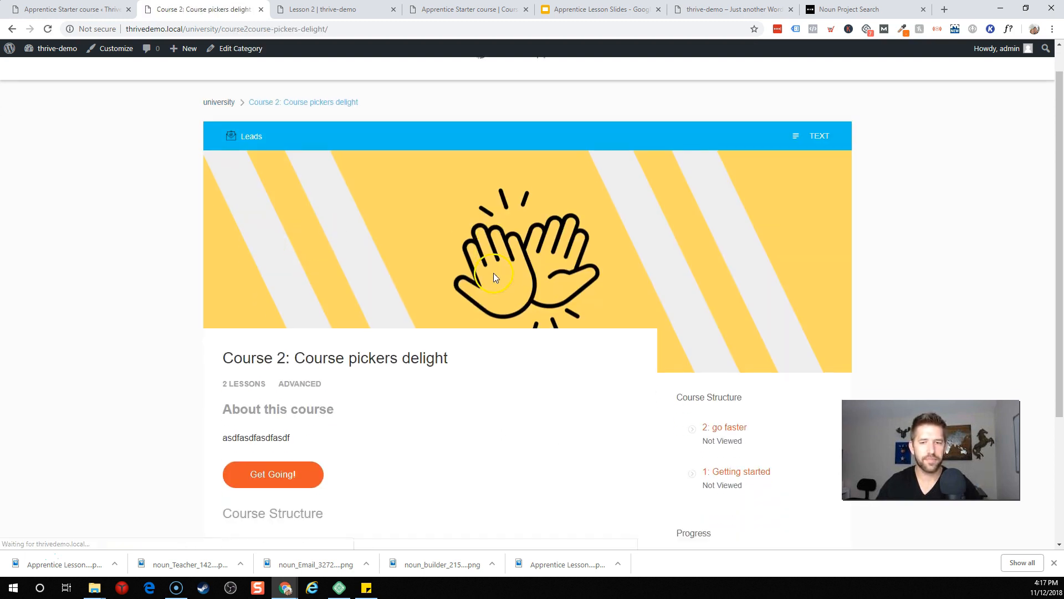
pyautogui.scroll(4, 513, 301)
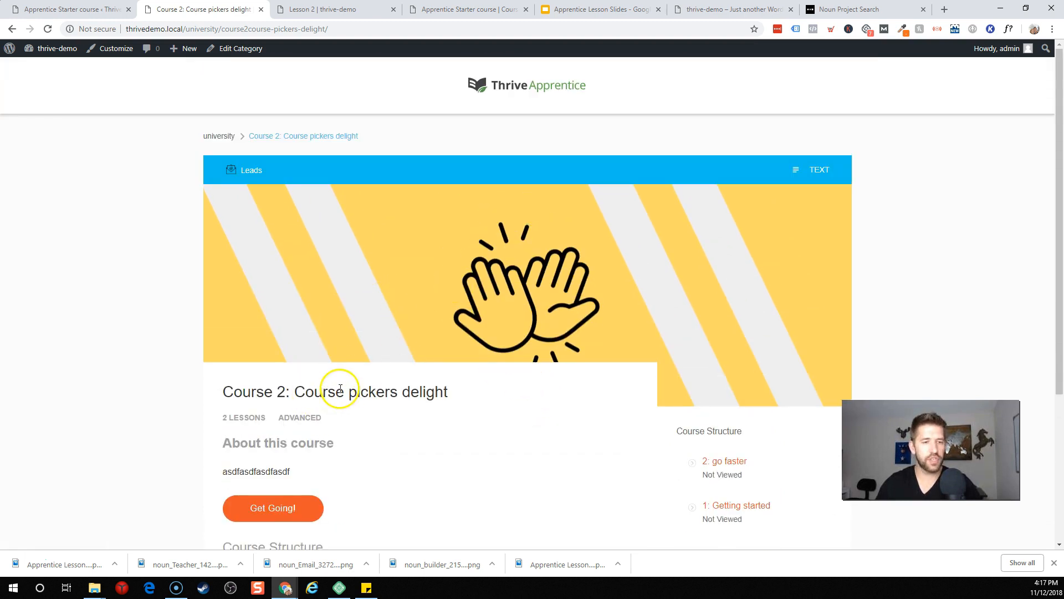
pyautogui.click(283, 509)
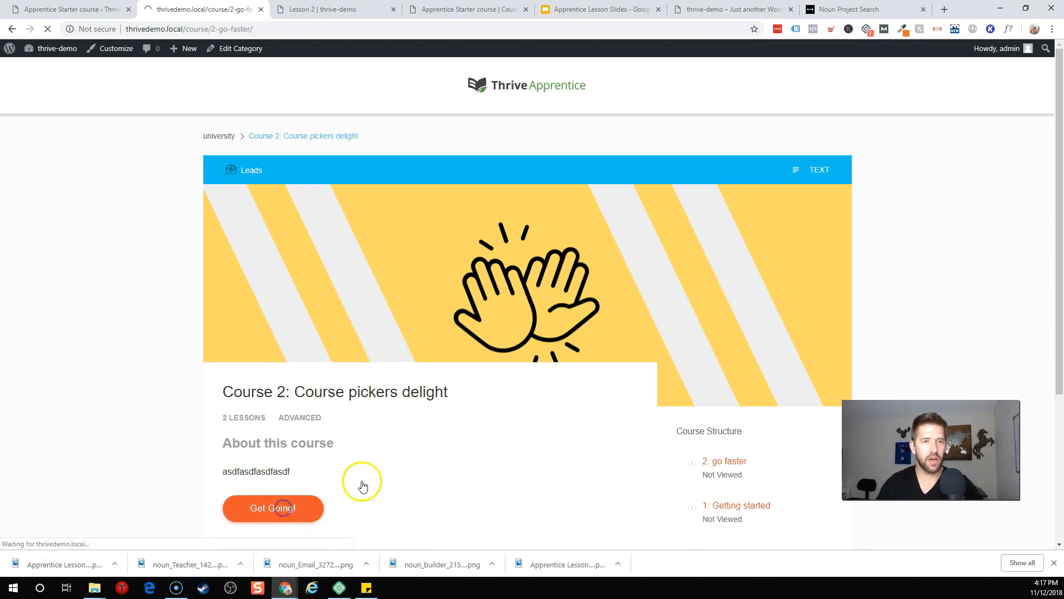
pyautogui.scroll(-4, 402, 472)
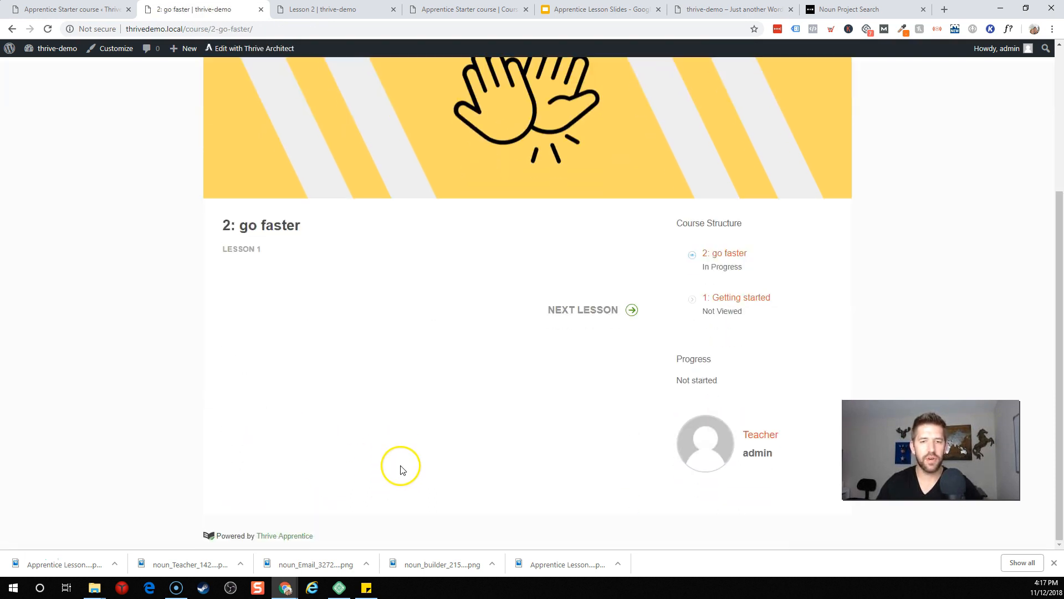
pyautogui.scroll(4, 405, 465)
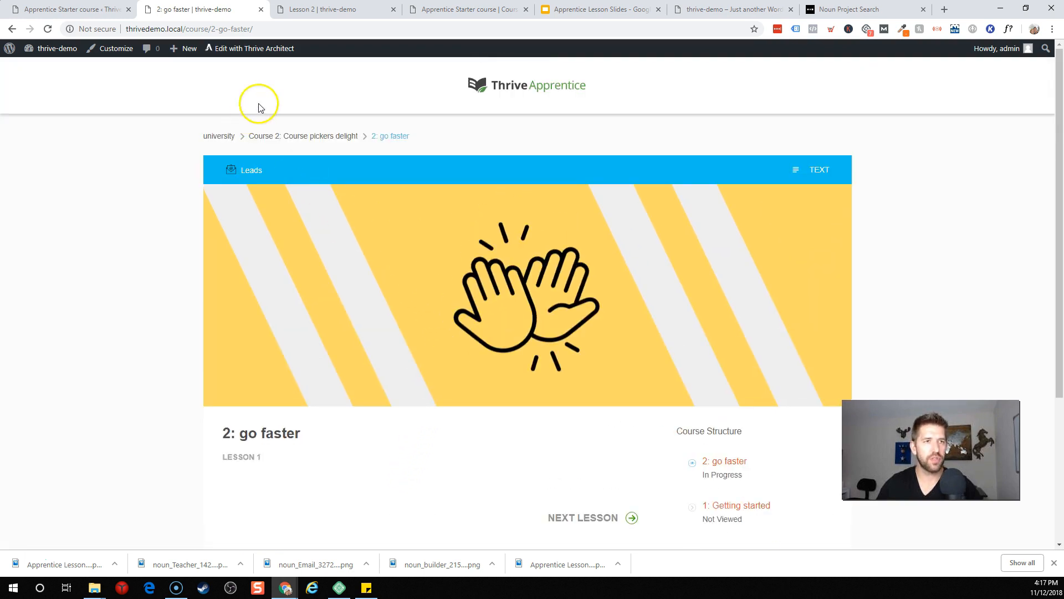
pyautogui.click(261, 9)
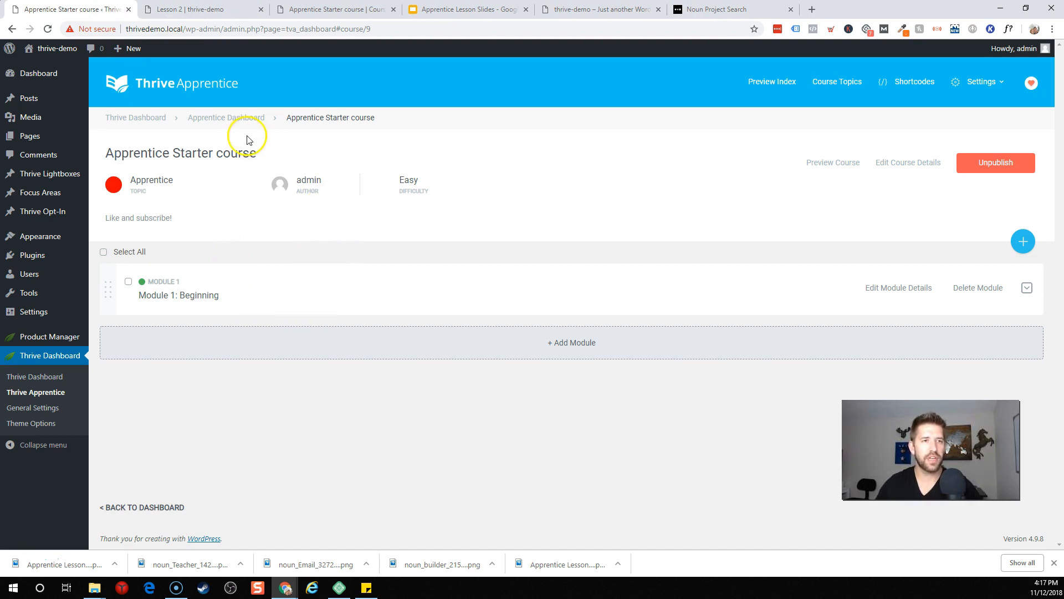
# Step: Return to the course list and open the Apprentice Starter course details for editing
pyautogui.click(247, 120)
pyautogui.moveTo(214, 232)
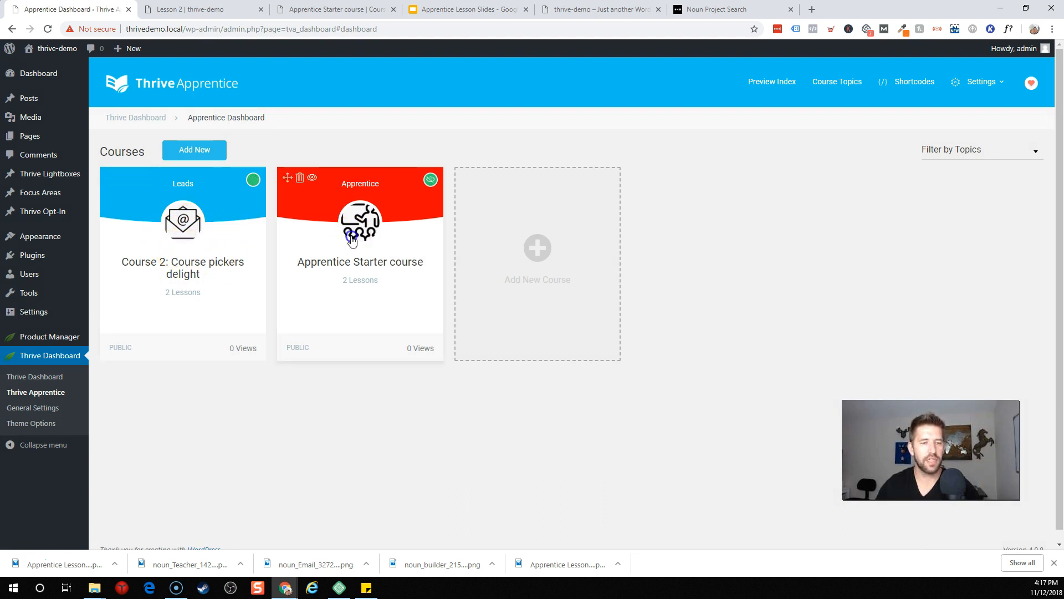
pyautogui.click(352, 240)
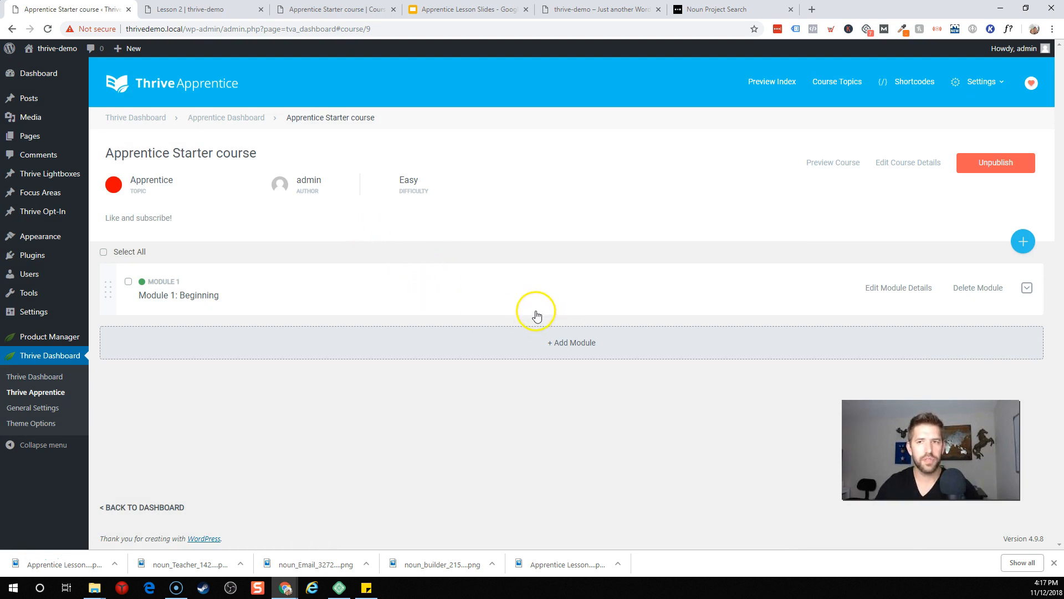
pyautogui.click(916, 167)
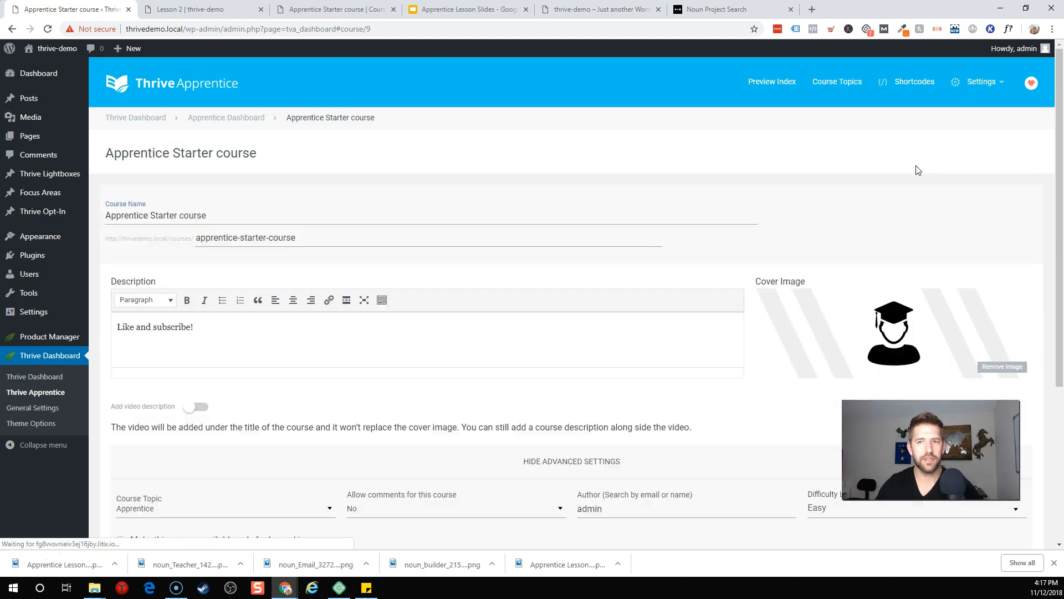
pyautogui.scroll(-3, 894, 177)
pyautogui.scroll(-1, 893, 178)
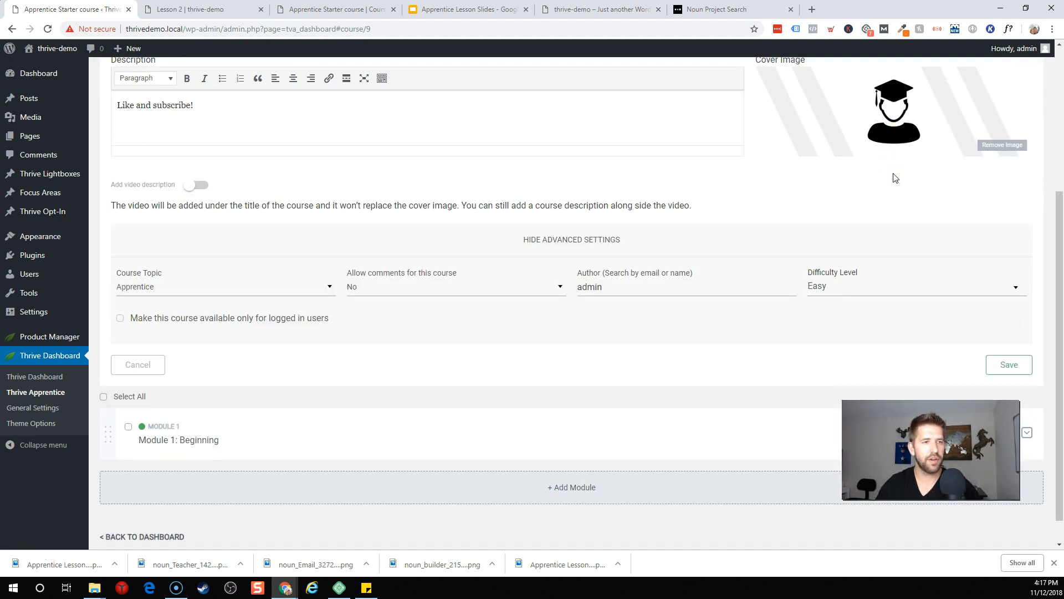
# Step: Restrict the course to logged-in Subscribers, exclude 0 lessons from protection, and save
pyautogui.moveTo(174, 318)
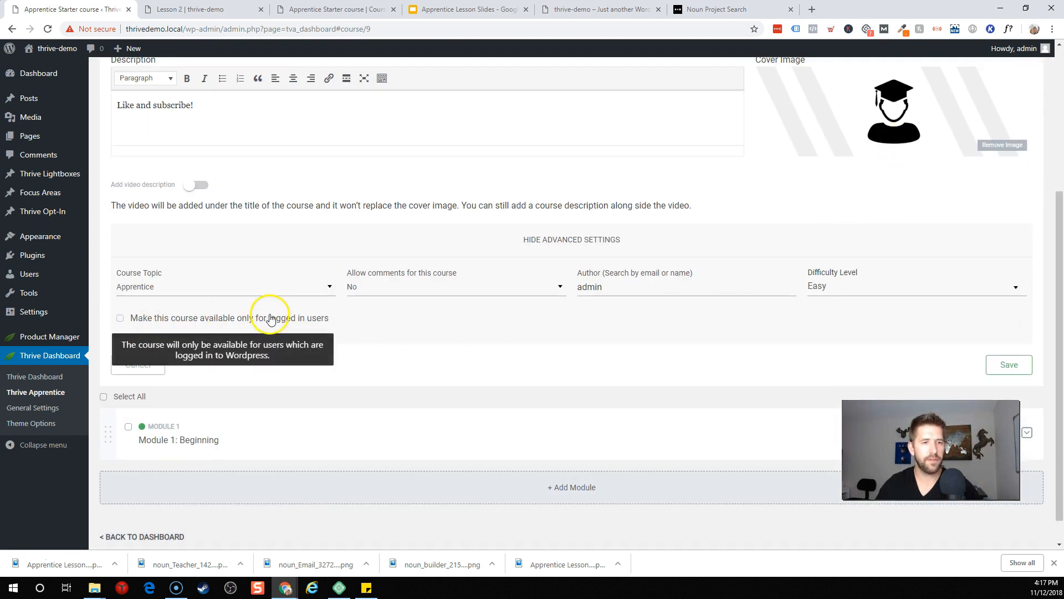
pyautogui.click(272, 319)
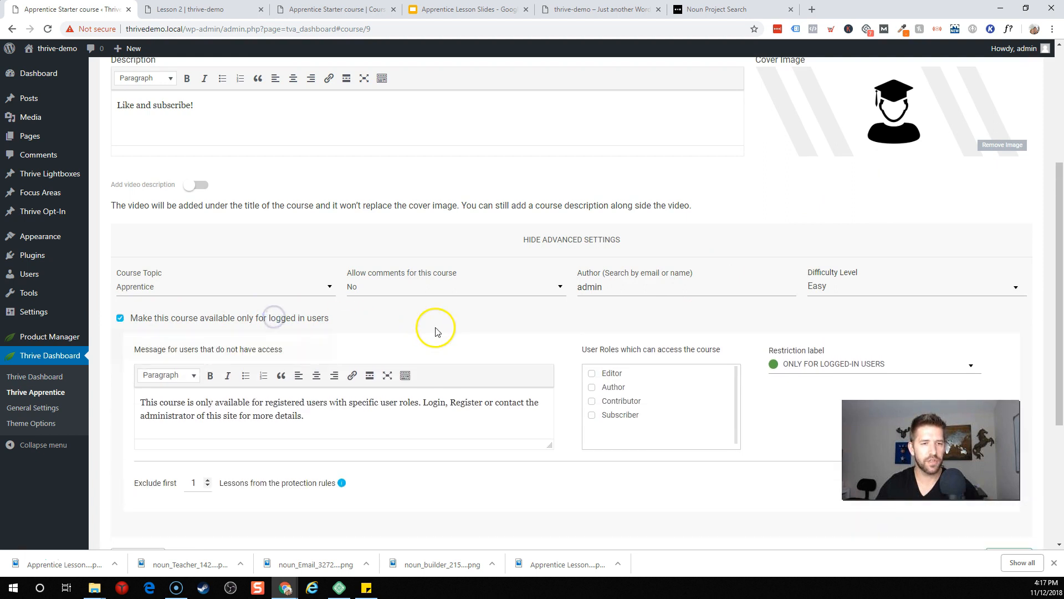
pyautogui.click(355, 416)
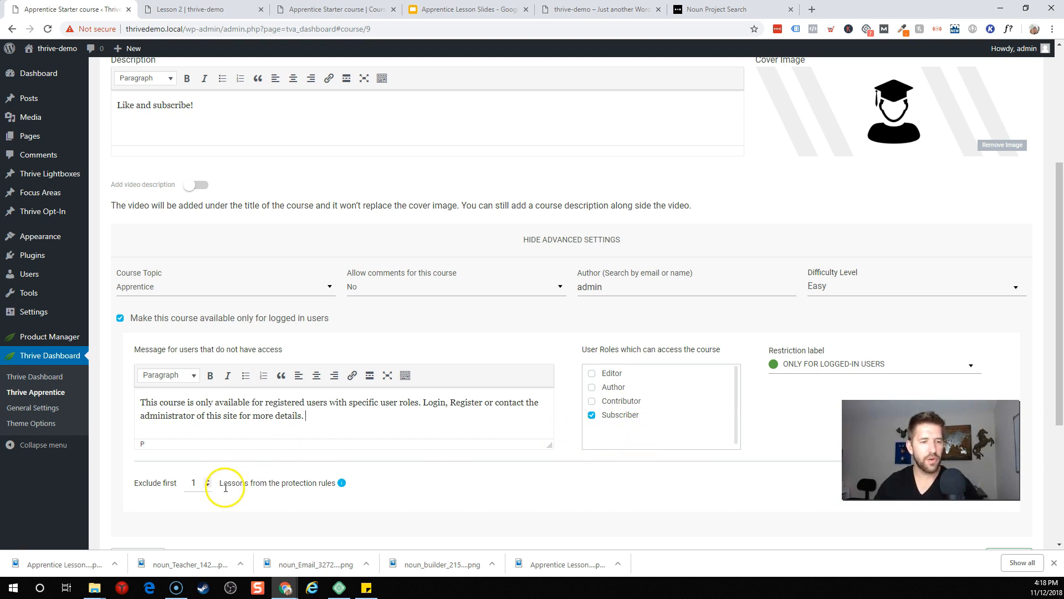
pyautogui.click(208, 486)
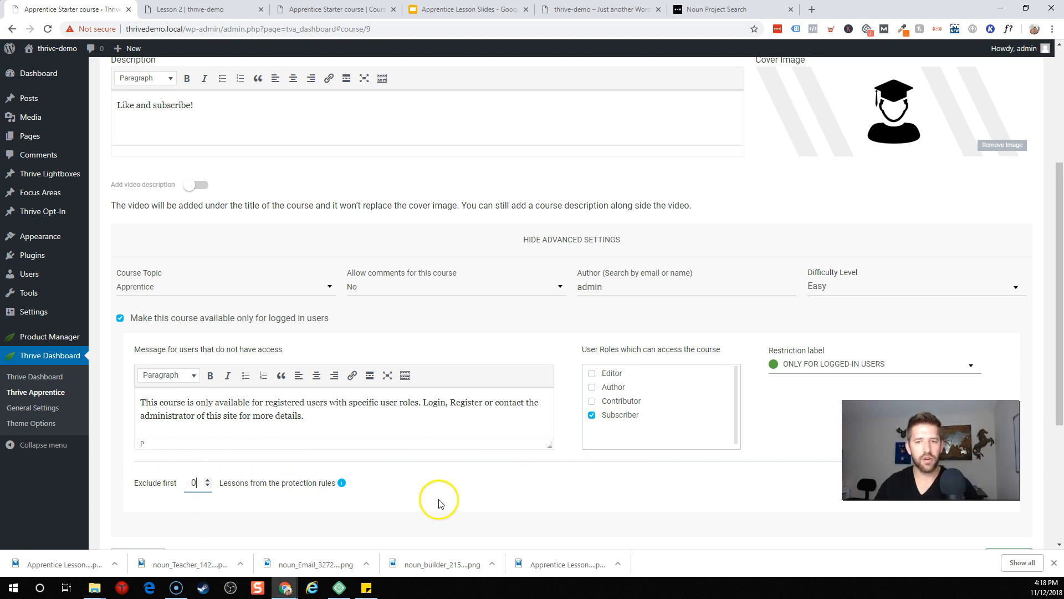
pyautogui.scroll(-4, 742, 446)
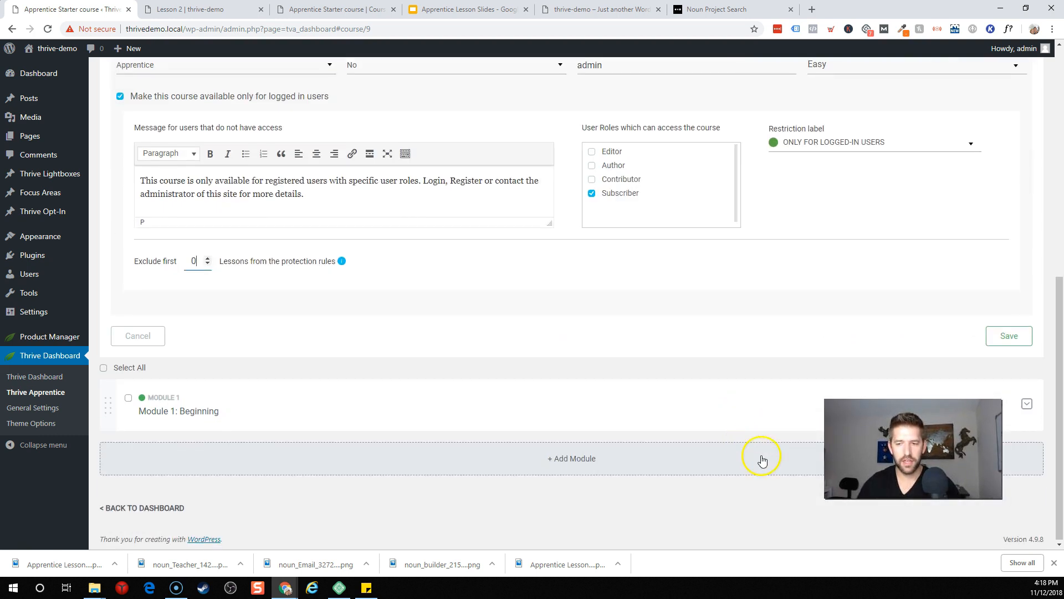
pyautogui.click(994, 332)
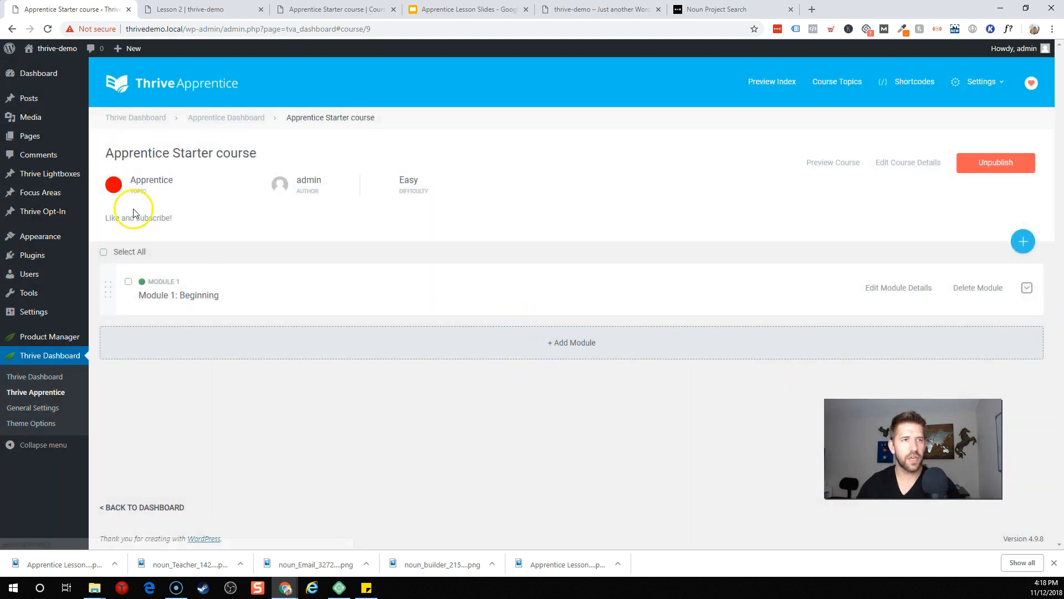
# Step: Preview the university index, checking Apprentice Starter's 'ONLY FOR LOGGED-IN USERS' badge, and select its address
pyautogui.click(779, 89)
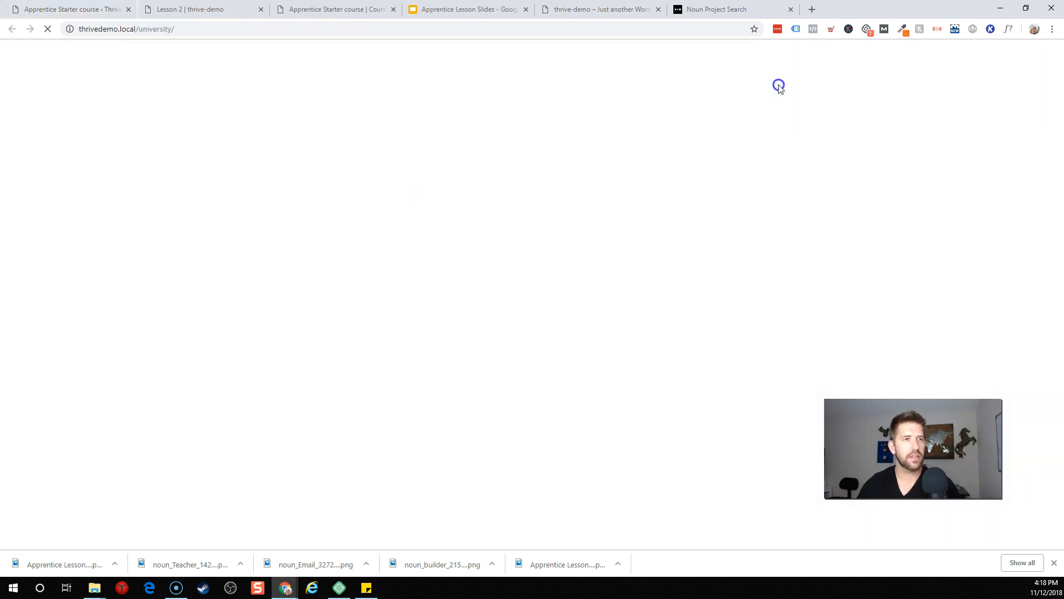
pyautogui.click(300, 29)
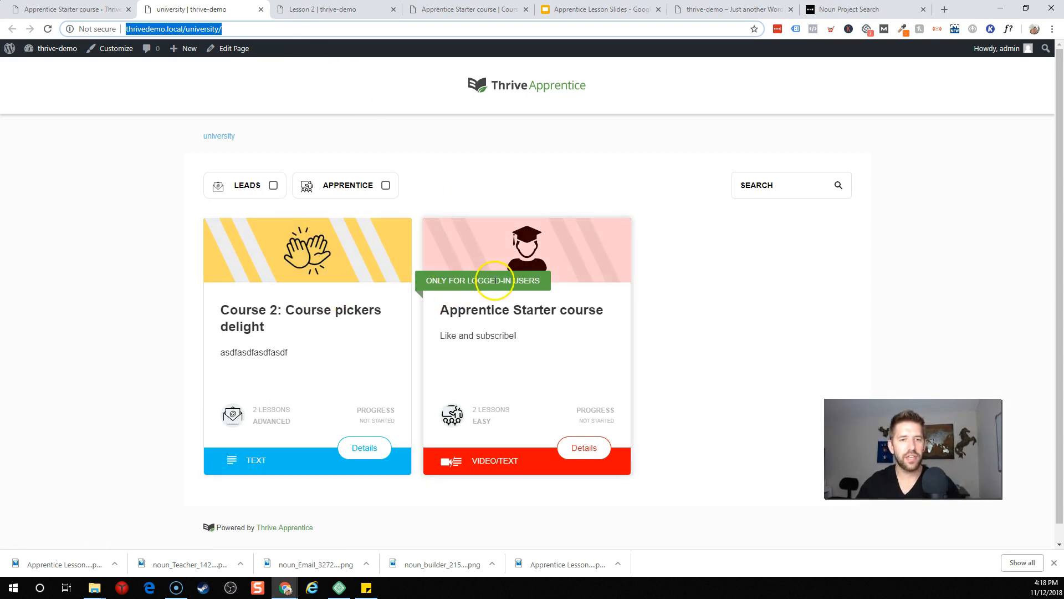
pyautogui.moveTo(426, 280); pyautogui.dragTo(526, 281)
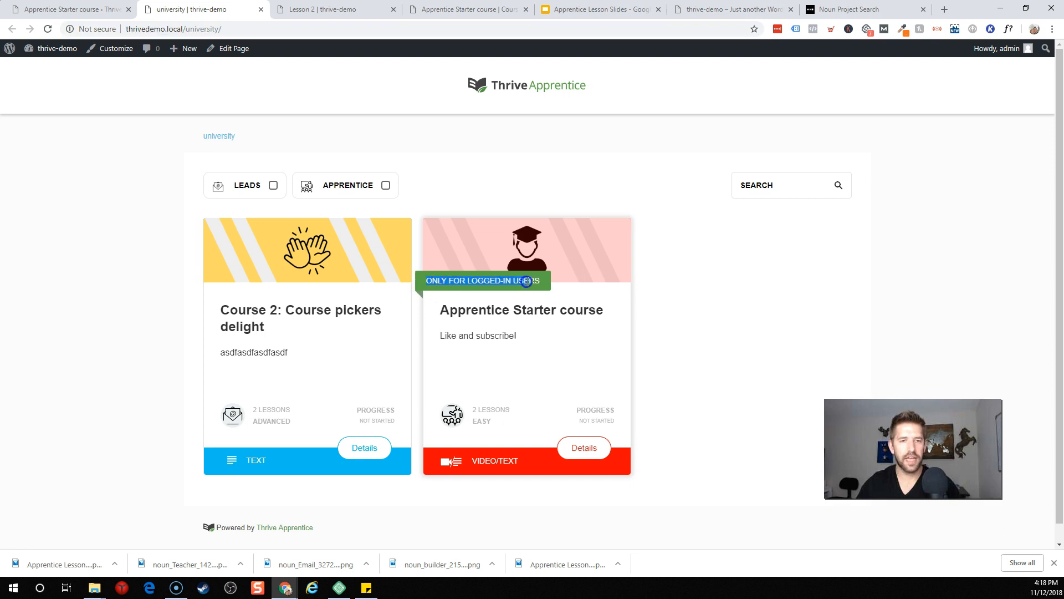
pyautogui.click(547, 284)
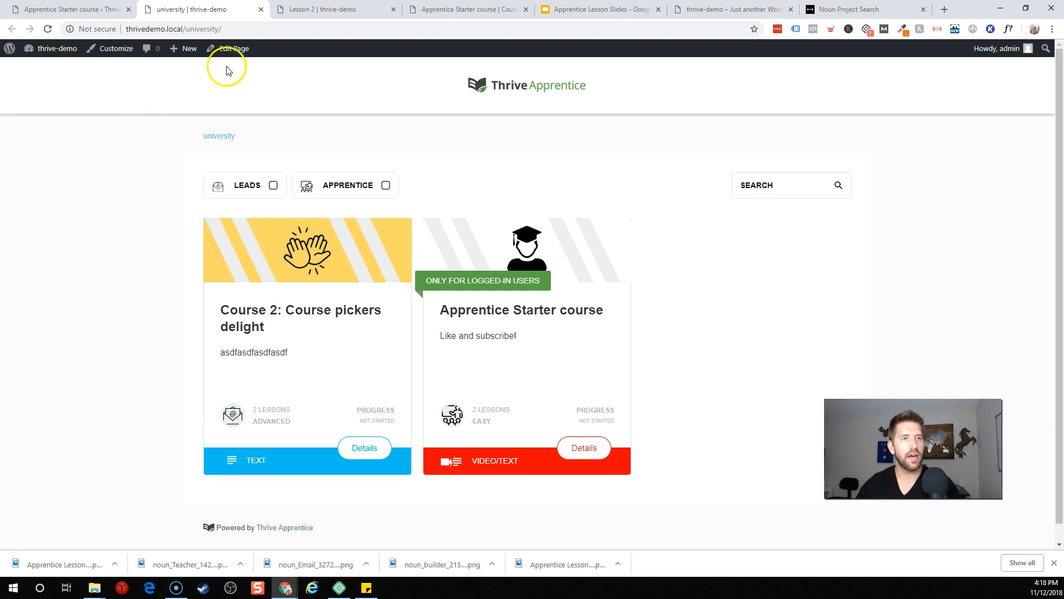
pyautogui.click(245, 31)
# Step: Copy the university page address and load it in a new private window
pyautogui.hotkey('ctrl', 'c')
pyautogui.hotkey('ctrl', 'shift', 'n')
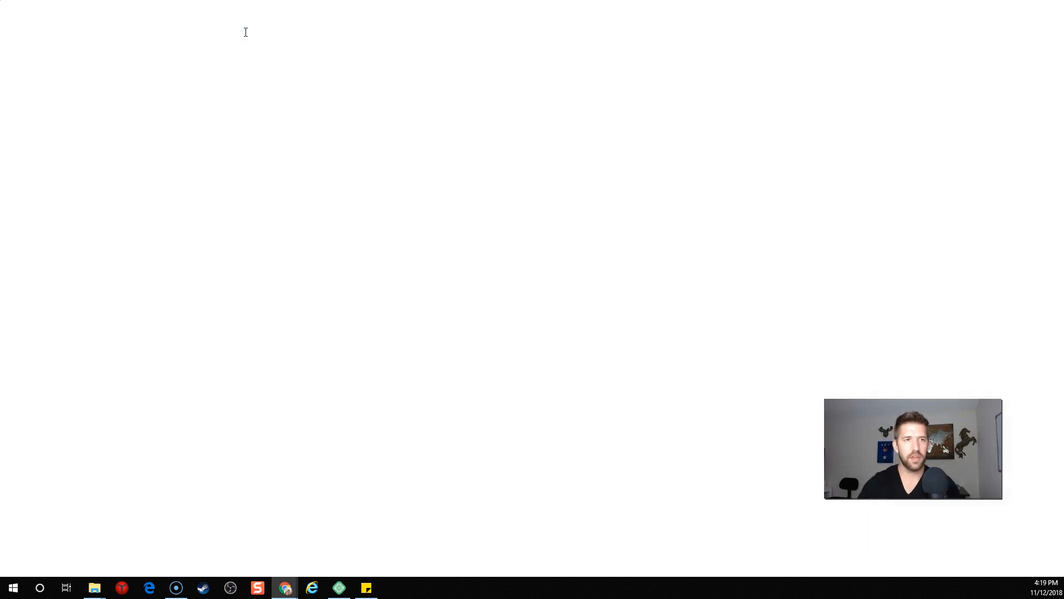
pyautogui.hotkey('ctrl', 'v')
pyautogui.press('Return')
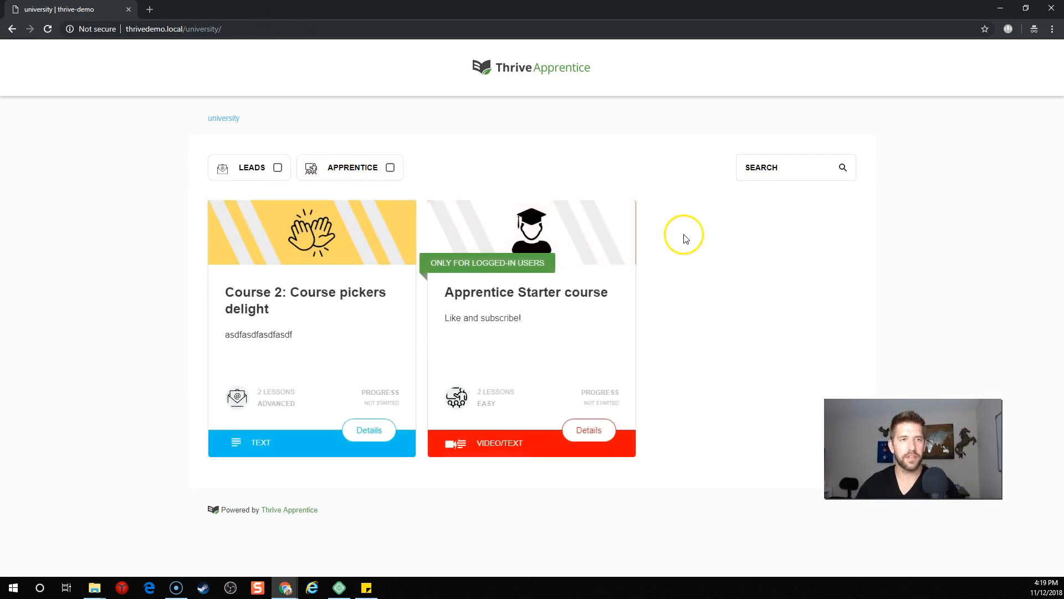
# Step: As a logged-out visitor, open Course 2 and its first lesson, then return to the university list
pyautogui.click(294, 255)
pyautogui.scroll(-3, 320, 261)
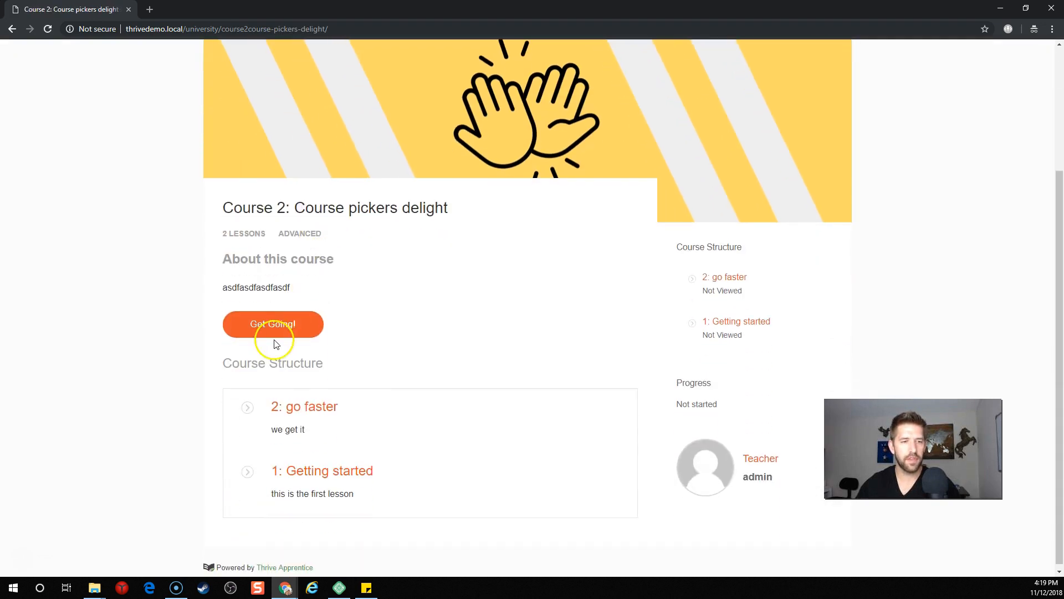
pyautogui.click(280, 327)
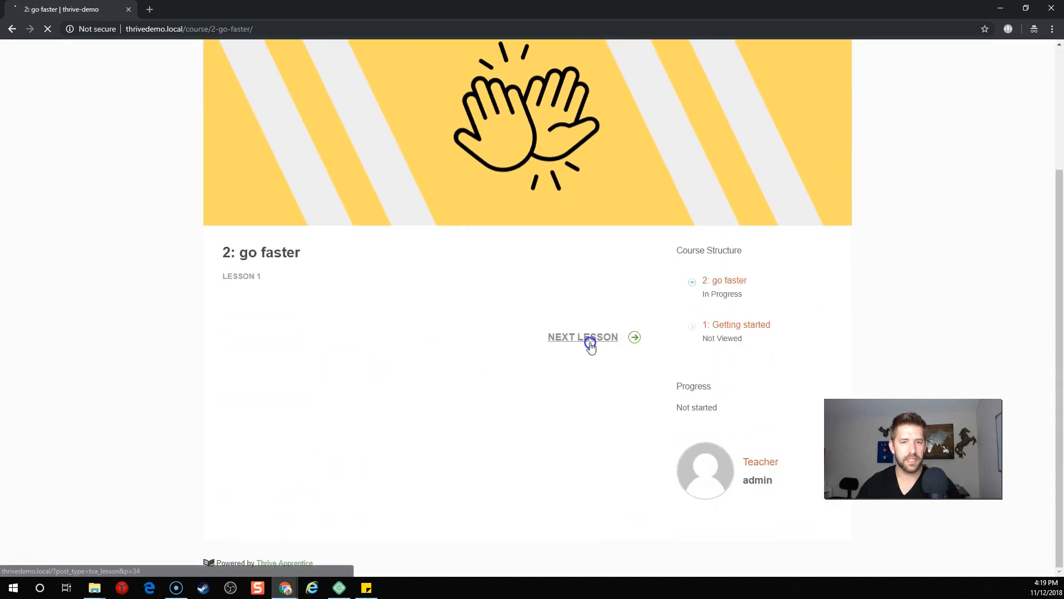
pyautogui.scroll(-3, 588, 347)
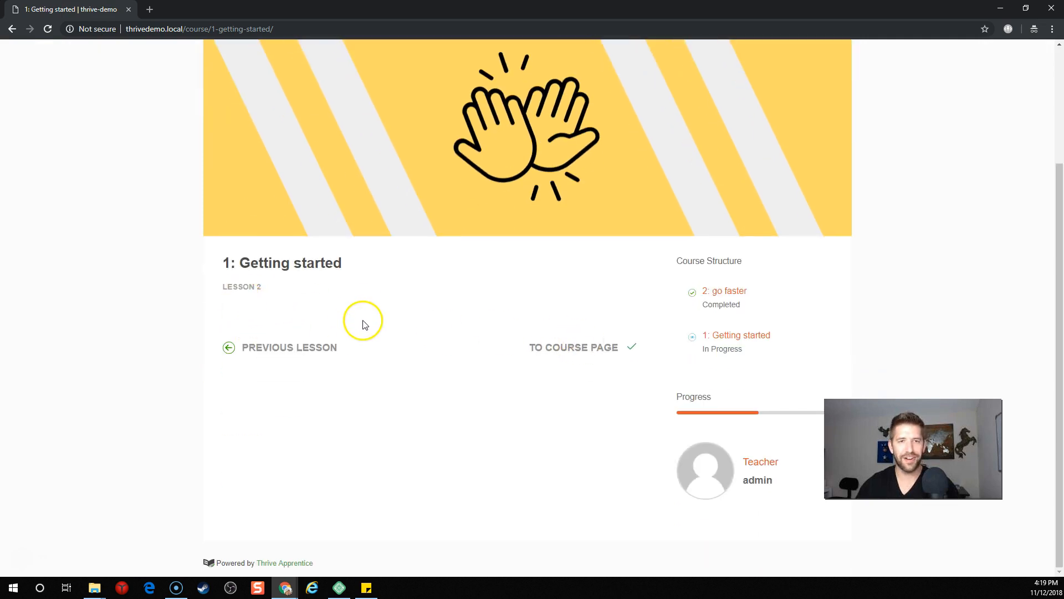
pyautogui.scroll(3, 363, 325)
pyautogui.click(211, 120)
# Step: Open the Apprentice Starter course page and check the module's logged-in-only badge
pyautogui.click(515, 241)
pyautogui.scroll(-4, 516, 241)
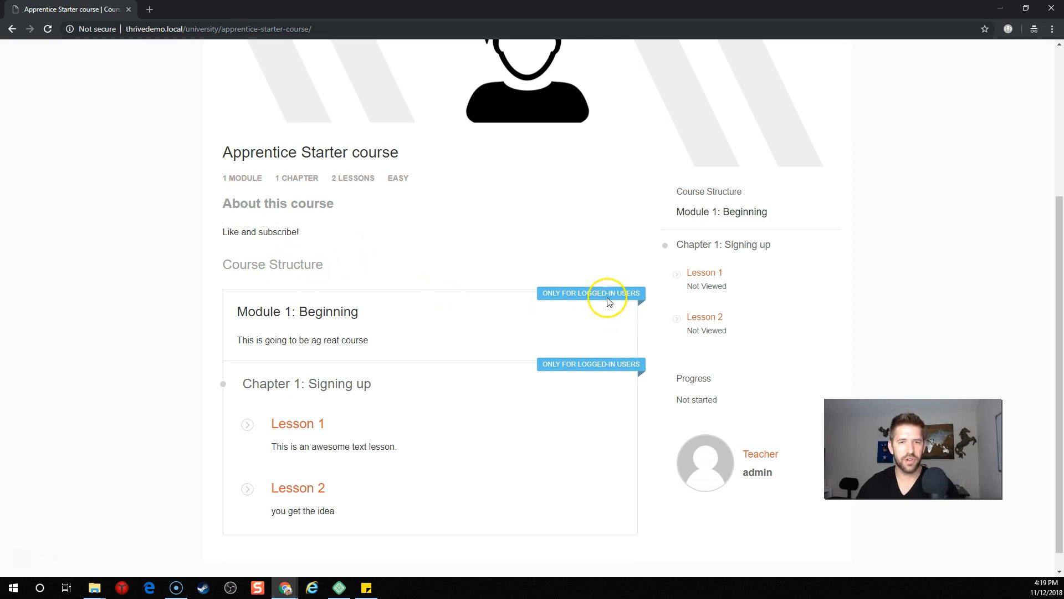
pyautogui.scroll(-1, 550, 313)
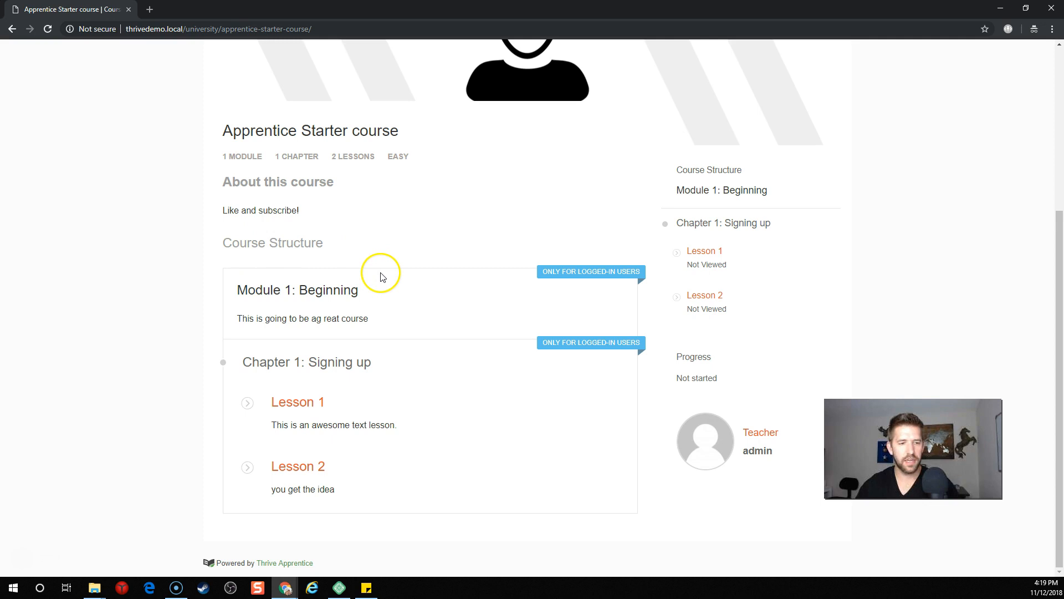
pyautogui.moveTo(545, 273); pyautogui.dragTo(612, 271)
pyautogui.click(643, 272)
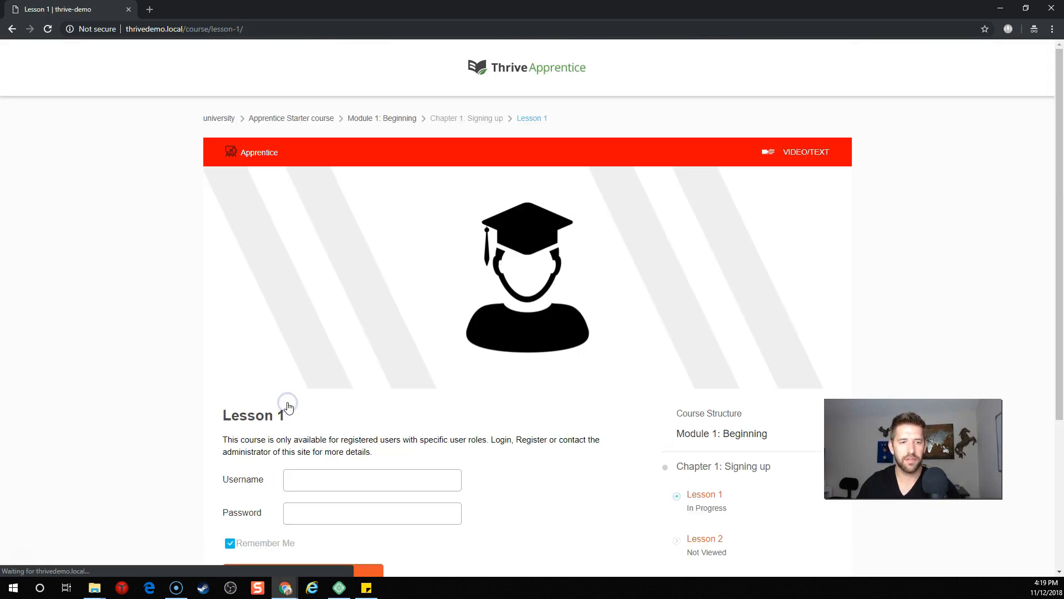
pyautogui.scroll(-4, 474, 410)
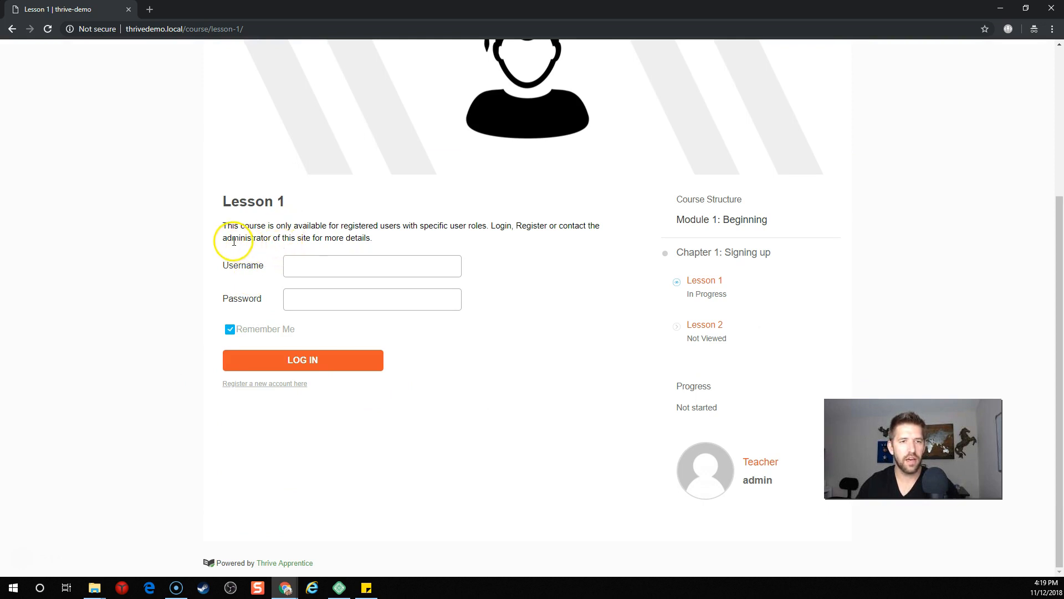
pyautogui.moveTo(343, 225); pyautogui.dragTo(535, 236)
pyautogui.click(532, 235)
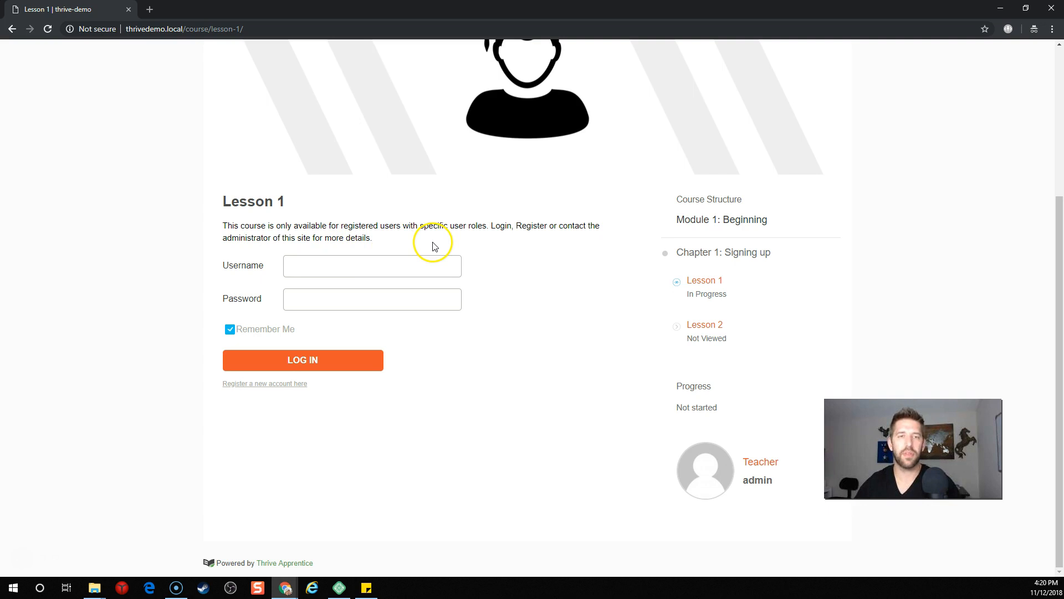
pyautogui.scroll(1, 434, 244)
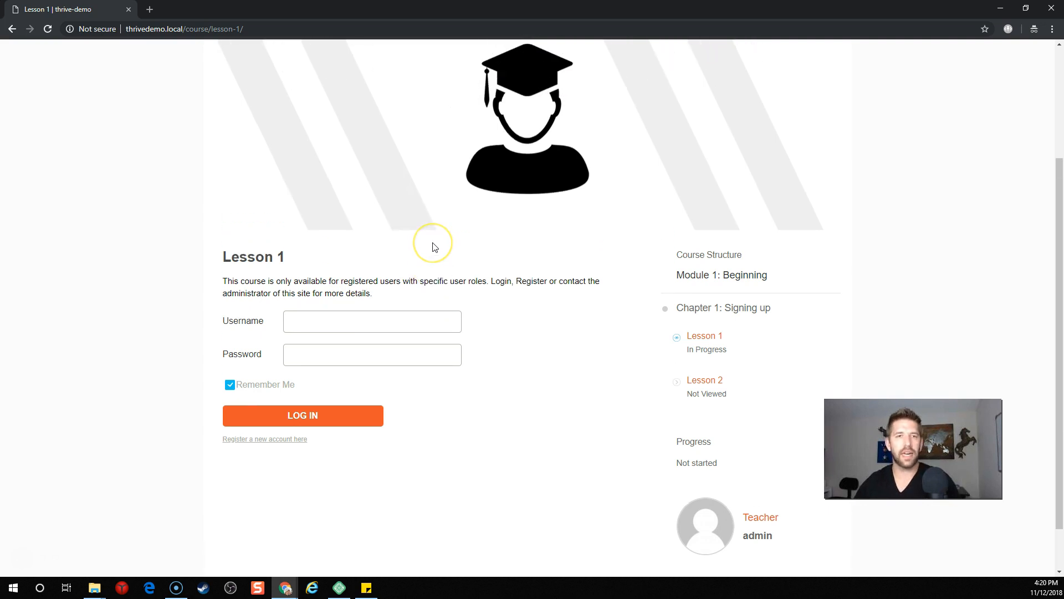
# Step: Register a new account, filling in the visitor's name, e-mail, password and confirmation, then sign up
pyautogui.click(263, 442)
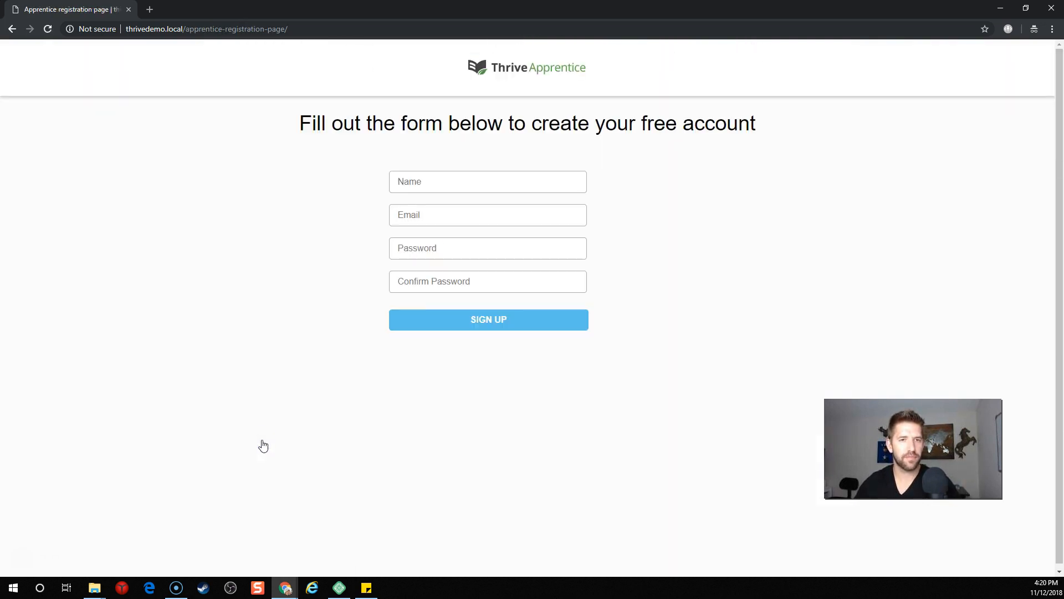
pyautogui.click(636, 289)
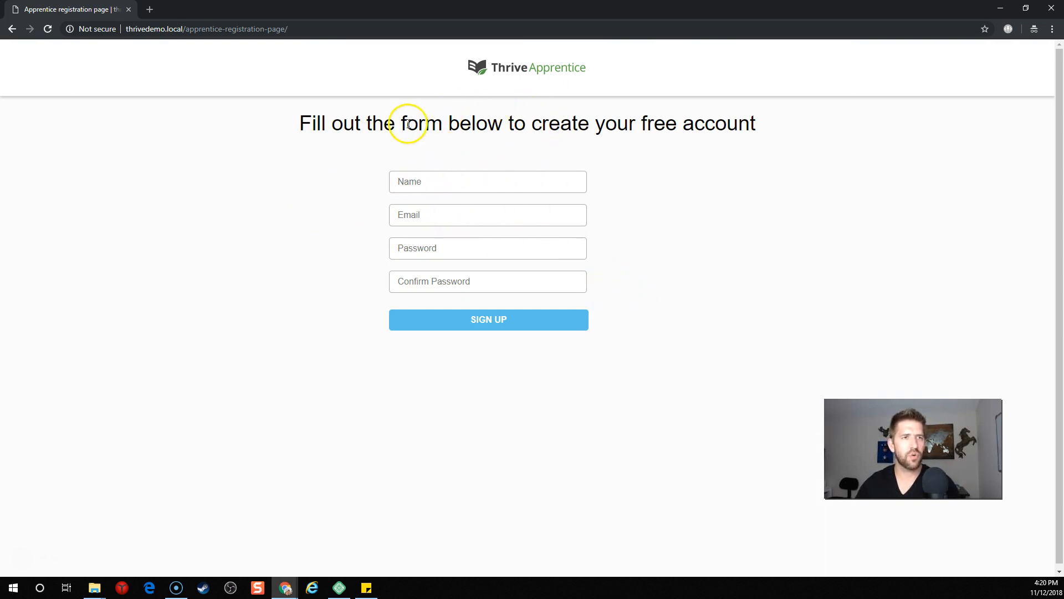
pyautogui.click(449, 179)
pyautogui.write('John')
pyautogui.press('Tab')
pyautogui.press('Down')
pyautogui.press('Return')
pyautogui.press('Tab')
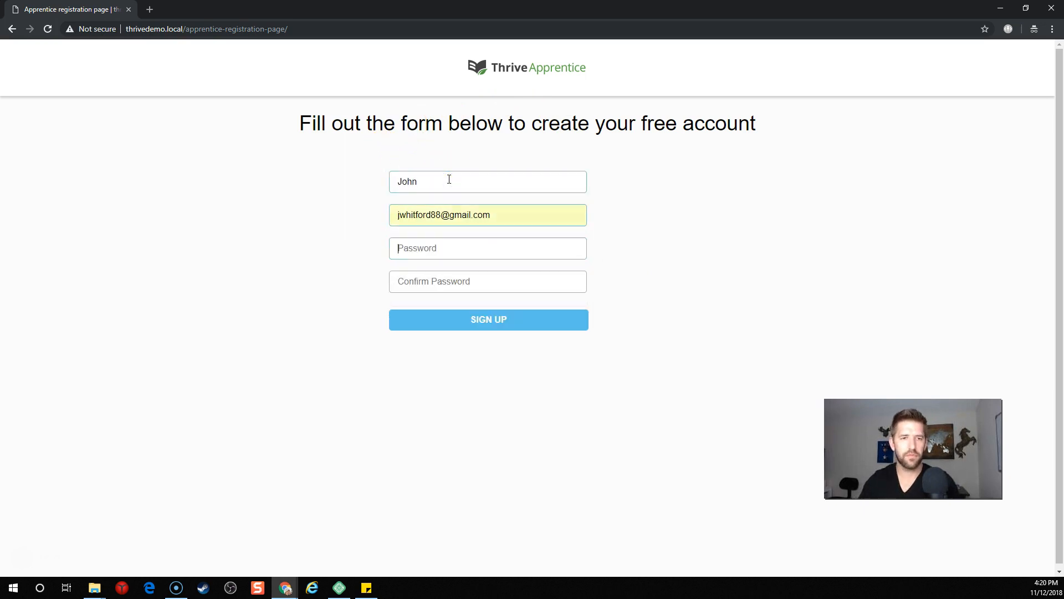
pyautogui.write('••••••••')
pyautogui.press('Tab')
pyautogui.write('•')
pyautogui.click(480, 320)
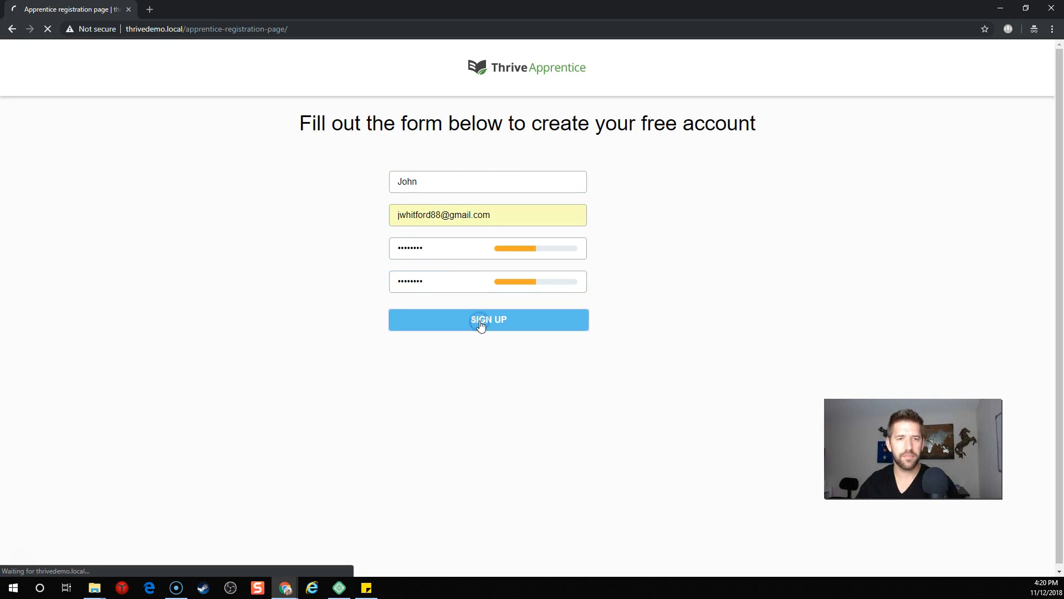
# Step: Scroll through the now-unlocked Lesson 1 content of the Apprentice Starter course
pyautogui.scroll(-4, 480, 326)
pyautogui.scroll(1, 480, 326)
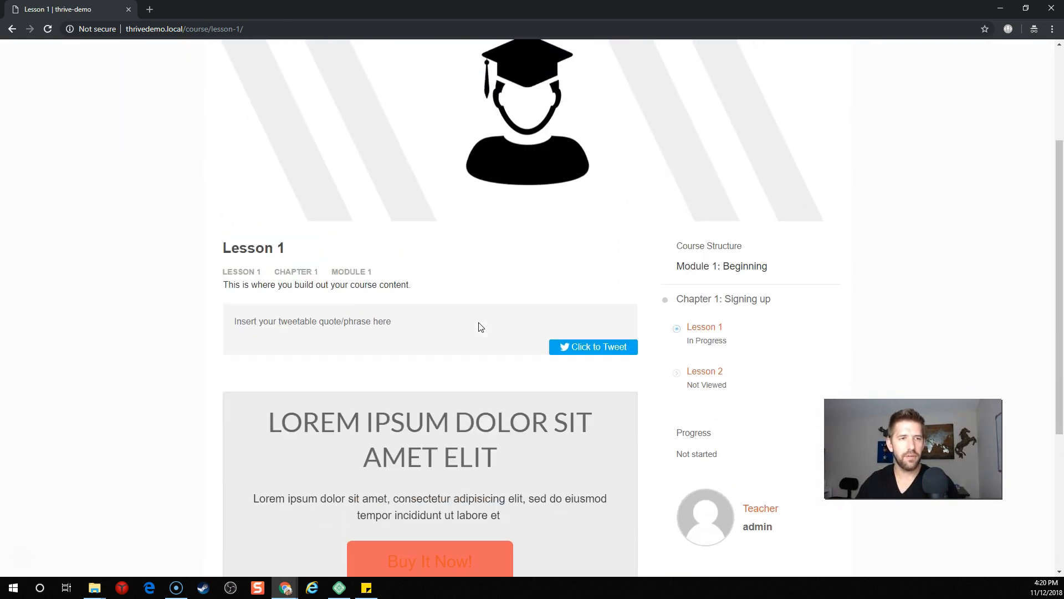
pyautogui.scroll(3, 357, 218)
pyautogui.scroll(-2, 468, 223)
pyautogui.scroll(-6, 467, 222)
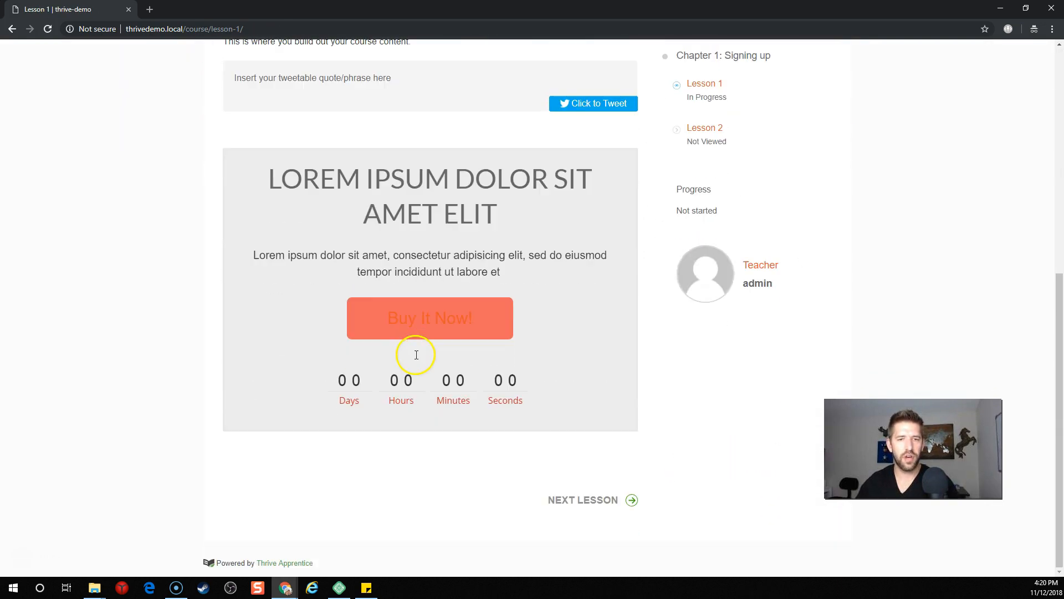
pyautogui.scroll(7, 672, 409)
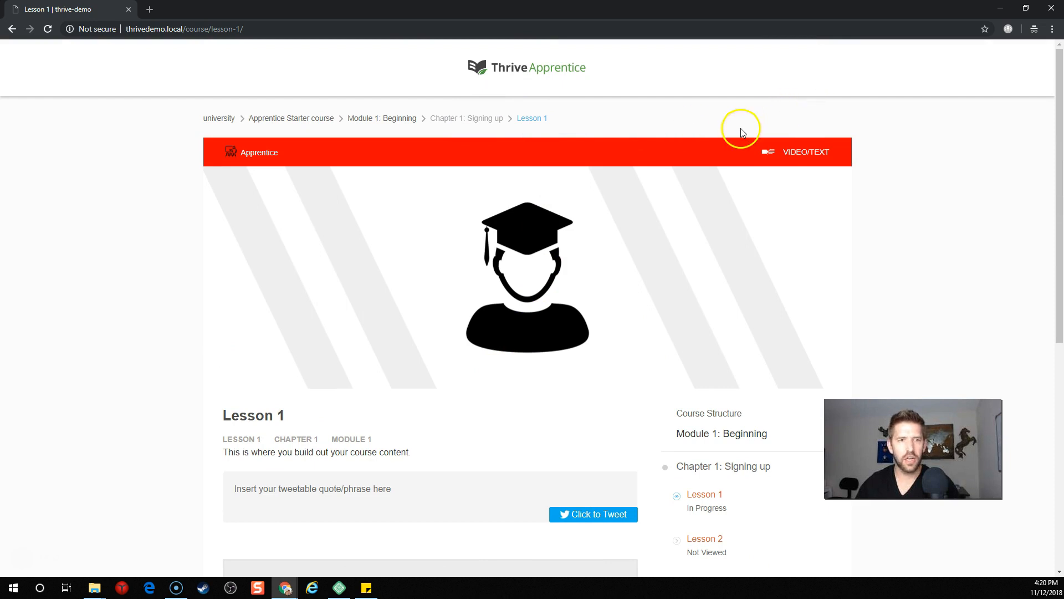
pyautogui.scroll(-5, 423, 235)
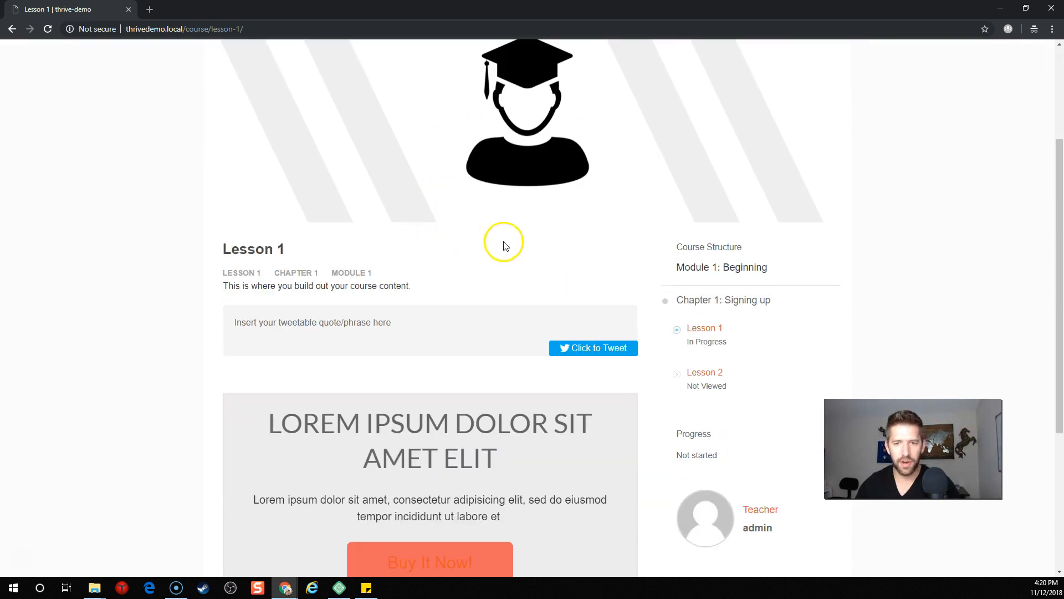
pyautogui.scroll(-3, 582, 254)
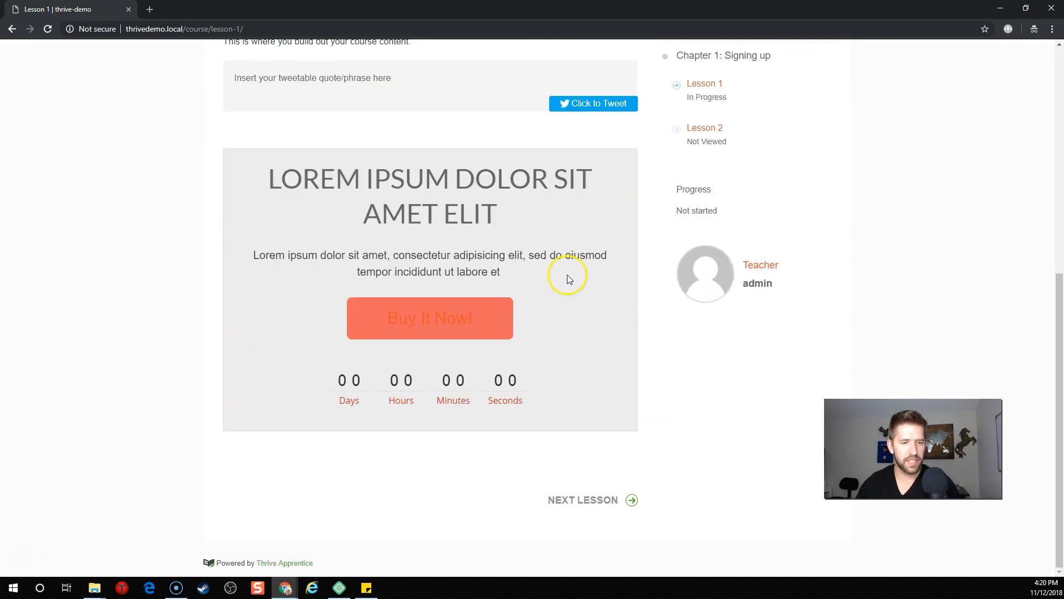
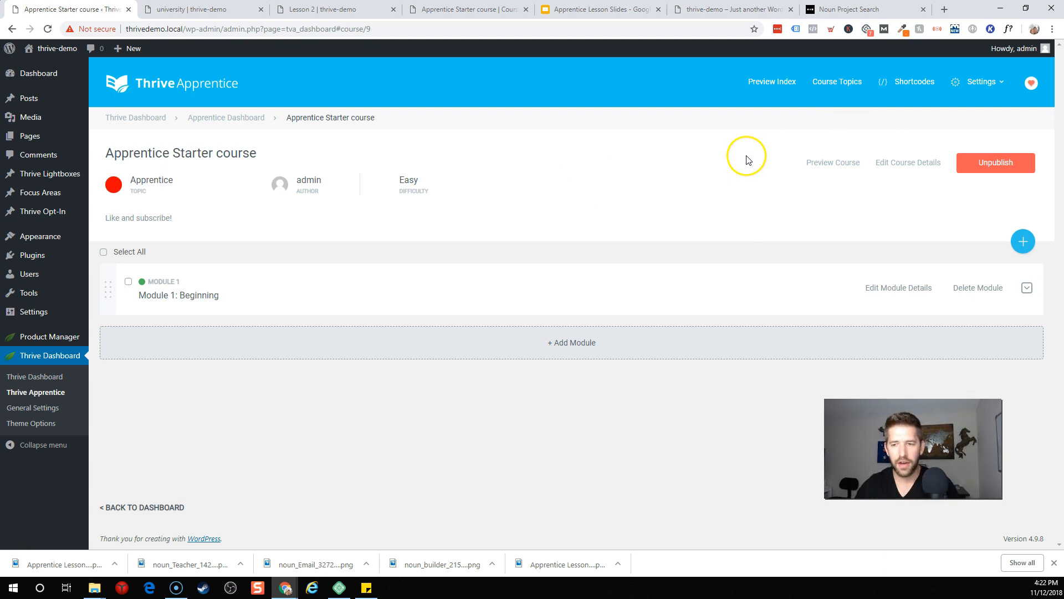
# Step: Review the Apprentice general settings for the courses page and close them without changes
pyautogui.click(971, 87)
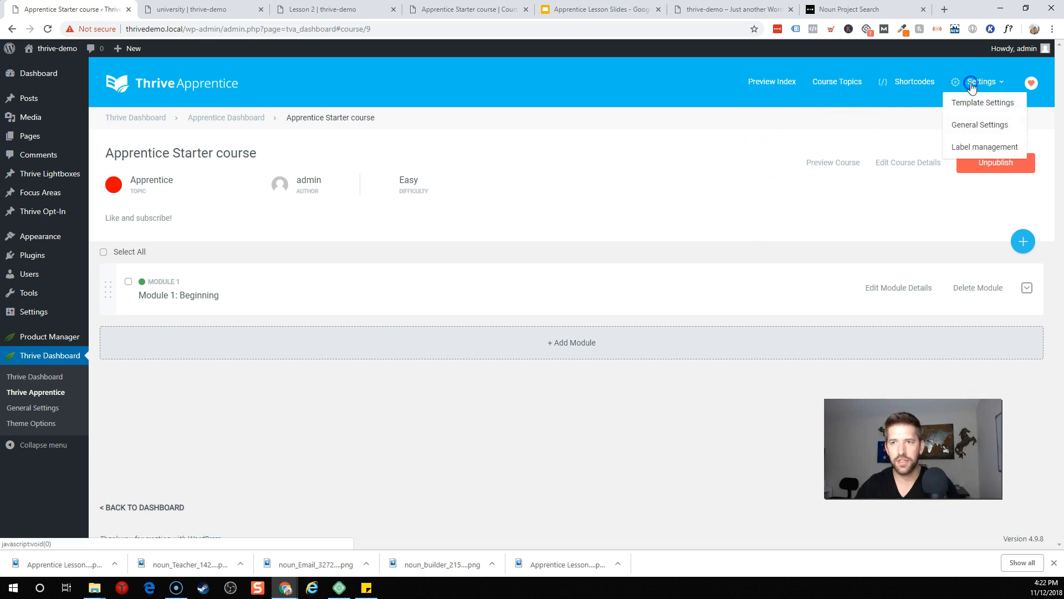
pyautogui.click(974, 125)
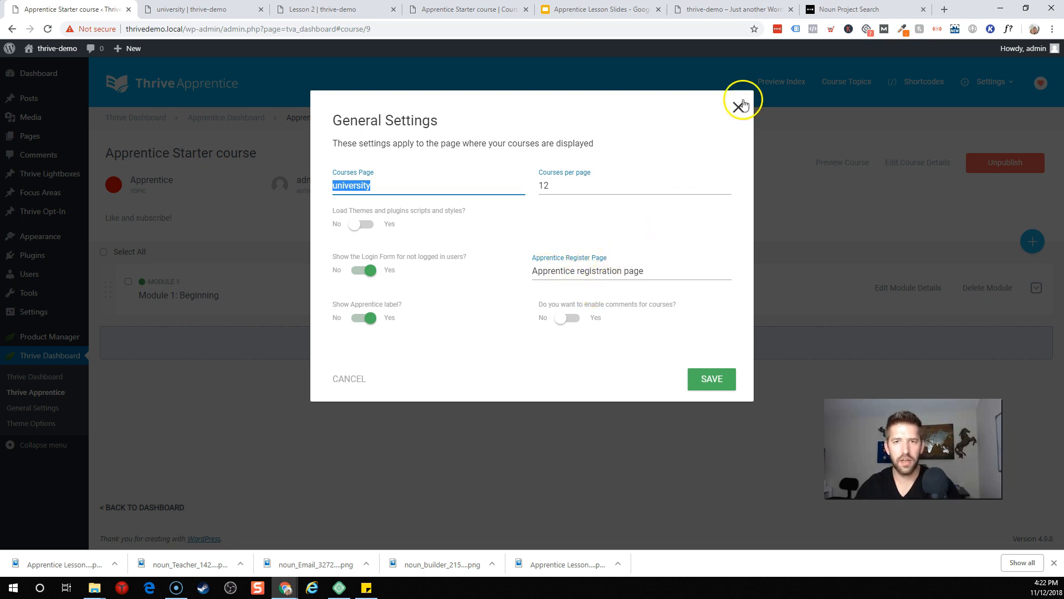
pyautogui.click(735, 115)
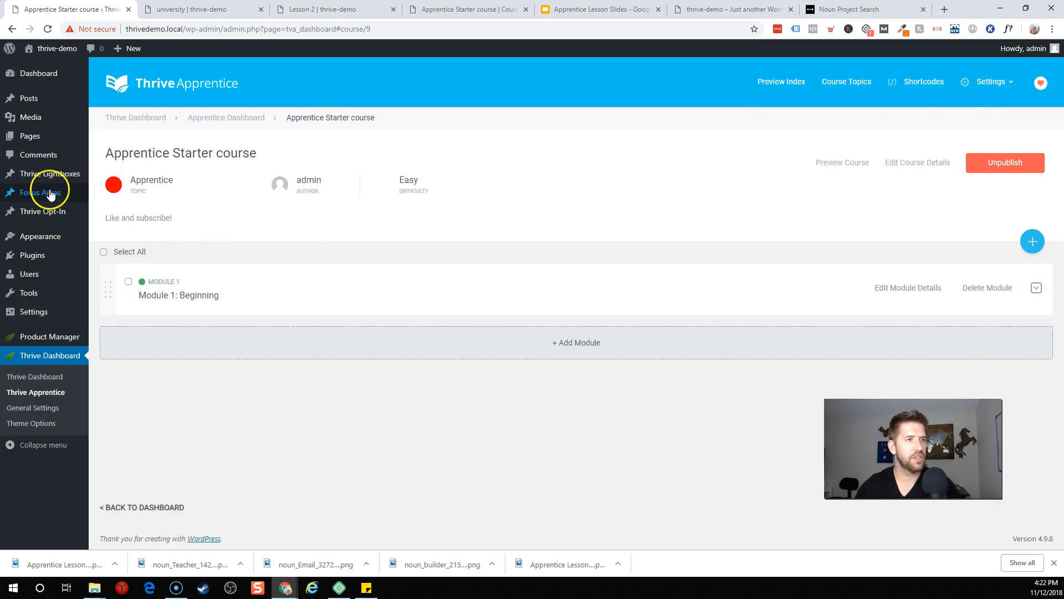
# Step: Check the university page in a separate tab from the Pages list, then return to the course dashboard
pyautogui.moveTo(41, 145)
pyautogui.middleClick(99, 140)
pyautogui.click(335, 10)
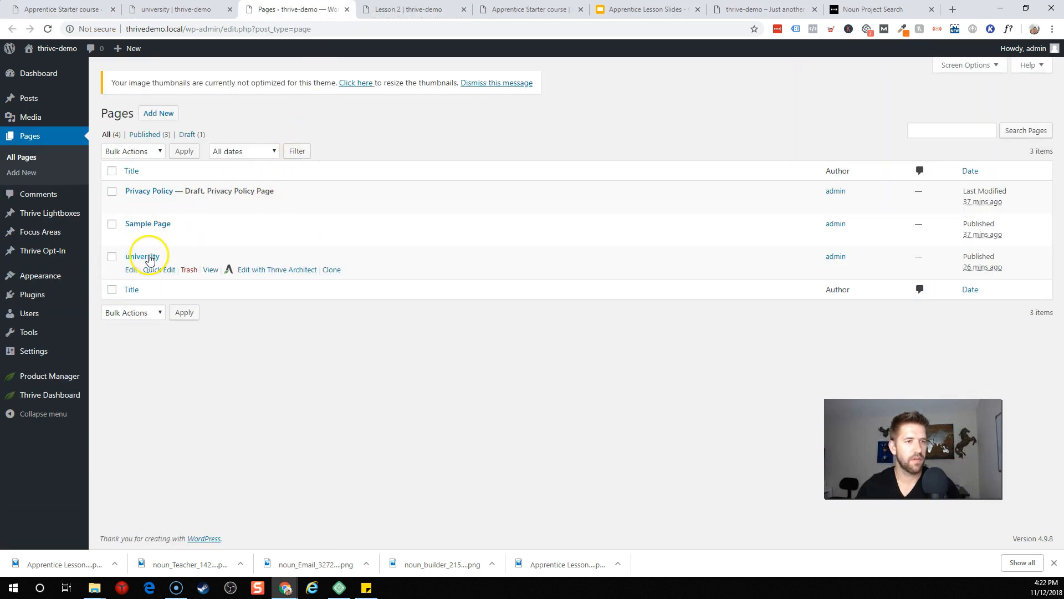
pyautogui.middleClick(208, 276)
pyautogui.click(340, 10)
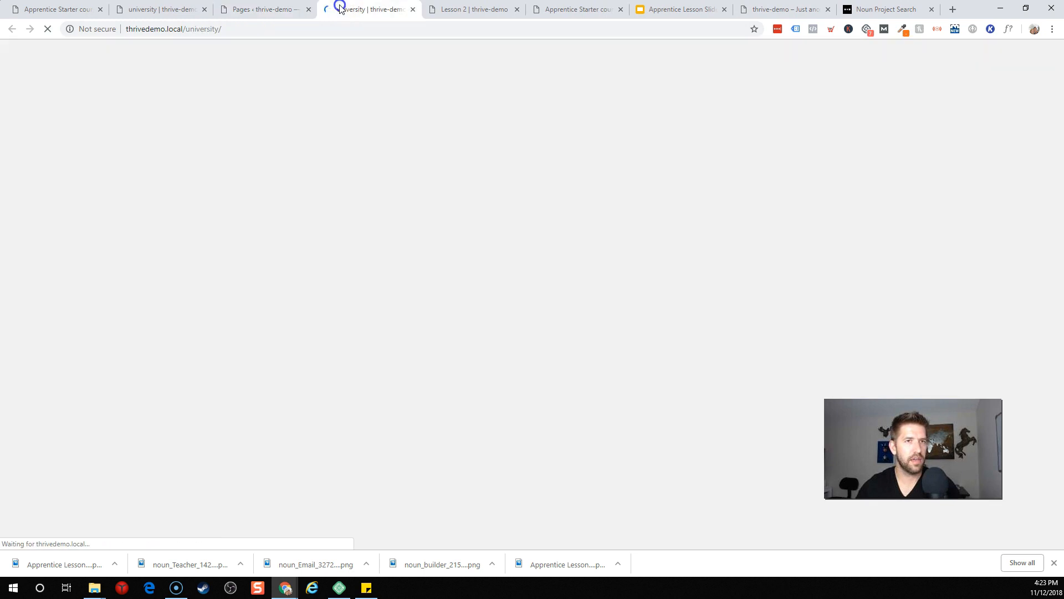
pyautogui.click(277, 10)
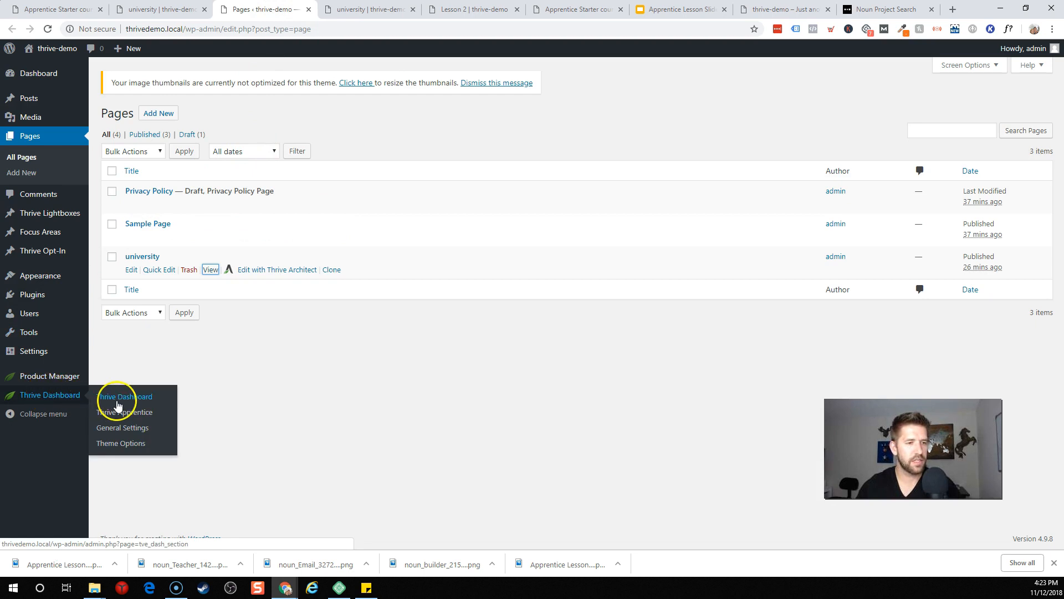
pyautogui.hotkey('ctrl', 'shift', 'Tab')
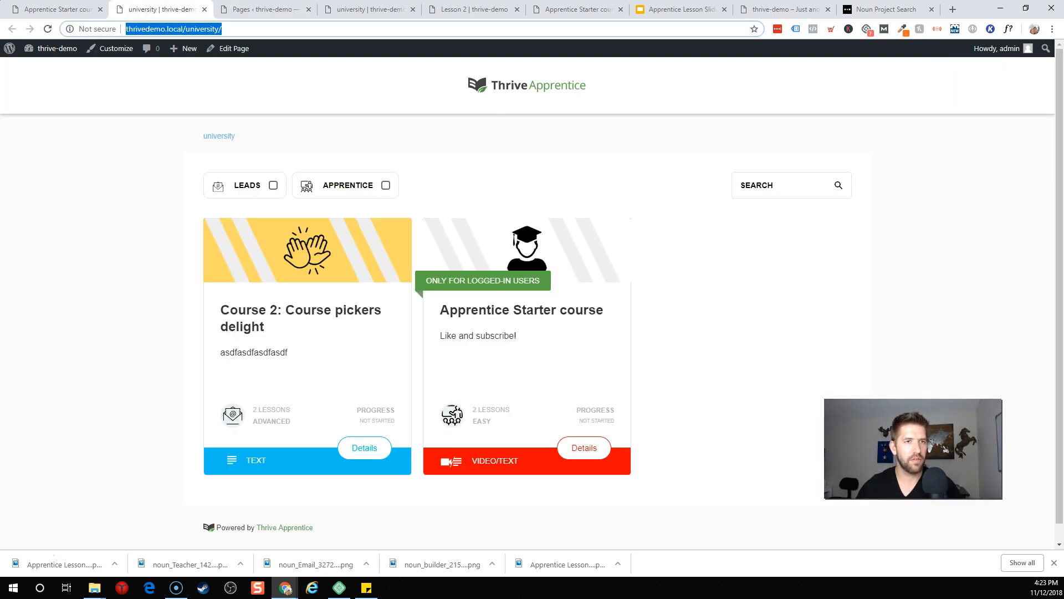
pyautogui.click(204, 9)
pyautogui.click(55, 9)
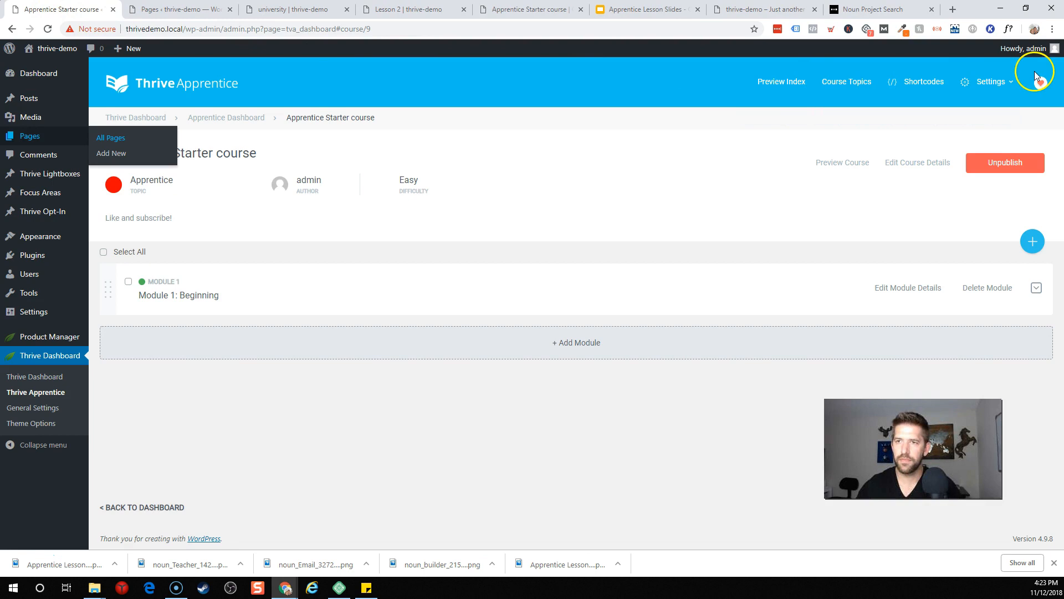
# Step: Review the course template's advanced settings with the real and demo course previews, then preview the university course index
pyautogui.click(1007, 83)
pyautogui.click(993, 103)
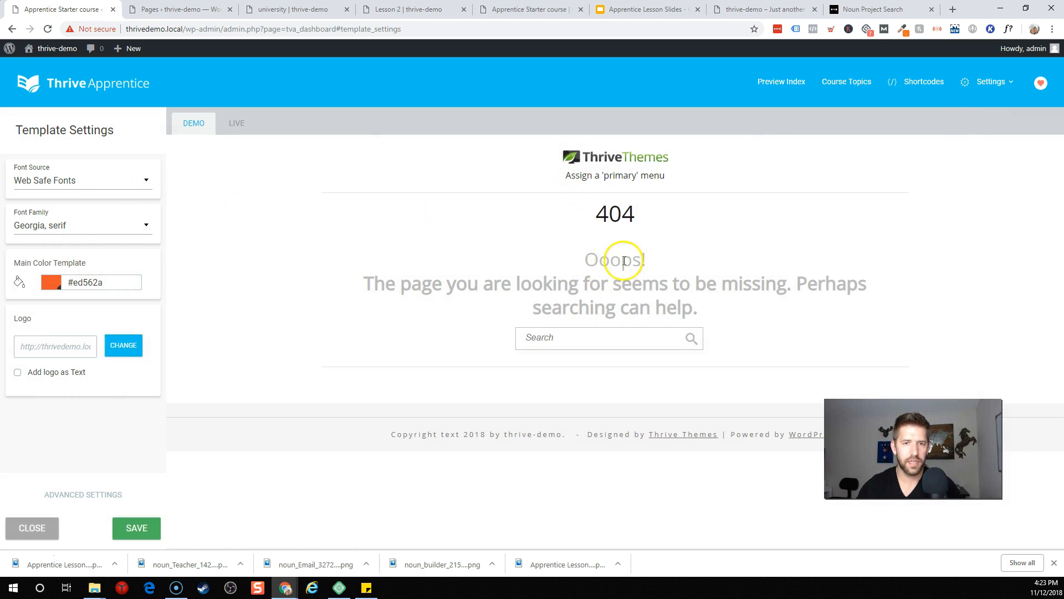
pyautogui.click(100, 492)
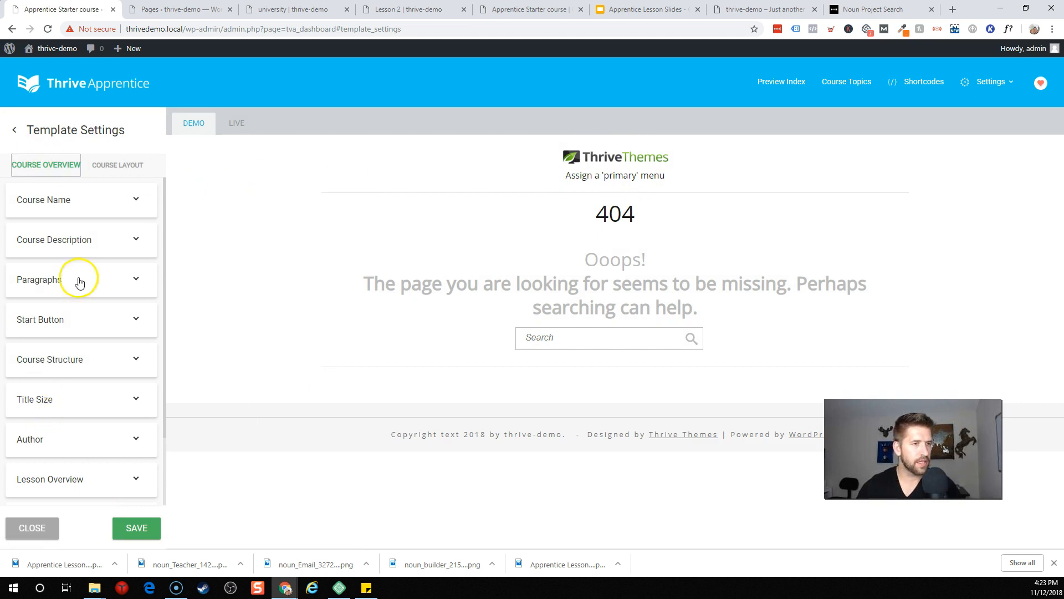
pyautogui.click(236, 122)
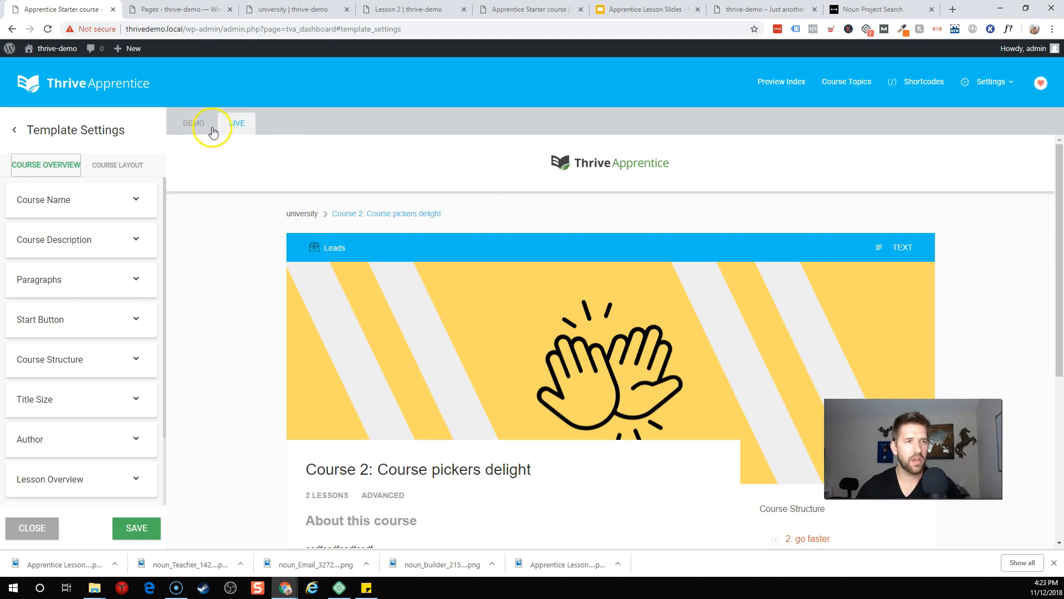
pyautogui.click(201, 125)
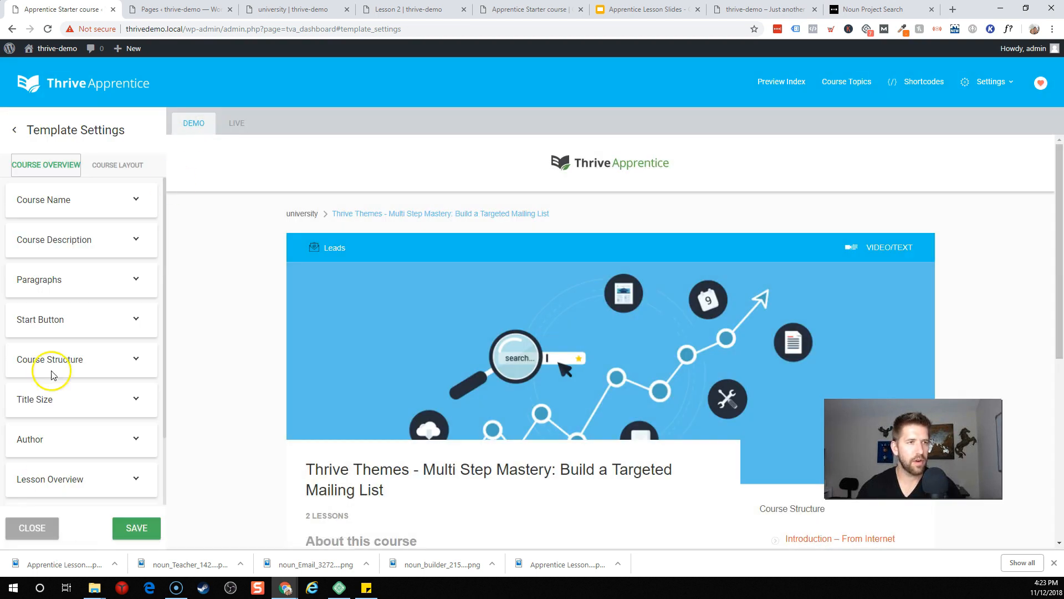
pyautogui.click(16, 131)
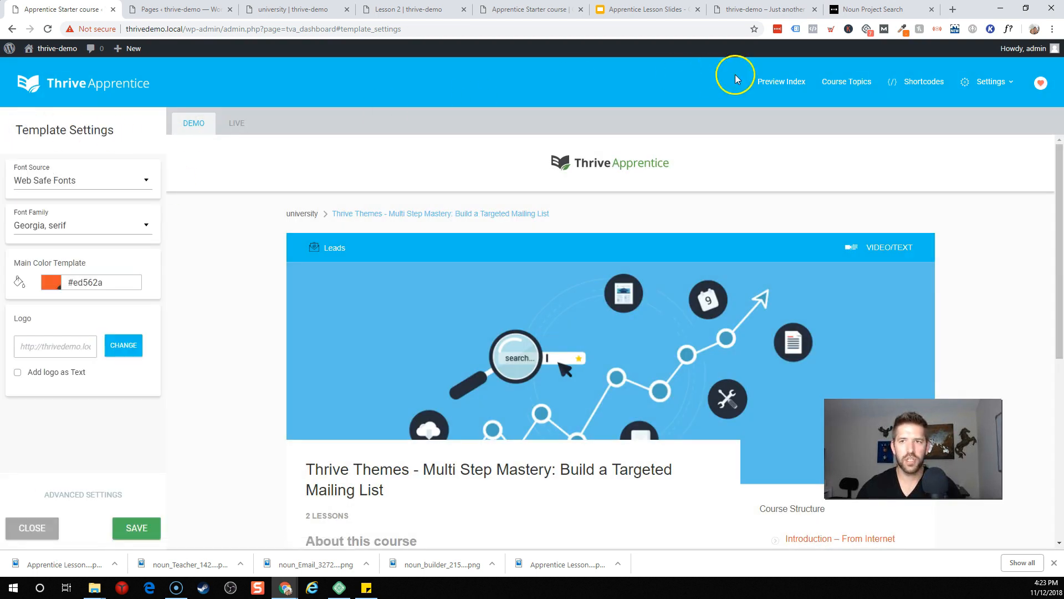
pyautogui.click(781, 87)
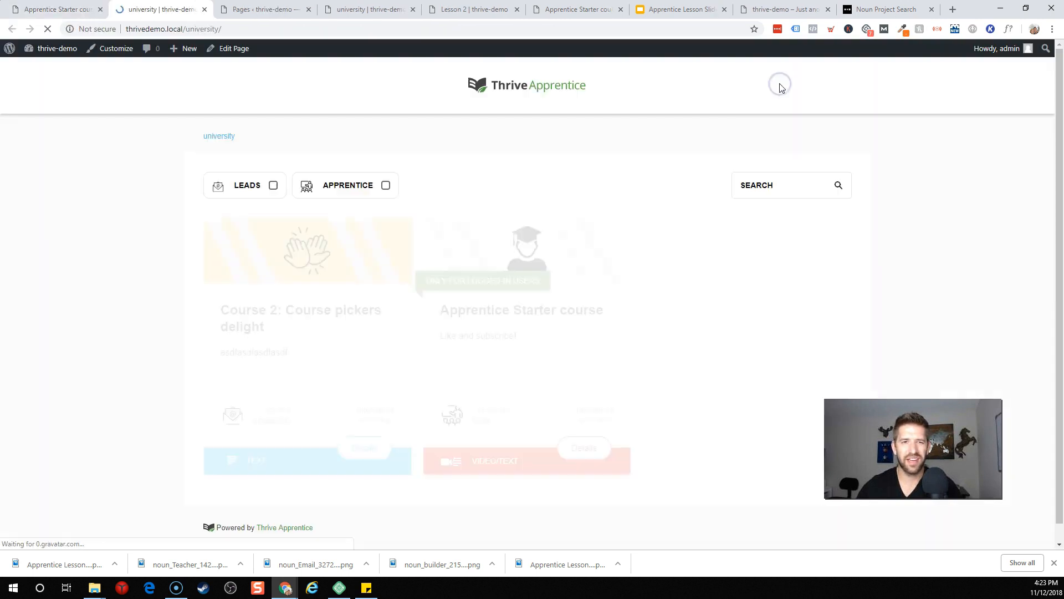